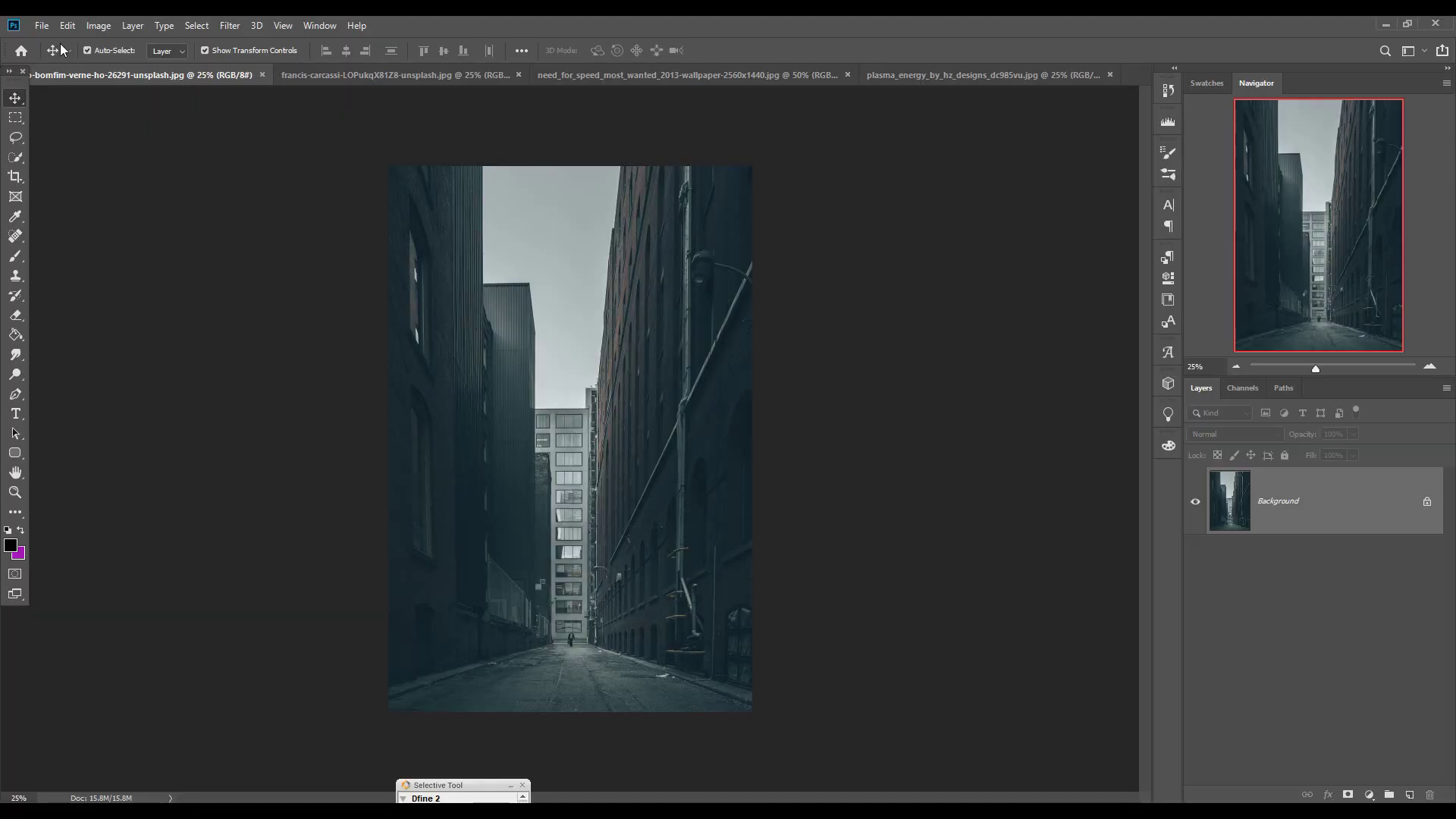
Create a new 3840 x 2160 px document at 300 ppi with a white background
click(43, 27)
click(47, 42)
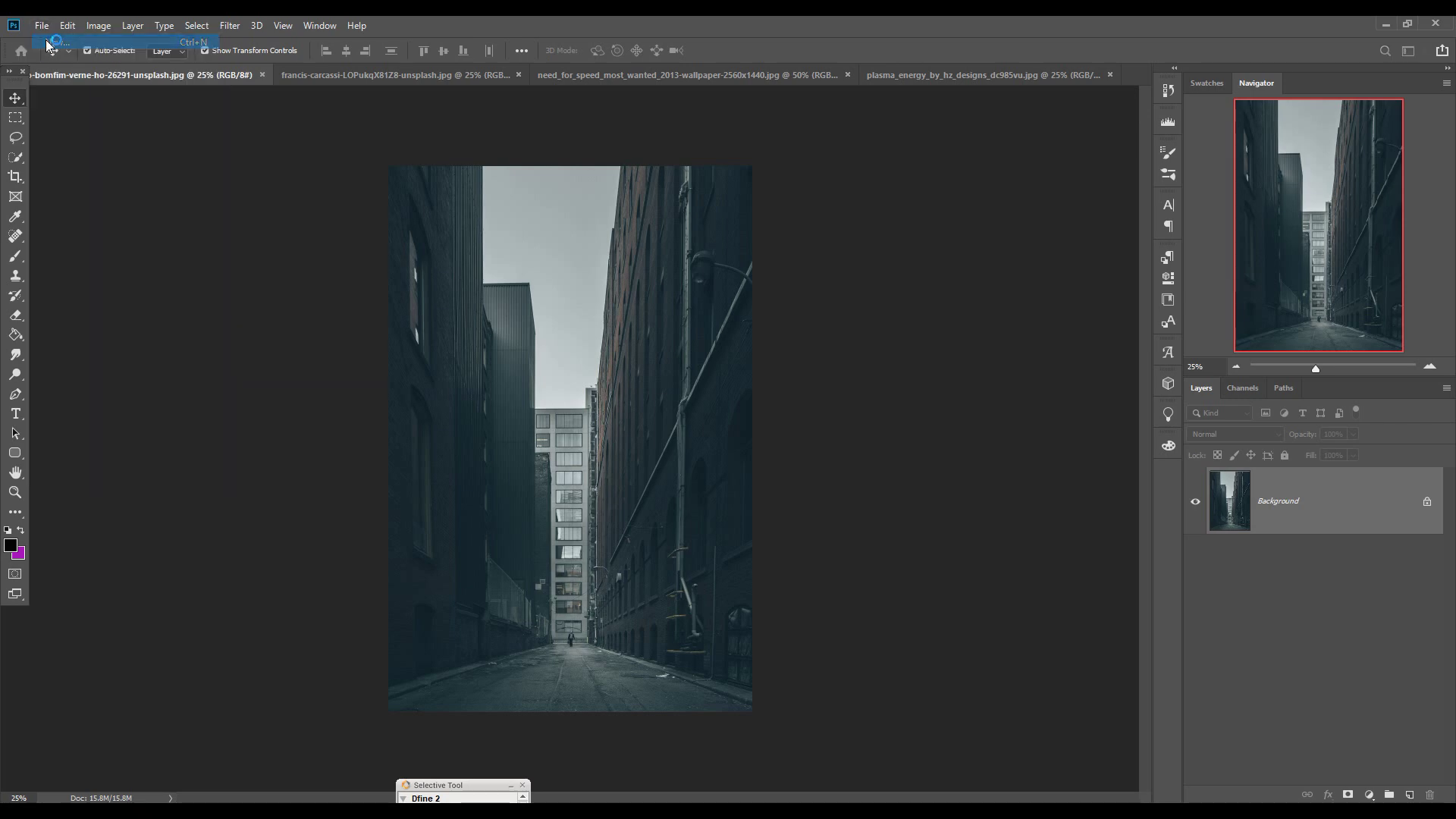
key(ctrl+n)
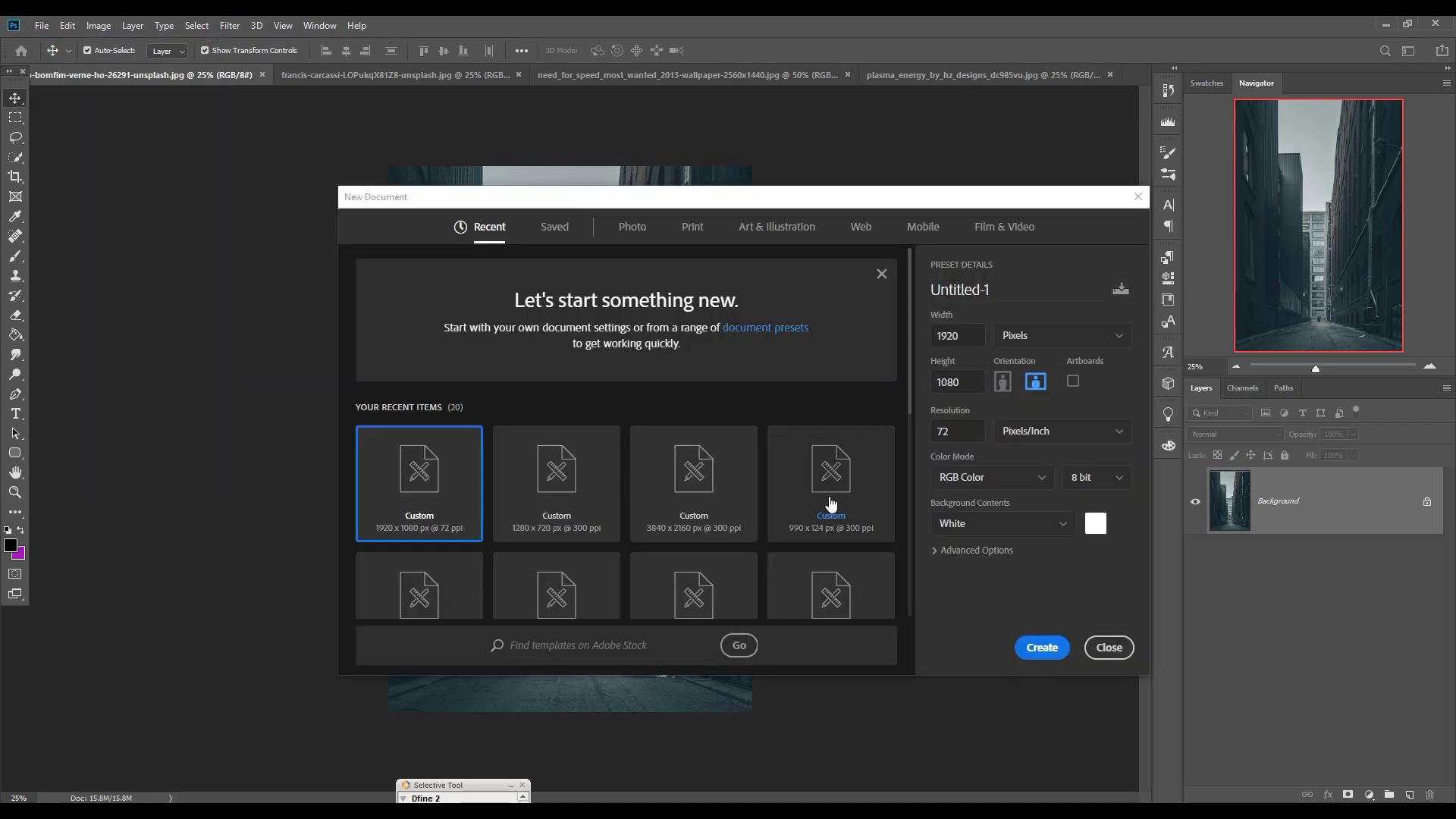
click(685, 480)
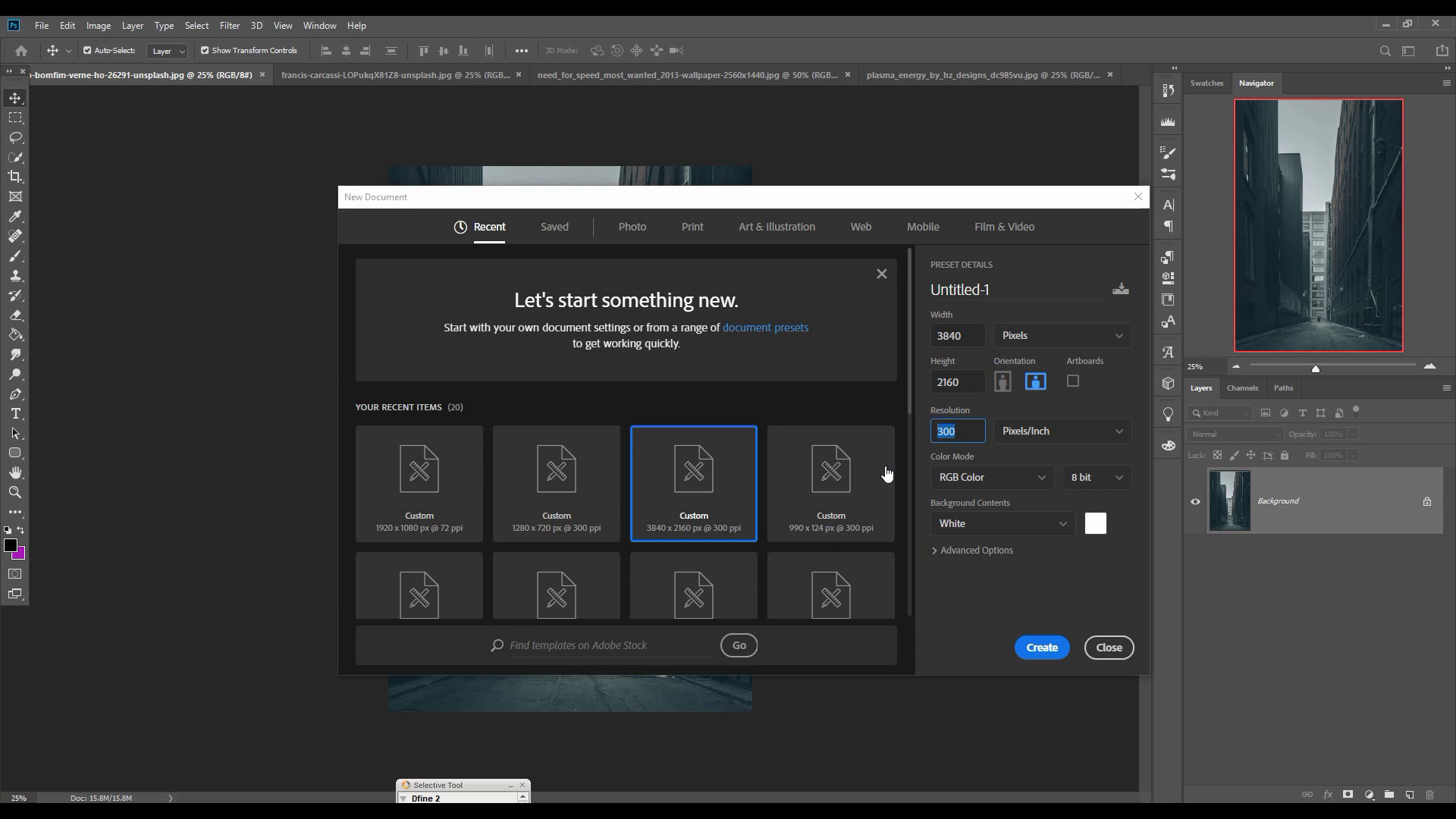
click(1052, 650)
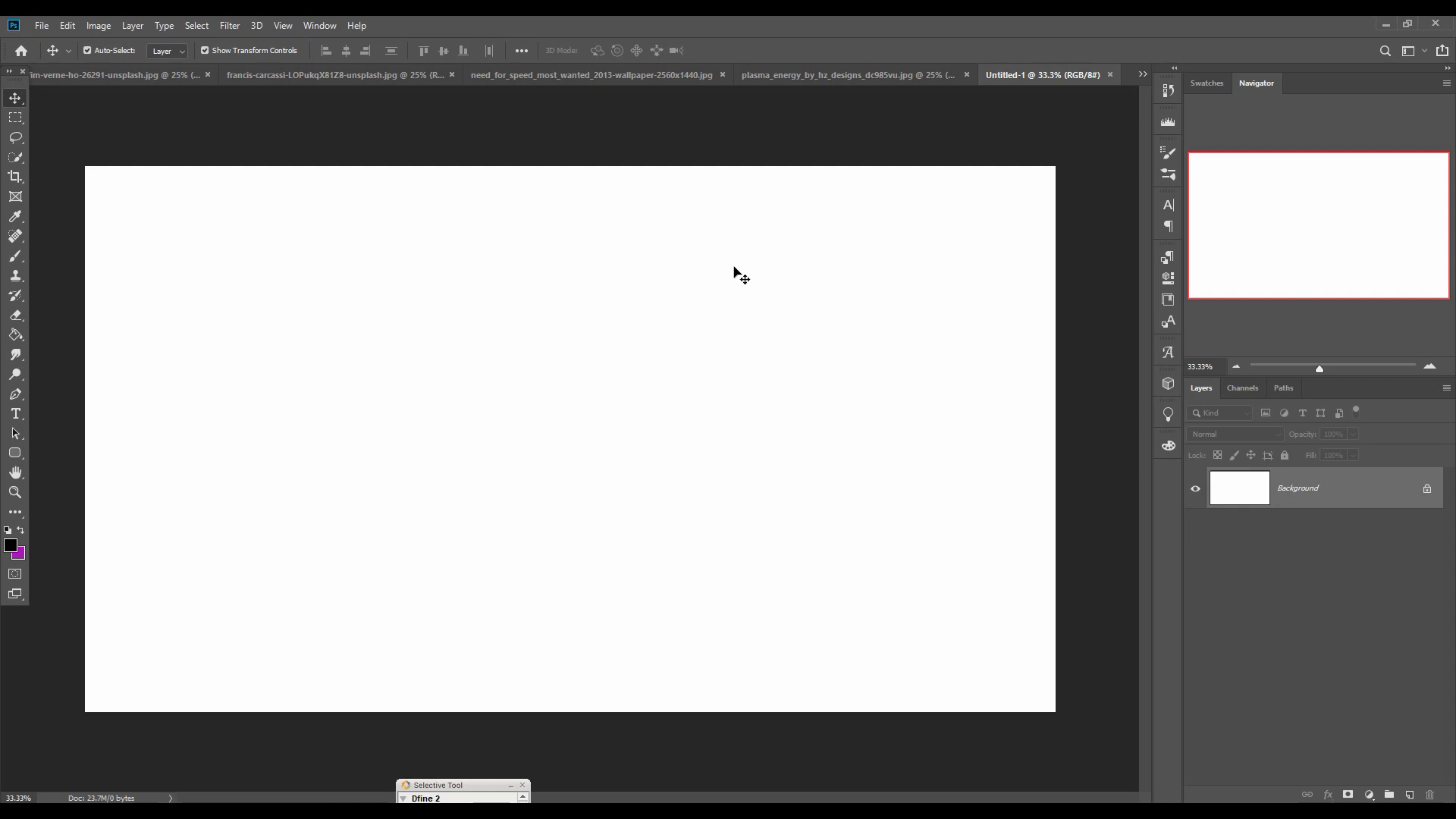
Copy the alley photo into the new document and place it near the canvas centre, its lower edge on the canvas's lower edge
click(270, 74)
click(145, 74)
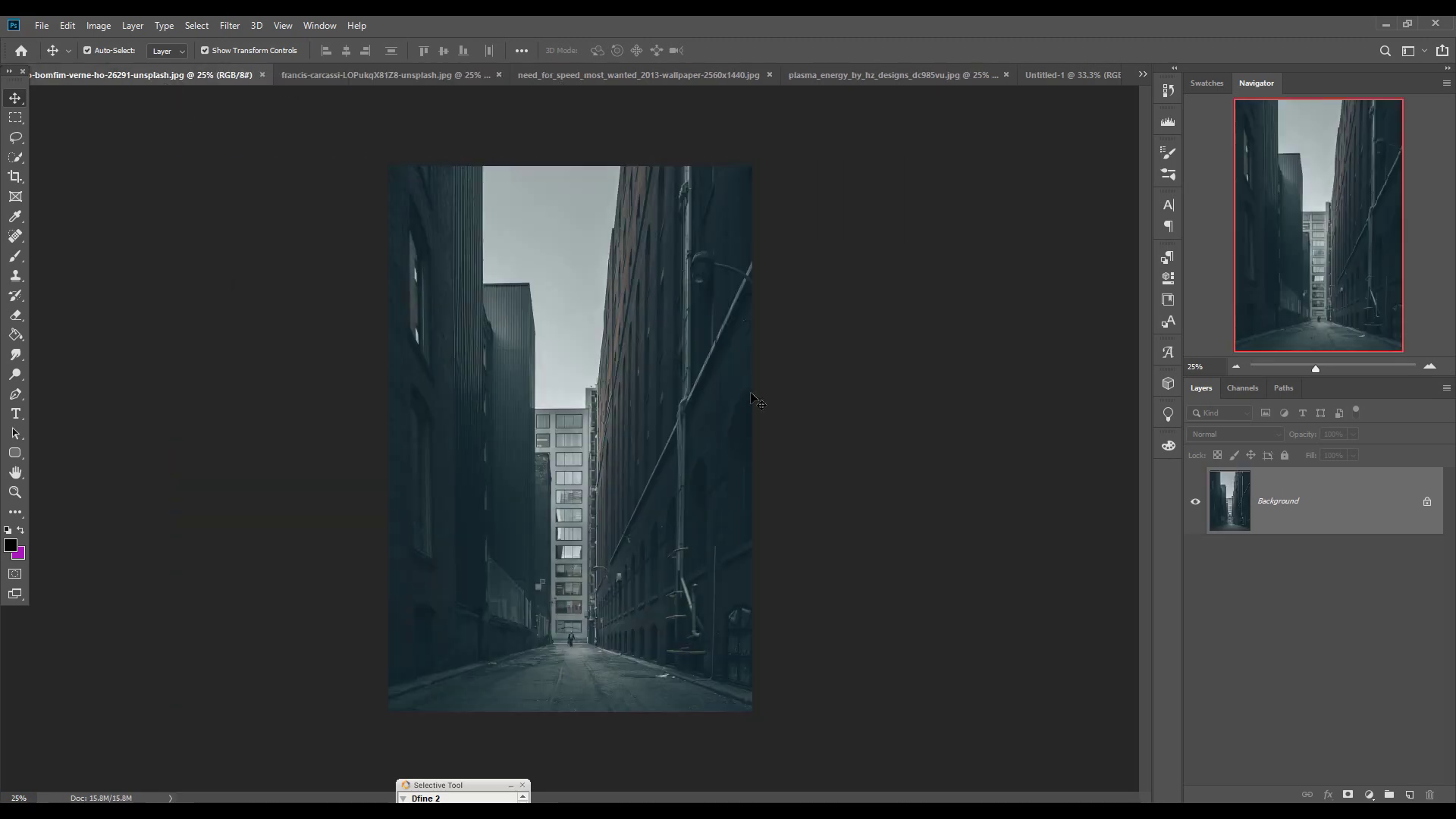
drag(170, 75, 892, 411)
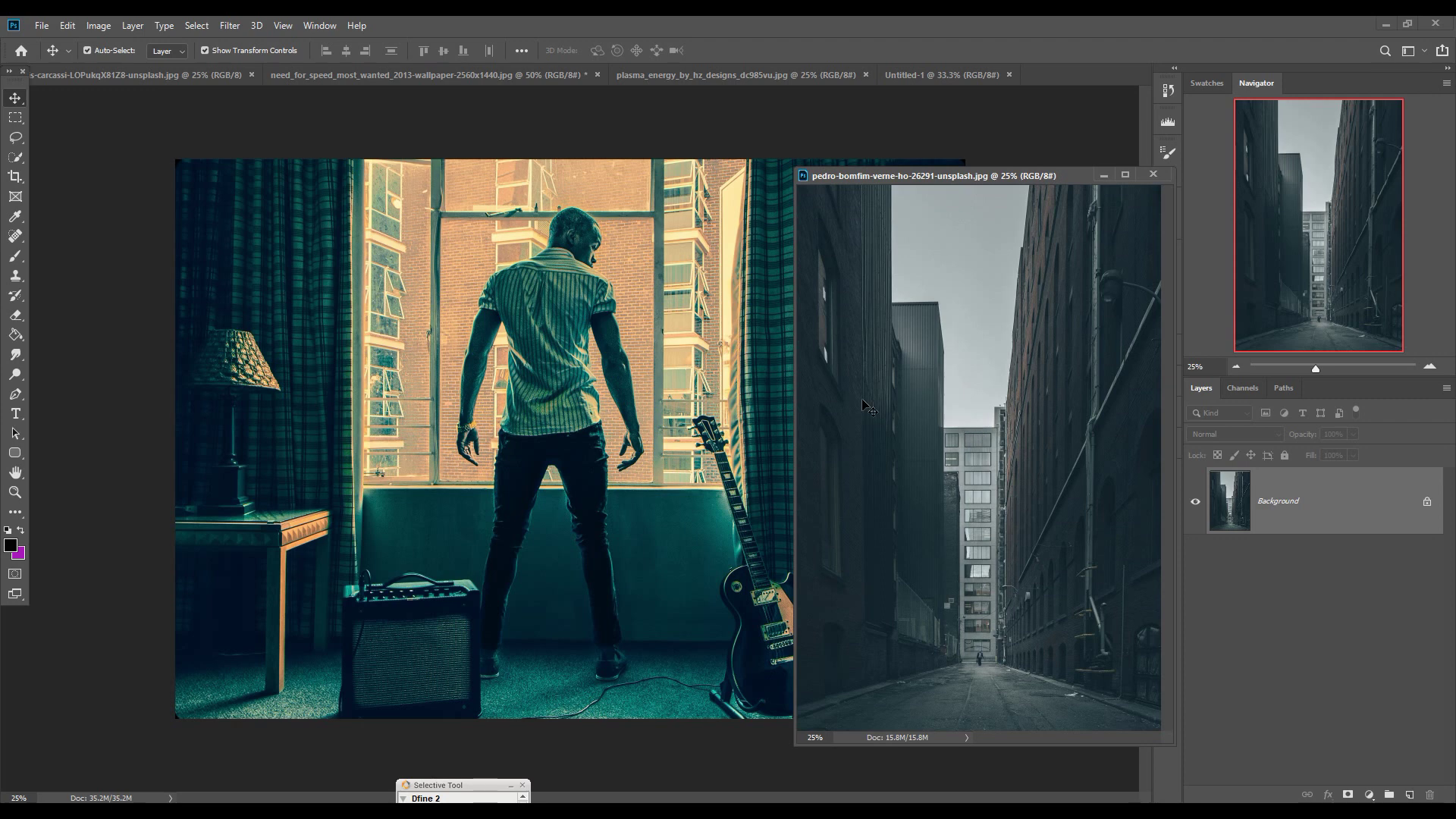
click(939, 75)
drag(861, 361, 707, 377)
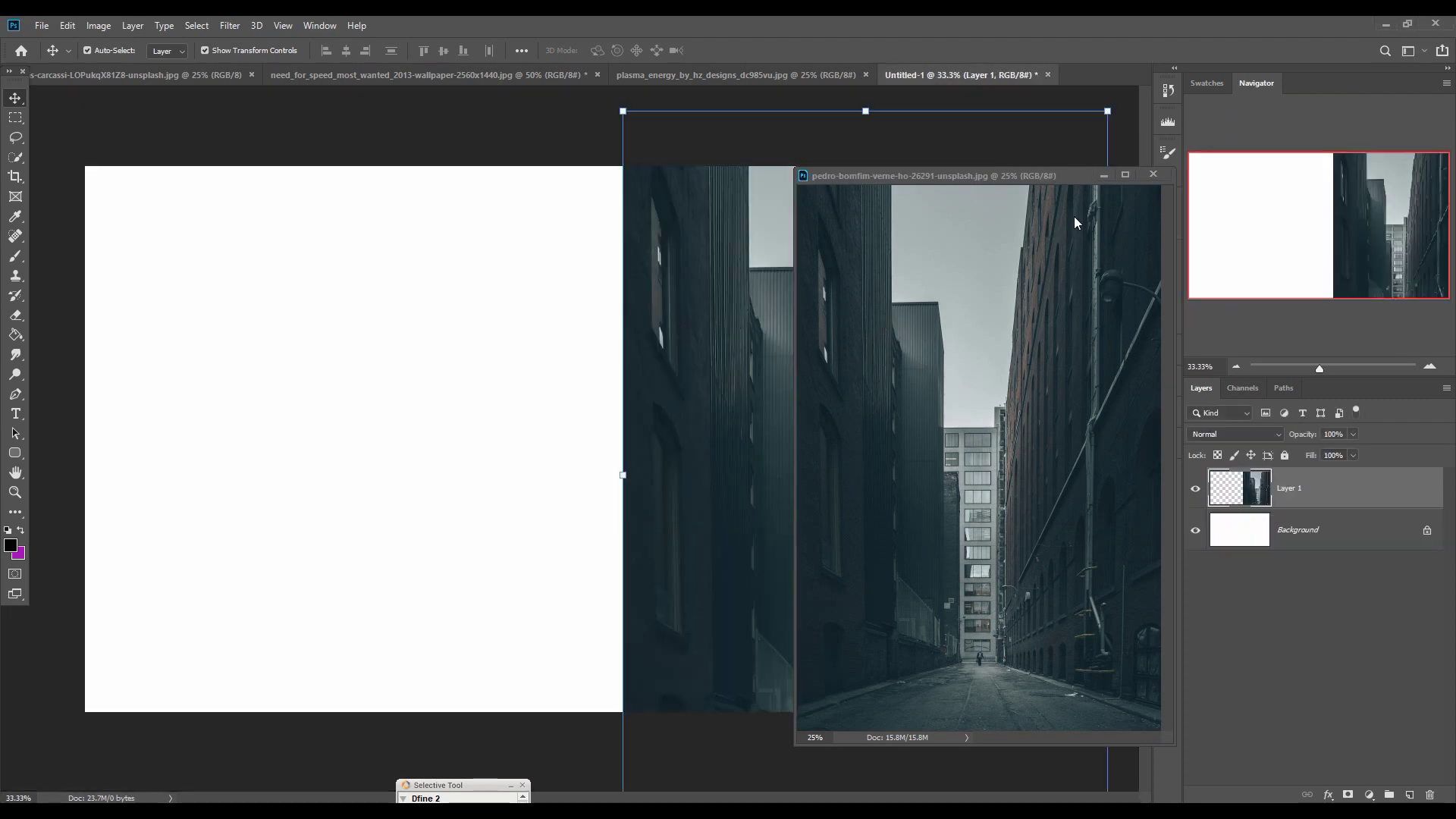
click(1104, 174)
drag(889, 442, 571, 314)
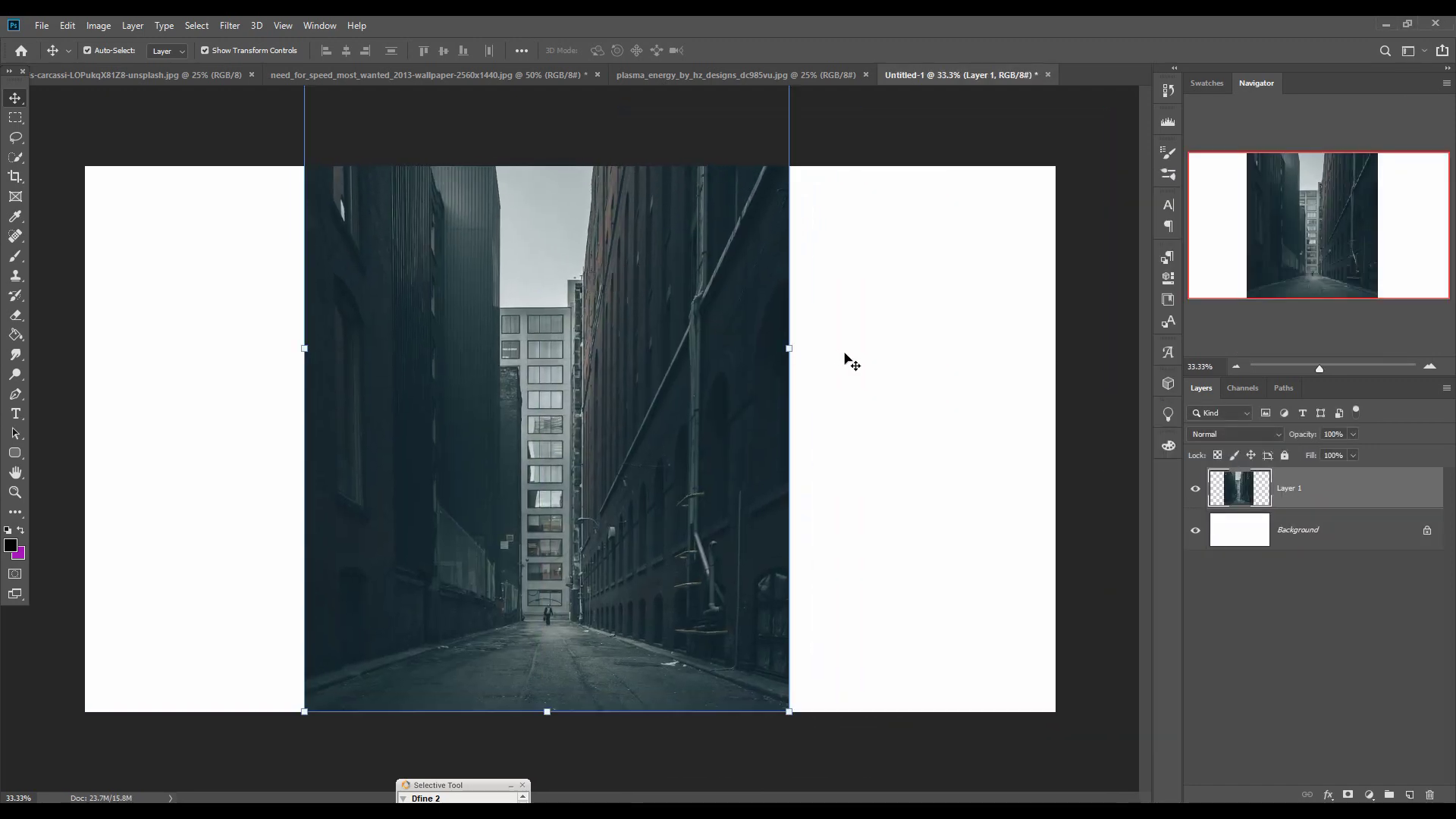
Scale the alley layer to 200% so it spans the canvas width, and shift it up to show the street
drag(792, 347, 1055, 347)
drag(304, 348, 85, 375)
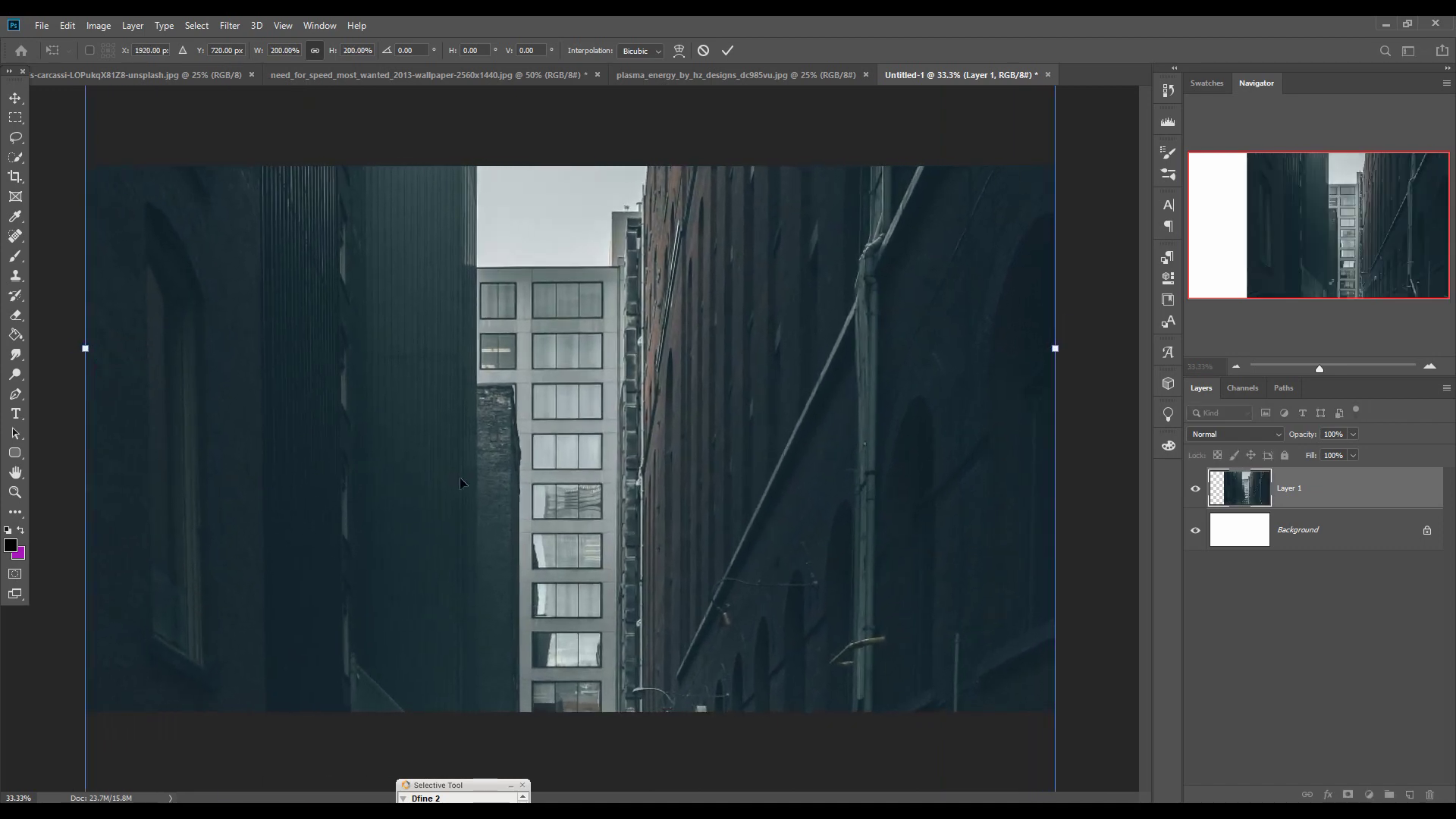
drag(653, 542, 649, 240)
drag(700, 555, 699, 486)
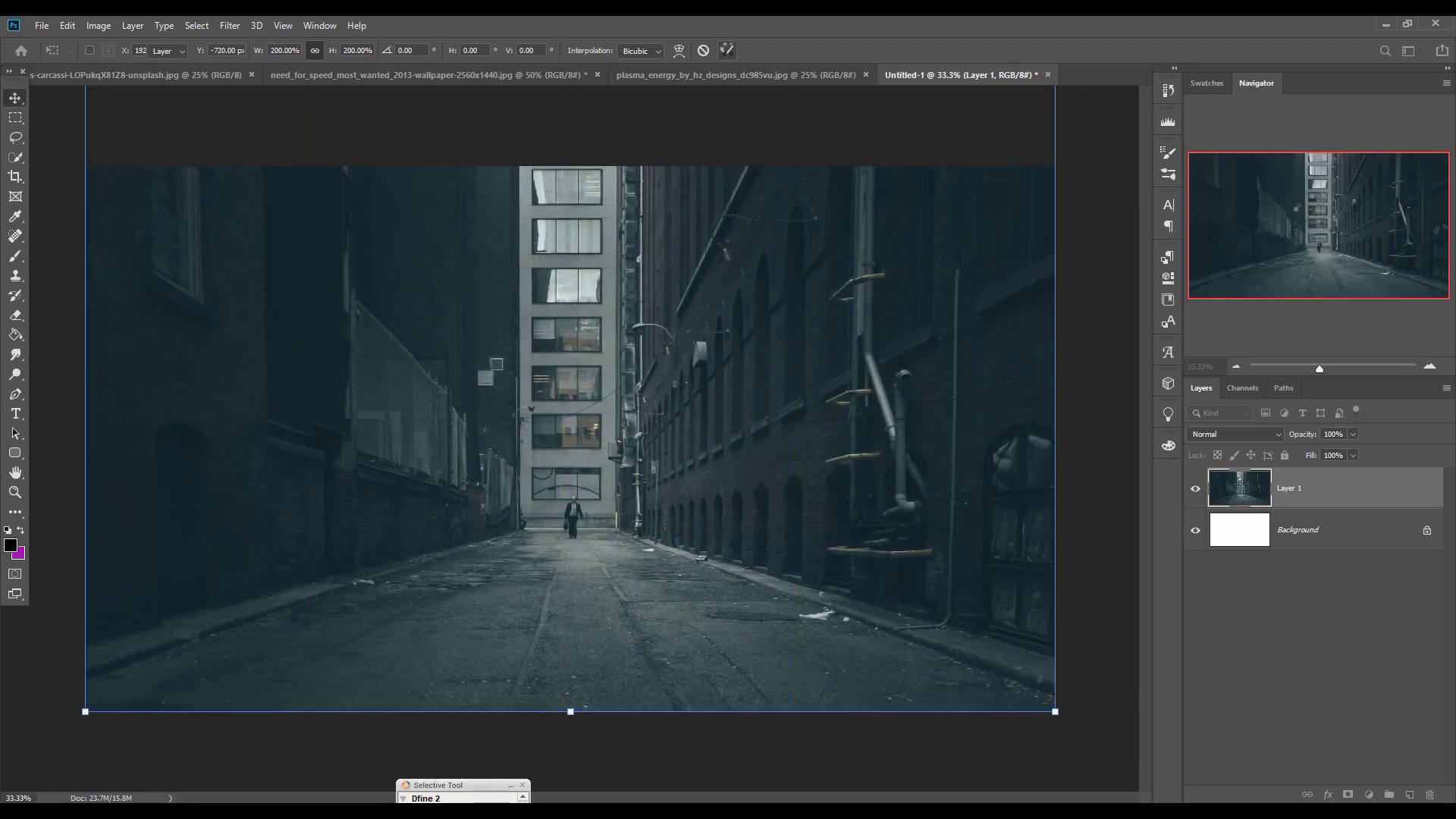
click(728, 51)
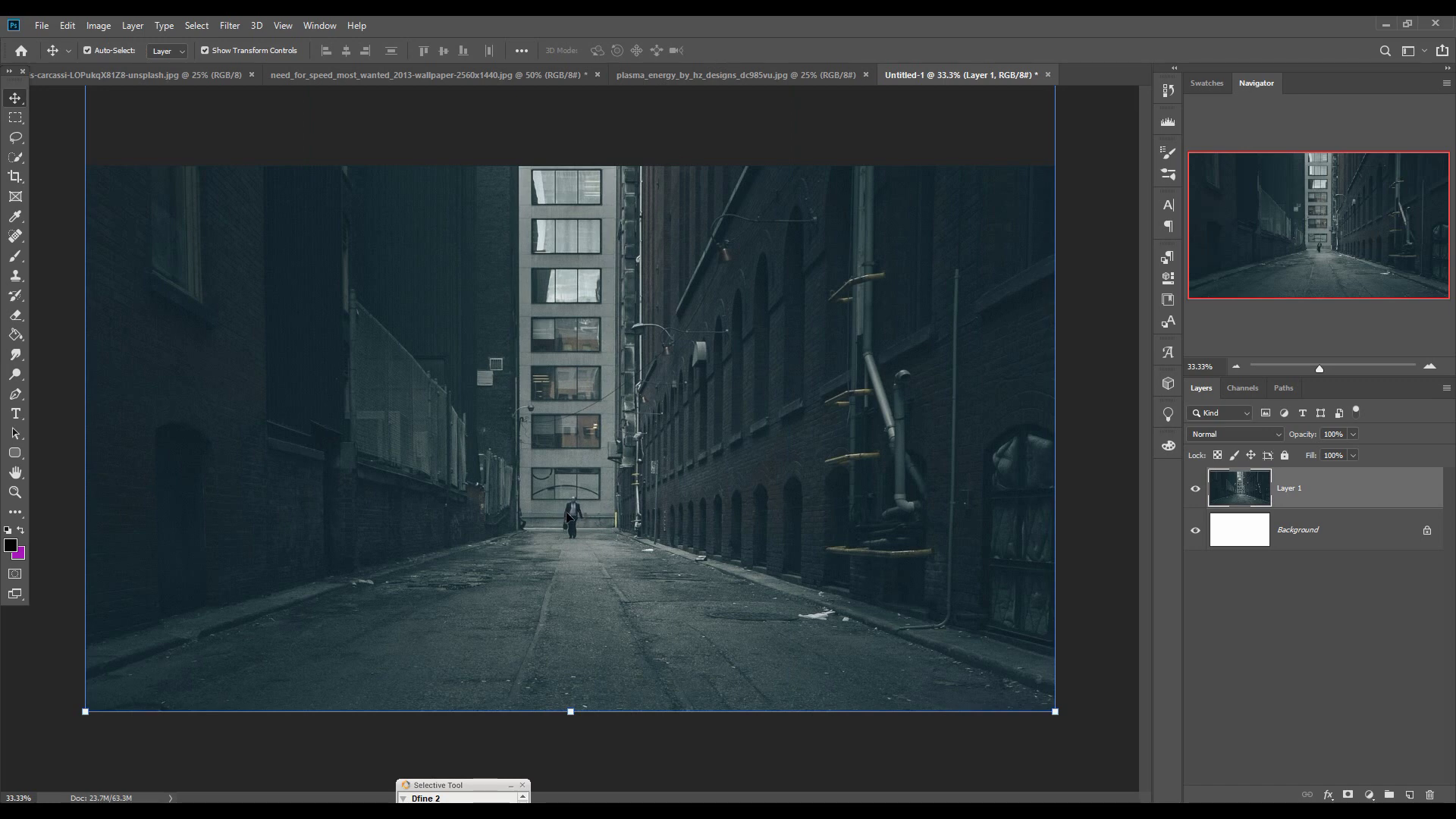
Lasso the walking figure at the end of the alley, remove it with a Content-Aware fill and deselect
click(25, 141)
click(57, 140)
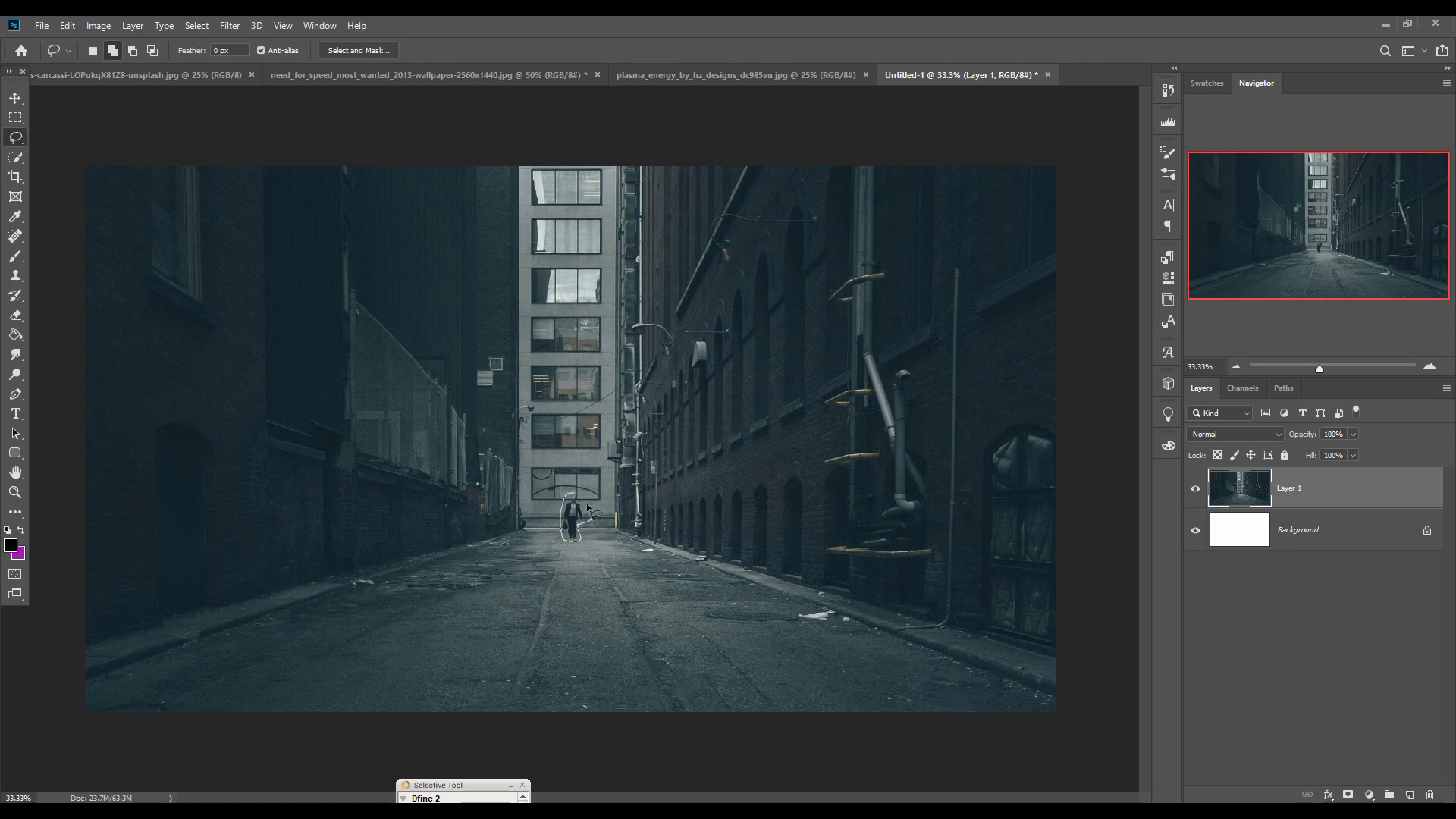
click(68, 26)
click(113, 262)
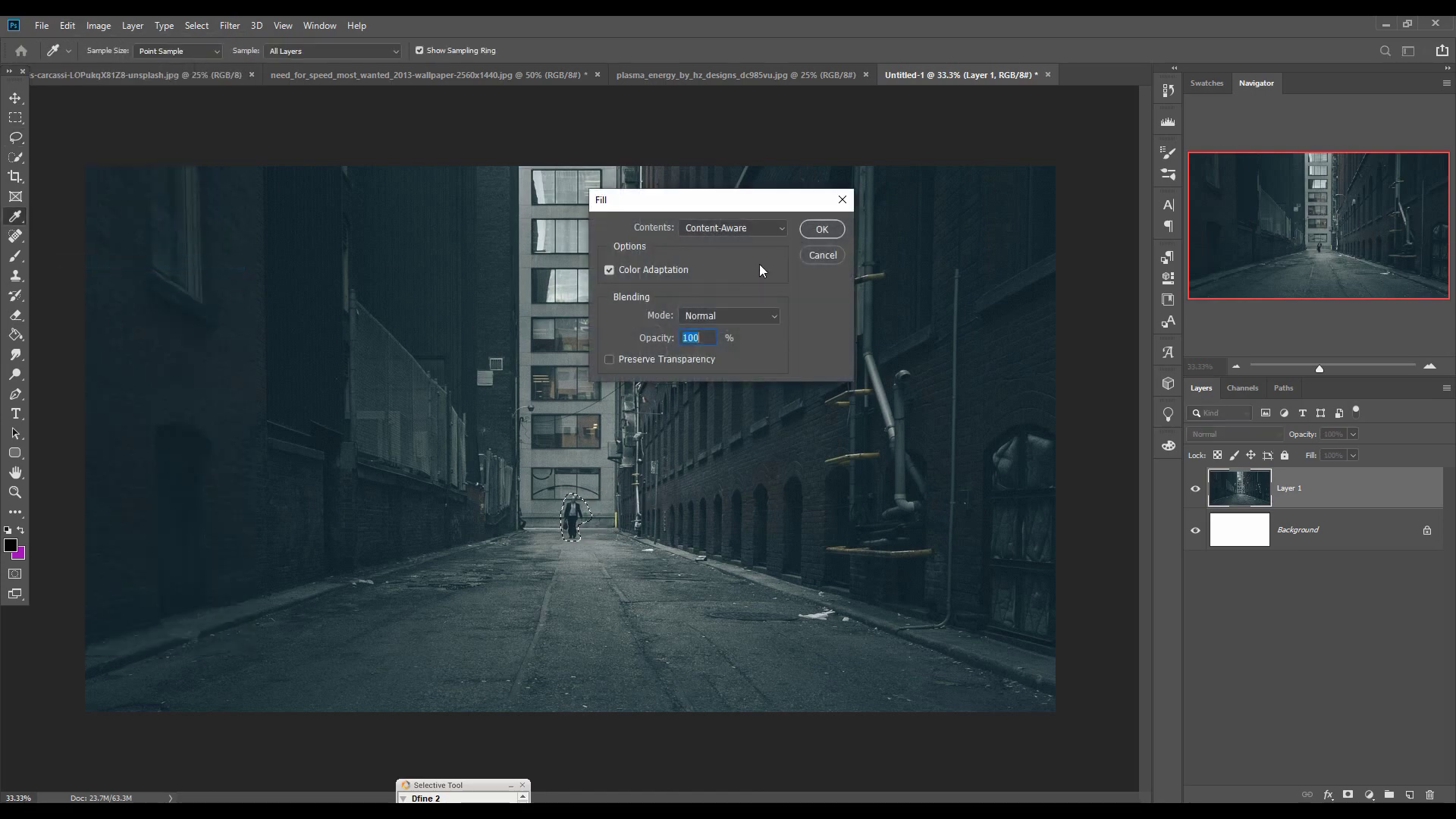
click(761, 232)
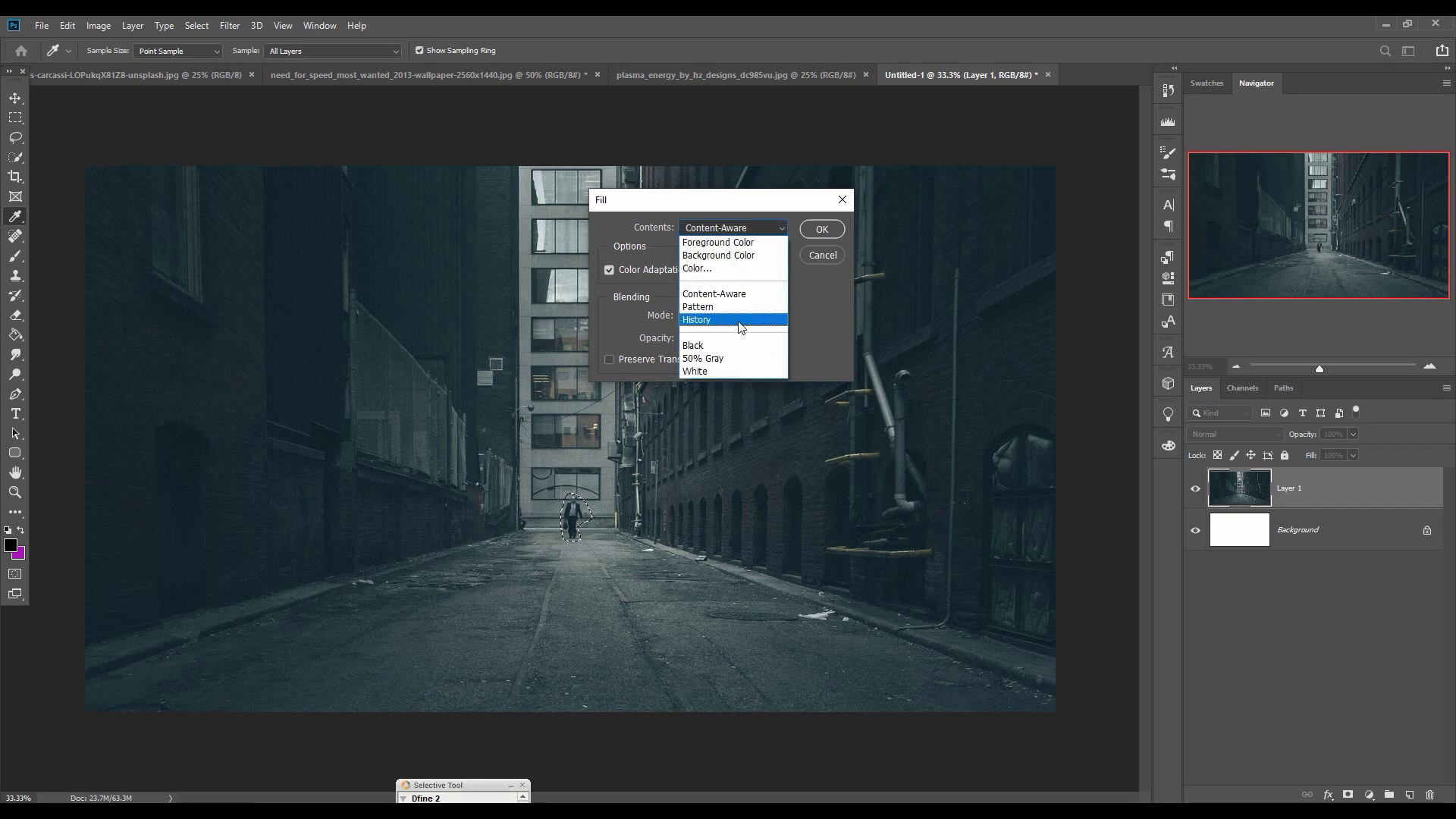
click(781, 293)
click(820, 232)
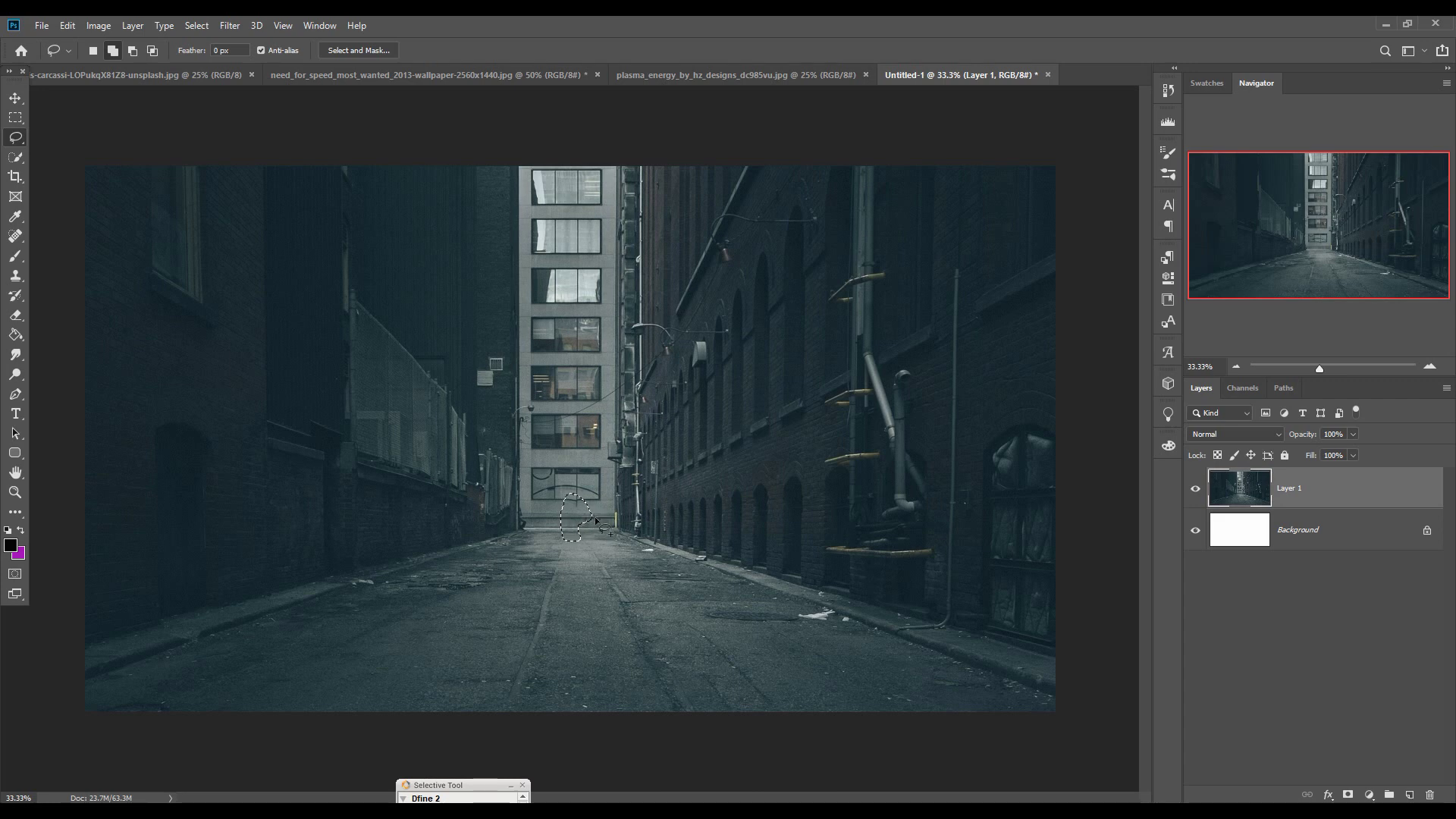
click(197, 25)
click(203, 59)
click(199, 26)
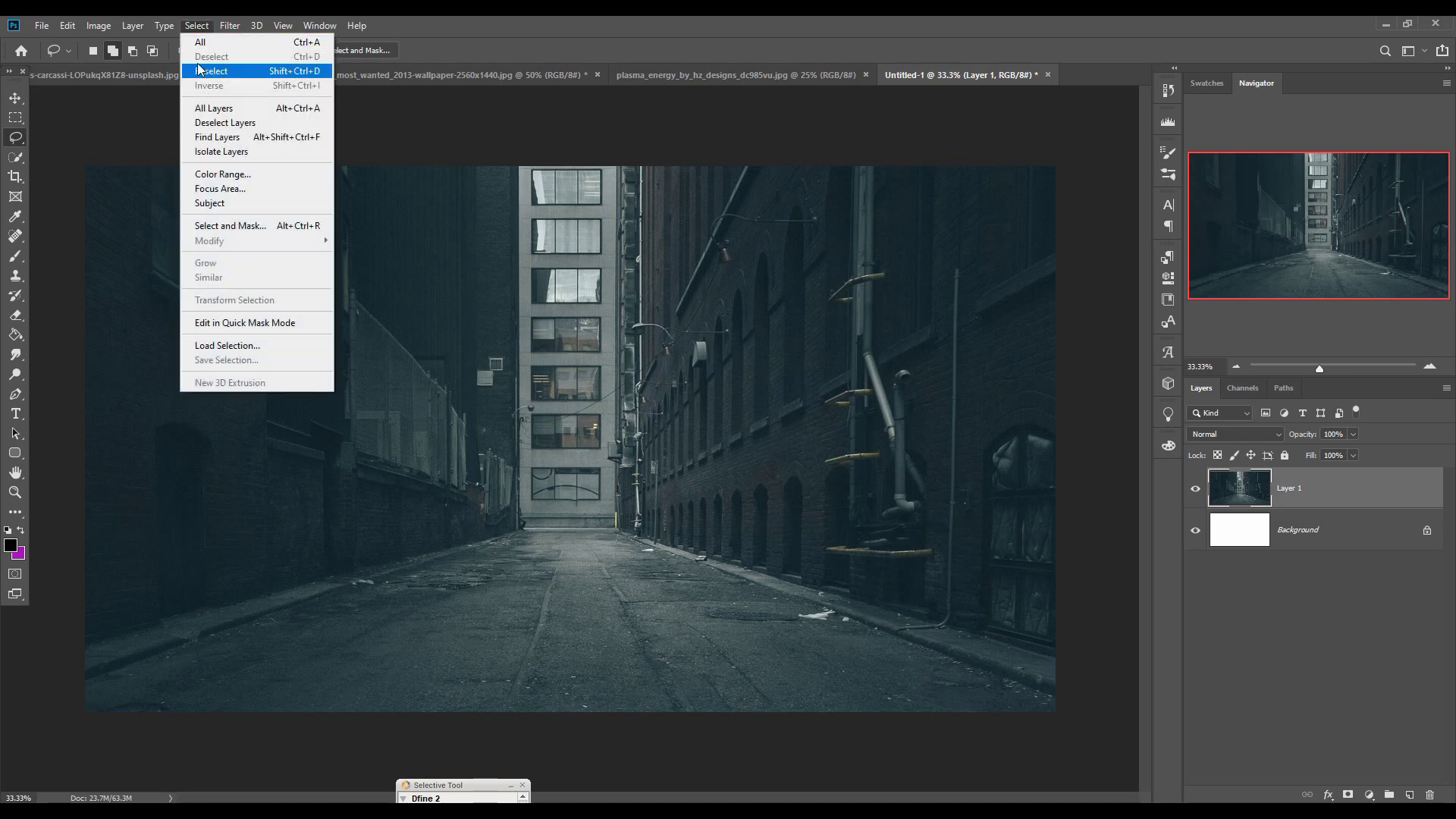
Reduce the alley layer's height from its upper edge so more of the distant building fits on the canvas
click(15, 98)
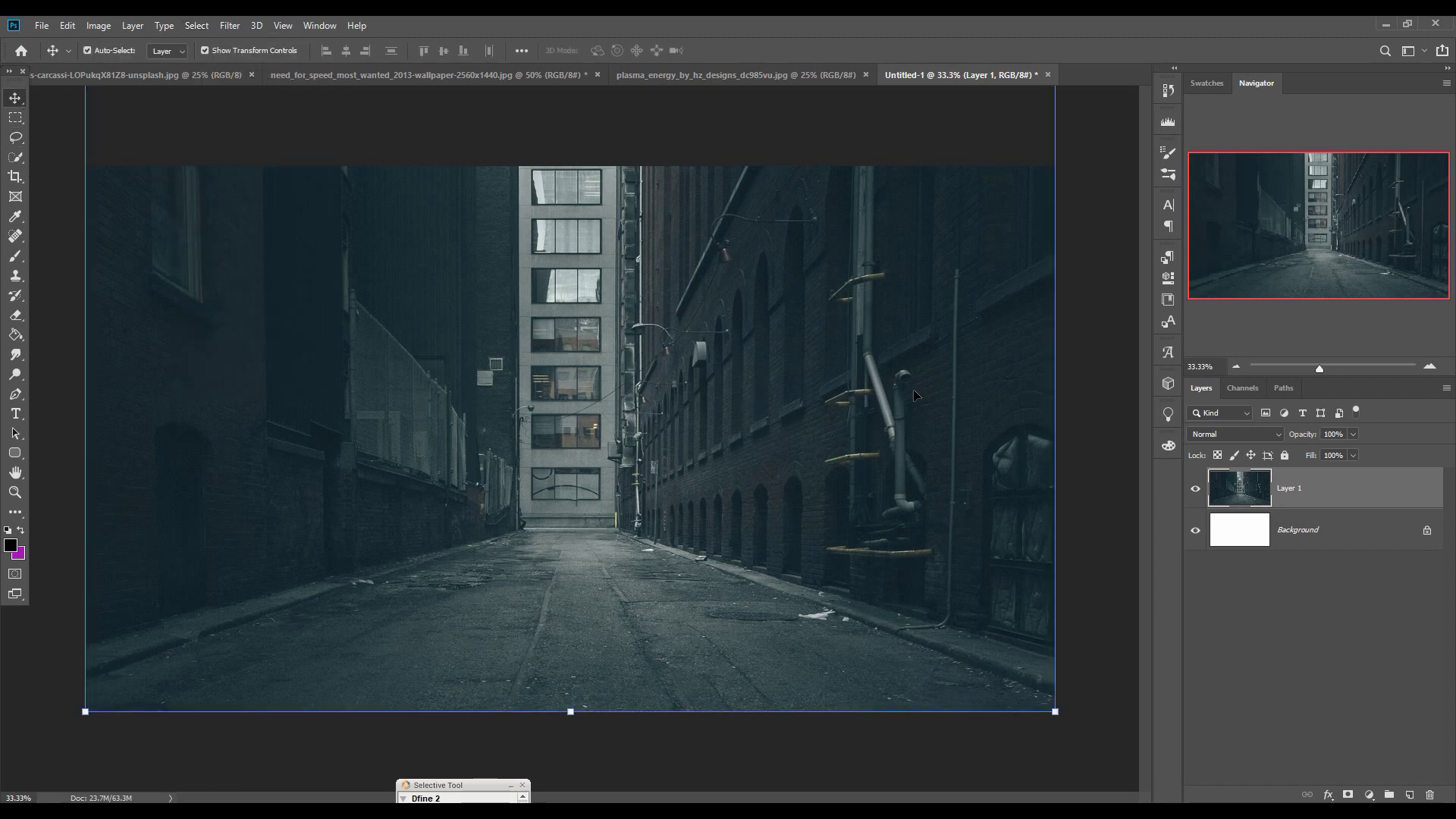
key(ctrl+minus)
key(ctrl+minus)
key(ctrl+minus)
key(ctrl+minus)
drag(570, 143, 580, 227)
key(Return)
key(ctrl+plus)
key(ctrl+plus)
key(ctrl+plus)
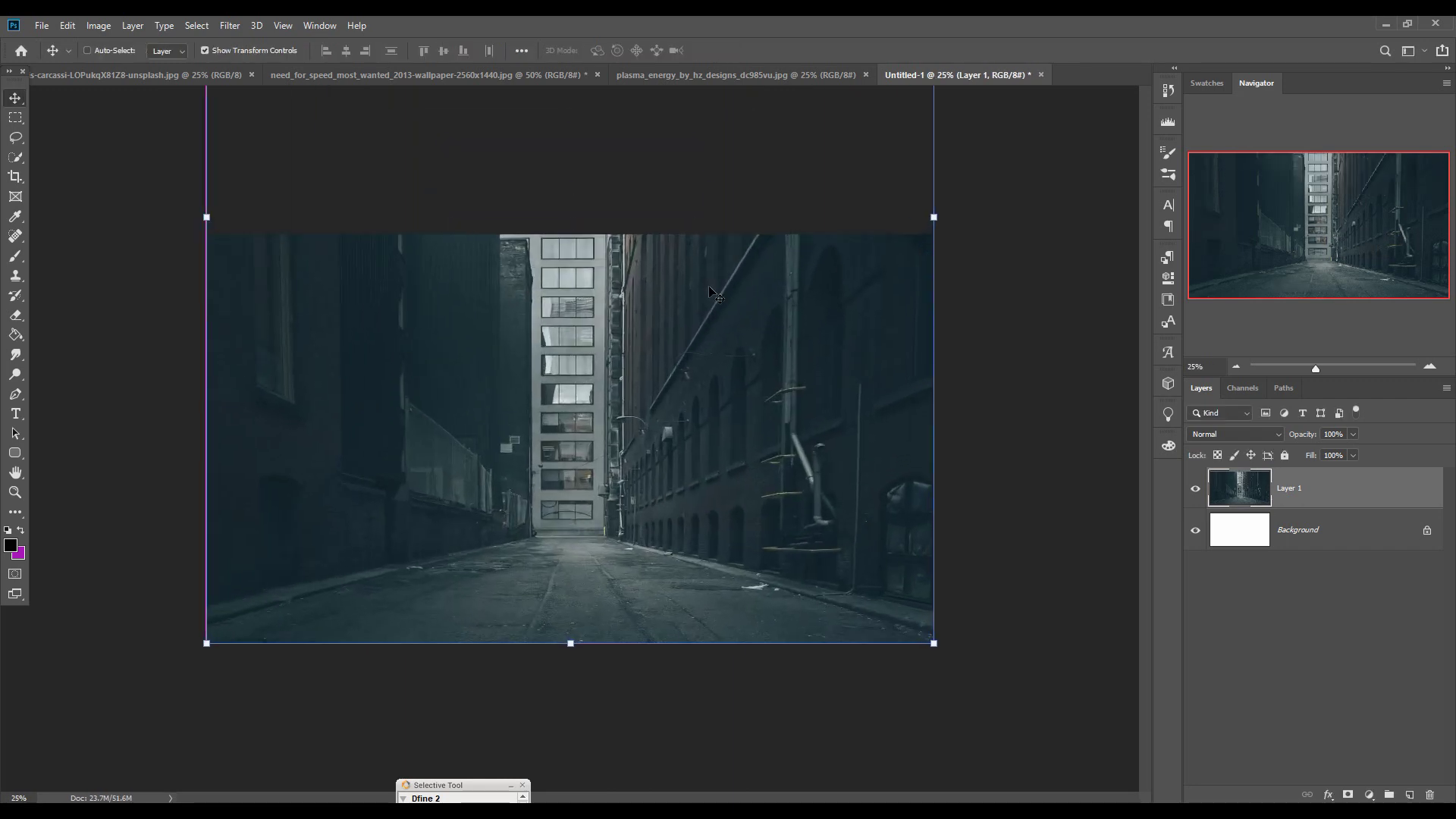
In the photo of the standing man, start a Pen path at the crotch and trace down the left leg's inner edge
click(185, 76)
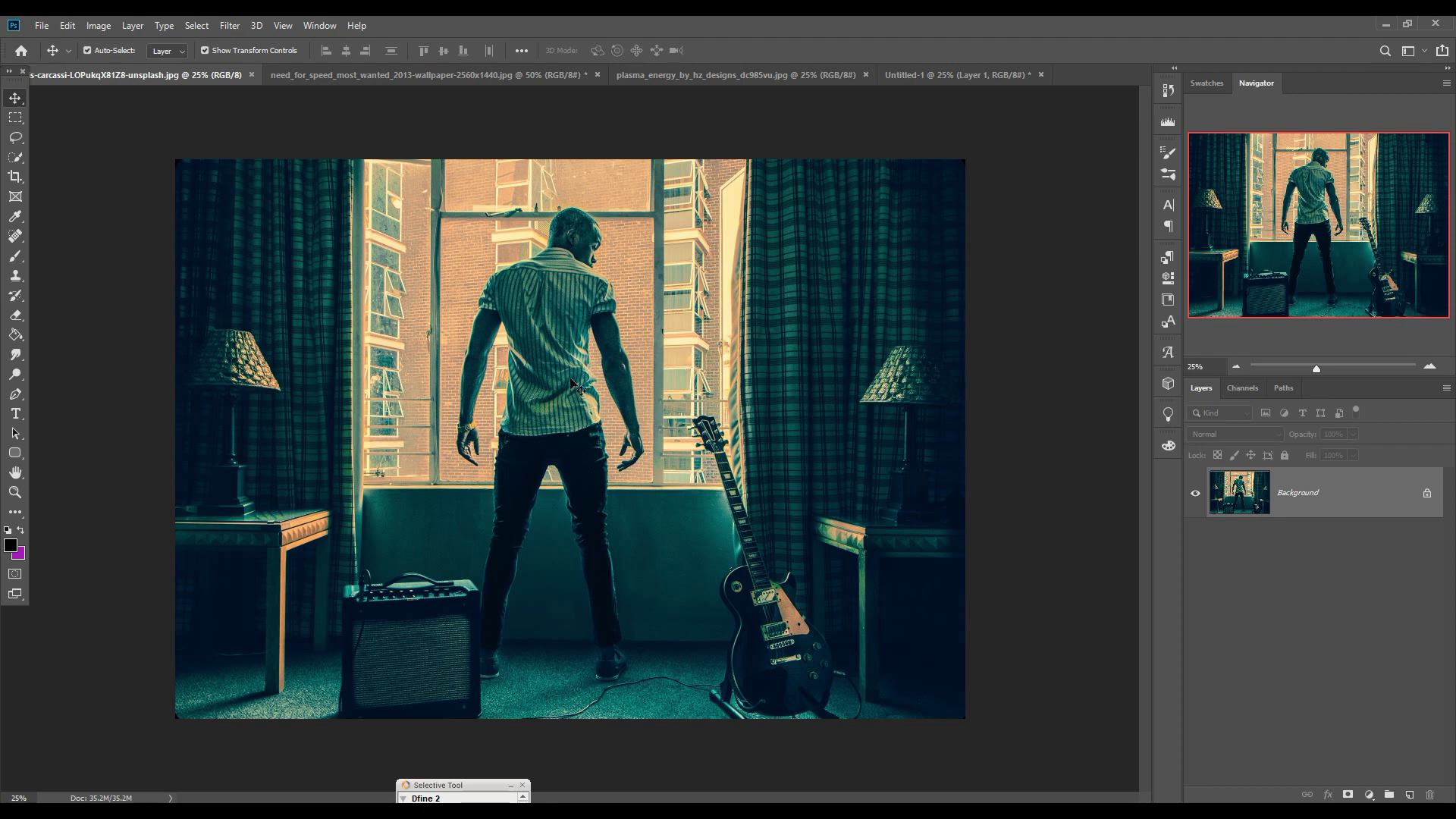
drag(15, 394, 68, 392)
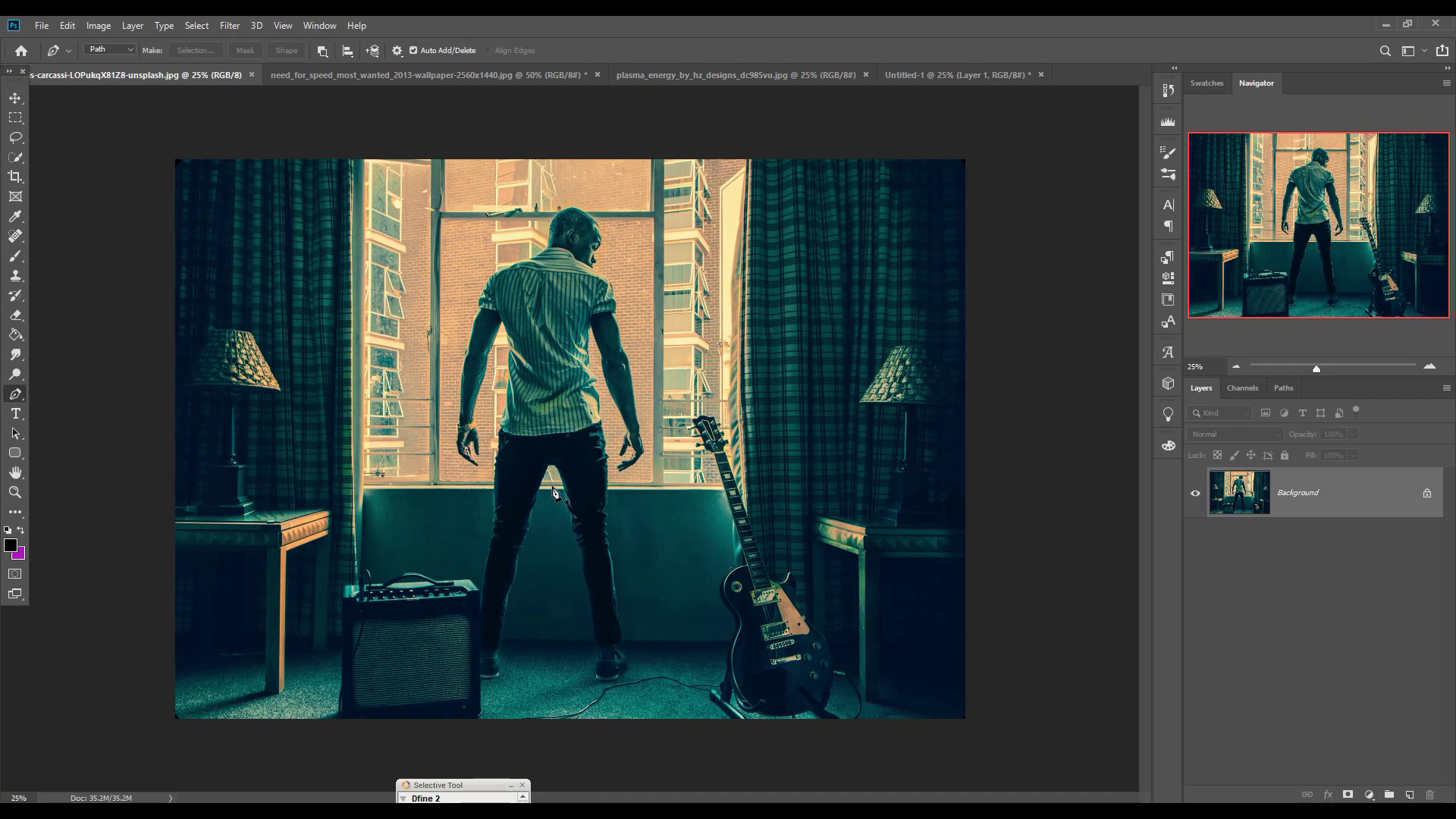
scroll(555, 492, up, 5)
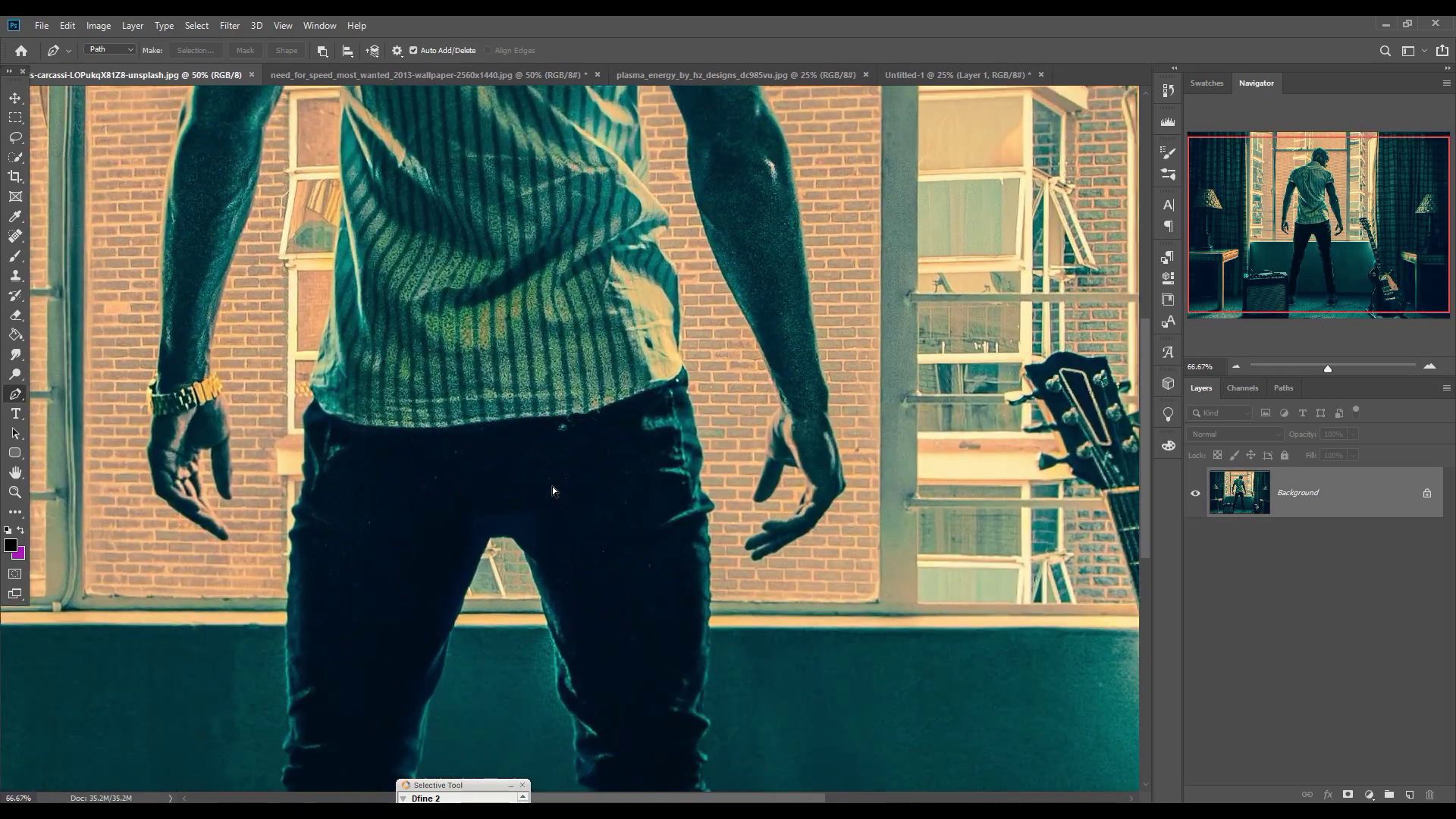
scroll(552, 490, up, 5)
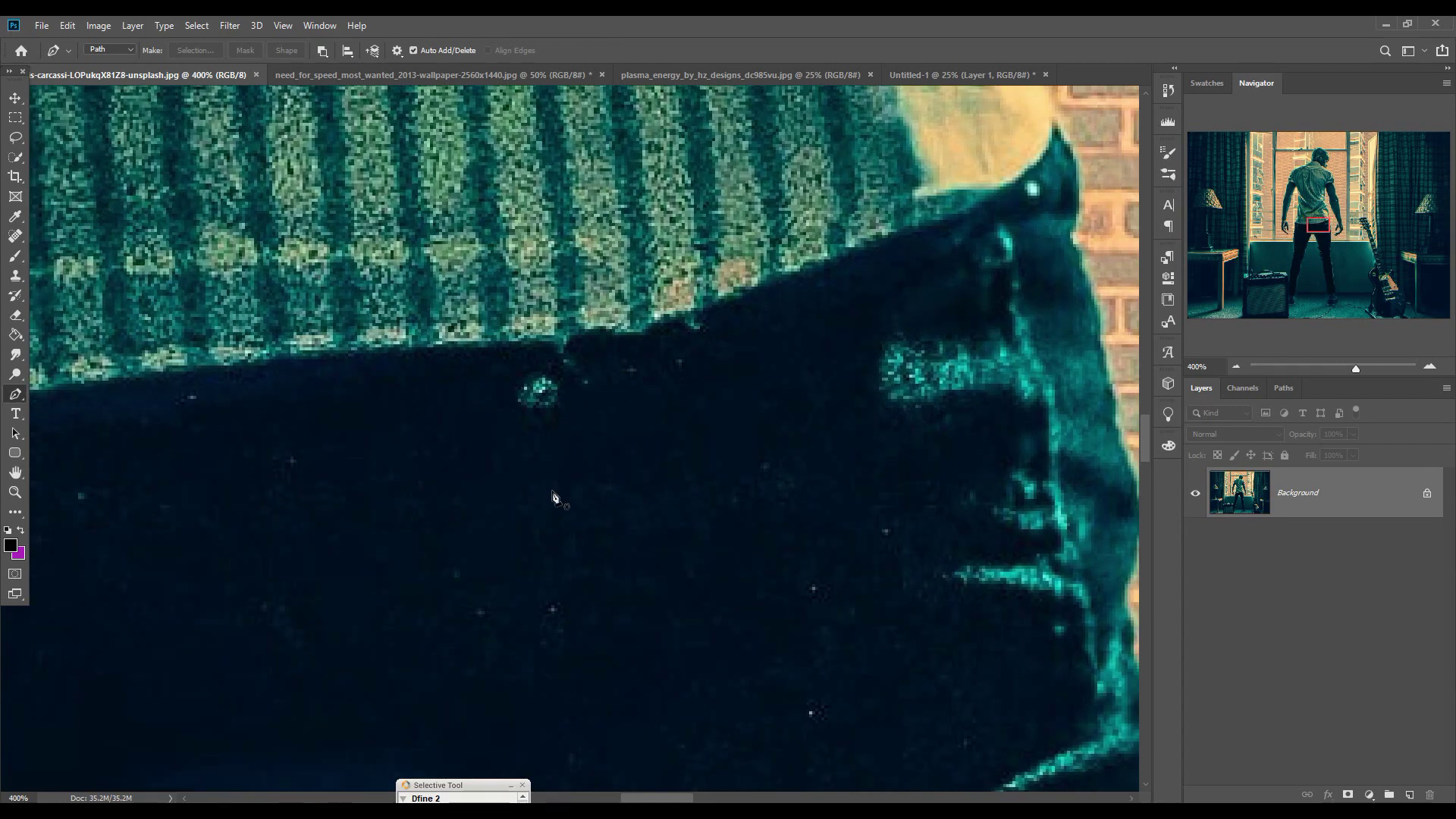
drag(553, 490, 606, 327)
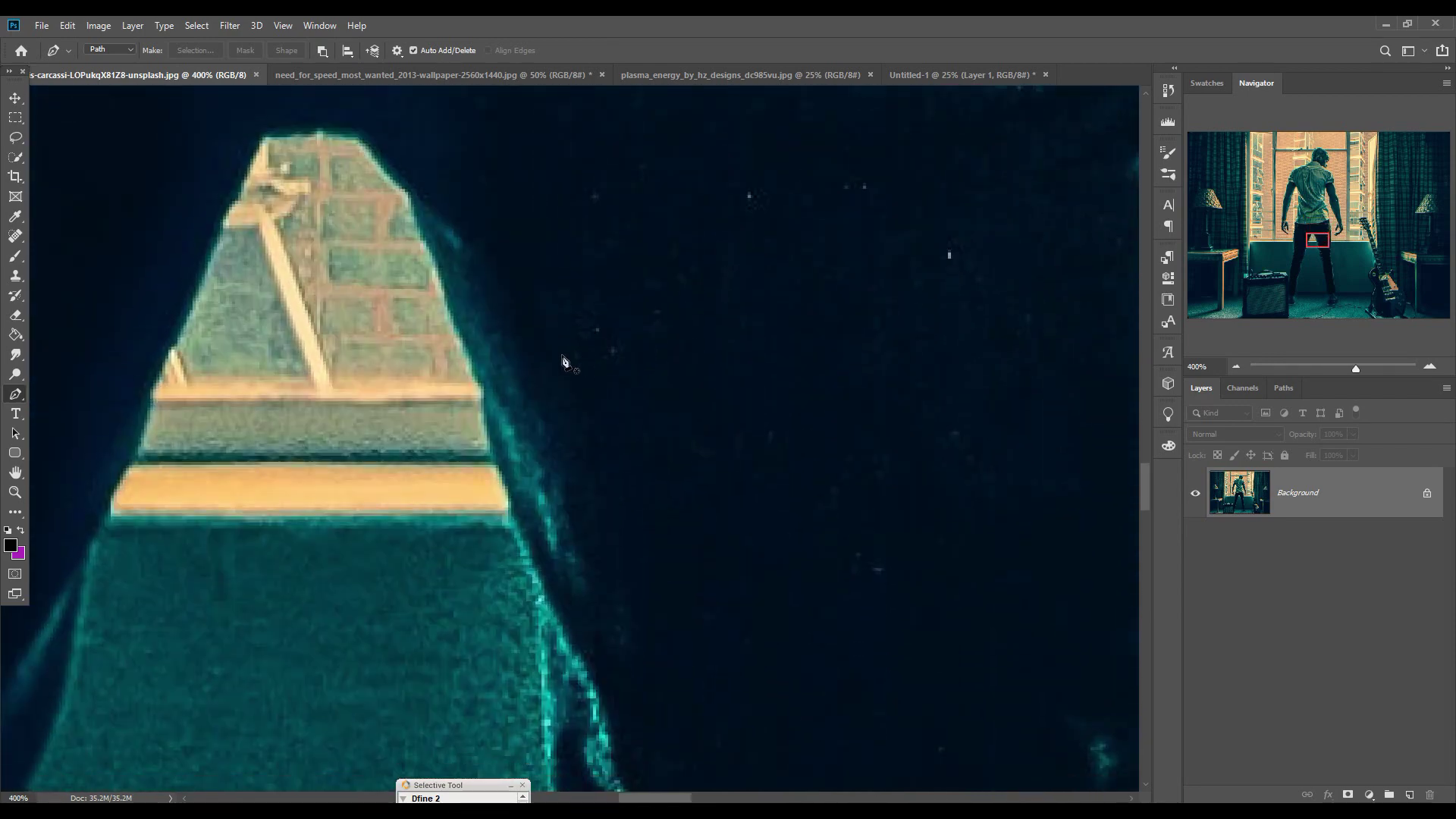
click(484, 399)
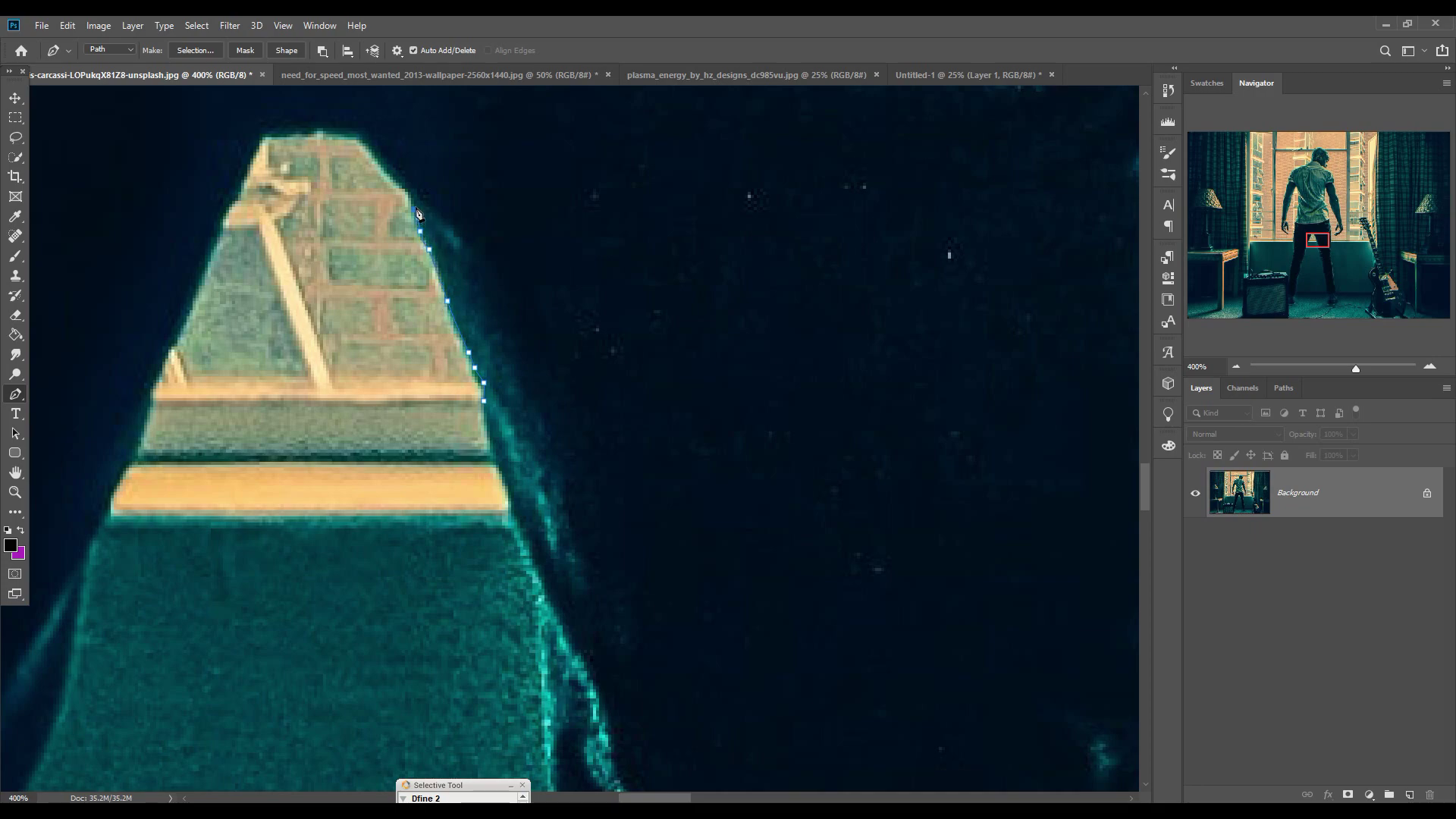
click(361, 141)
click(266, 139)
click(435, 406)
click(370, 397)
Continue the path around the heel and sole of the man's left shoe
click(566, 312)
click(603, 469)
click(595, 602)
drag(477, 643, 367, 651)
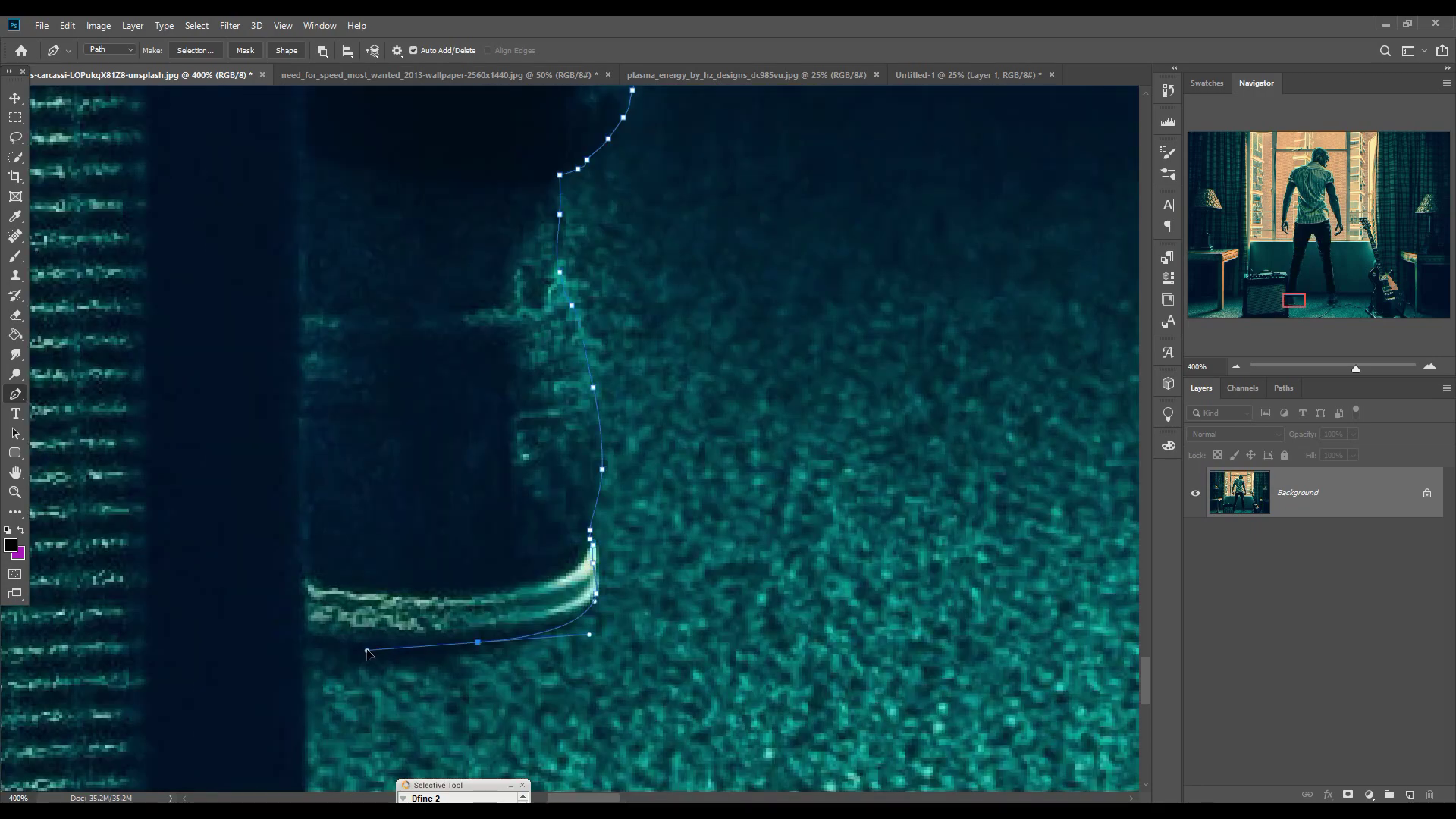
click(471, 660)
Trace the path up the outer edge of the man's left trouser leg toward the waist
click(446, 559)
click(459, 474)
click(511, 285)
click(562, 447)
click(593, 380)
click(604, 316)
click(631, 216)
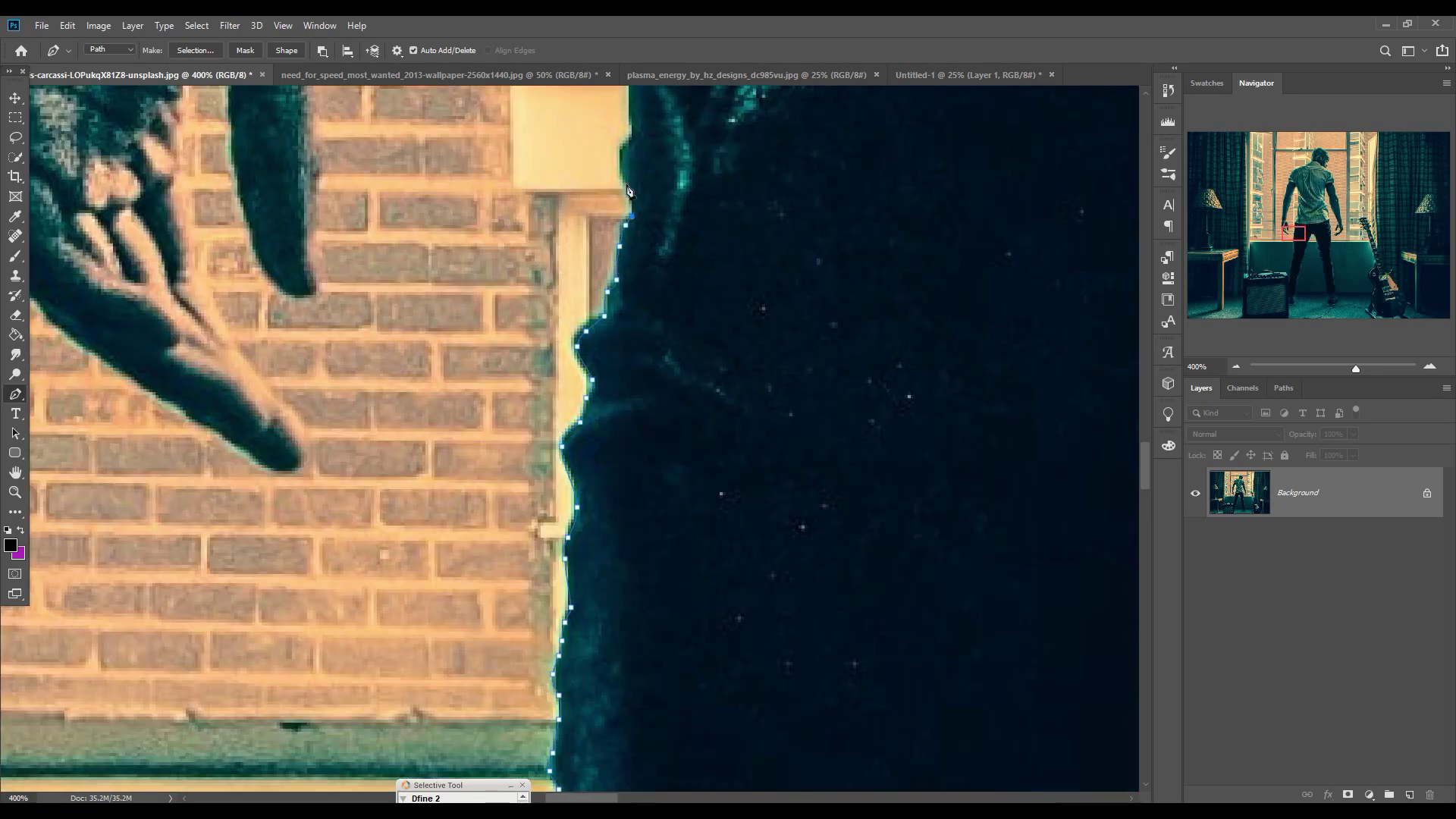
click(626, 180)
click(619, 158)
Continue the path up the left side of the shirt and back down the inside of the left arm
click(632, 103)
click(739, 618)
click(828, 322)
click(561, 409)
click(563, 289)
Trace the path around the thumb, fingers and back of the man's left hand
drag(569, 359, 572, 364)
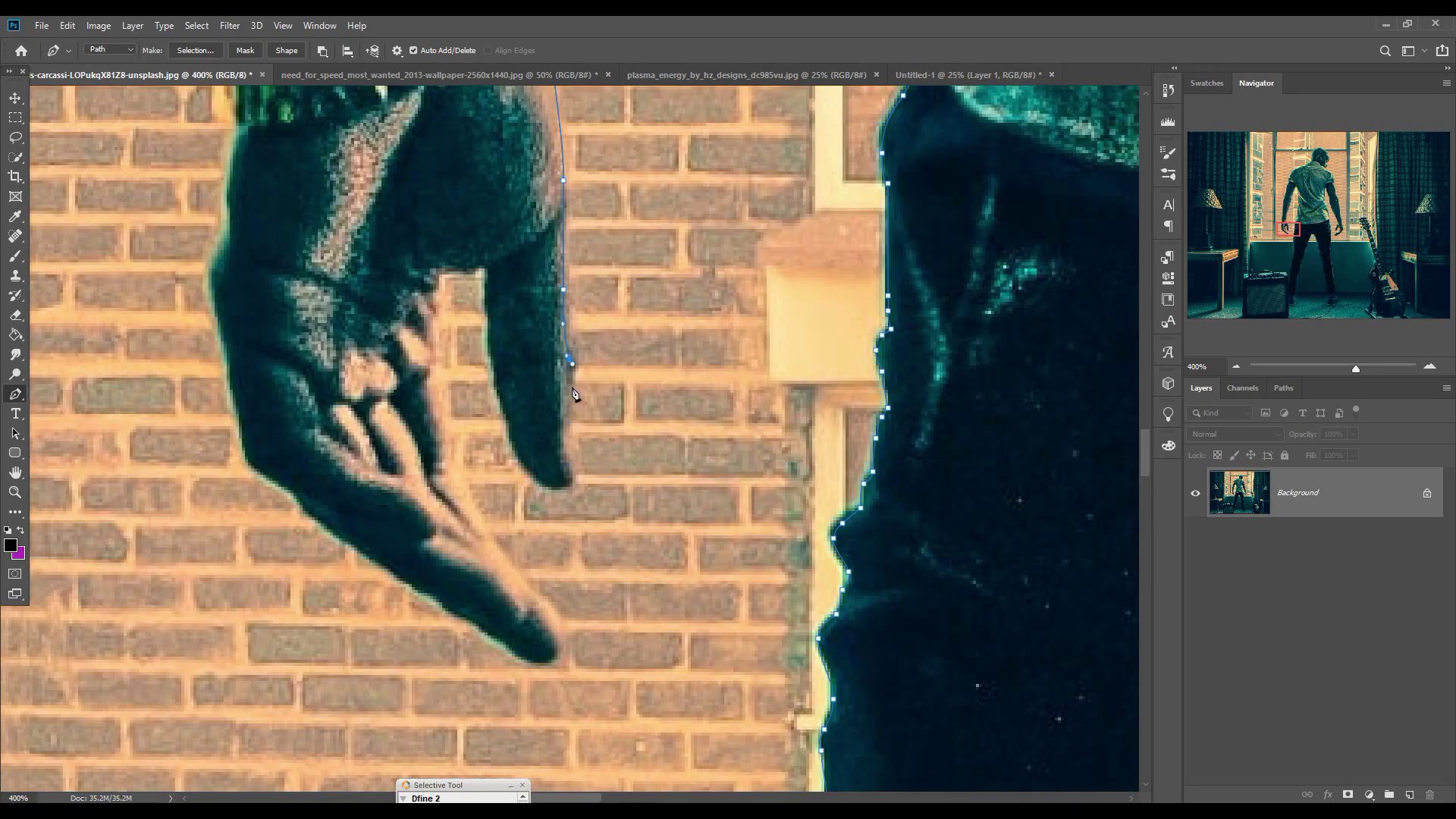
click(574, 395)
click(575, 476)
click(485, 271)
click(558, 656)
click(440, 602)
click(299, 501)
click(250, 465)
Extend the path up the outer edge of the left arm and over the left shoulder
drag(648, 556, 670, 491)
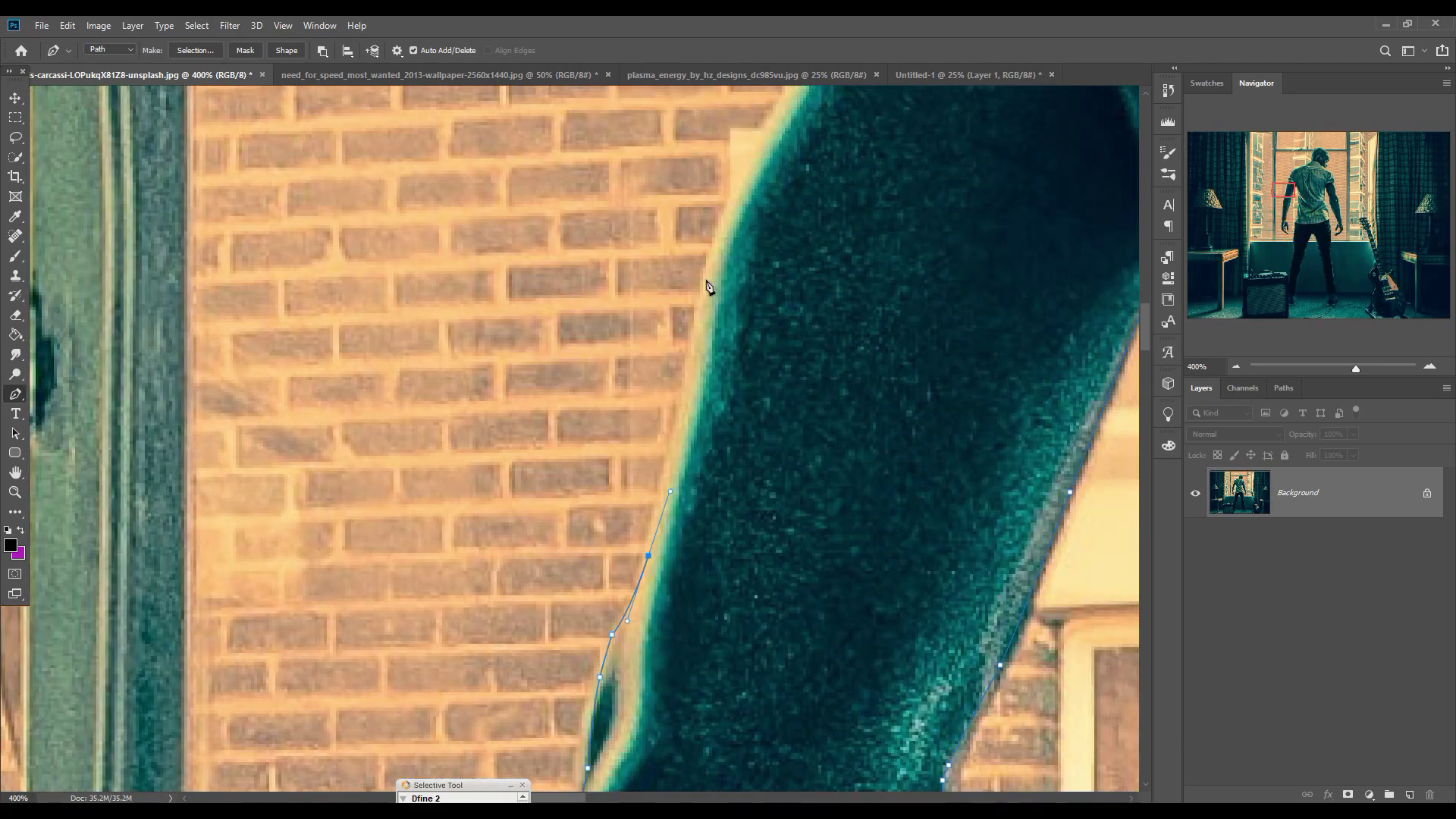
click(707, 281)
click(709, 414)
click(488, 433)
Trace the path around the man's neck, head and face profile
click(652, 369)
click(1014, 547)
click(667, 316)
click(661, 447)
drag(566, 568, 561, 576)
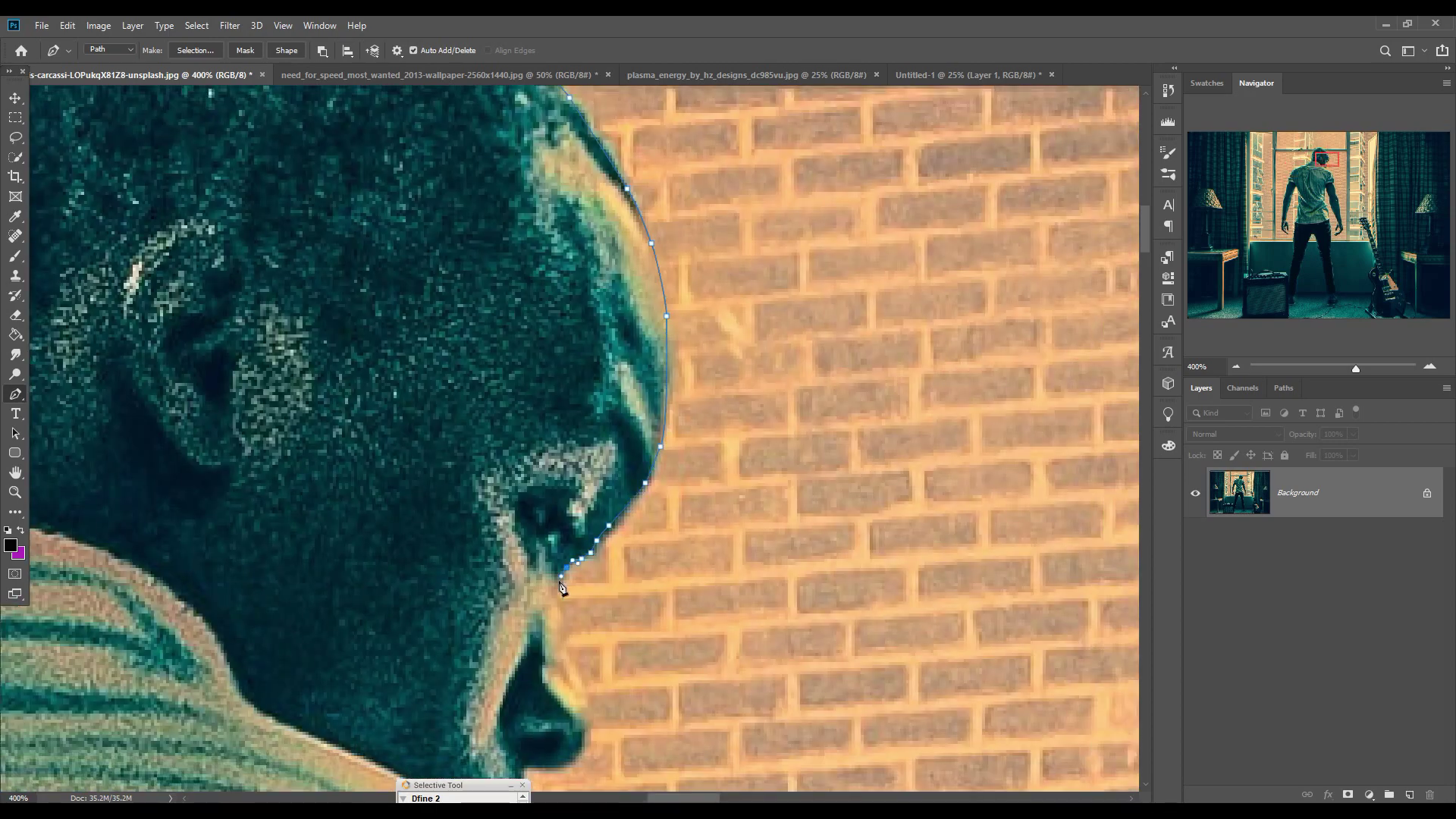
click(781, 410)
click(780, 487)
Continue the path over the right shoulder and down the outer edge of the right arm
click(1045, 680)
click(654, 292)
click(780, 682)
Trace the path around the back, fingers and thumb of the man's right hand
click(920, 341)
click(862, 411)
drag(823, 465, 827, 458)
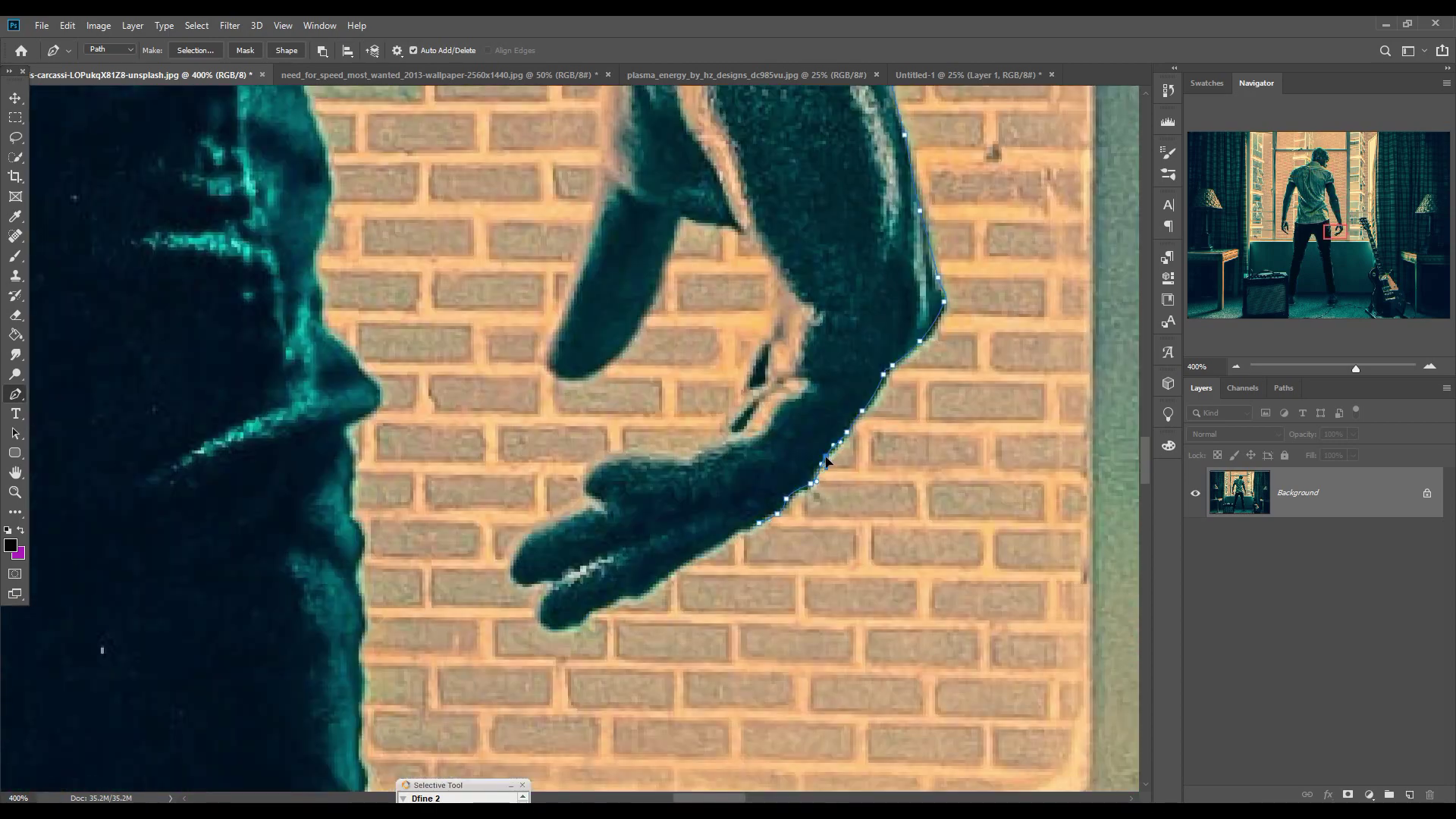
click(585, 617)
click(539, 597)
click(724, 446)
click(789, 295)
click(667, 270)
Extend the path up the inside of the right arm to the armpit
click(559, 130)
click(758, 392)
click(724, 273)
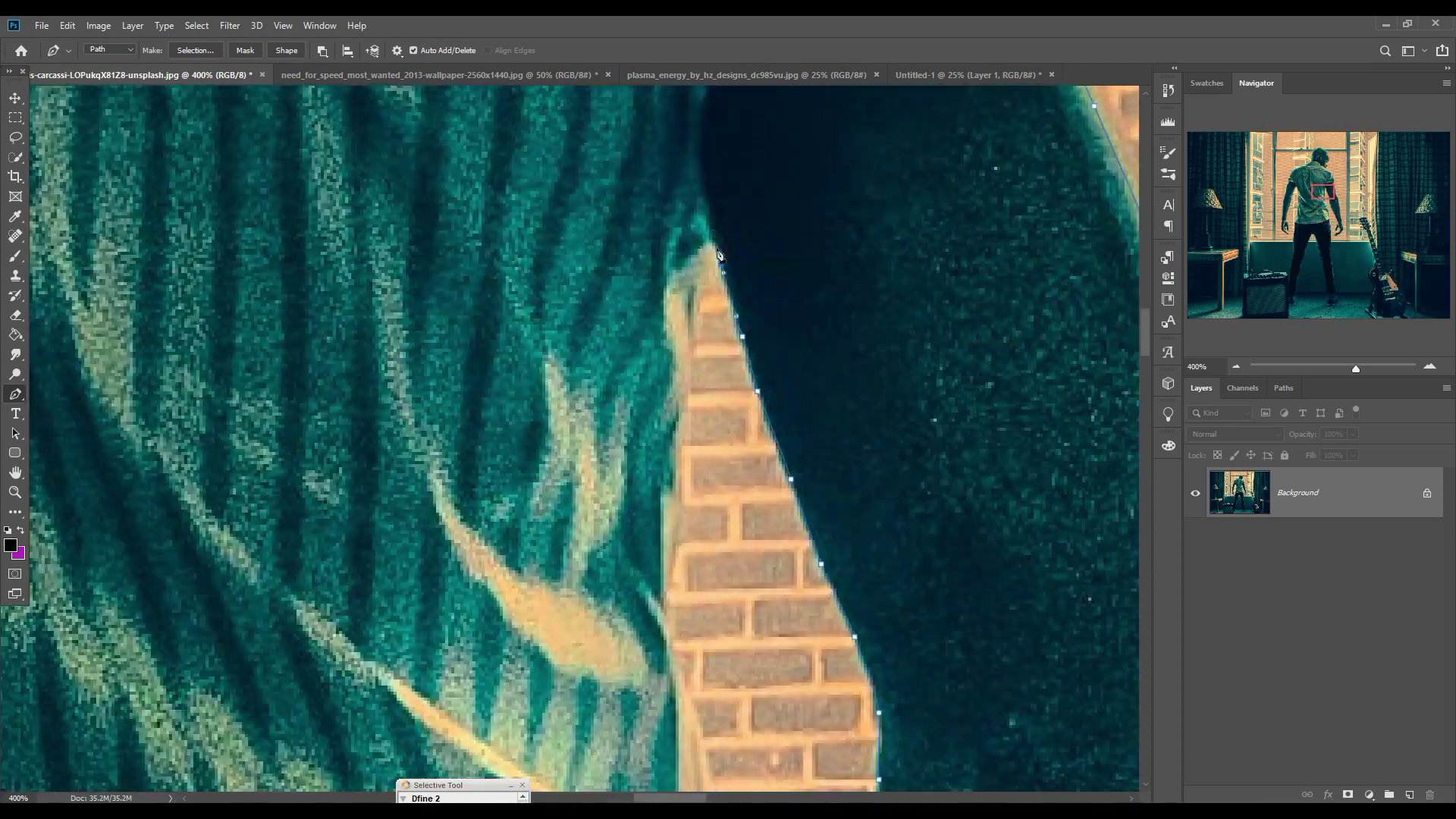
click(717, 249)
Trace the path down the right side of the shirt and the outer edge of the right trouser leg
click(650, 406)
click(749, 514)
click(721, 592)
click(741, 584)
click(597, 341)
click(597, 354)
drag(597, 364, 597, 370)
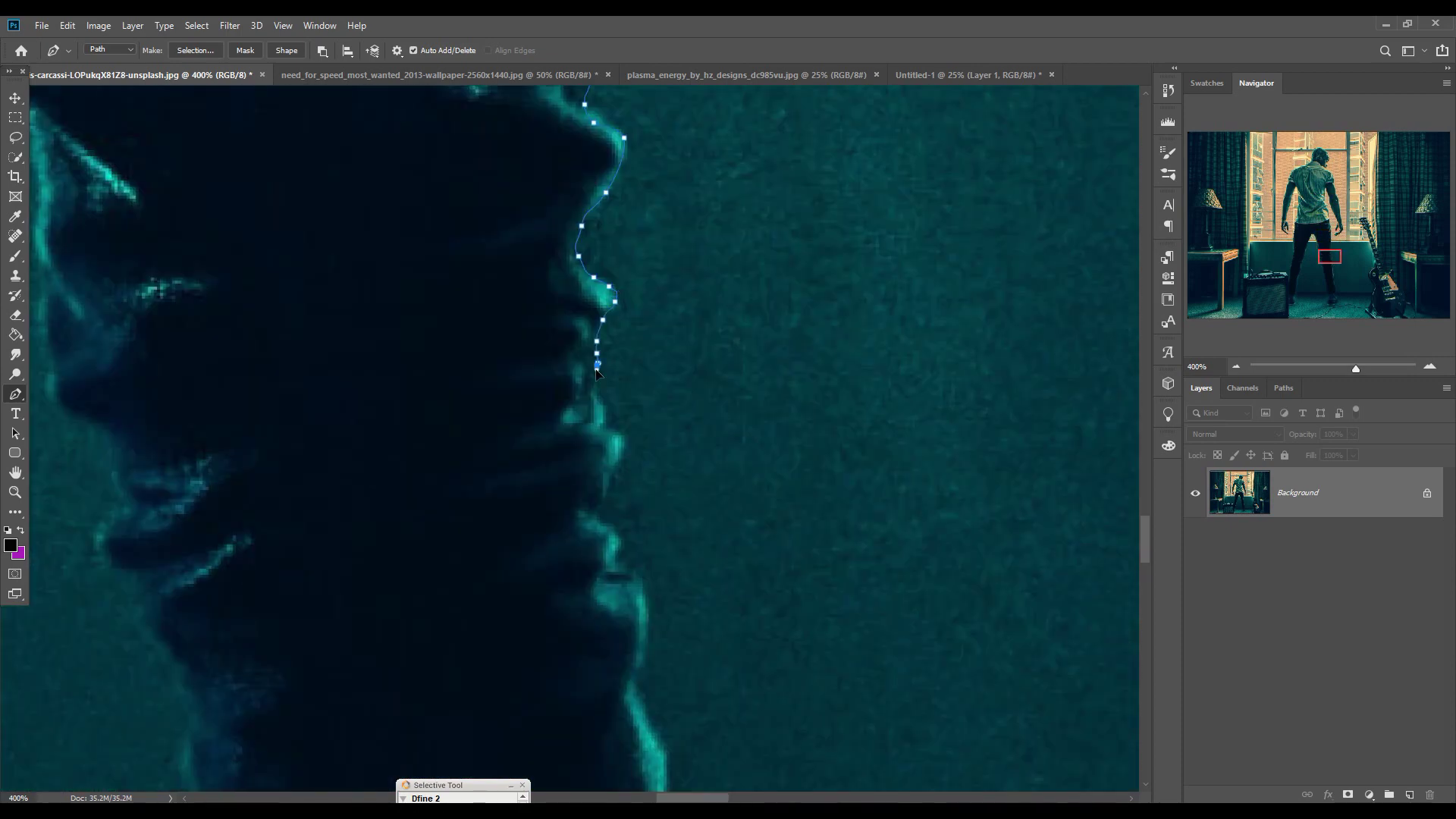
click(597, 381)
click(621, 436)
Continue the path down the lower right leg and around the right shoe
click(708, 529)
click(789, 455)
click(874, 560)
Trace up the right leg's inner edge, close the path at its starting point and fit the whole photo in view
click(595, 492)
click(578, 414)
drag(527, 320, 525, 303)
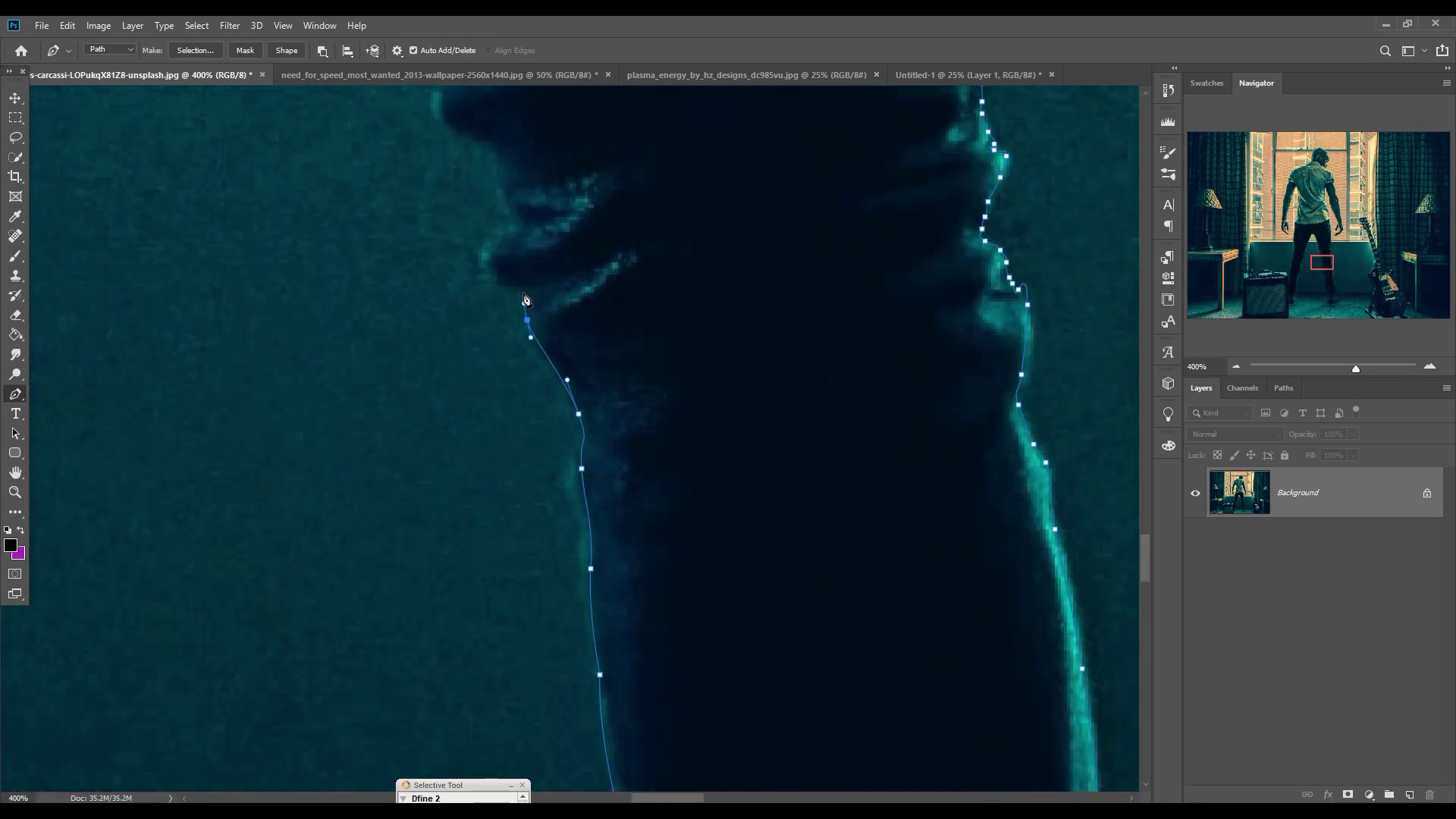
click(639, 675)
click(628, 563)
click(616, 457)
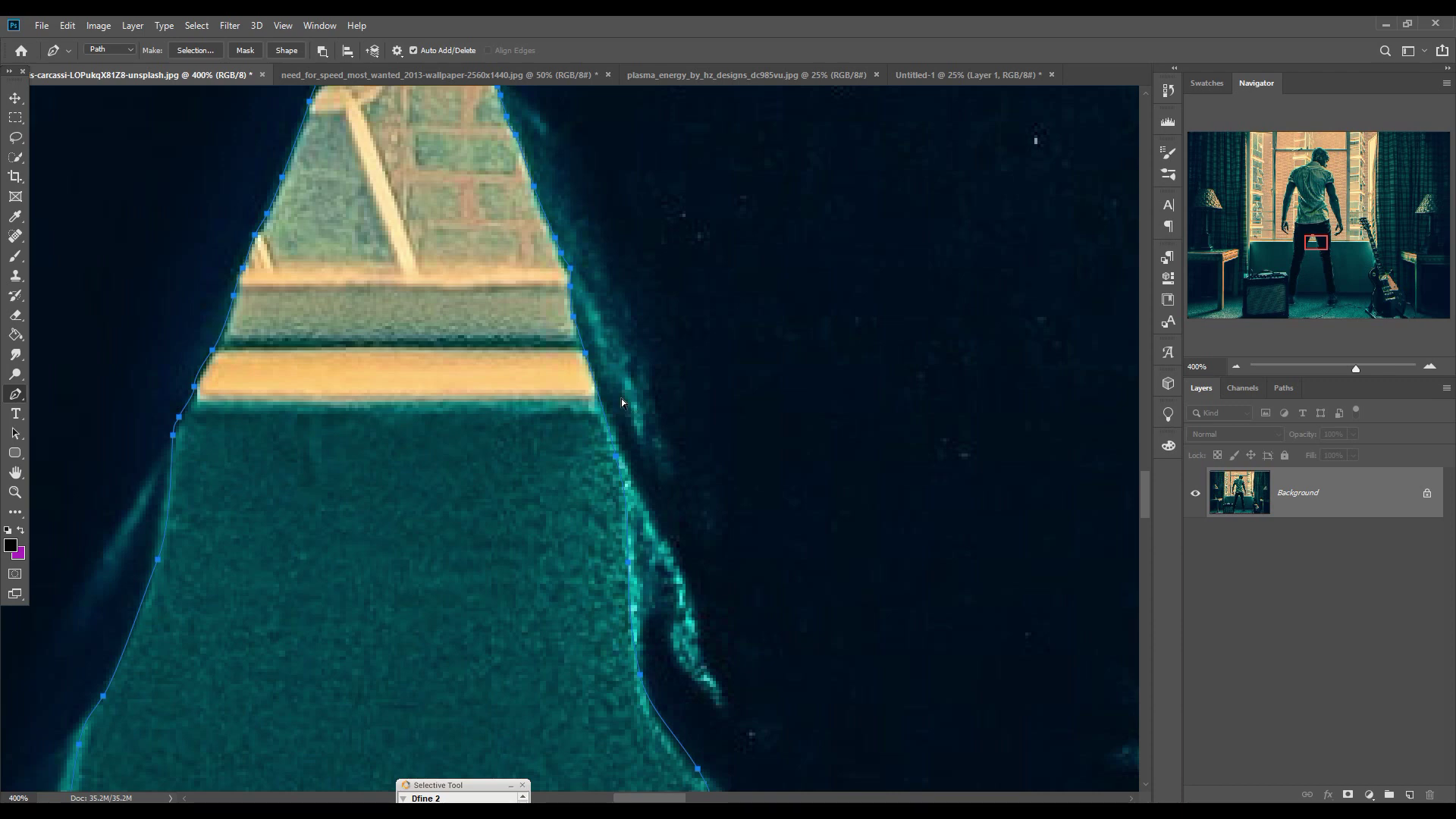
key(ctrl+0)
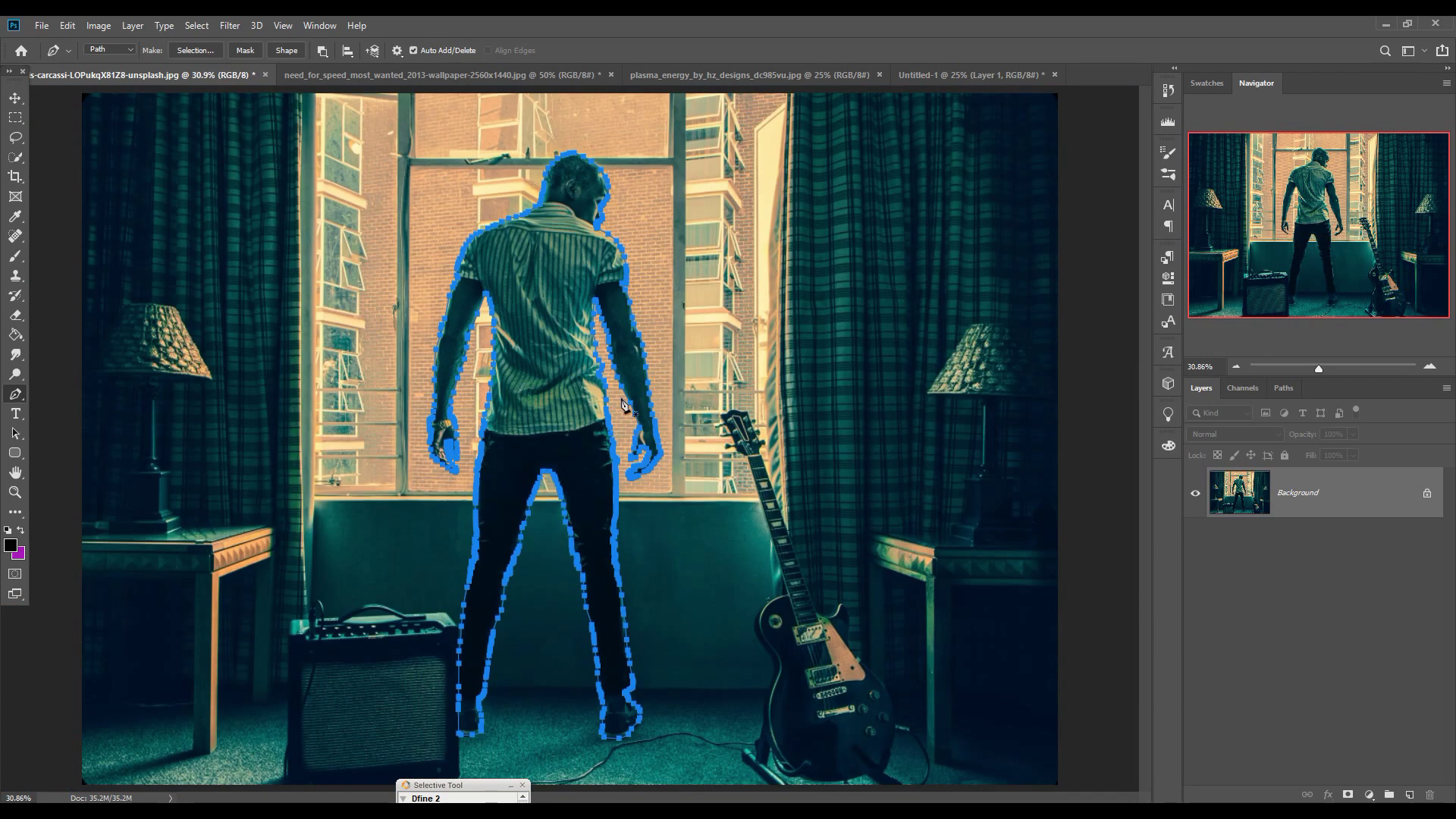
Convert the path into a new anti-aliased selection with 0 px feather and invert it to select only the man
right_click(560, 317)
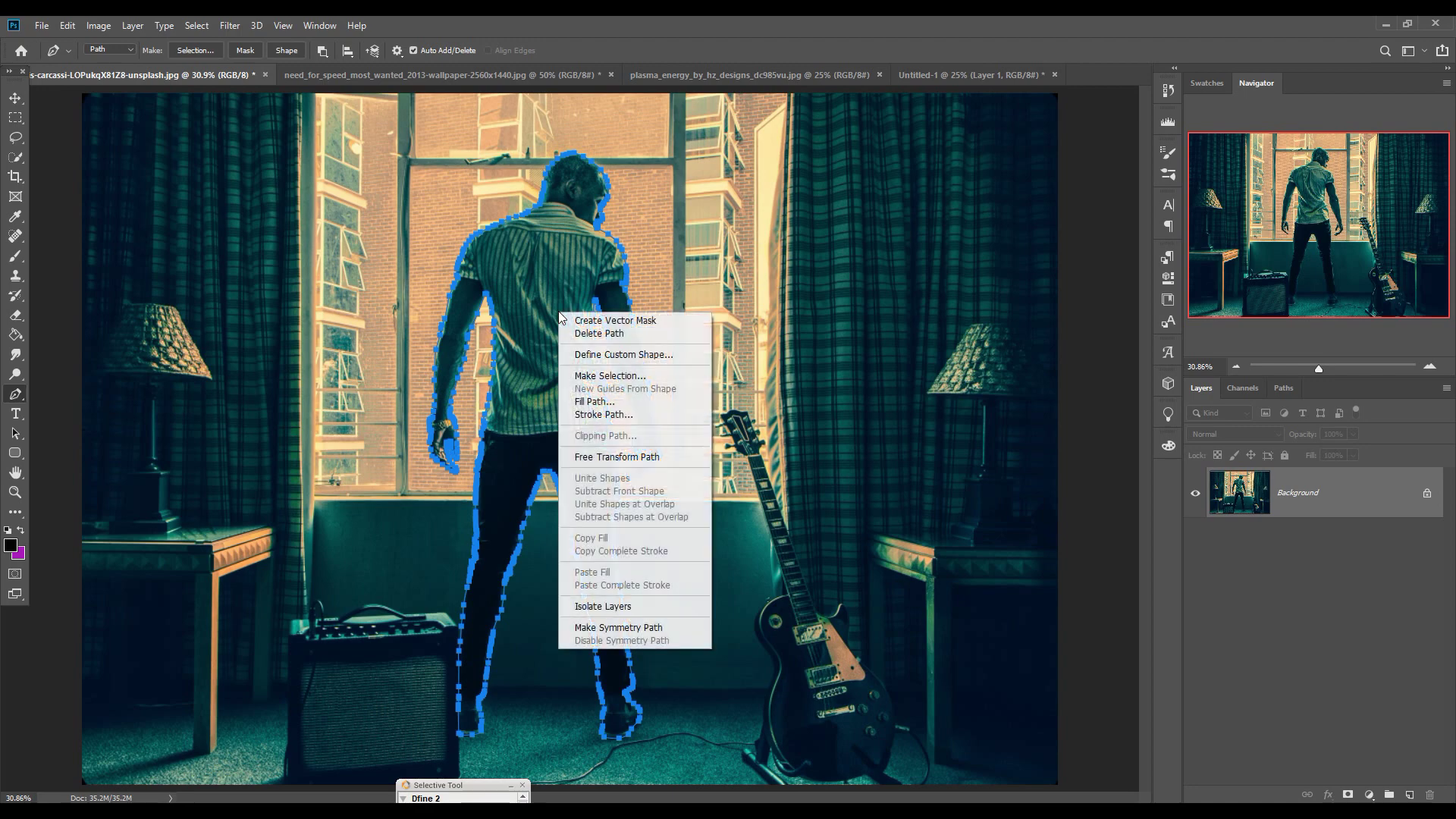
click(633, 377)
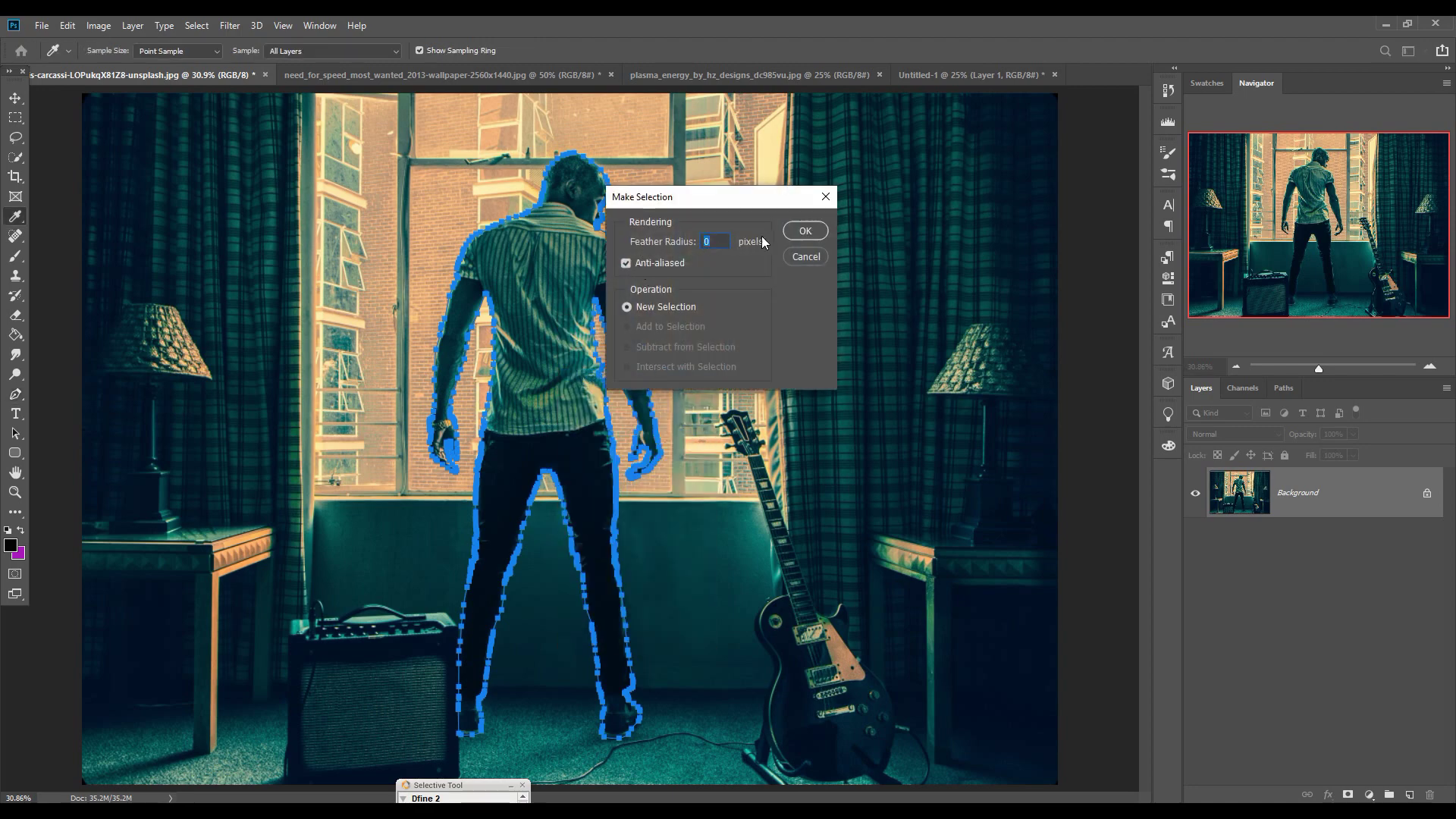
click(805, 231)
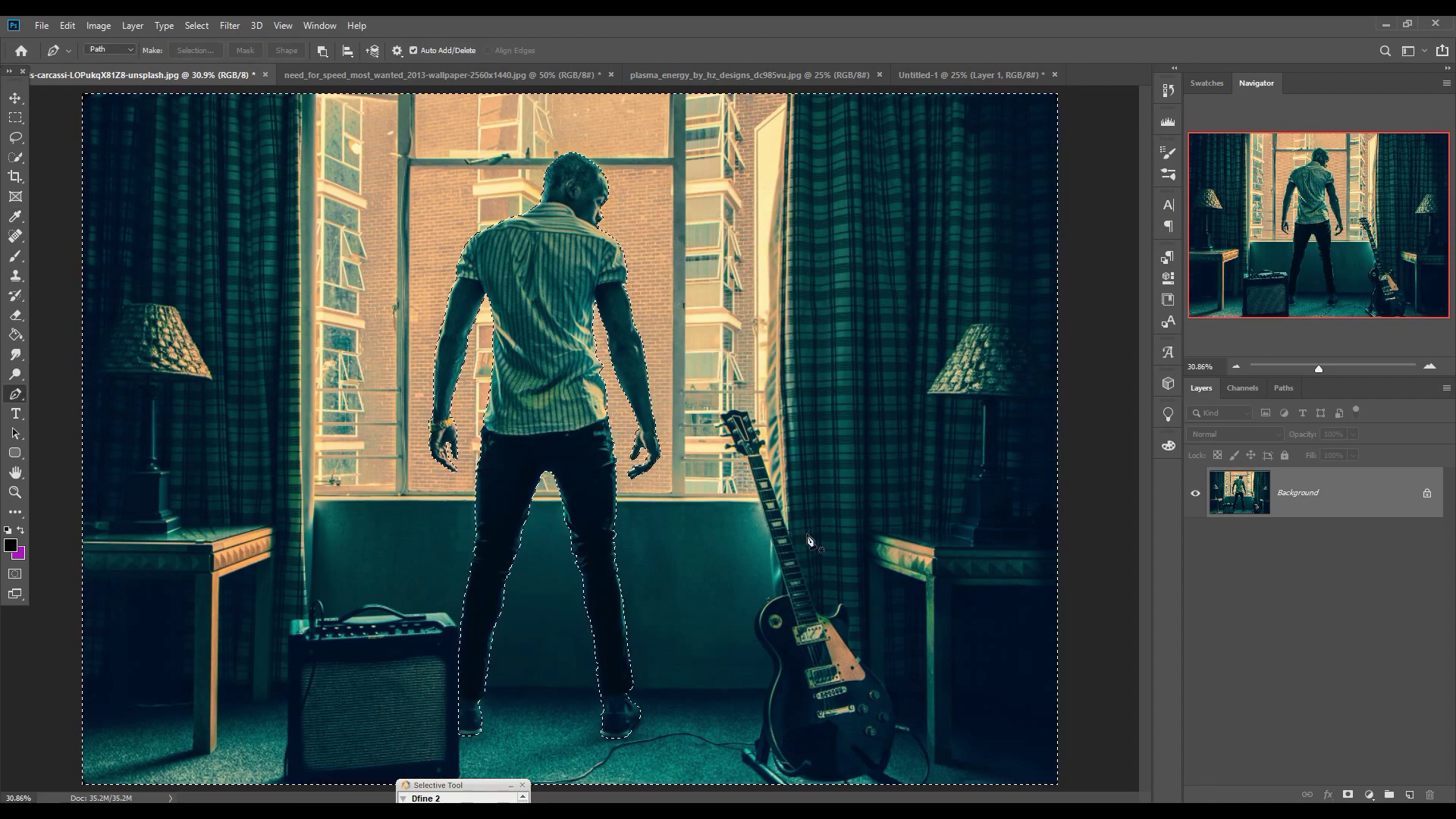
click(199, 26)
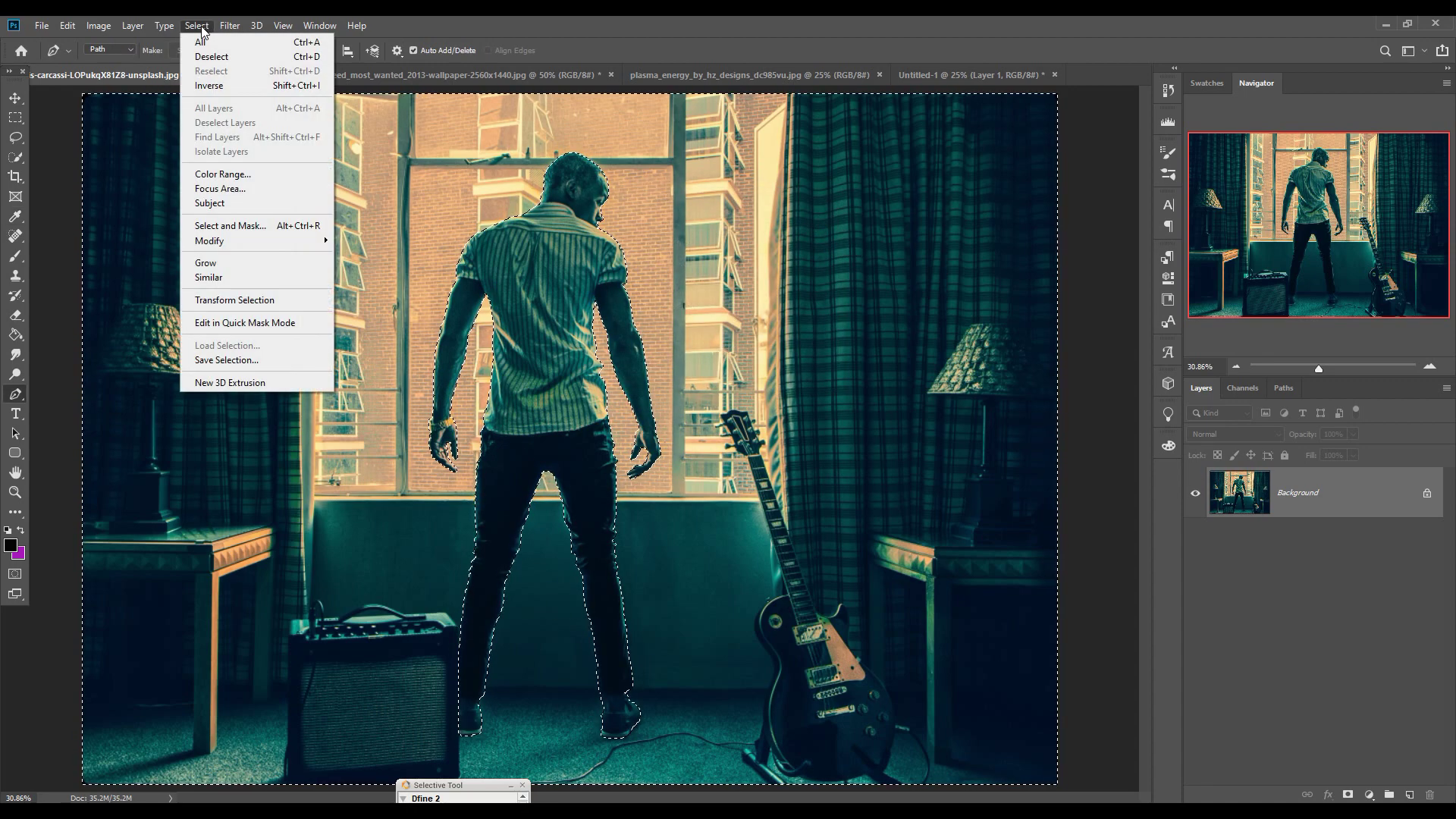
click(205, 86)
Copy the selected man onto a new layer and hide the Background layer
click(15, 100)
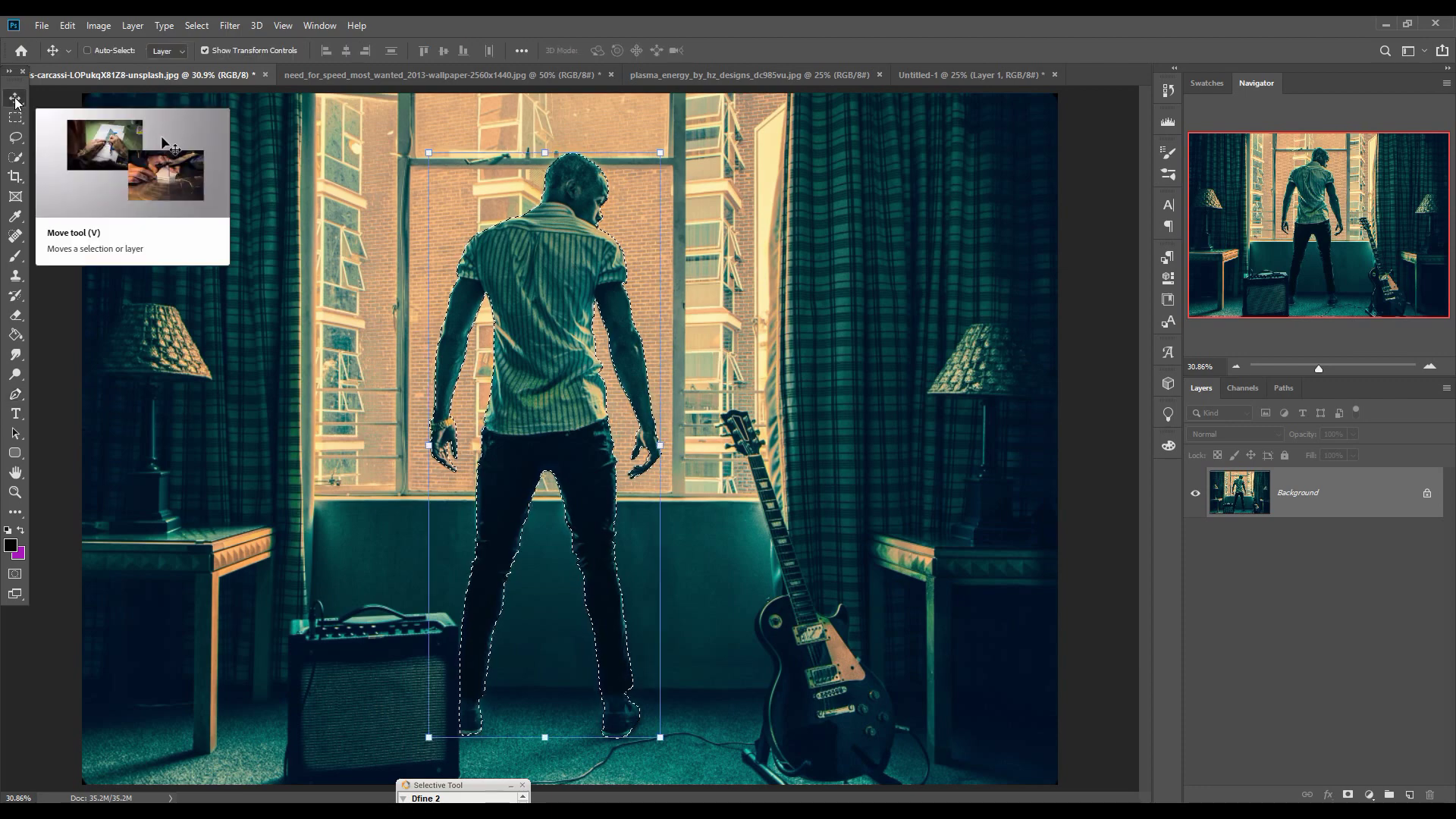
key(ctrl+j)
key(ctrl)
click(1196, 545)
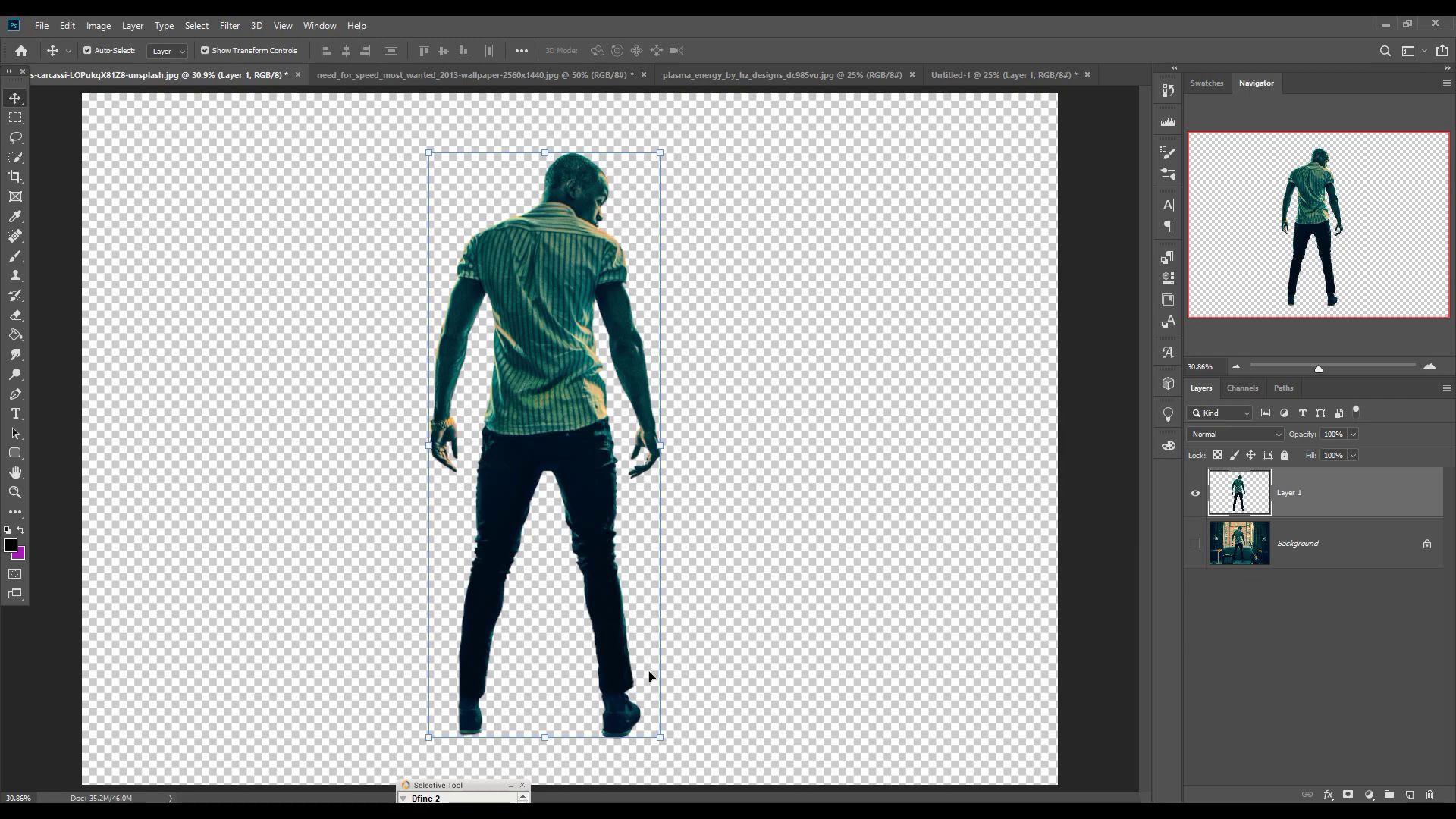
Lasso the right side of the cut-out man's left shoe and copy that piece onto a new layer
scroll(649, 676, up, 6)
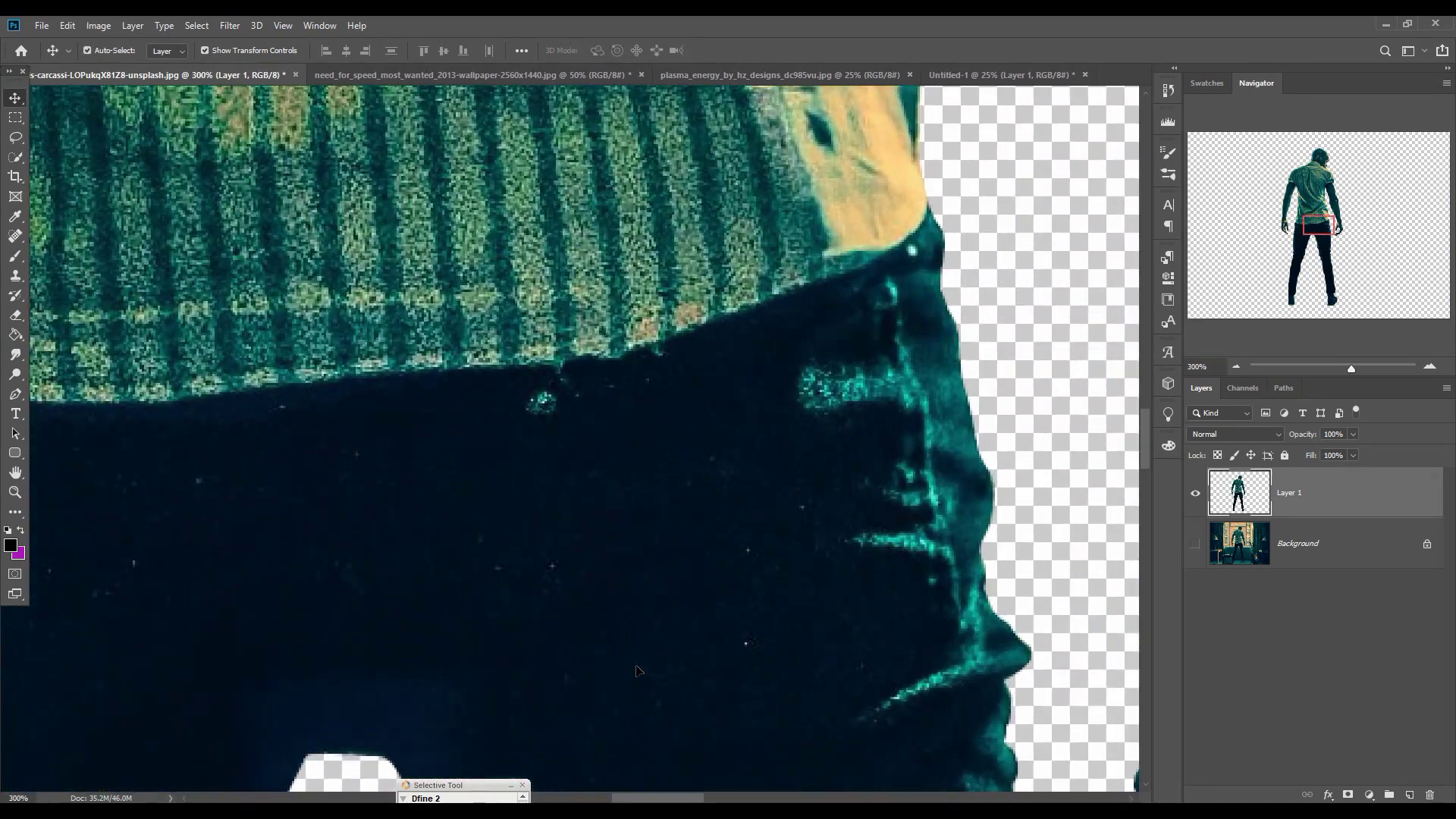
drag(569, 766, 842, 114)
drag(656, 645, 841, 106)
drag(678, 728, 861, 94)
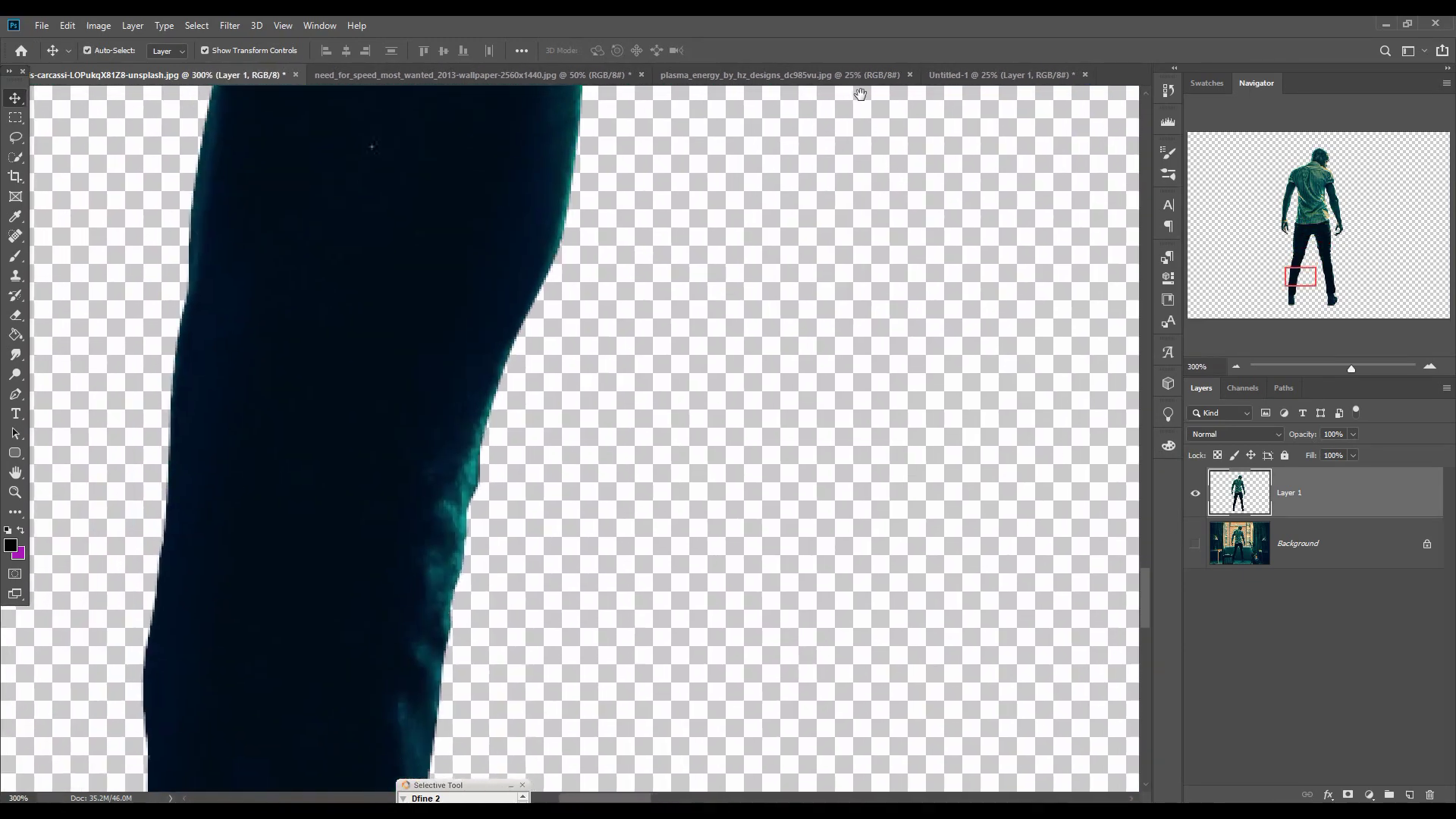
drag(733, 465, 799, 23)
drag(730, 585, 813, 132)
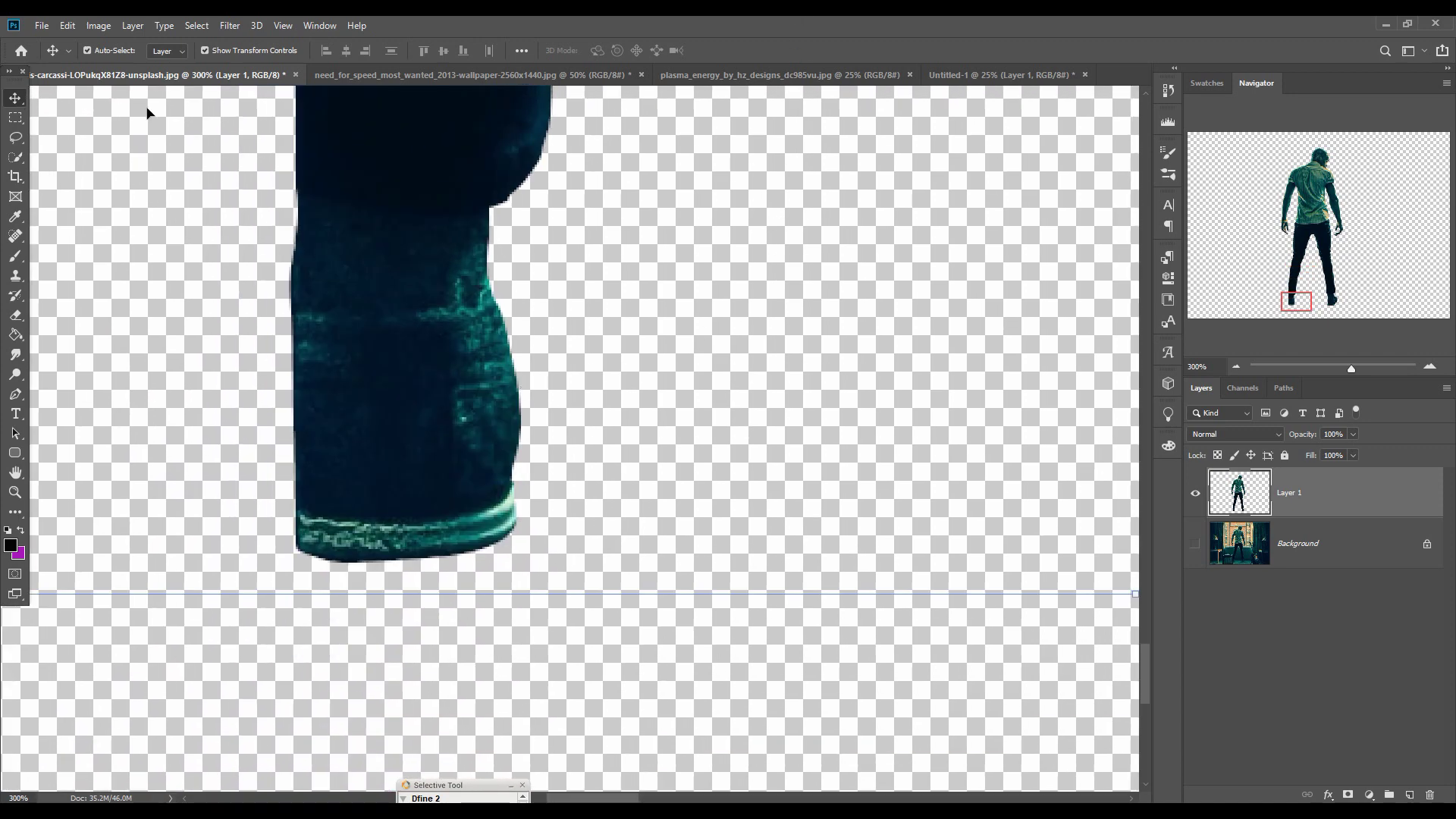
click(16, 139)
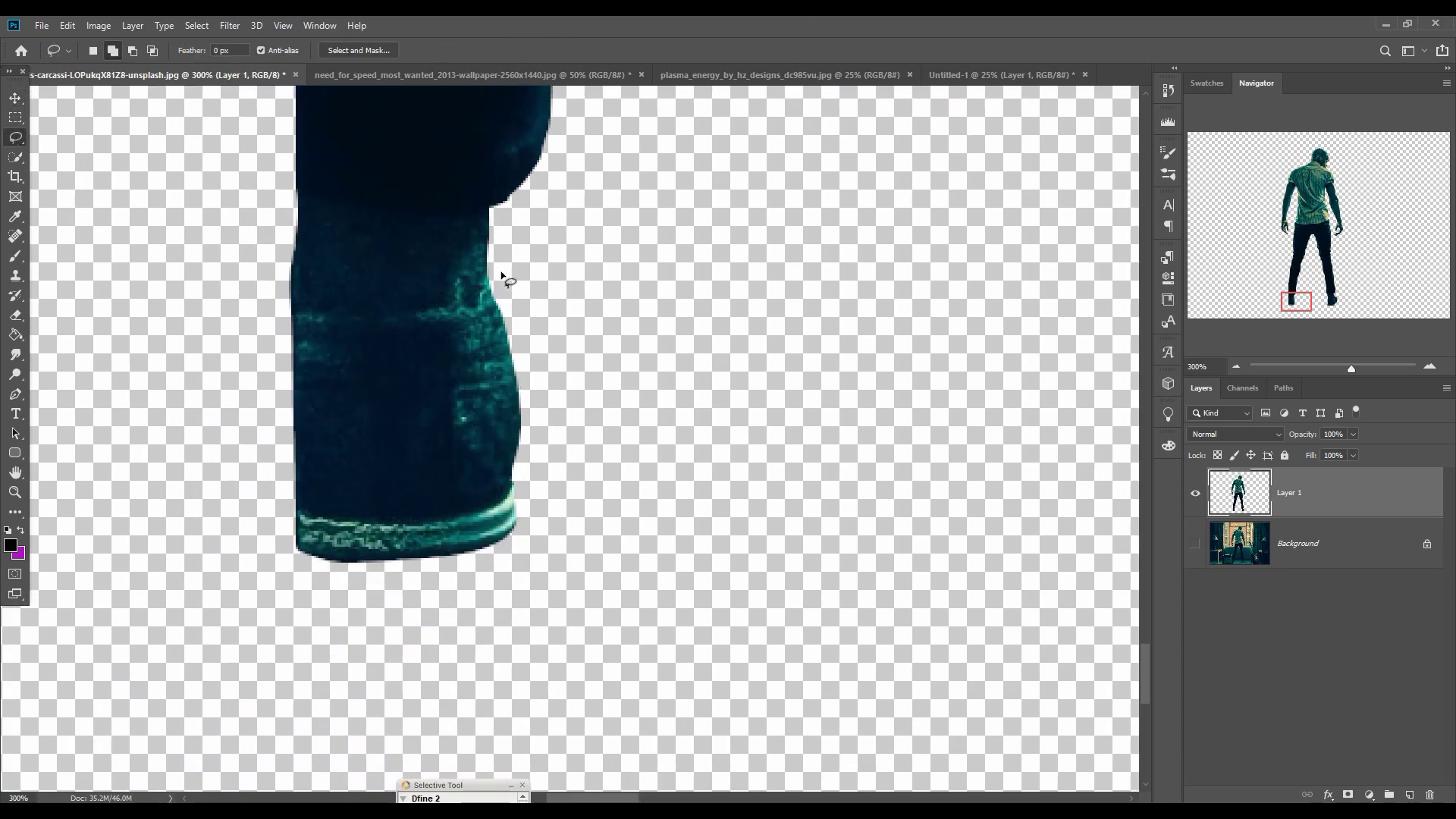
mouse_move(450, 325)
mouse_down()
mouse_move(443, 525)
mouse_move(491, 593)
mouse_move(548, 498)
mouse_move(552, 410)
mouse_move(501, 274)
mouse_up()
key(ctrl+j)
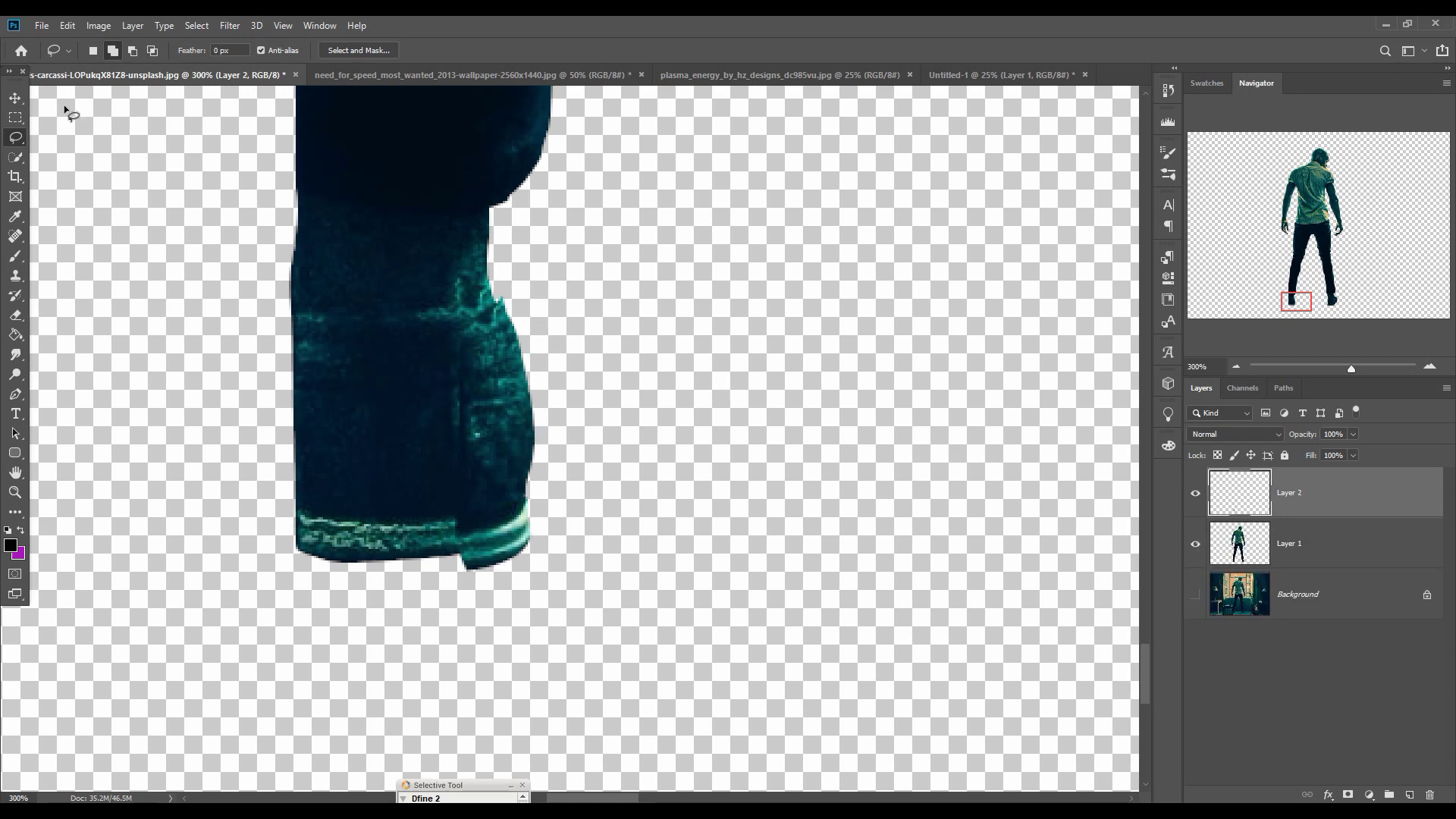
Flip the copied shoe piece horizontally and place it along the left edge of the same shoe
click(15, 98)
click(67, 26)
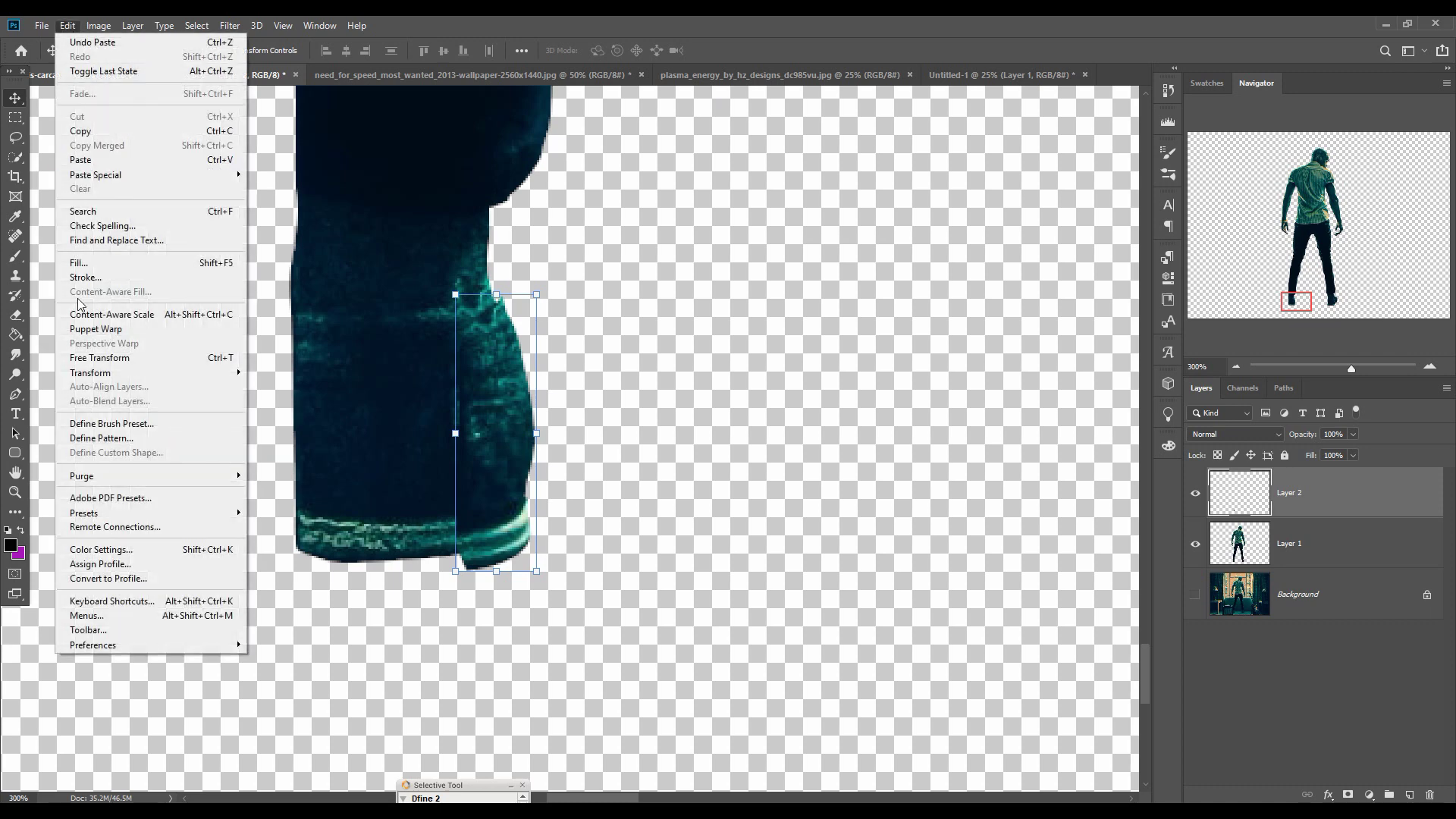
mouse_move(101, 376)
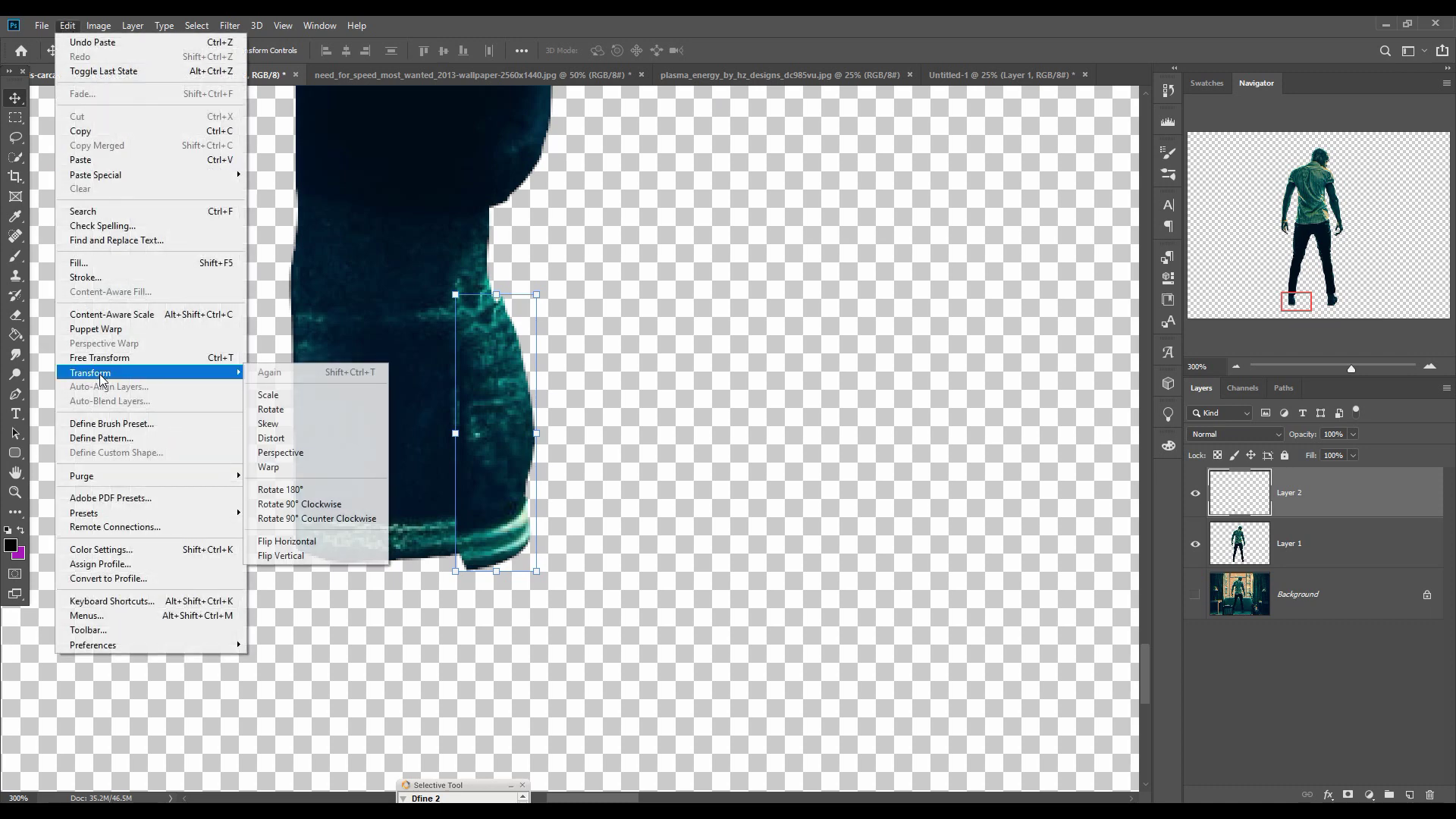
click(295, 560)
drag(485, 411, 292, 405)
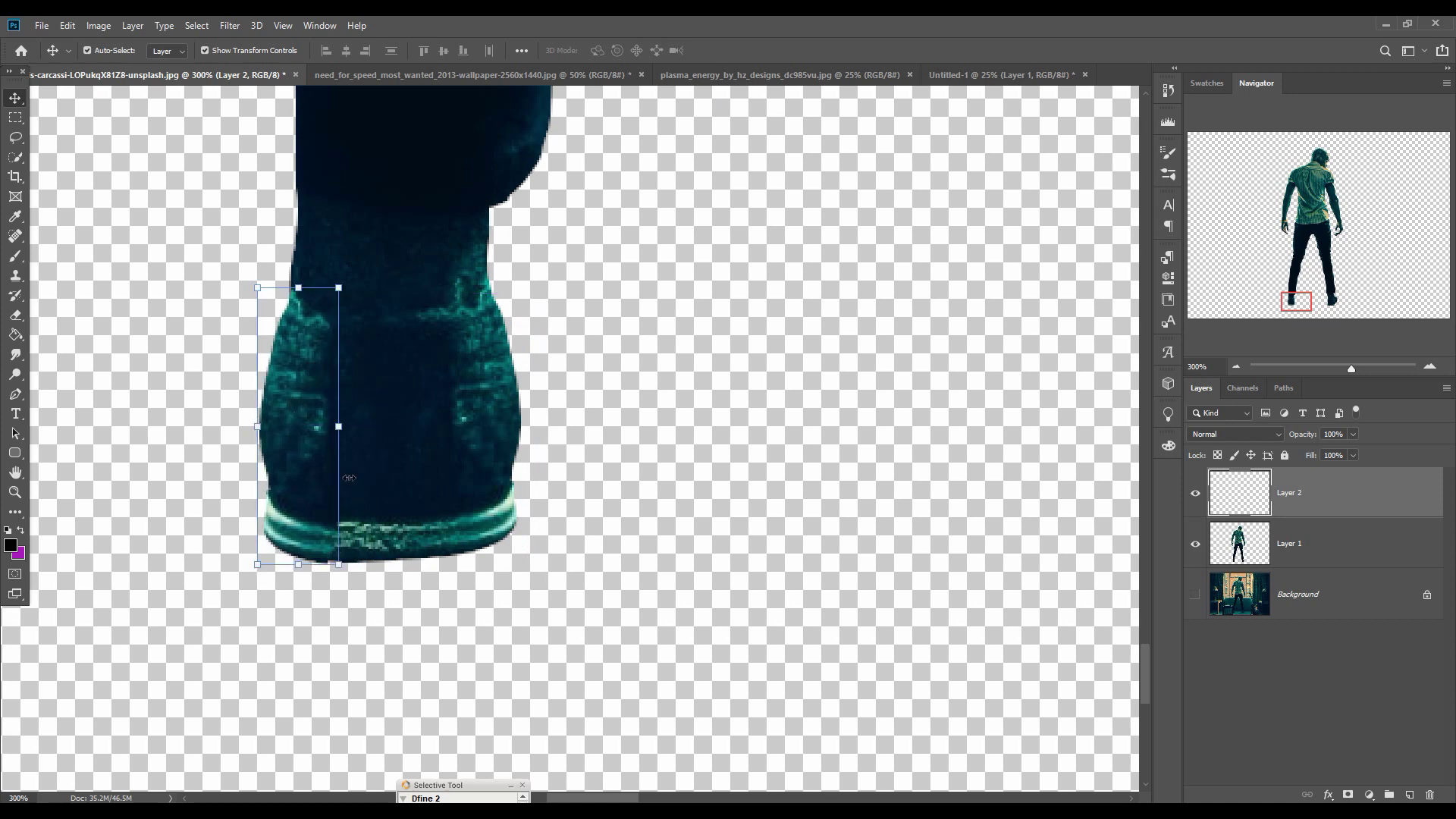
Warp the flipped shoe piece so its sole and upper edge blend into the original shoe, and apply the warp
click(66, 28)
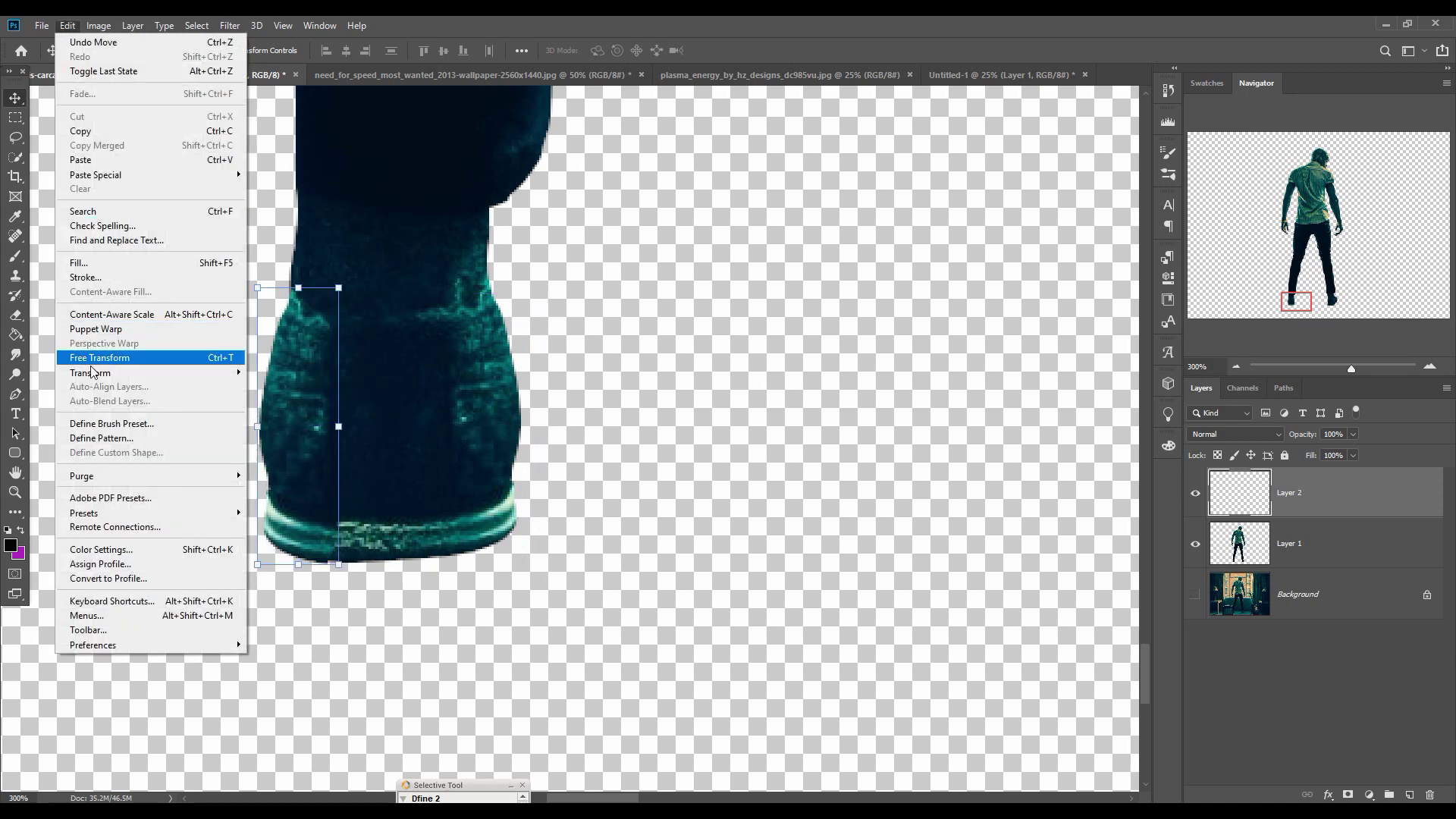
mouse_move(227, 373)
click(268, 467)
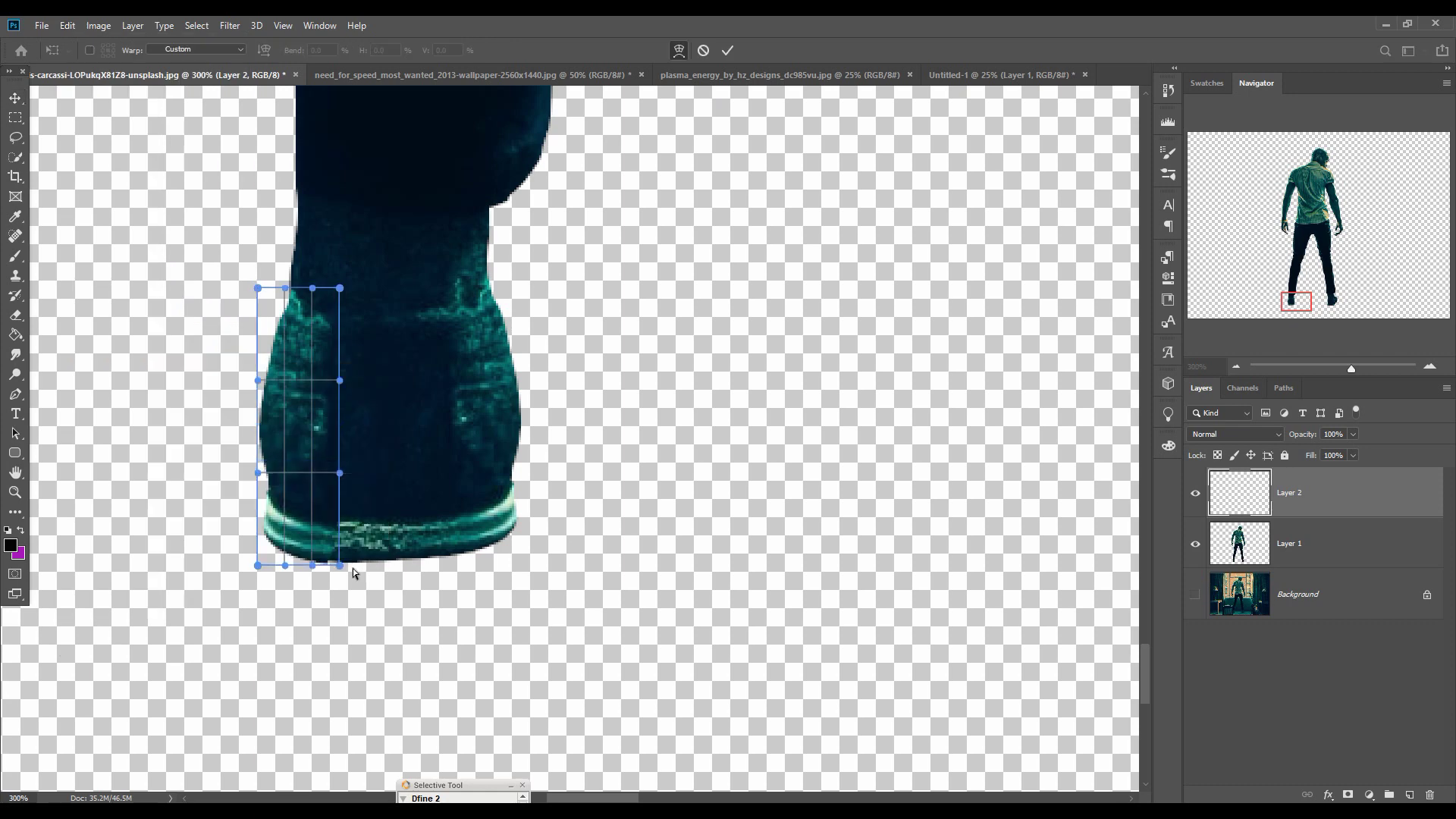
drag(329, 562, 331, 560)
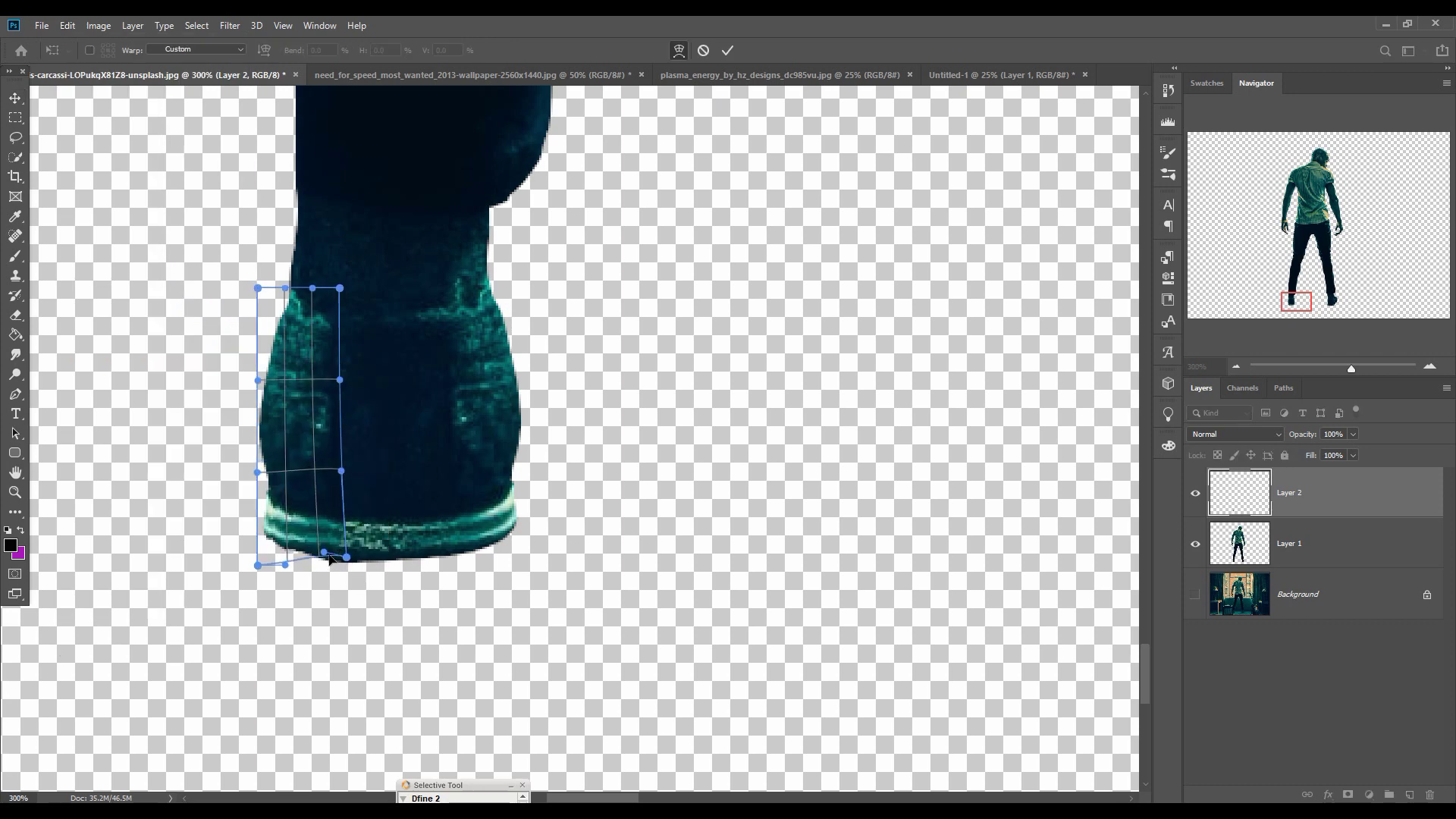
drag(302, 332, 297, 328)
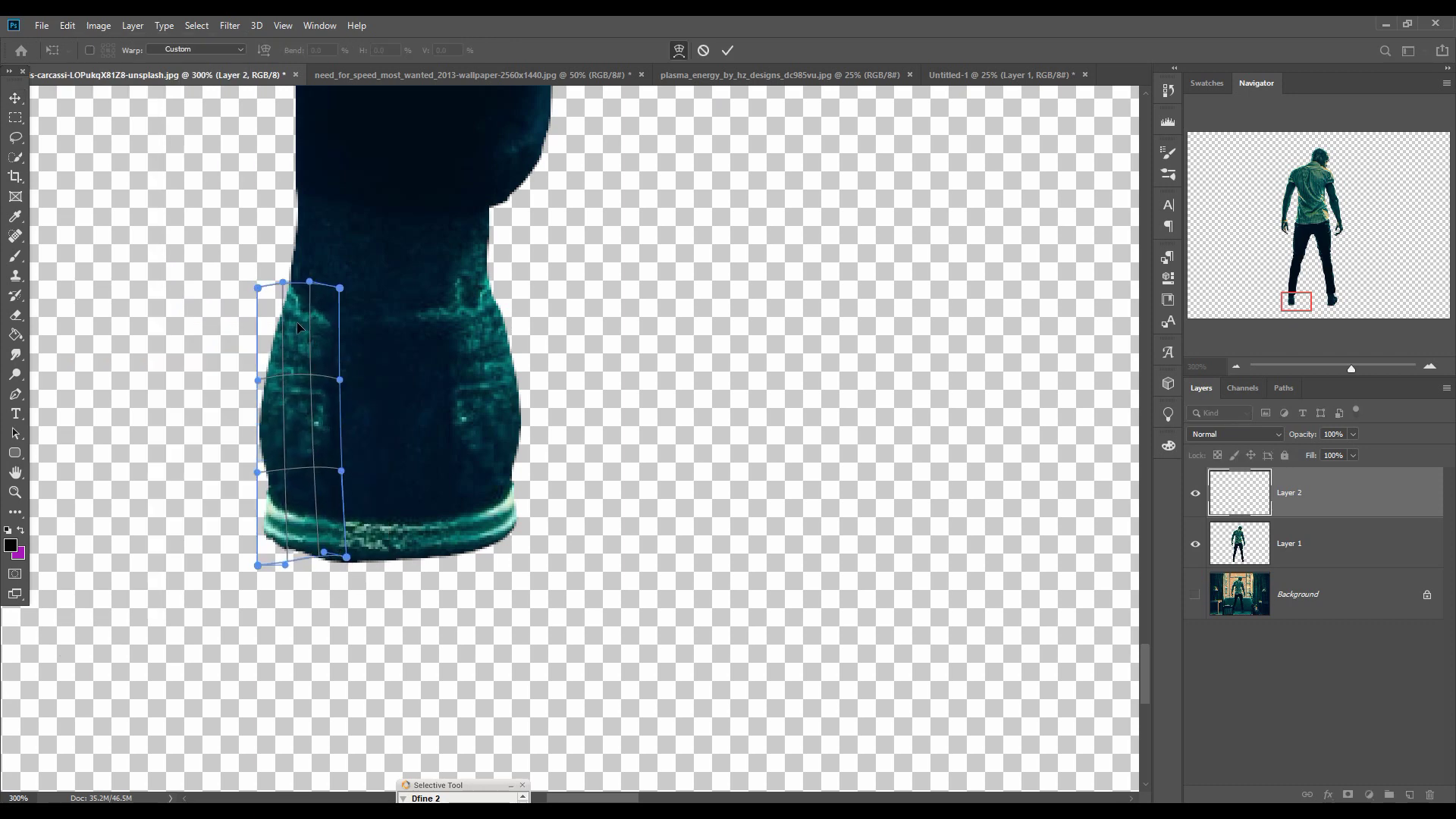
drag(300, 491, 332, 518)
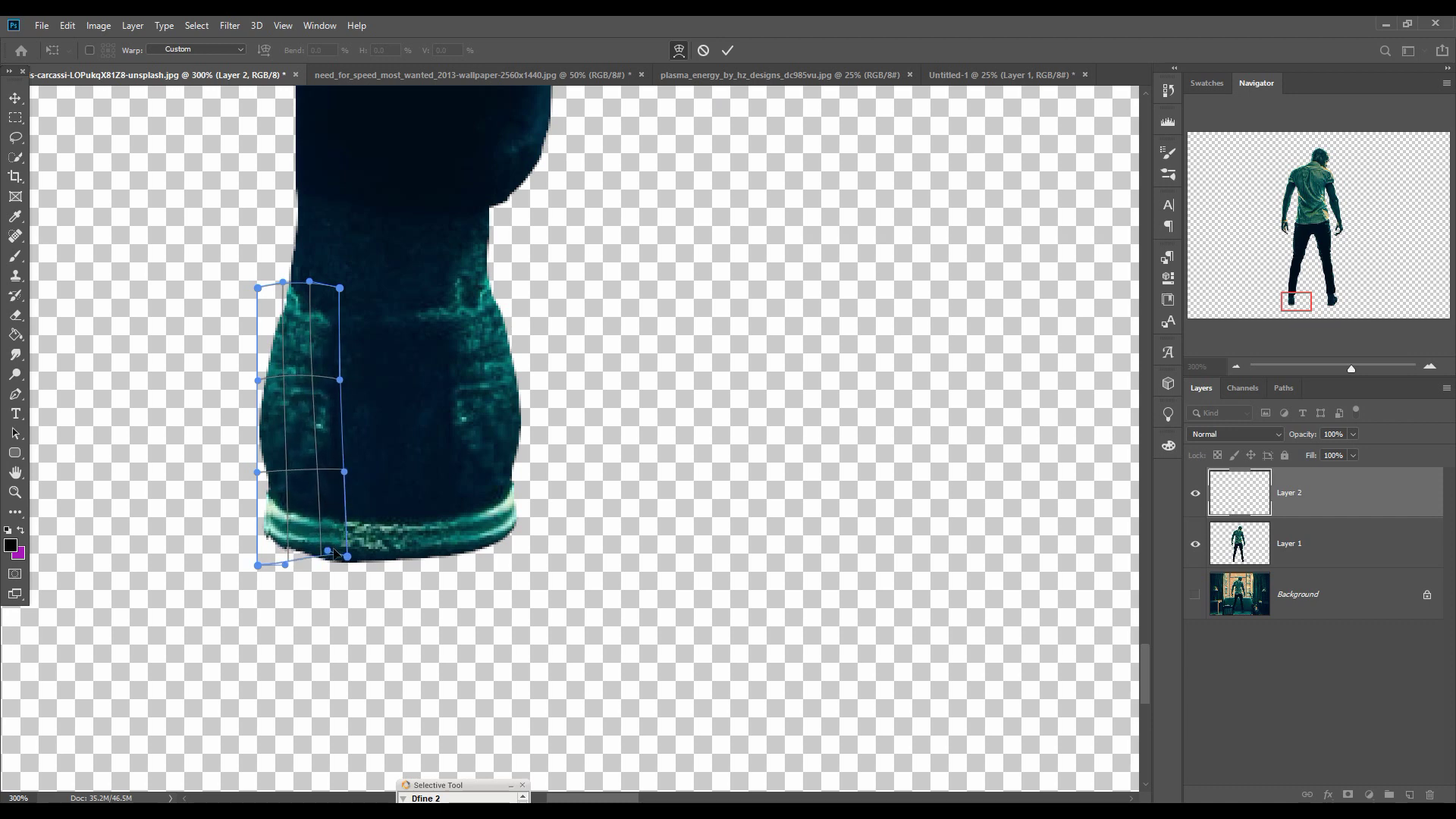
click(727, 50)
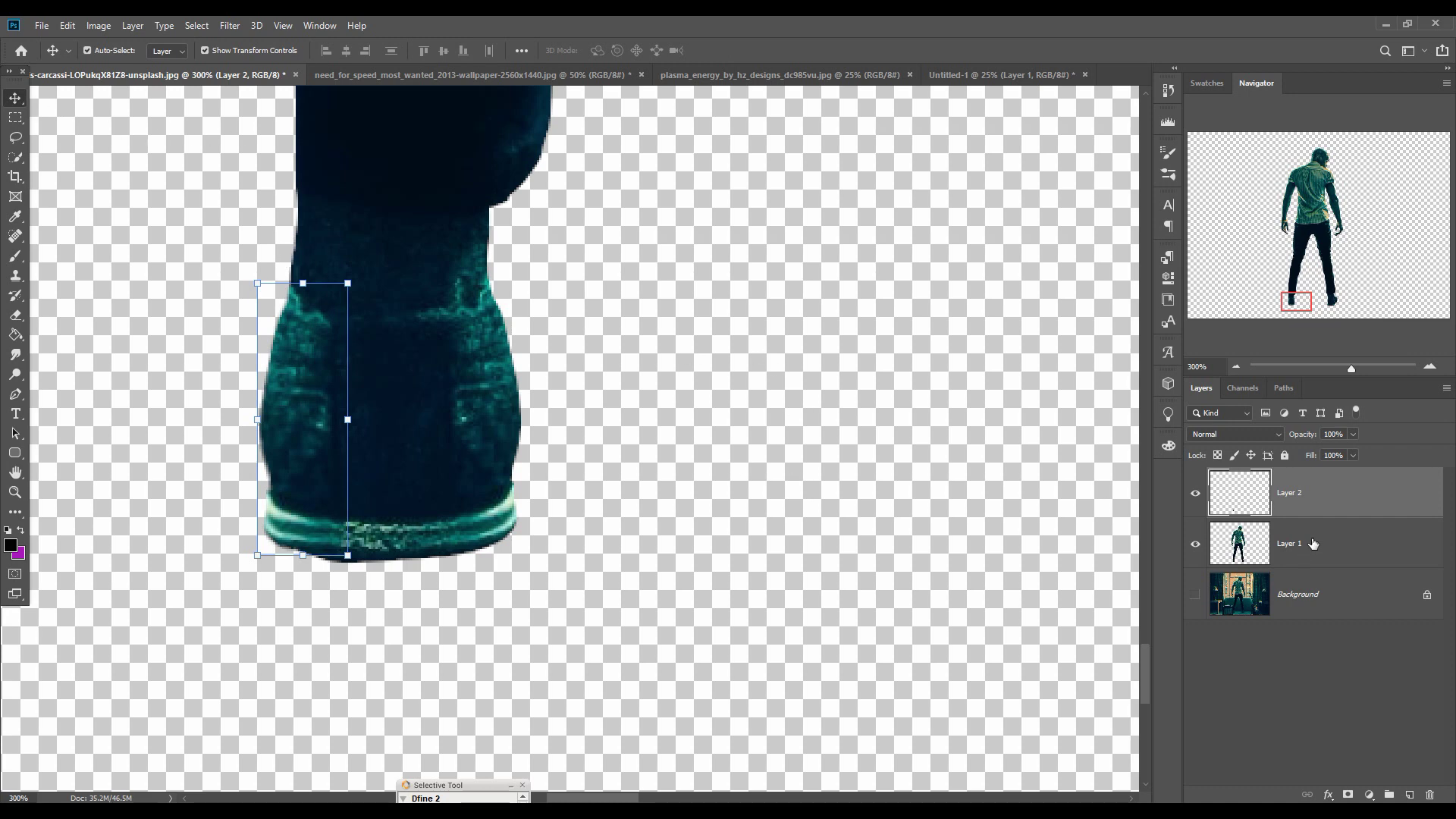
Merge the shoe piece layer with the man's layer and fit the whole image in view
ctrl+click(1312, 544)
right_click(1327, 498)
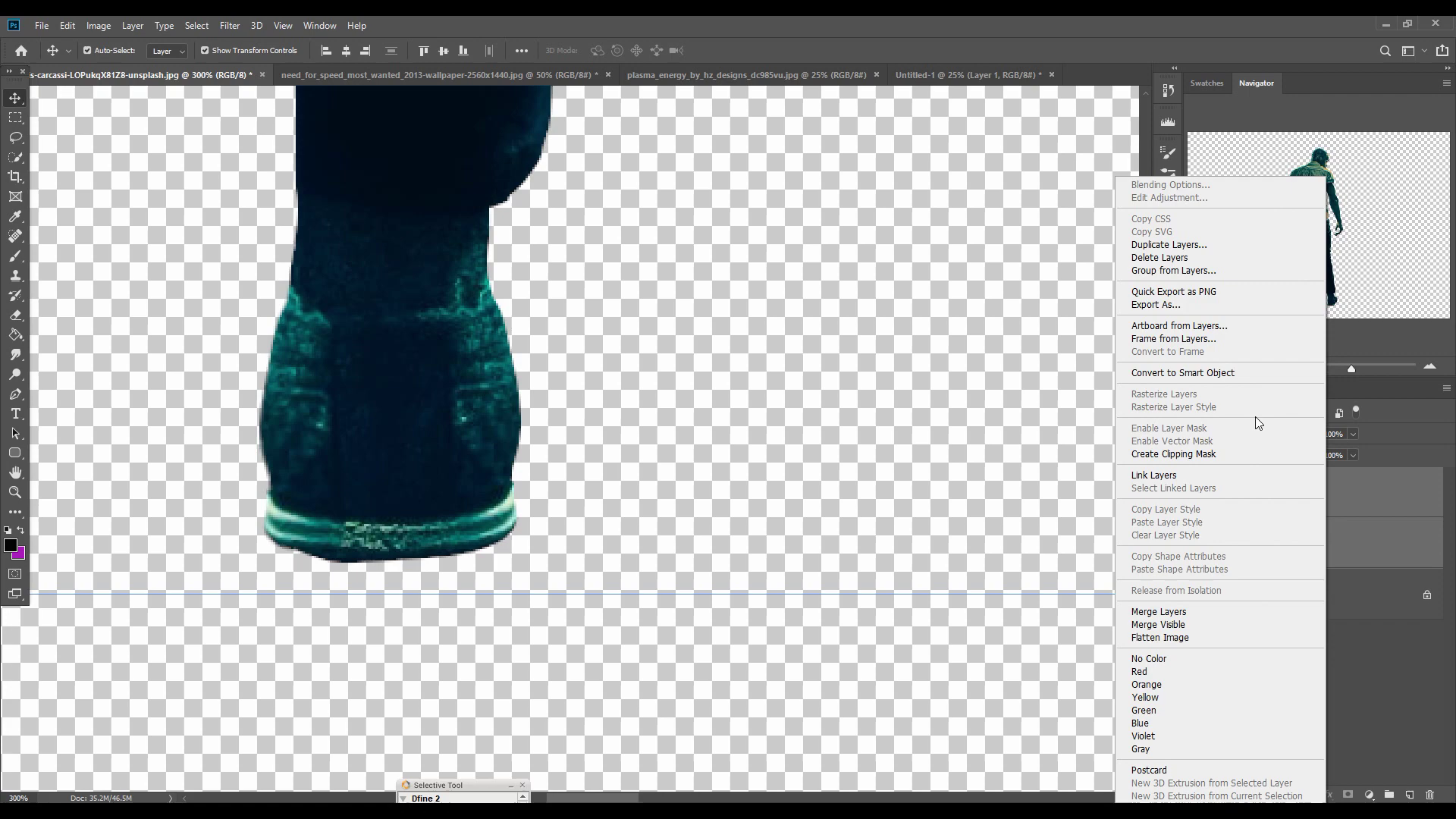
click(1158, 611)
key(ctrl+0)
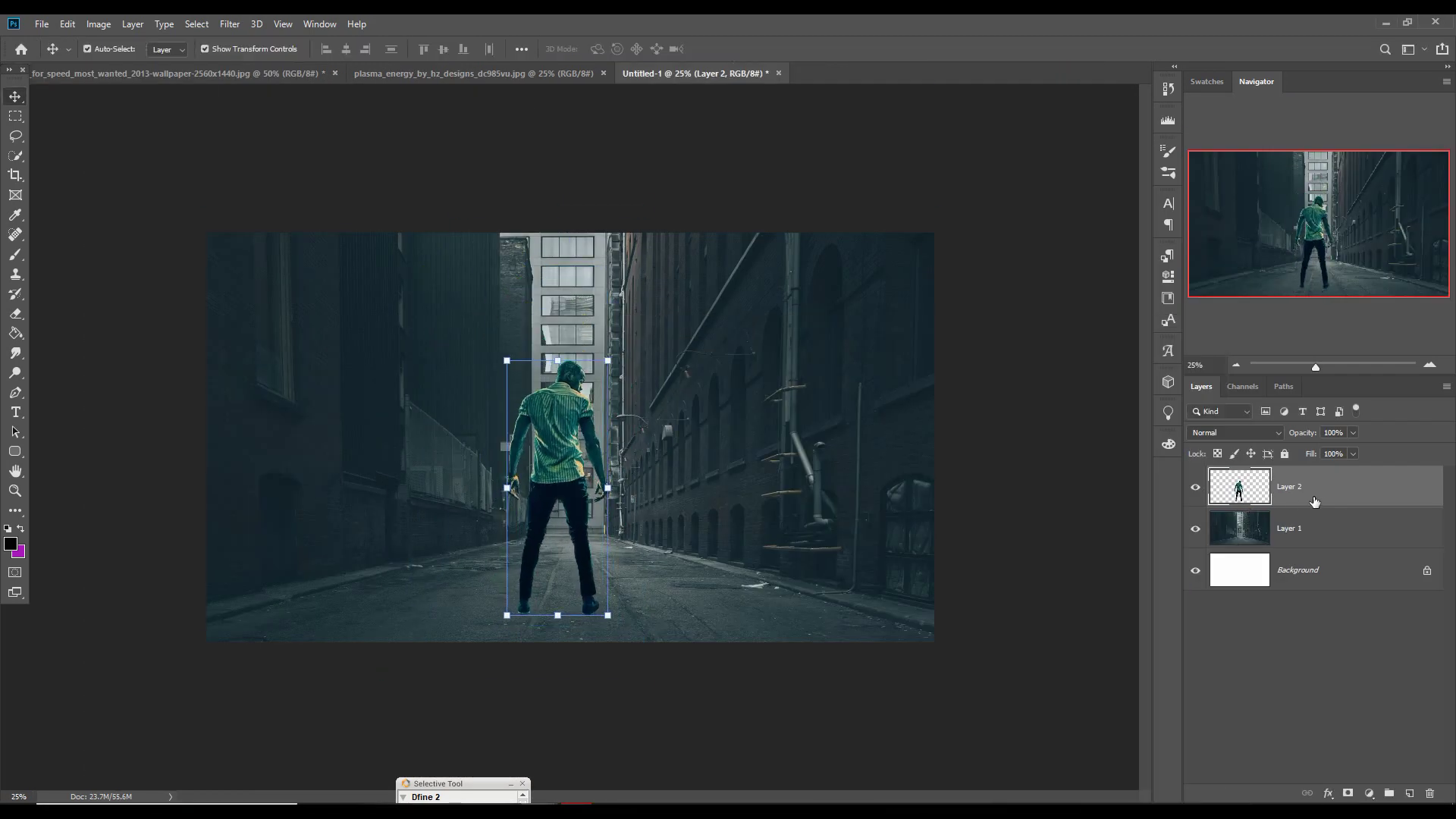
Add a new layer above the man in the alley composite and draw a large circular selection around his upper body
click(1410, 793)
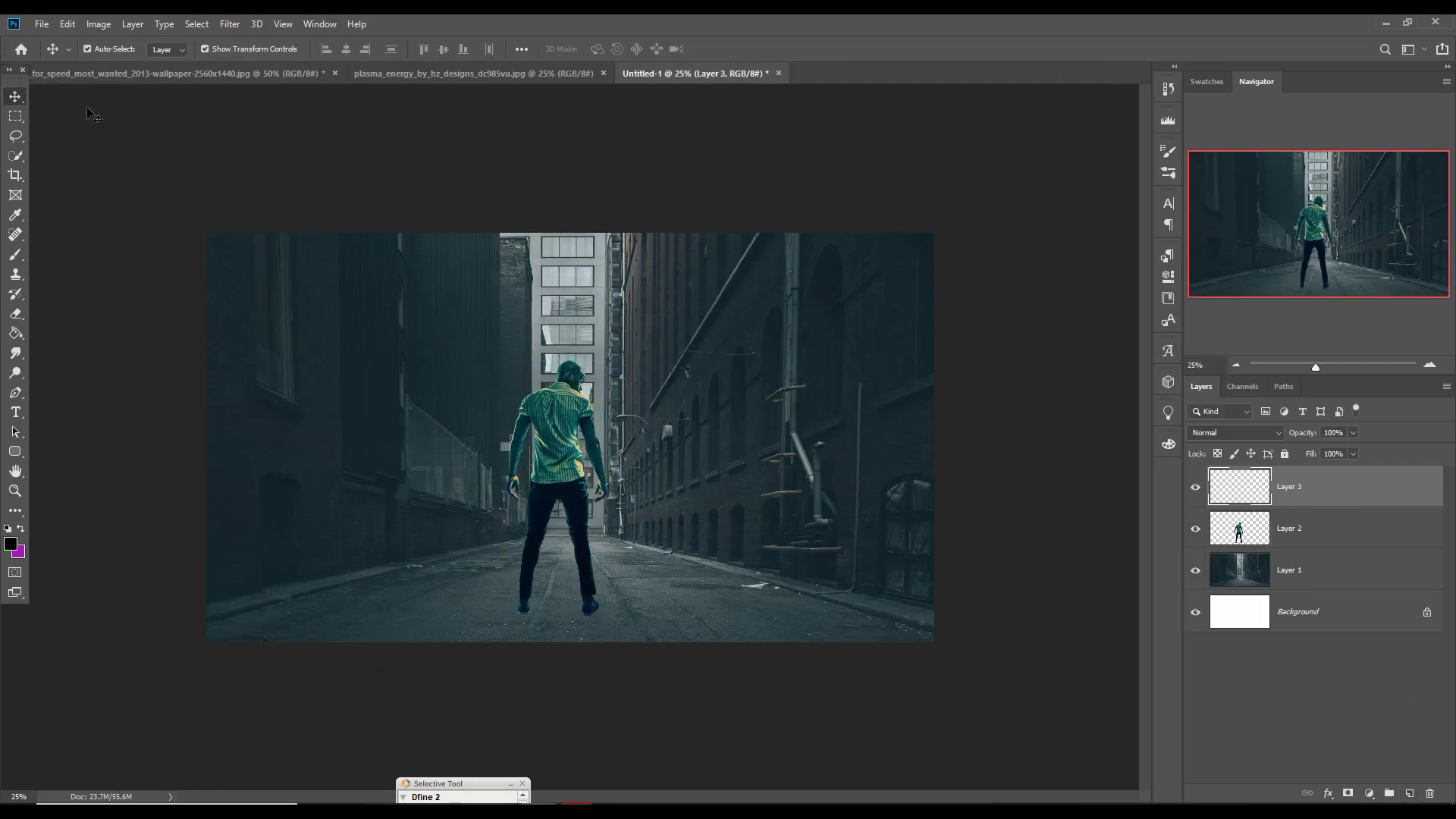
click(23, 122)
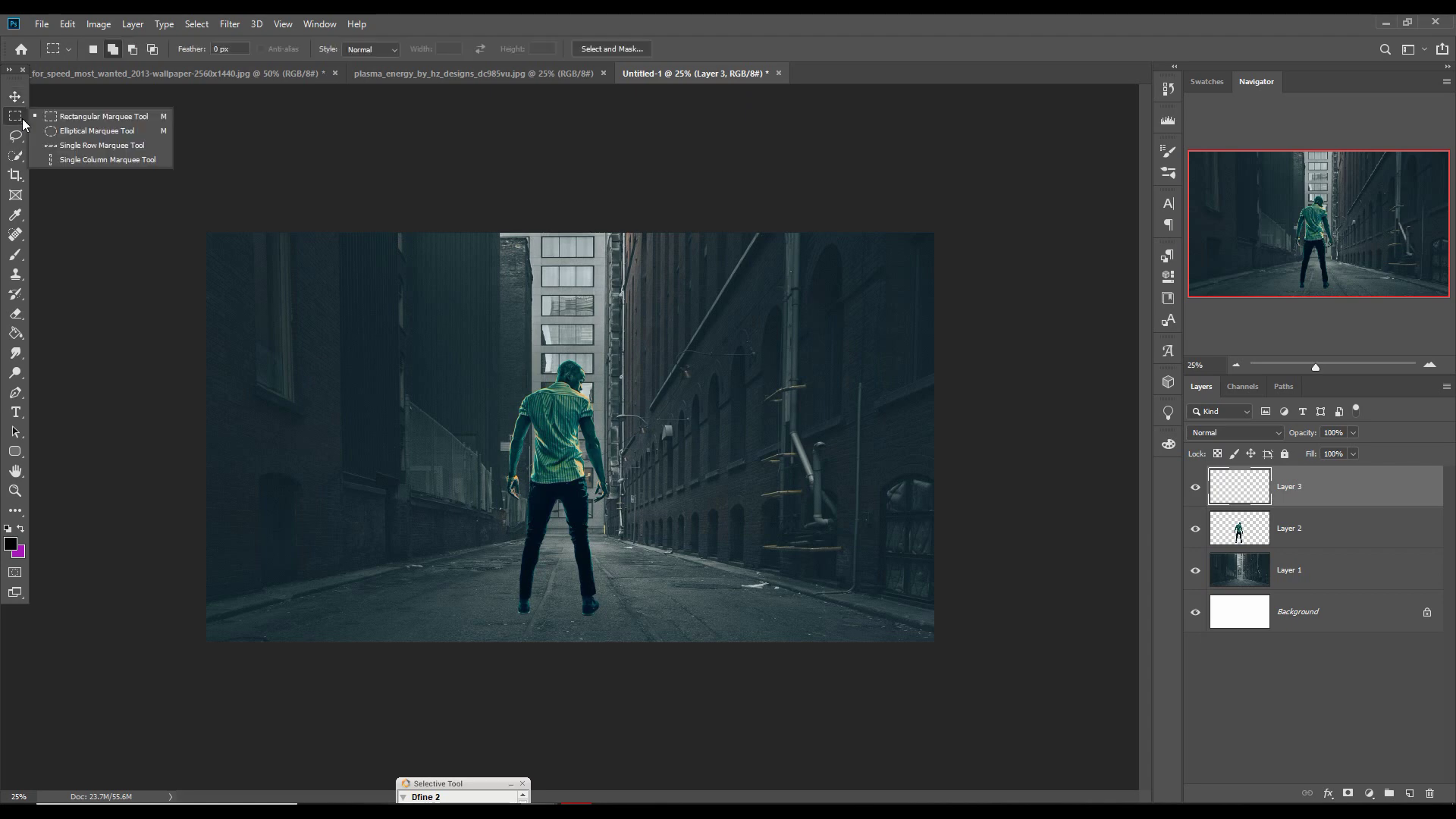
click(88, 135)
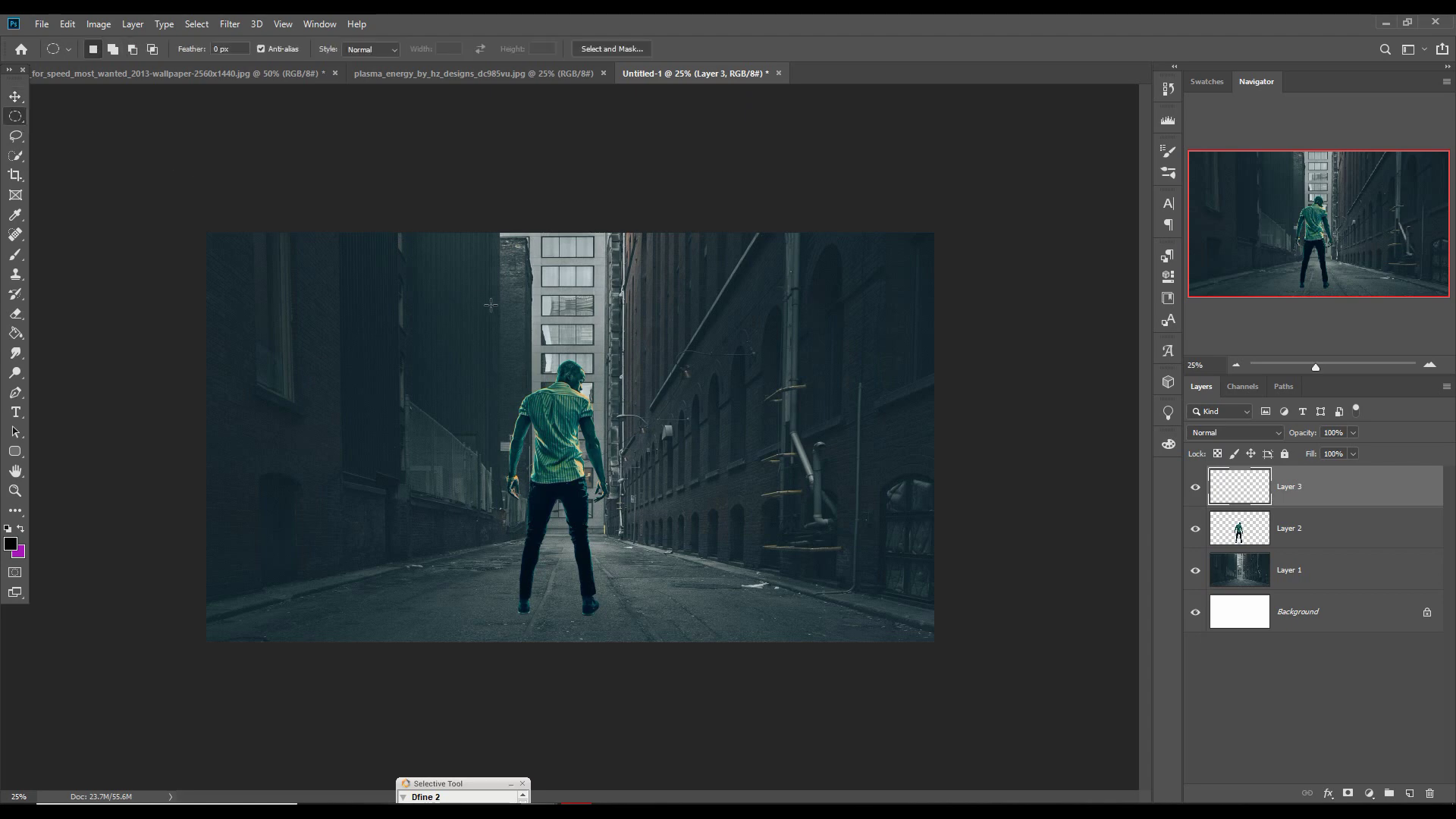
drag(467, 281, 742, 559)
click(15, 97)
Fill the circular selection with a Solid Color layer in orange #fdae05
click(1370, 793)
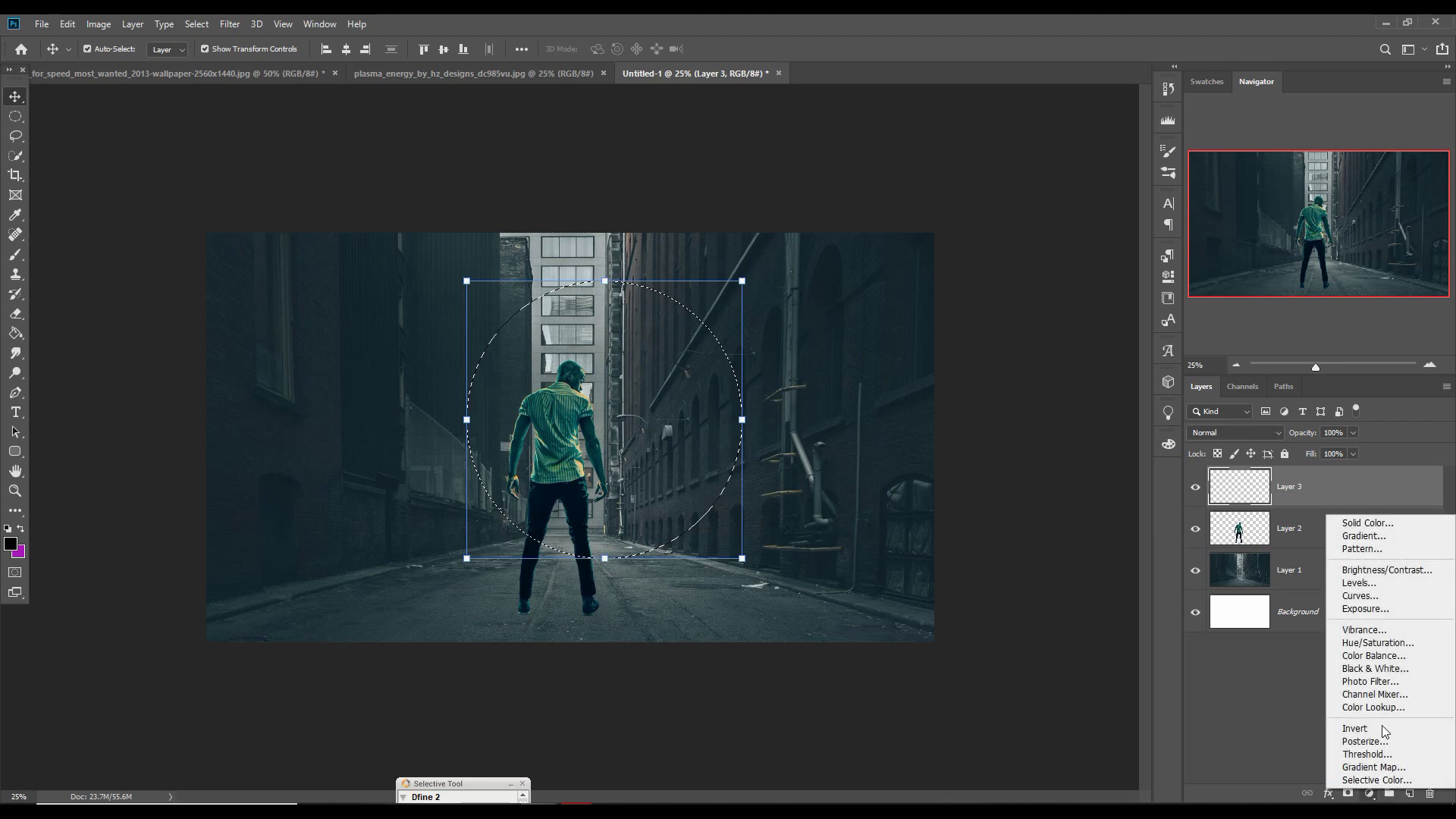
click(1386, 525)
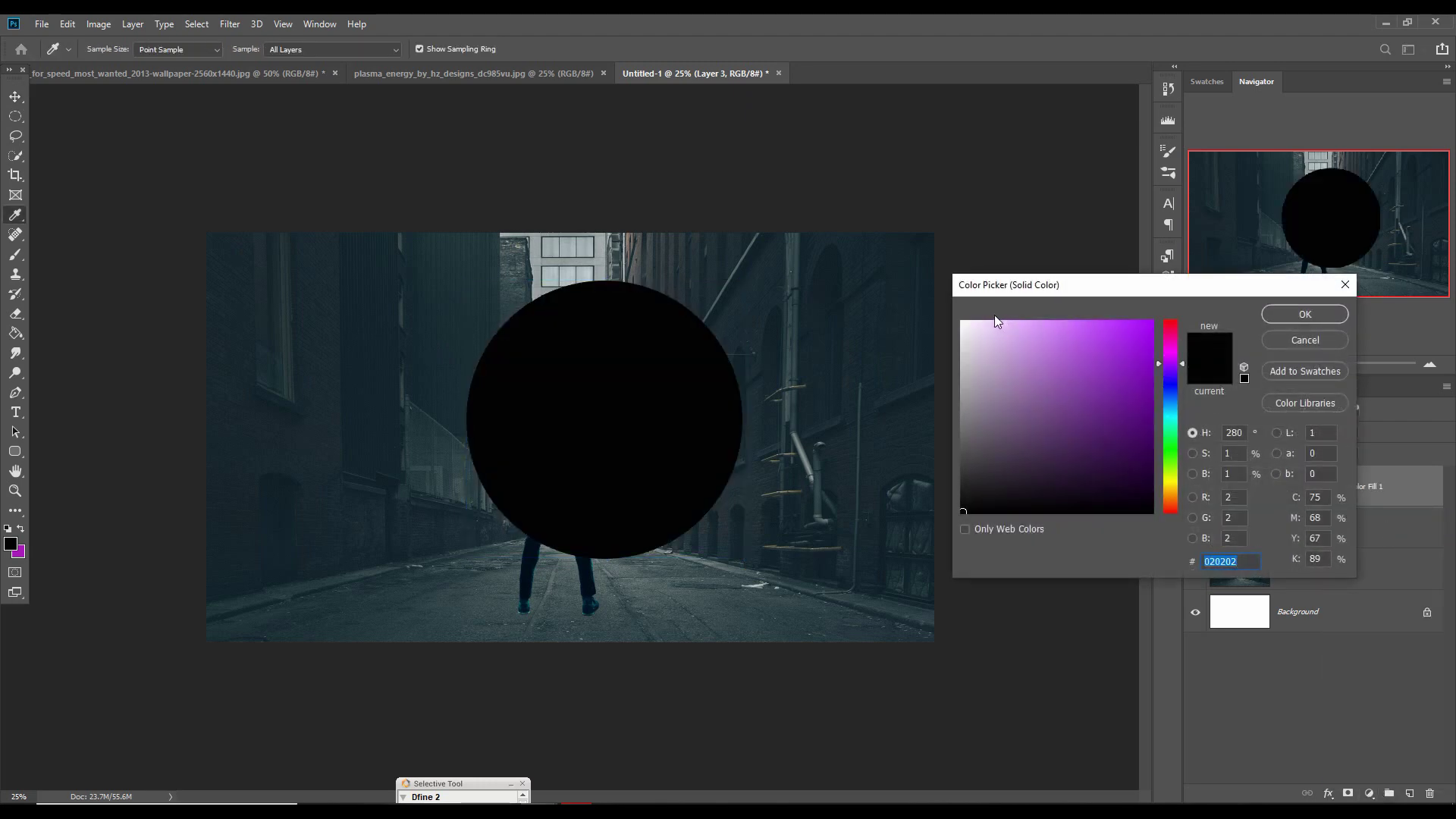
click(1172, 492)
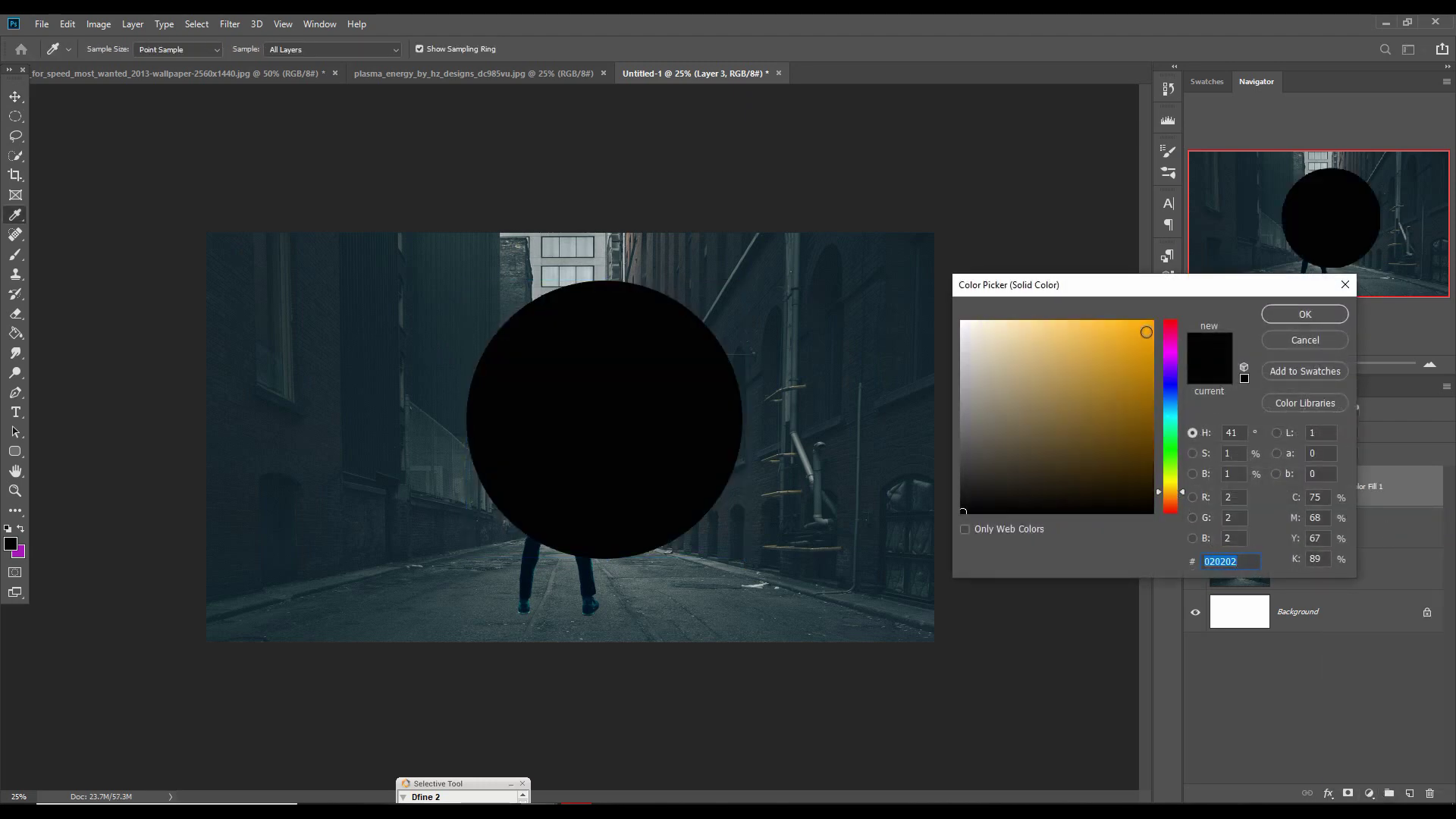
click(1150, 323)
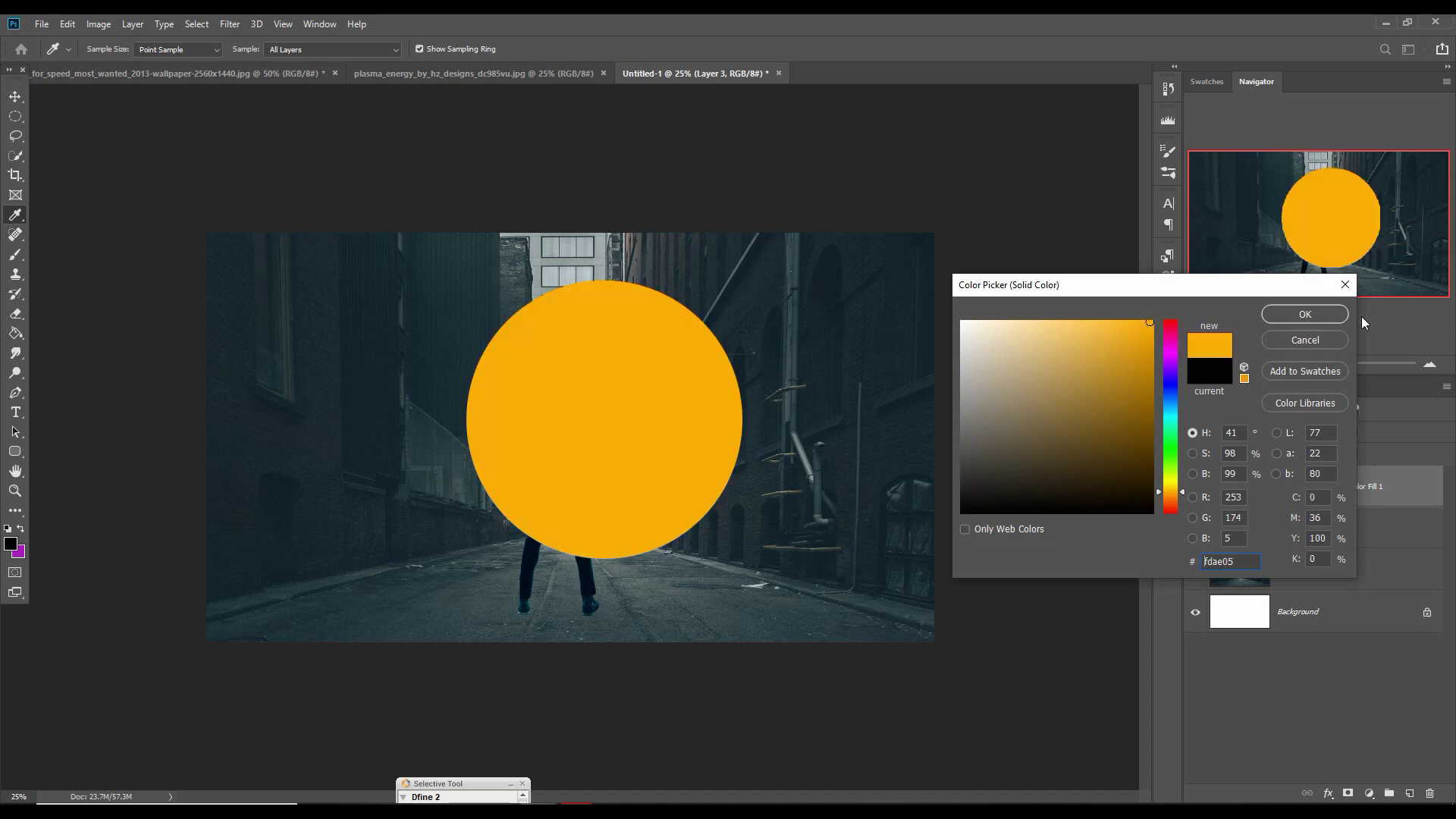
click(1301, 314)
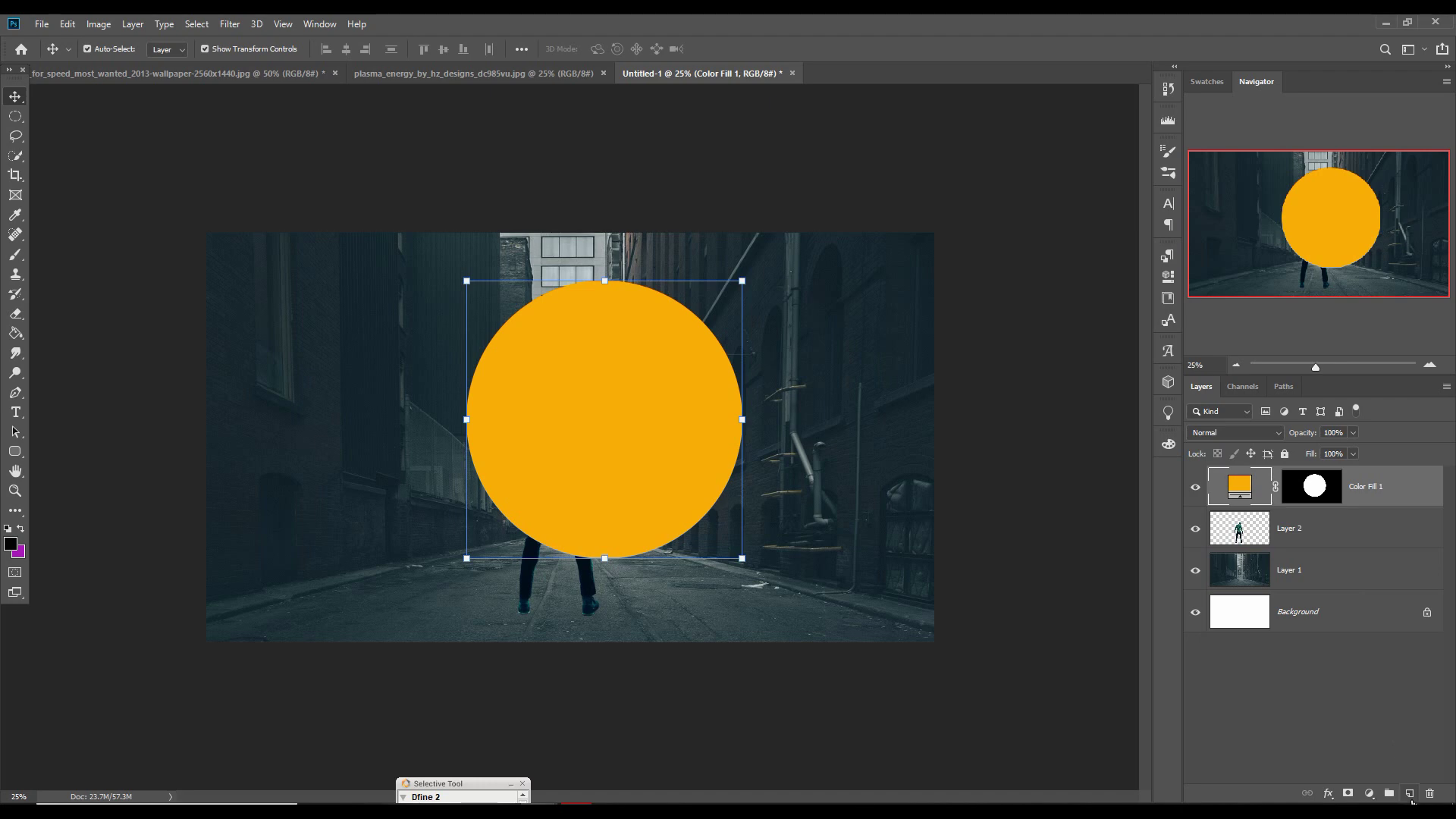
Merge the orange circle's fill layer with a new empty layer and move the circle to the horizontal centre of the alley
click(1411, 793)
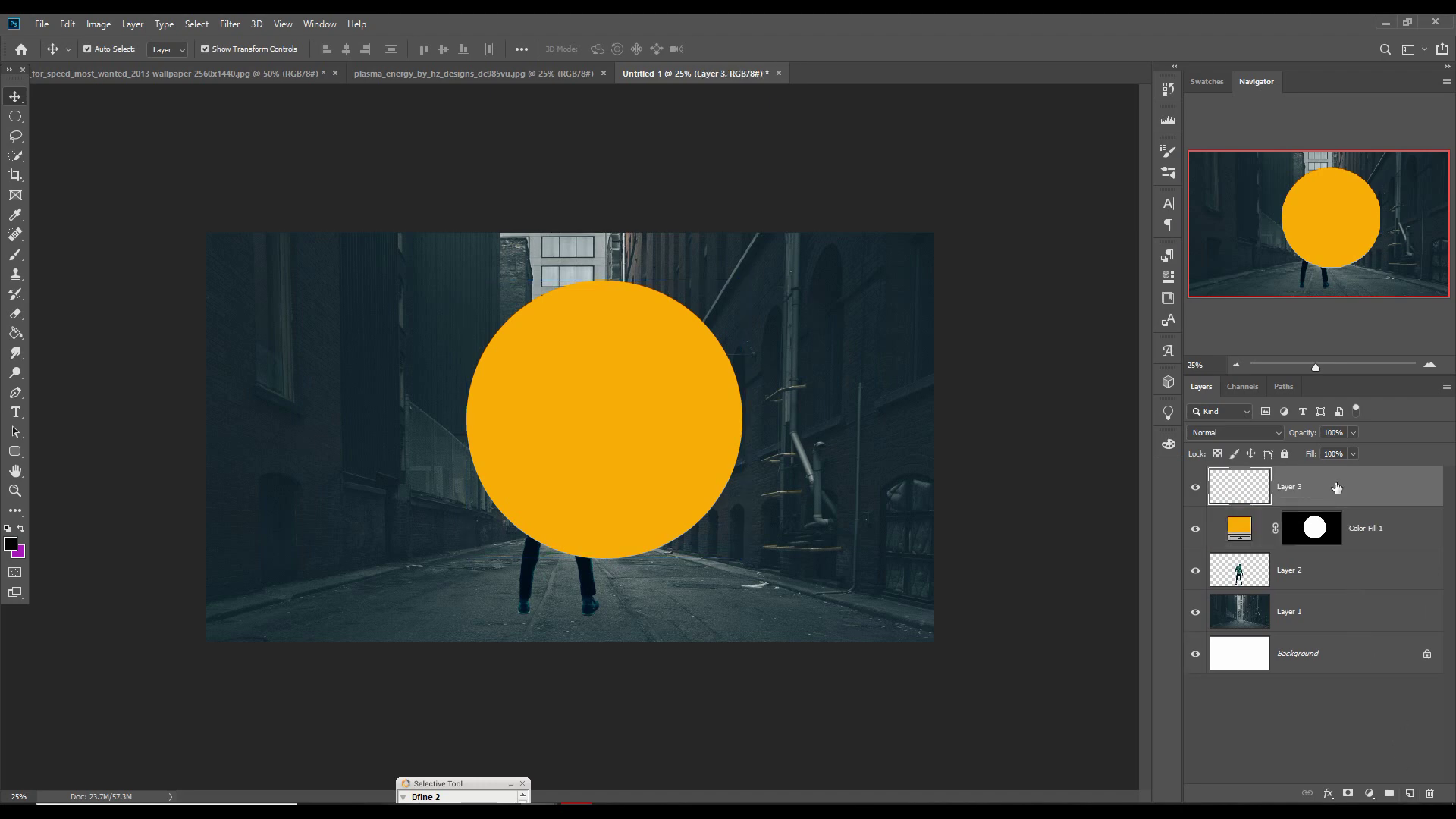
shift+click(1372, 523)
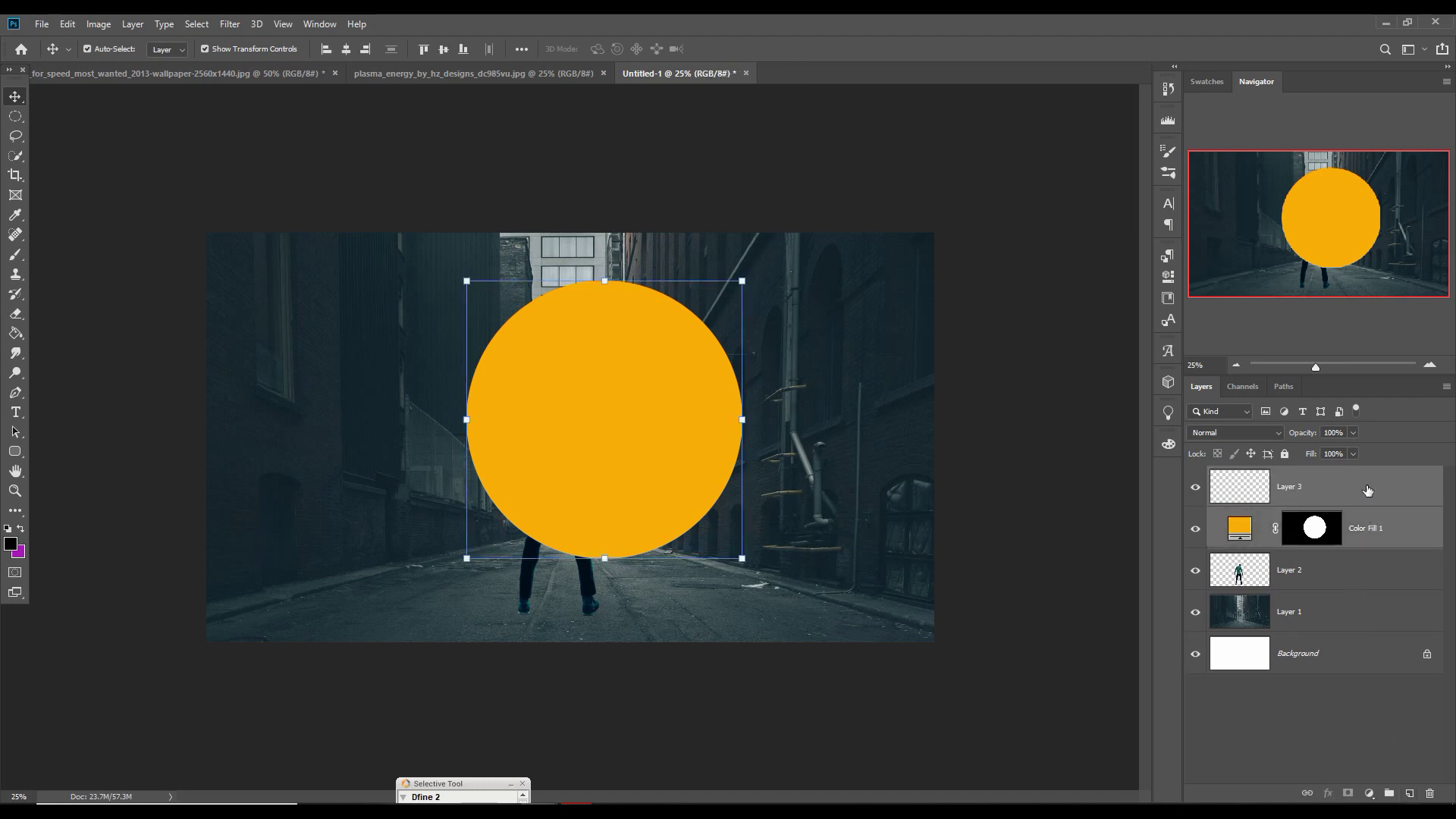
right_click(1367, 489)
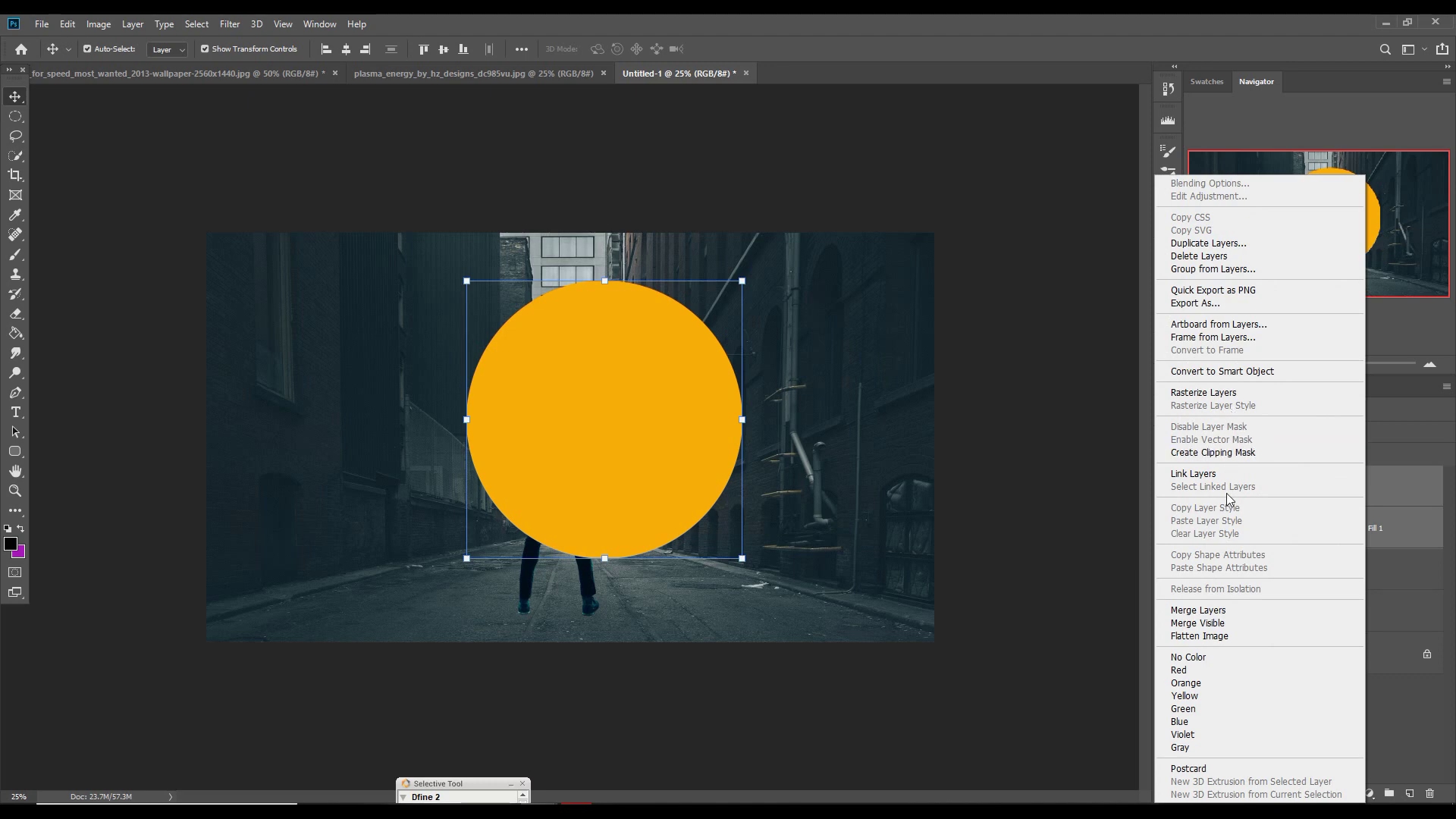
click(1217, 611)
drag(636, 376, 596, 367)
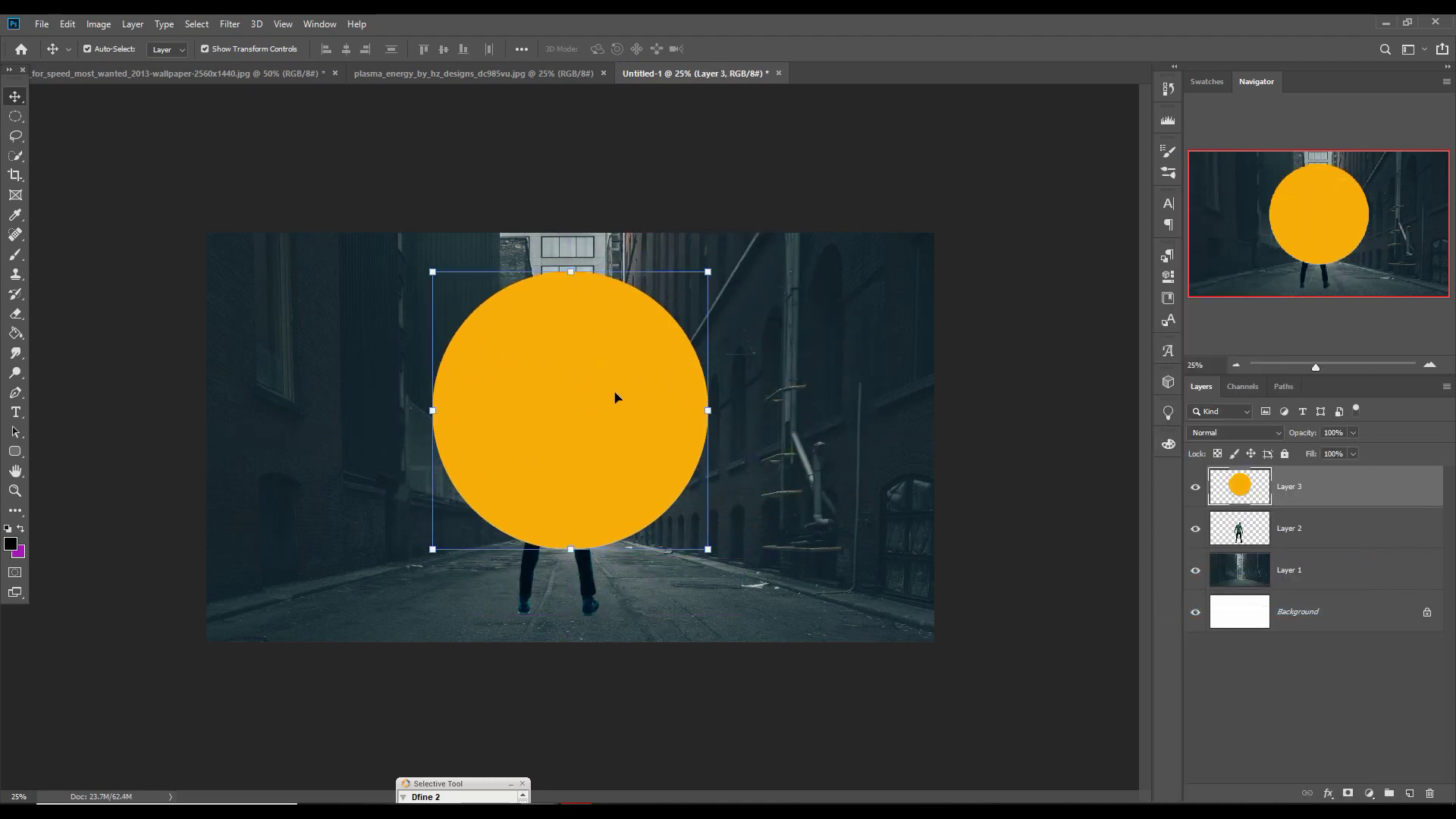
Select the orange circle with the Quick Selection tool and contract the selection by 20 pixels
click(15, 155)
click(97, 49)
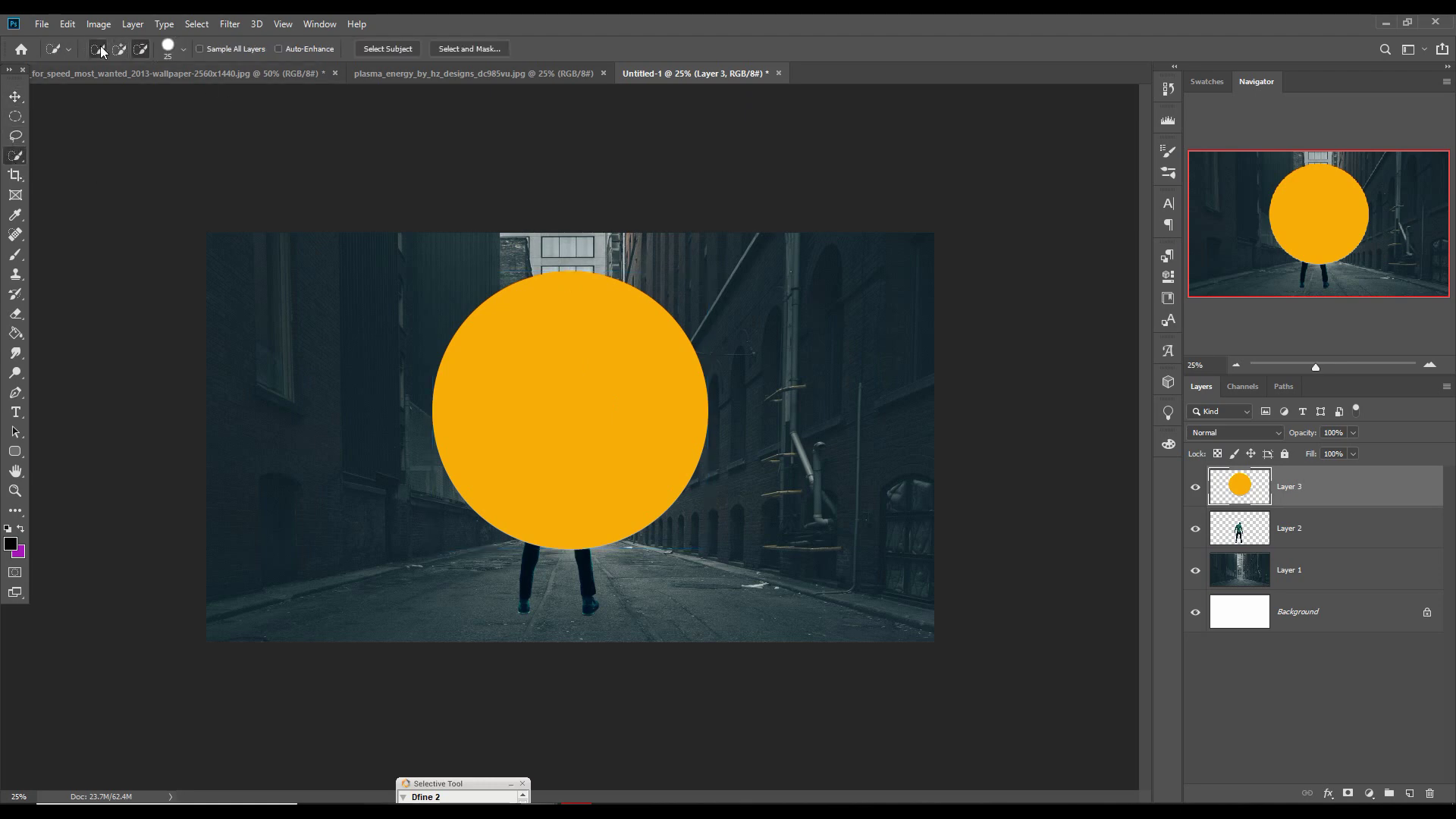
click(650, 386)
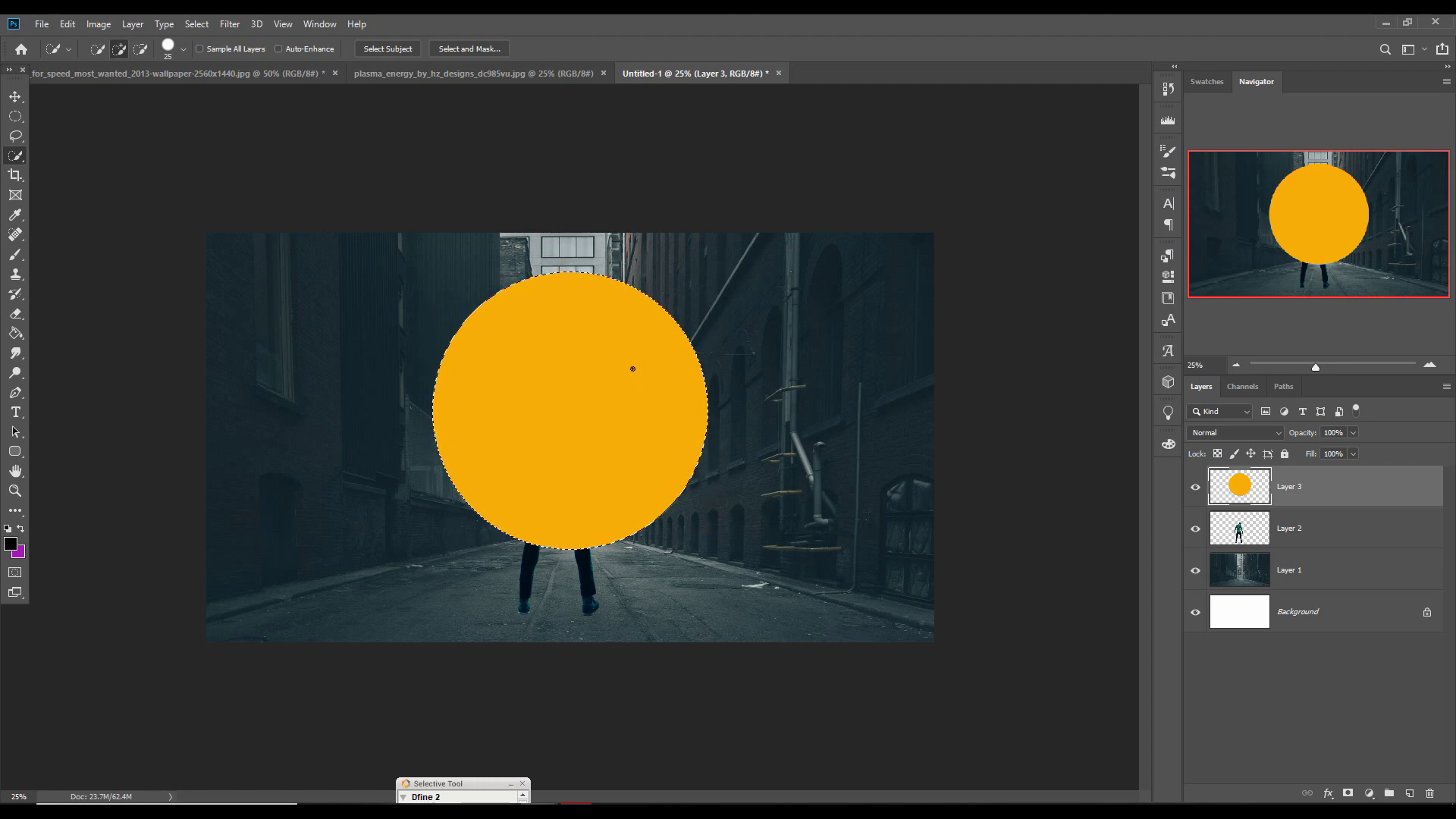
click(194, 26)
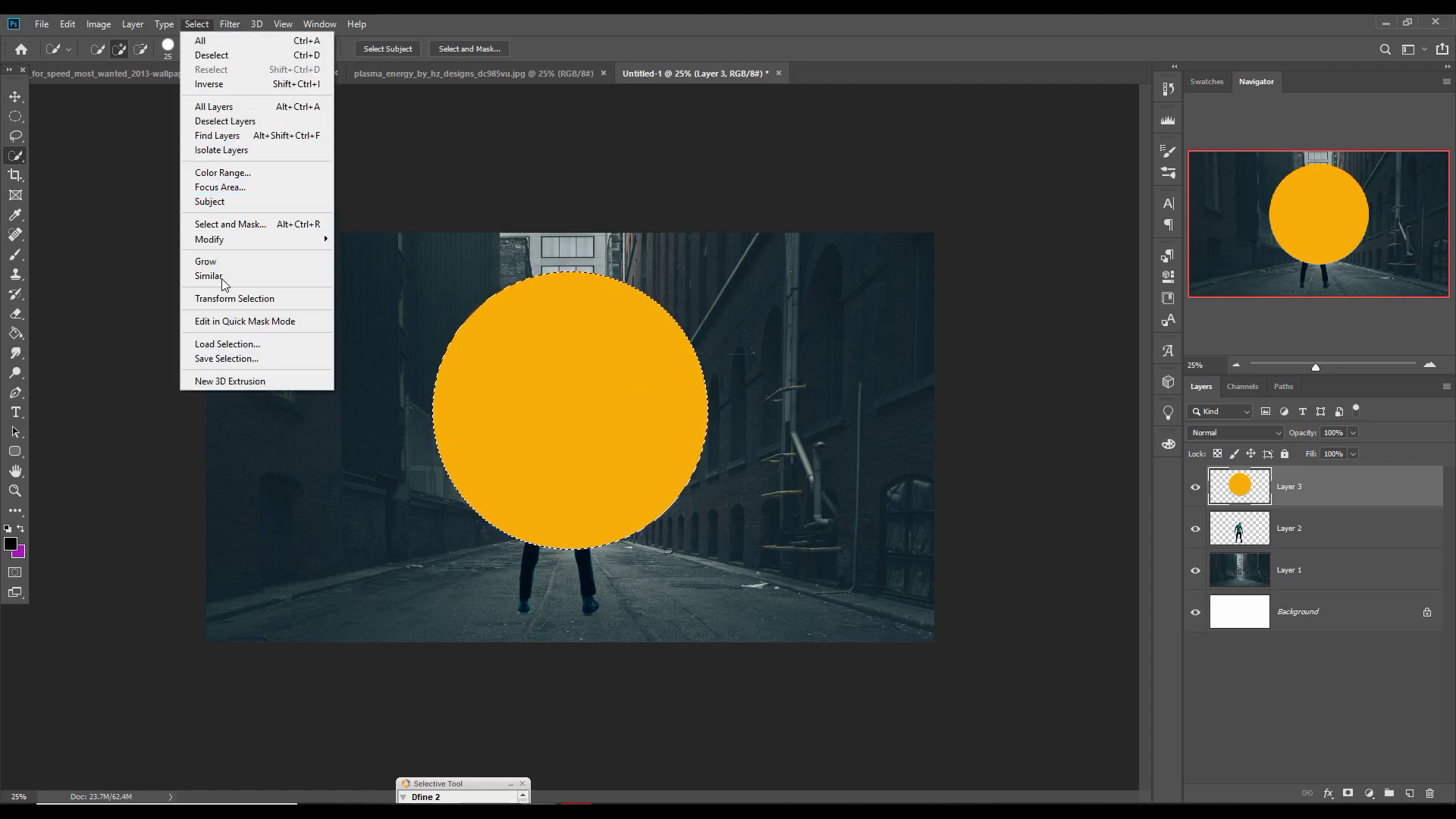
mouse_move(228, 240)
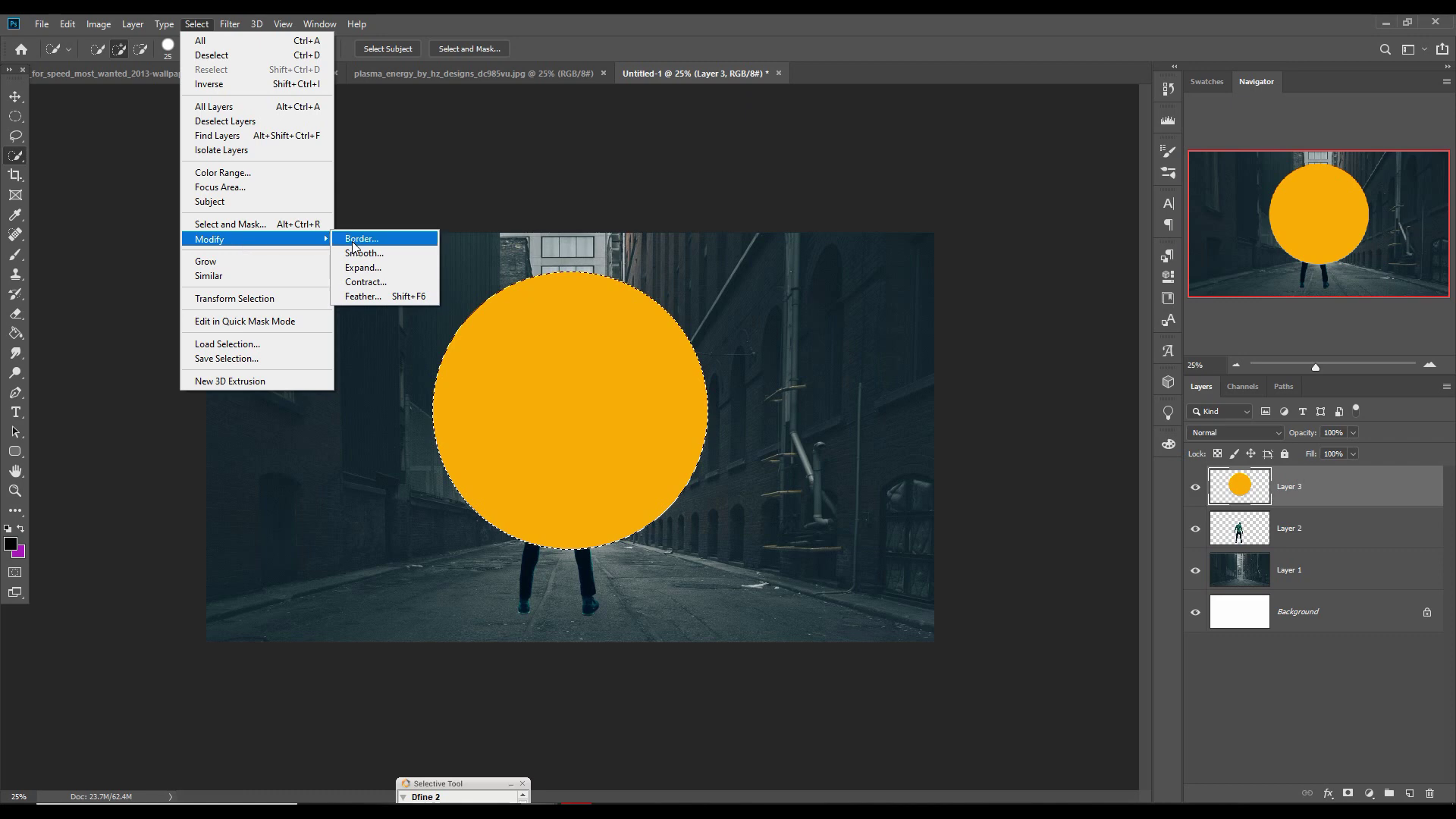
click(366, 282)
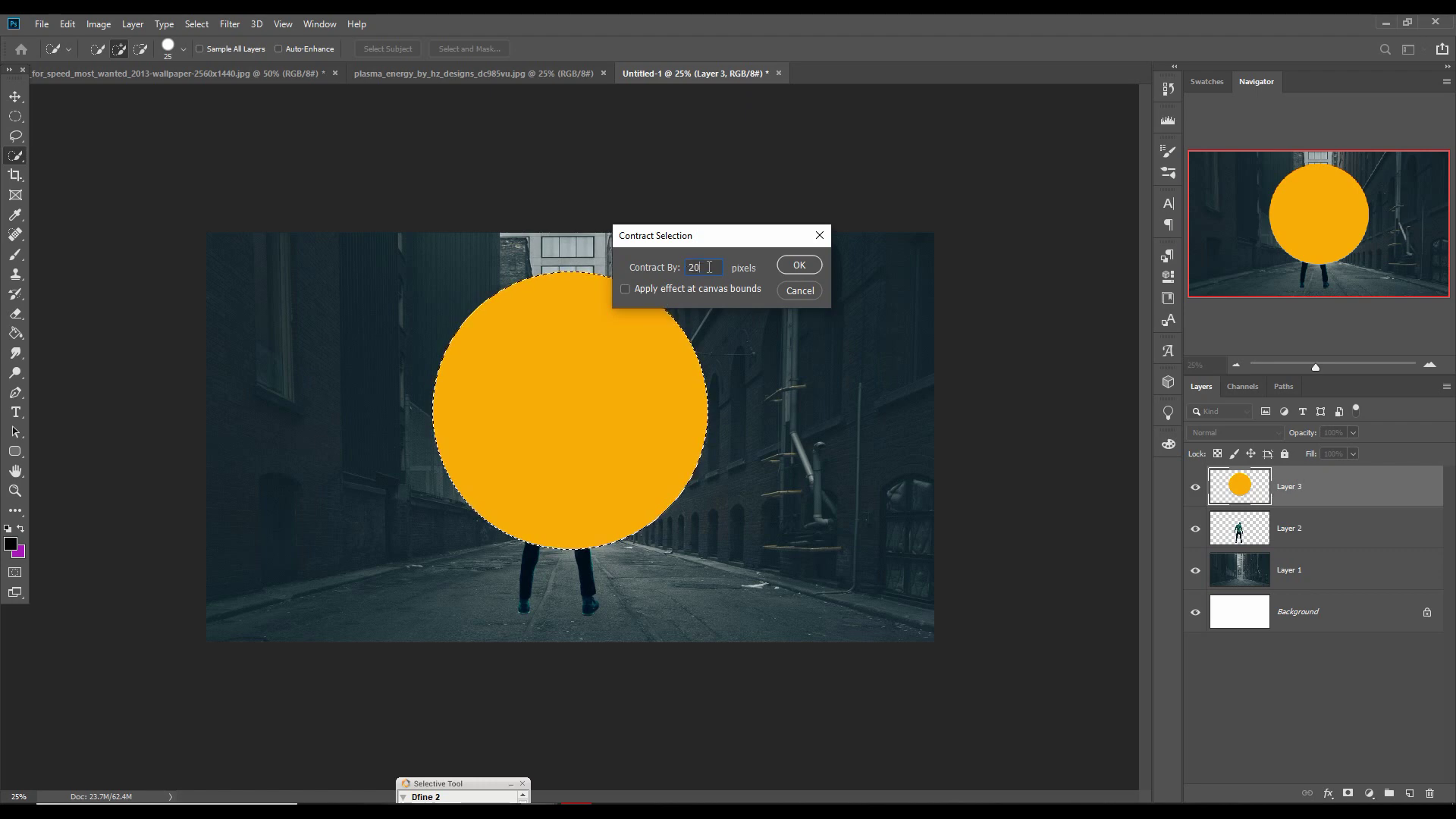
click(795, 265)
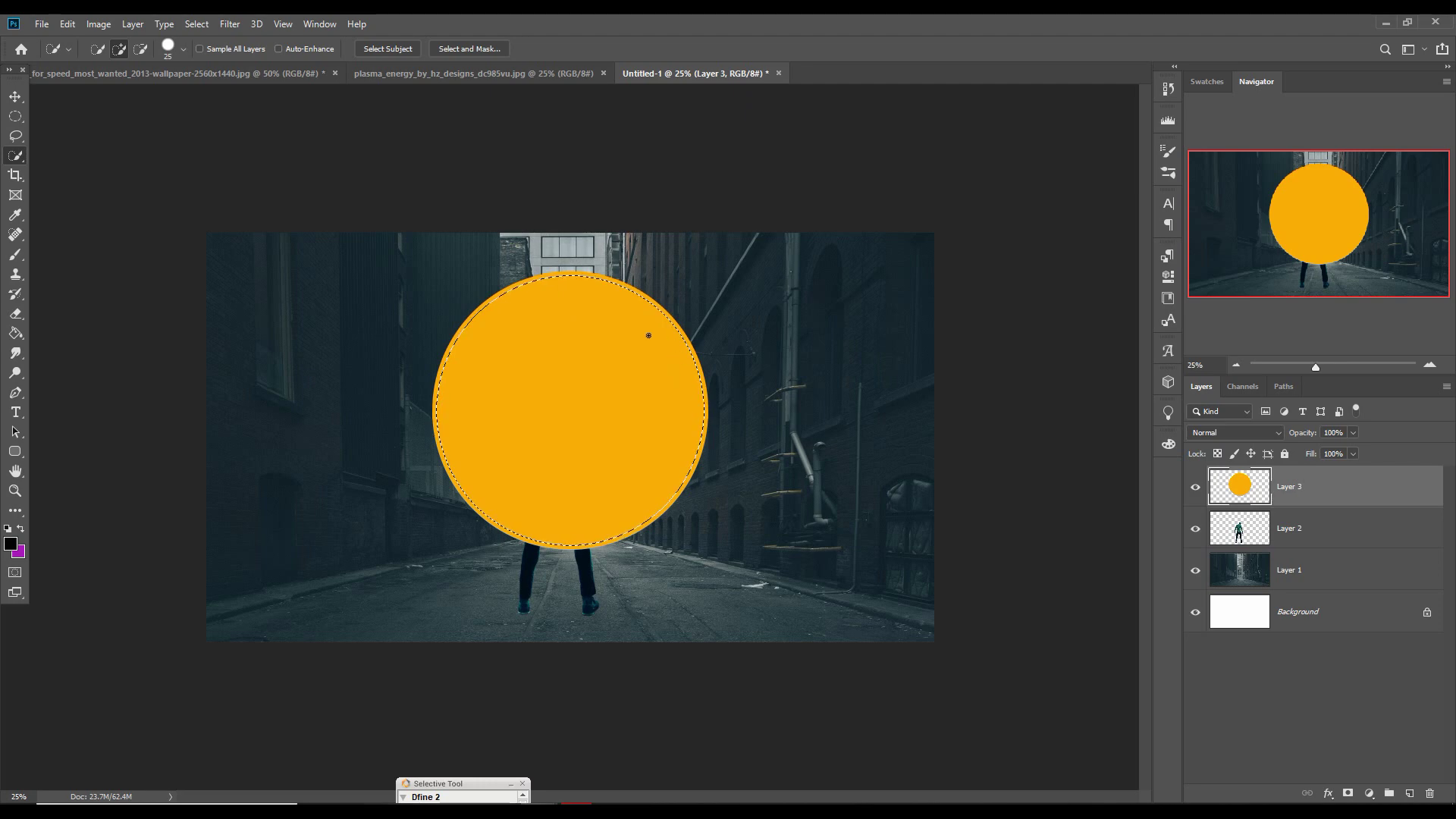
Contract the circle's selection by another 40 pixels and delete the area inside it to leave an orange ring
click(198, 25)
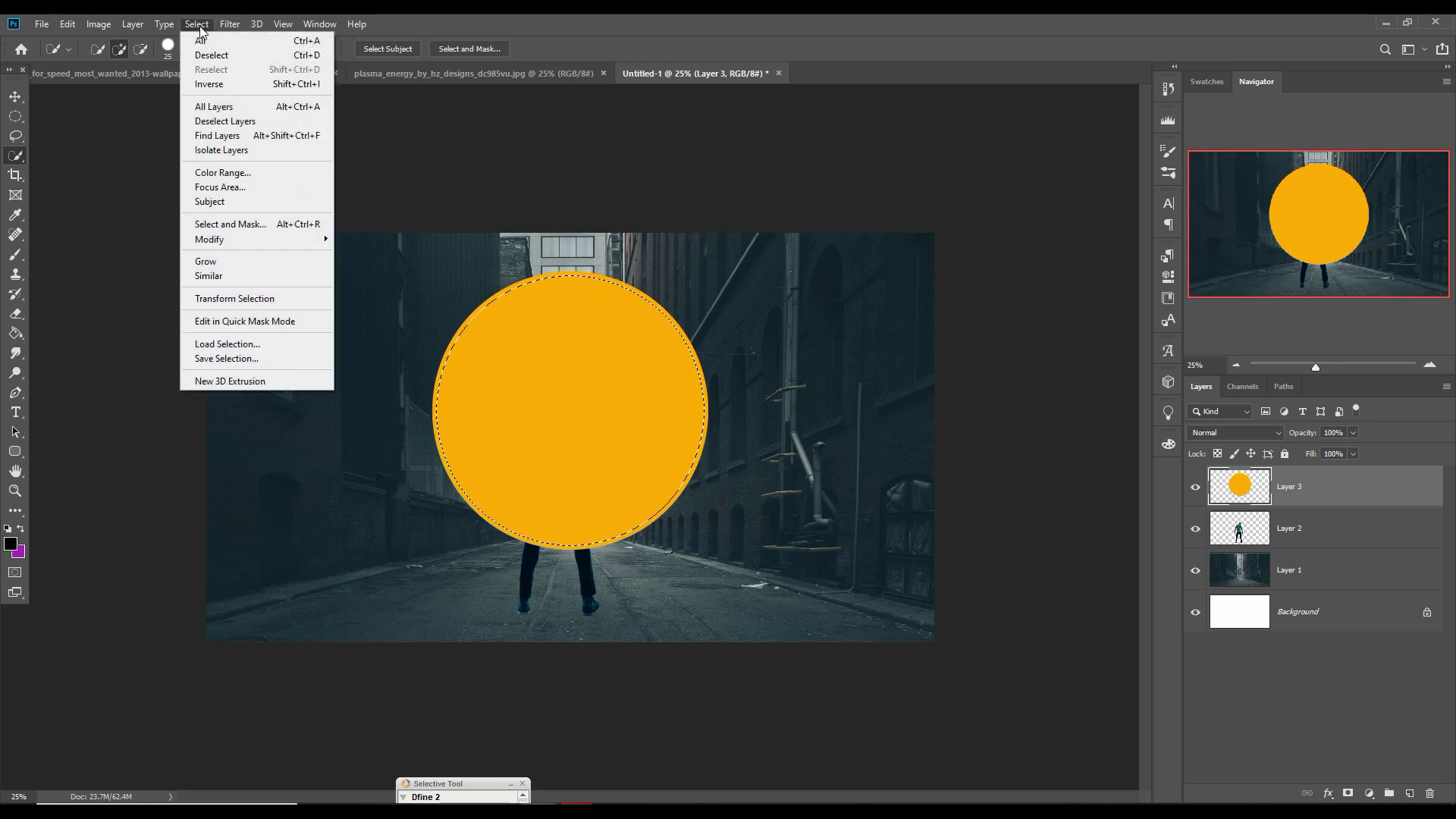
mouse_move(228, 239)
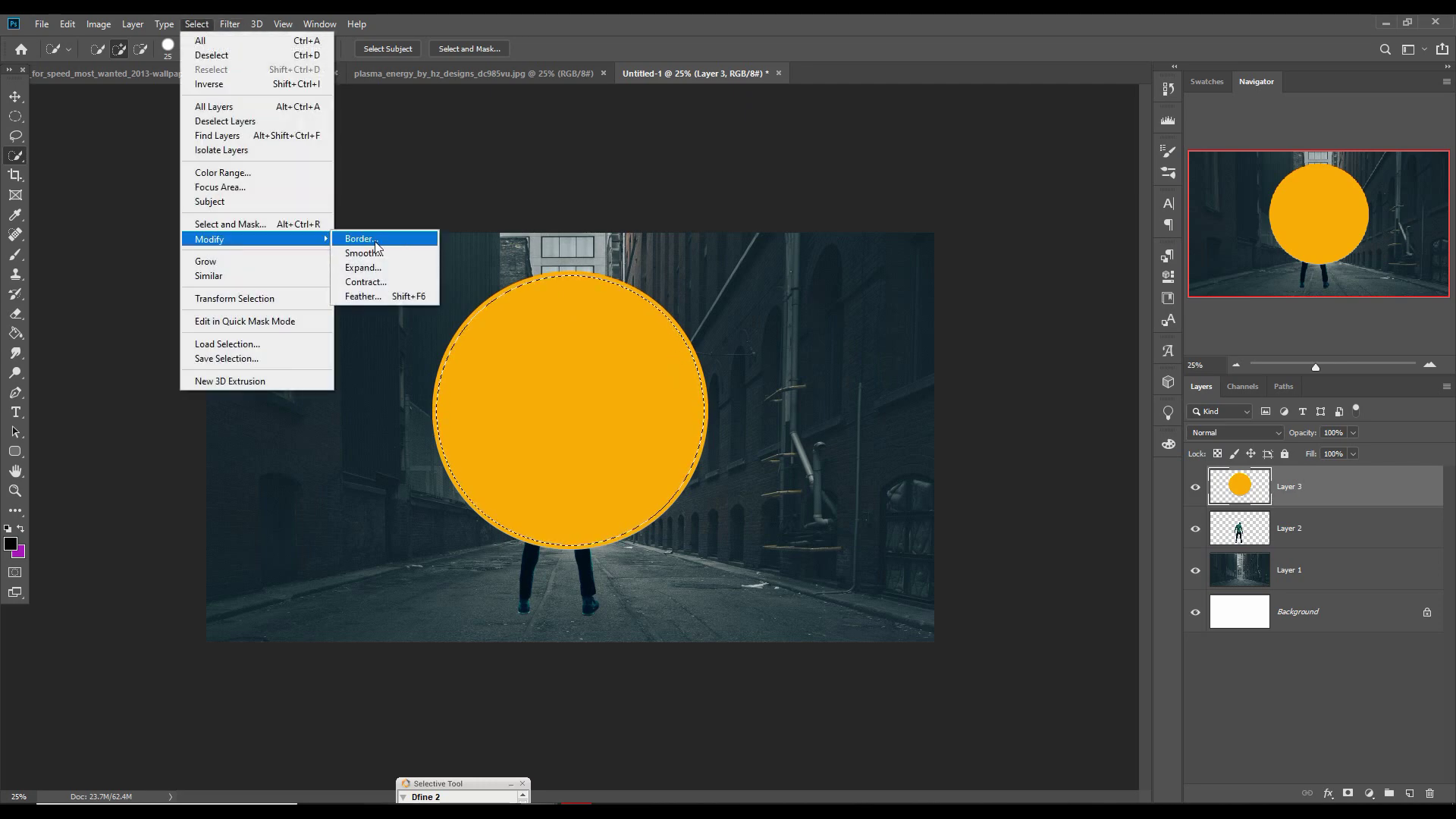
click(365, 282)
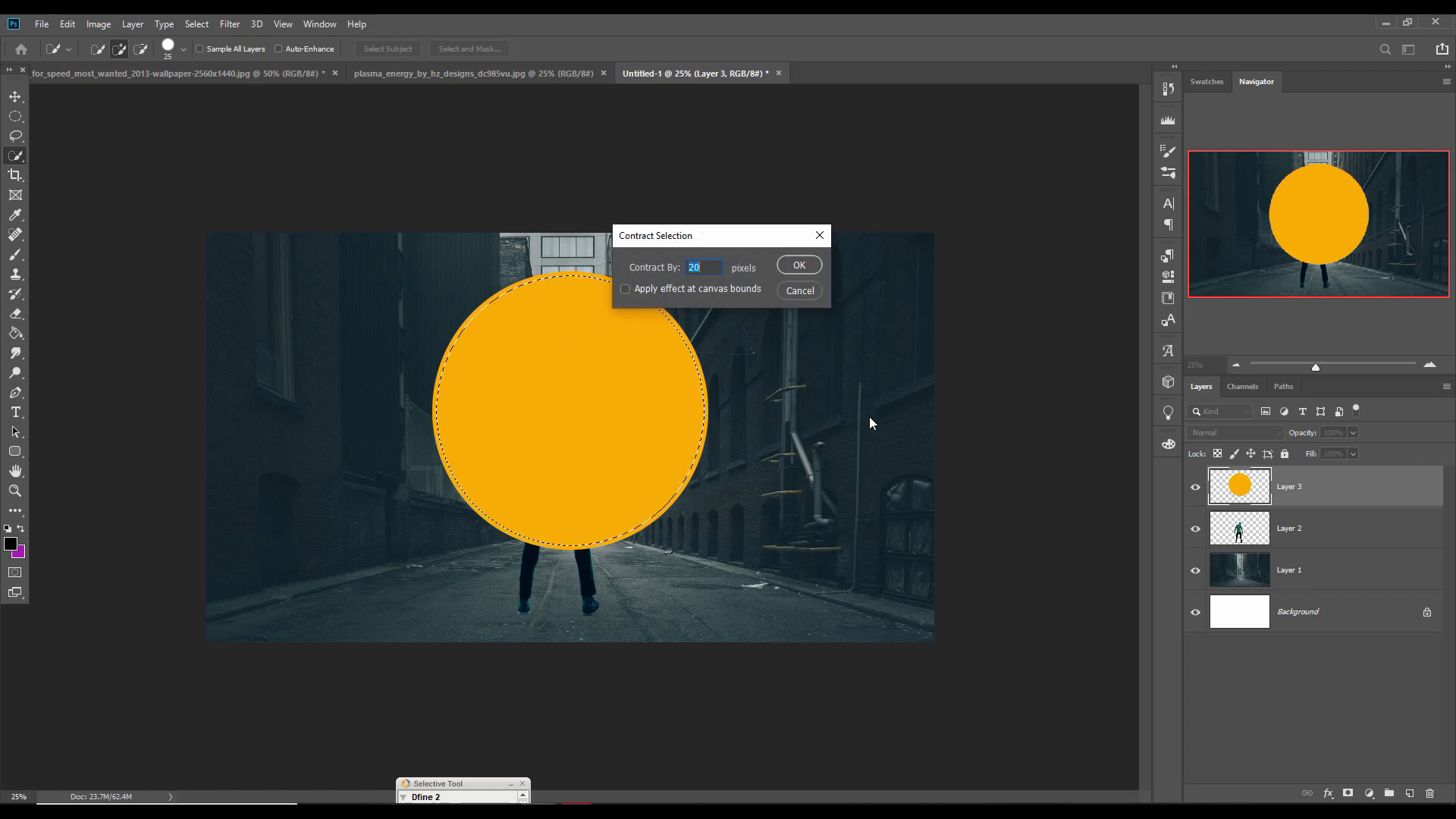
text(40)
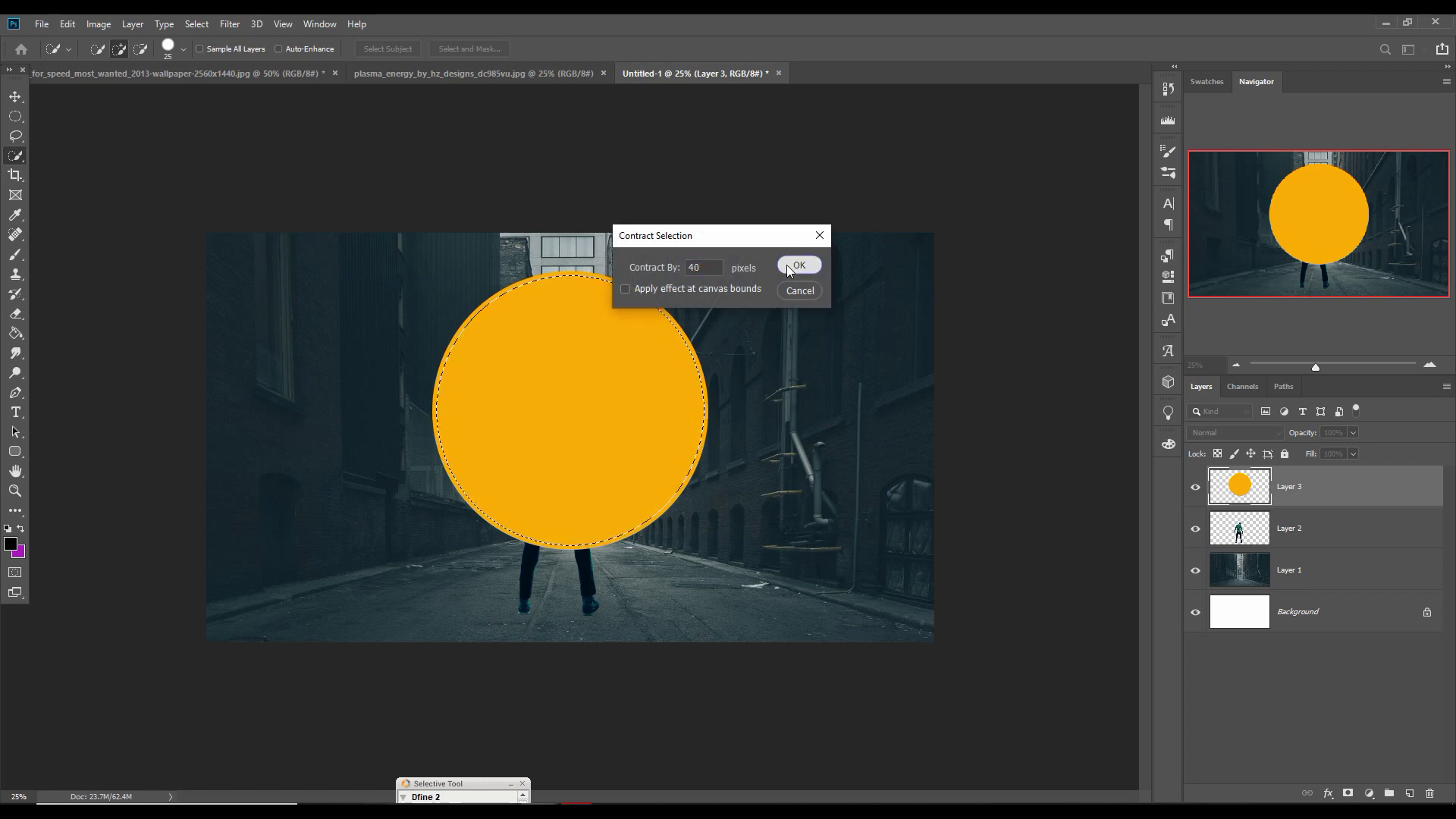
click(789, 265)
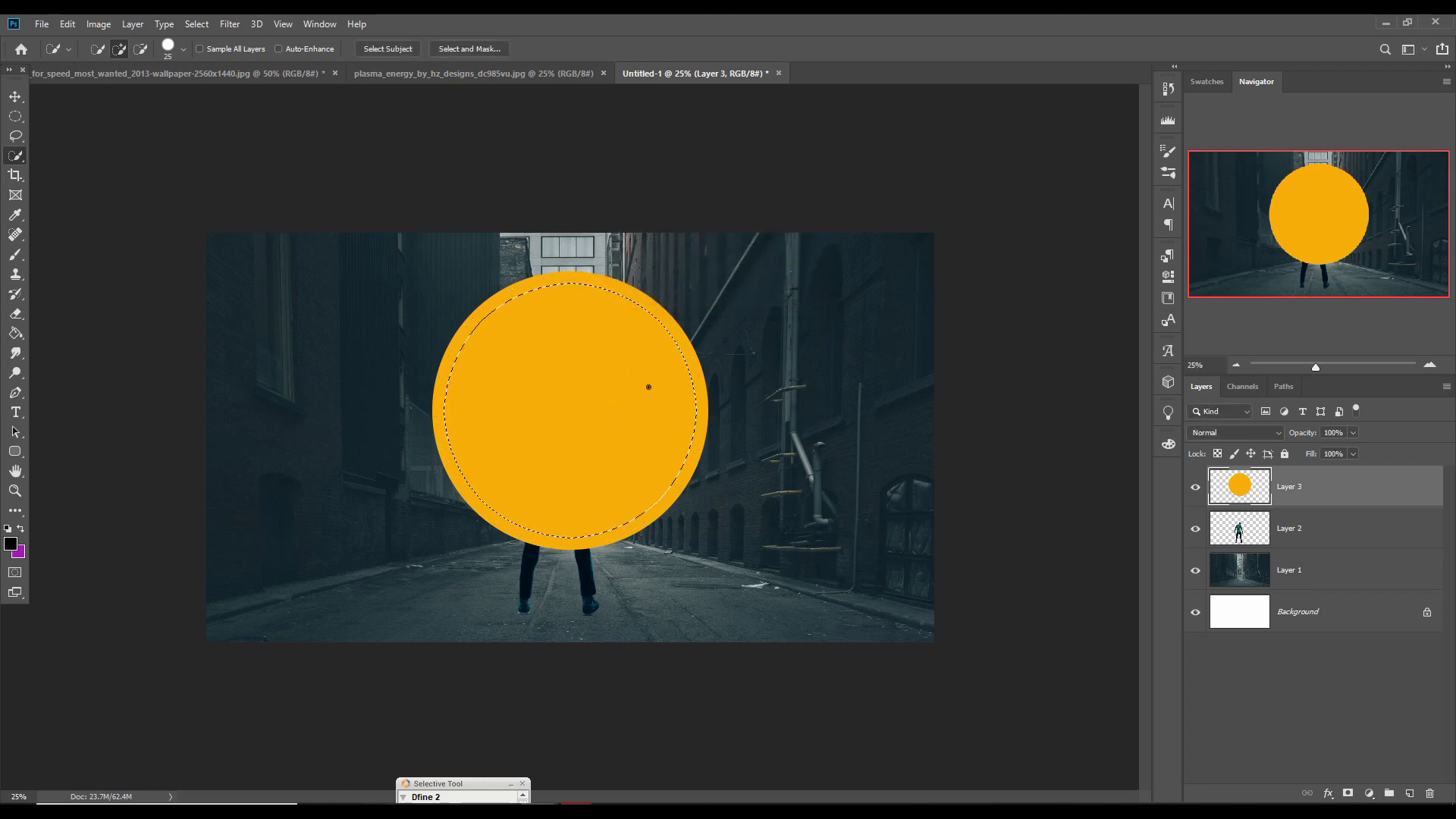
click(15, 96)
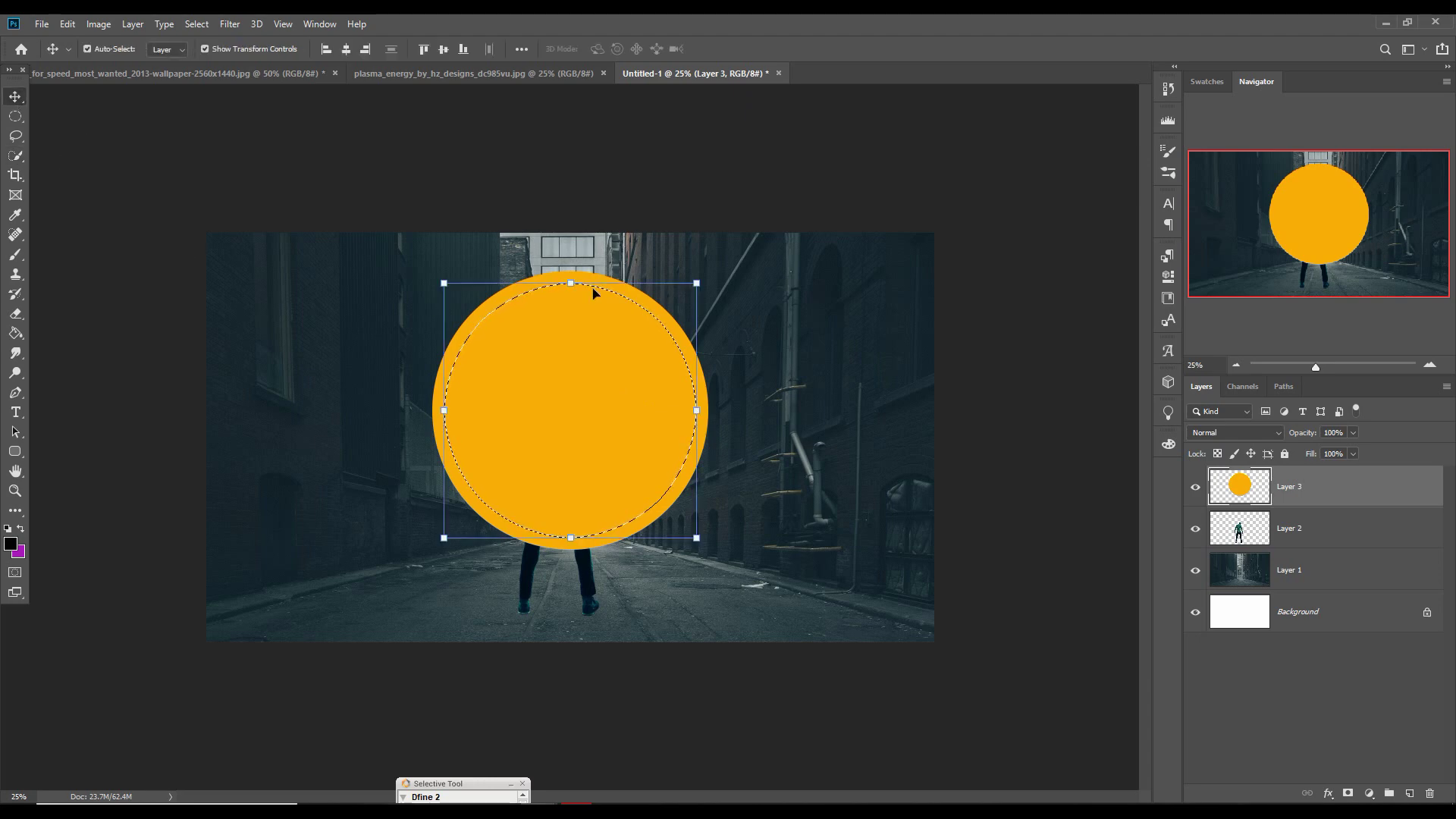
key(Delete)
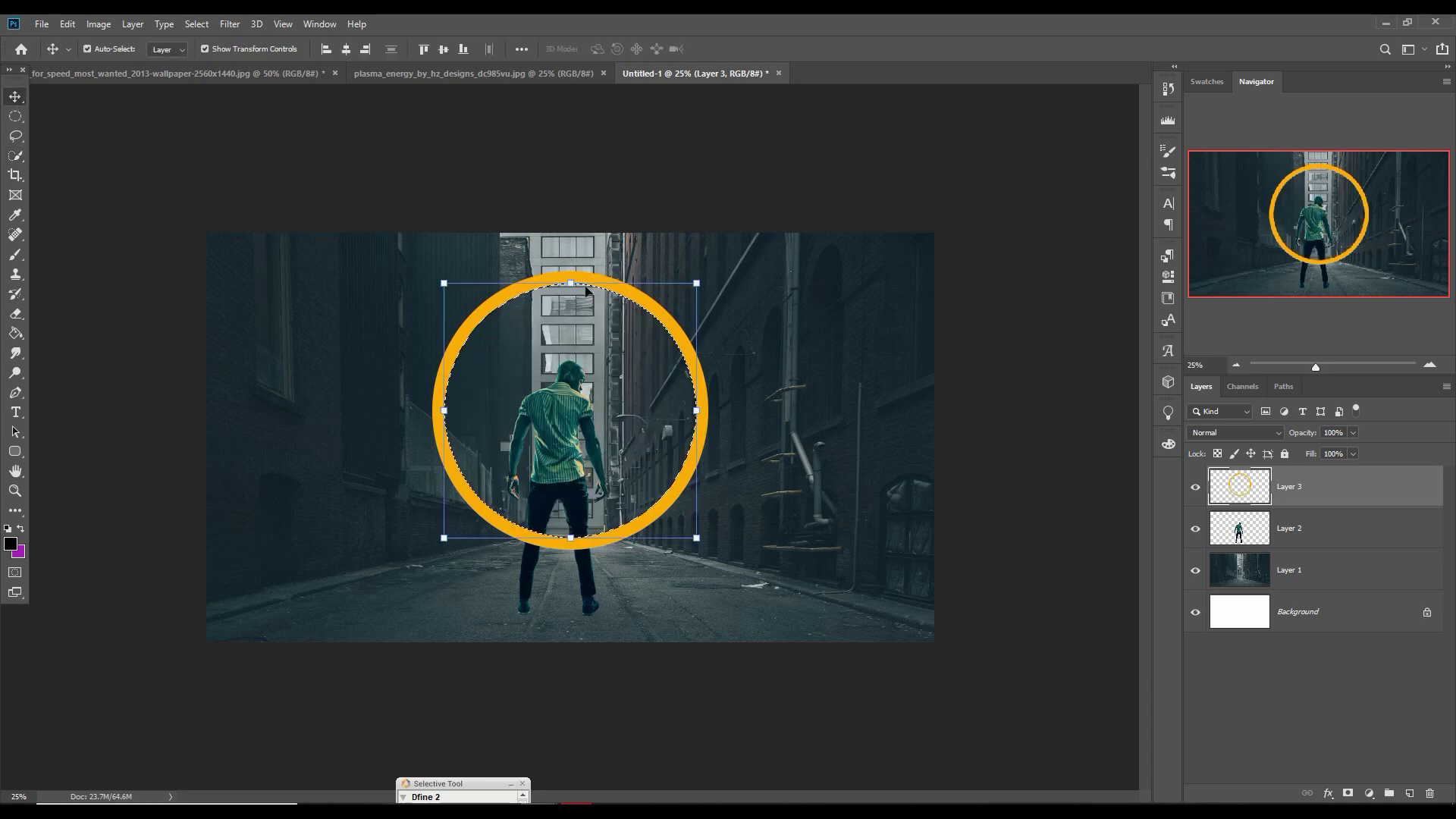
Deselect, move the ring's layer below the man's layer, and shift the ring slightly left so it is centred behind him
click(196, 23)
click(208, 55)
drag(1289, 486, 1289, 548)
drag(701, 437, 688, 437)
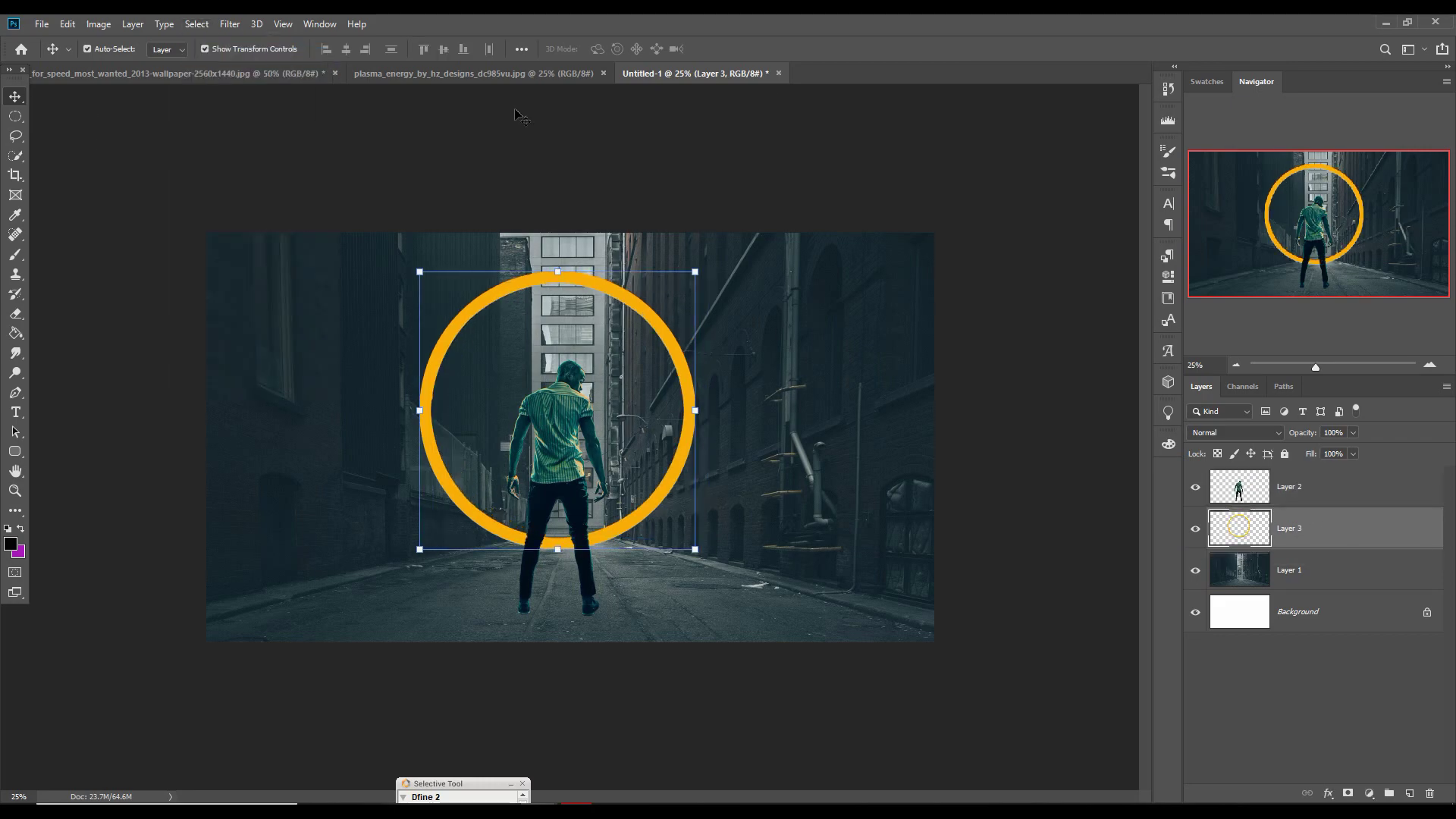
Copy the plasma energy image into the alley composite between the man and the ring, and minimise the plasma image's window
click(509, 74)
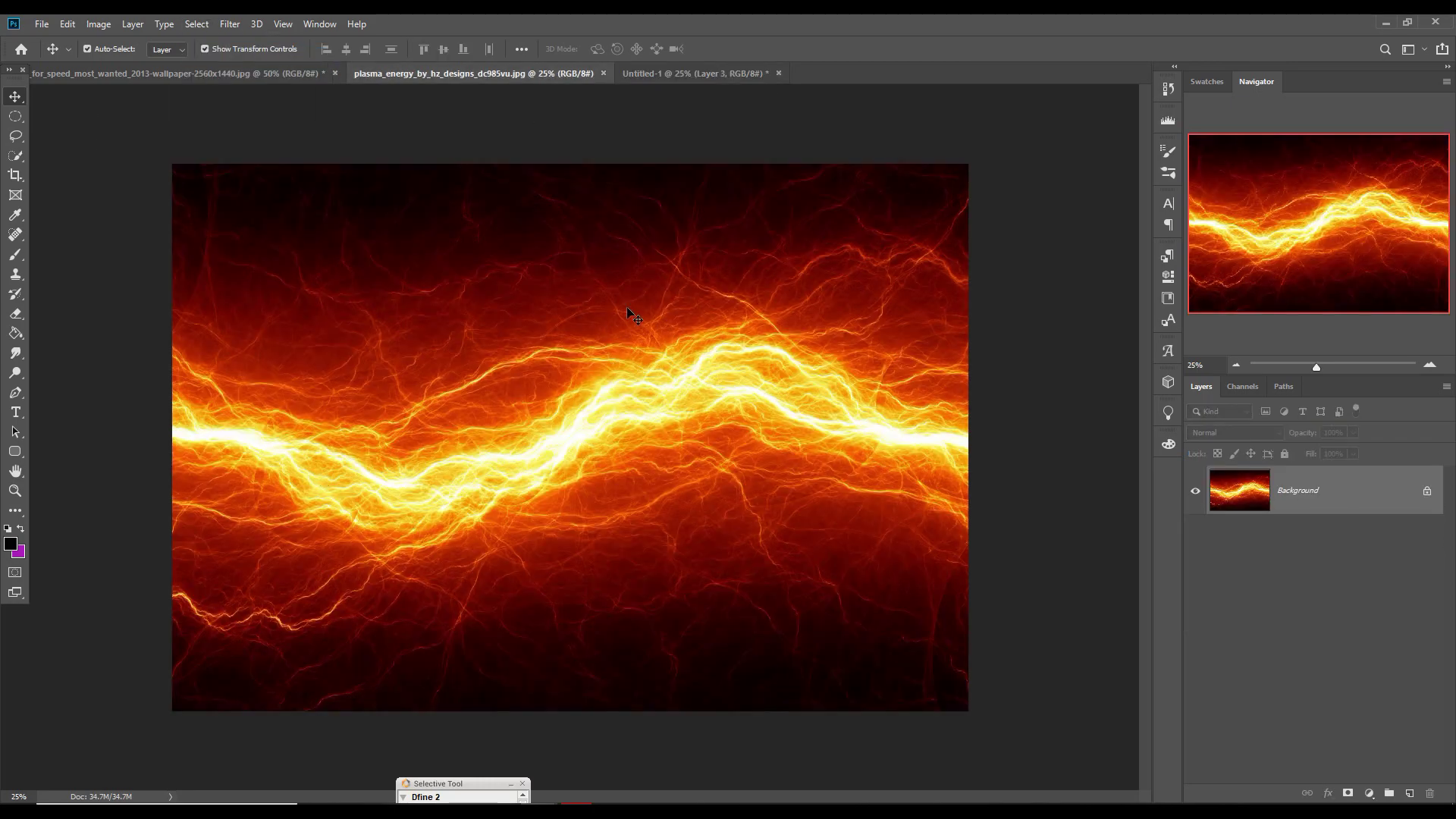
drag(471, 73, 870, 153)
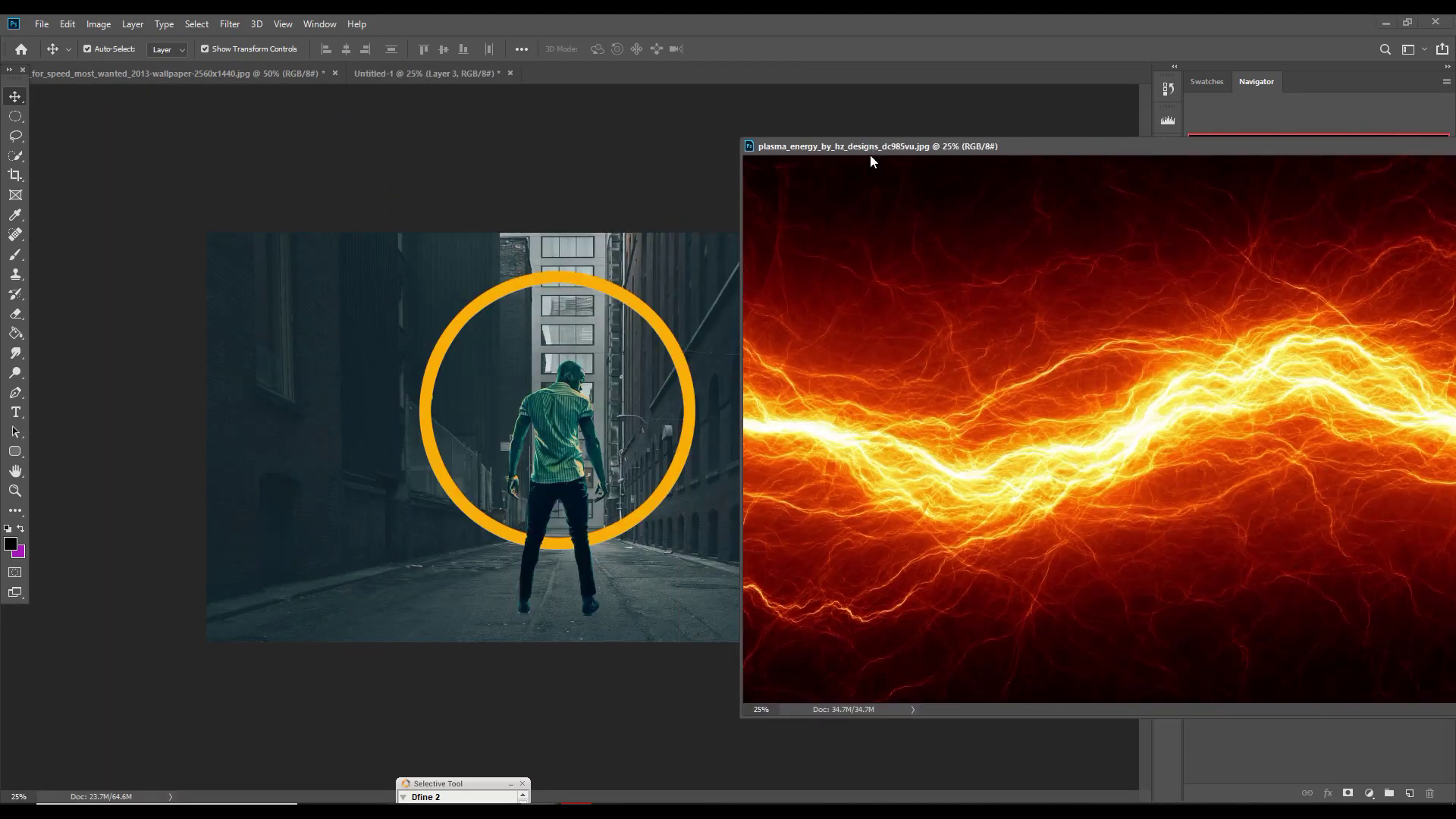
drag(1121, 455, 569, 323)
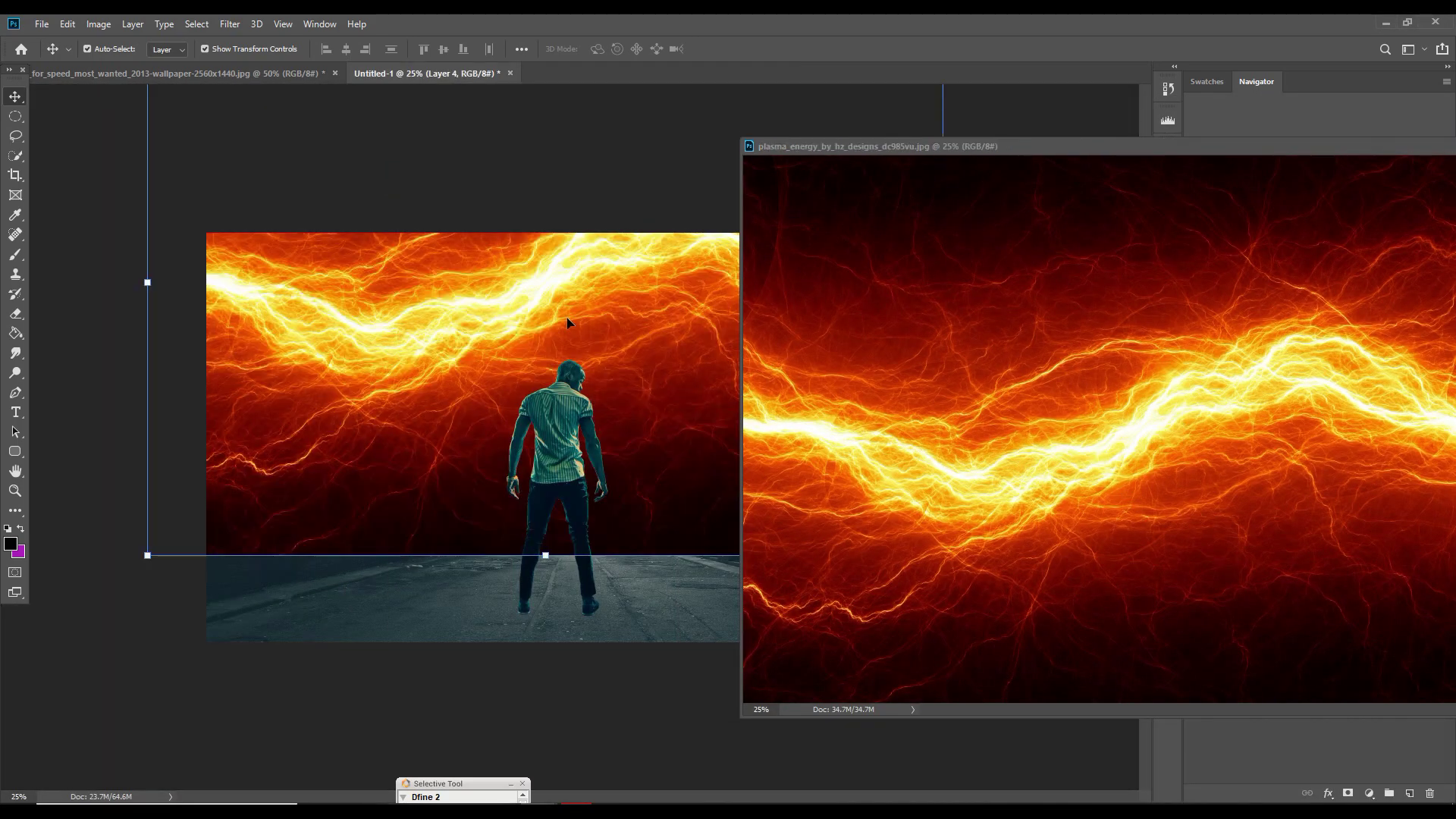
drag(1365, 149, 754, 240)
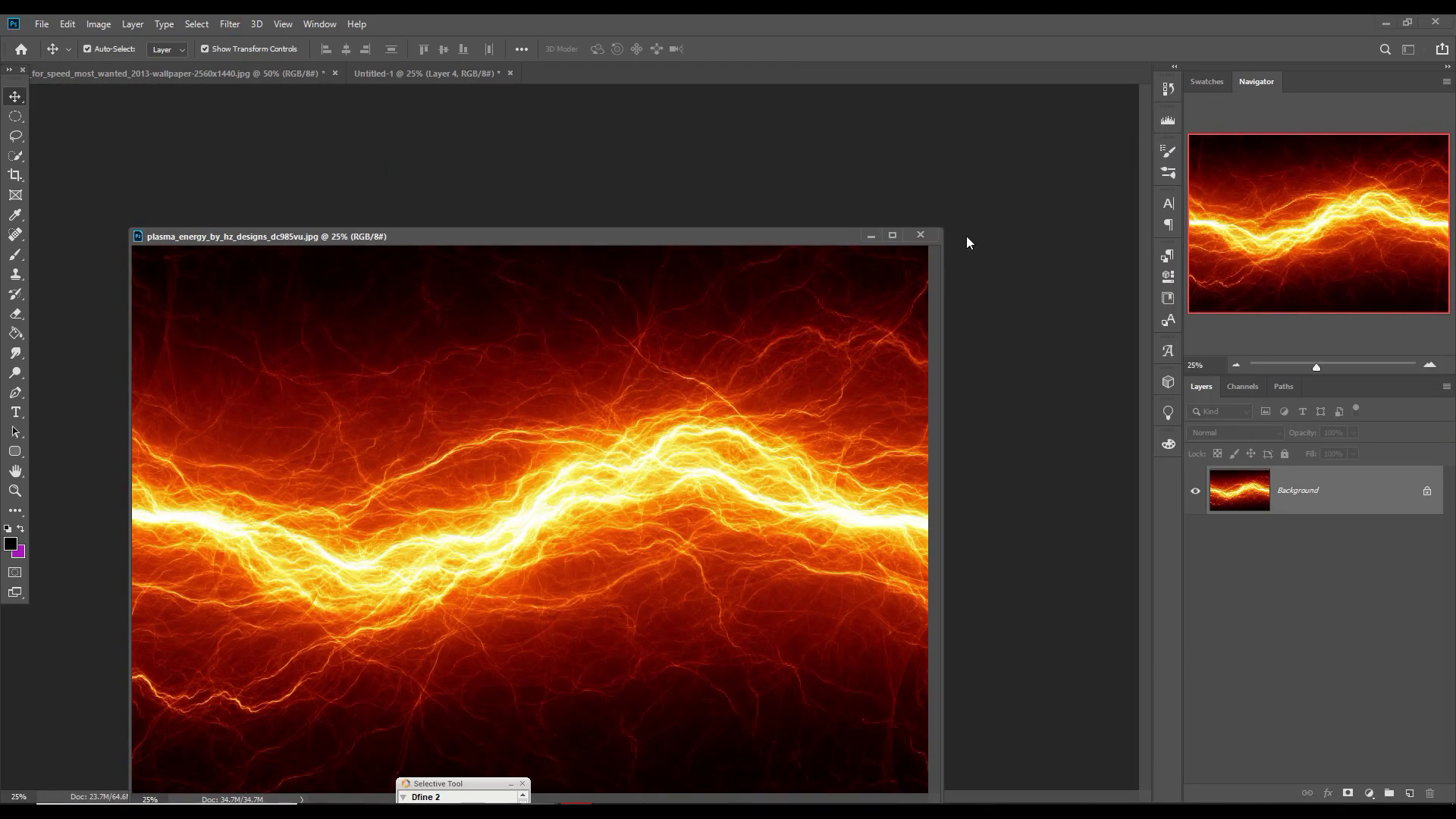
click(871, 236)
Set the plasma layer's blend mode to Screen, scale it to 30.29%, and place it over the ring's upper-left arc
click(1235, 432)
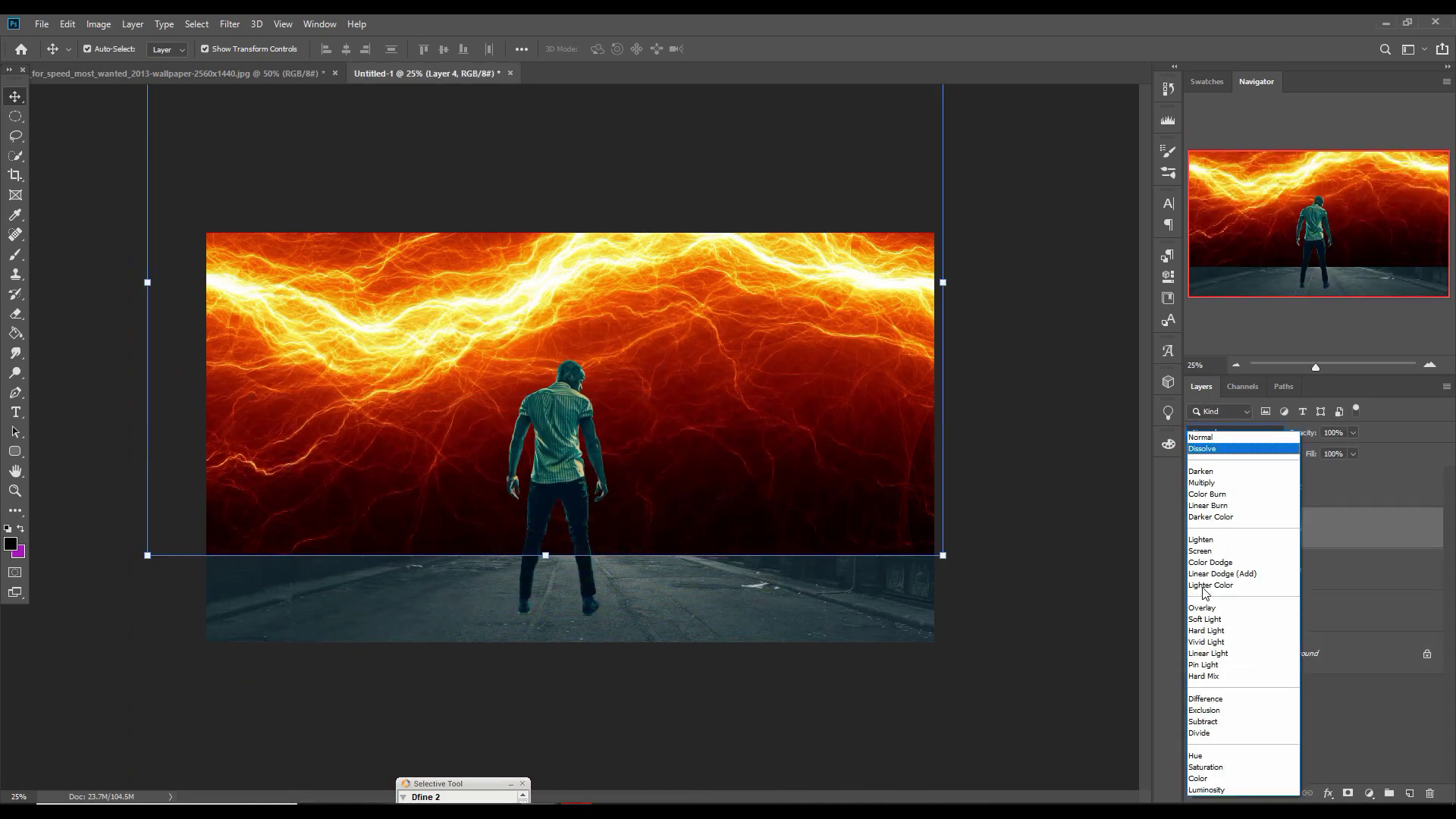
click(1200, 550)
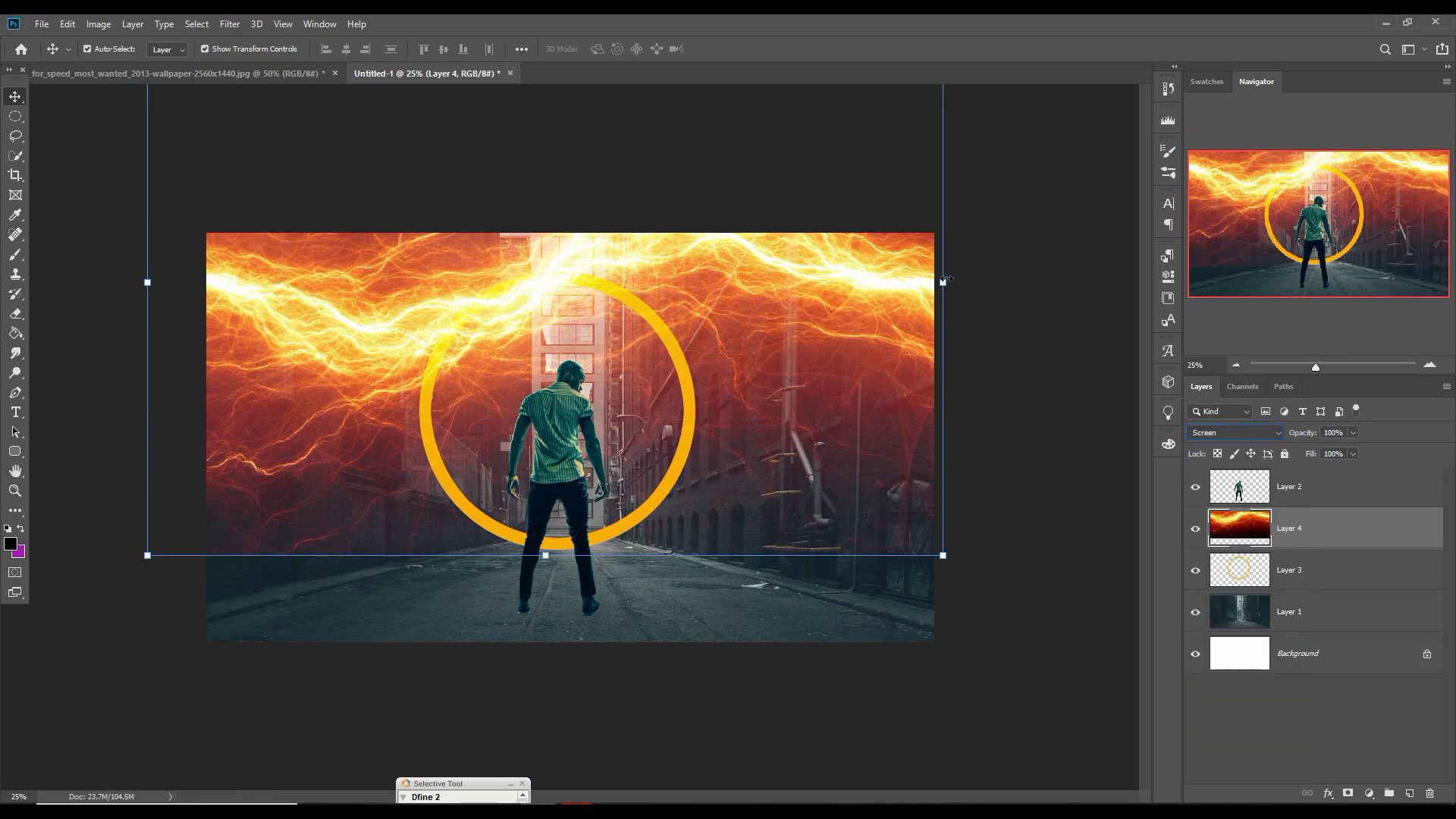
drag(946, 280, 346, 299)
drag(234, 289, 474, 312)
drag(554, 288, 559, 283)
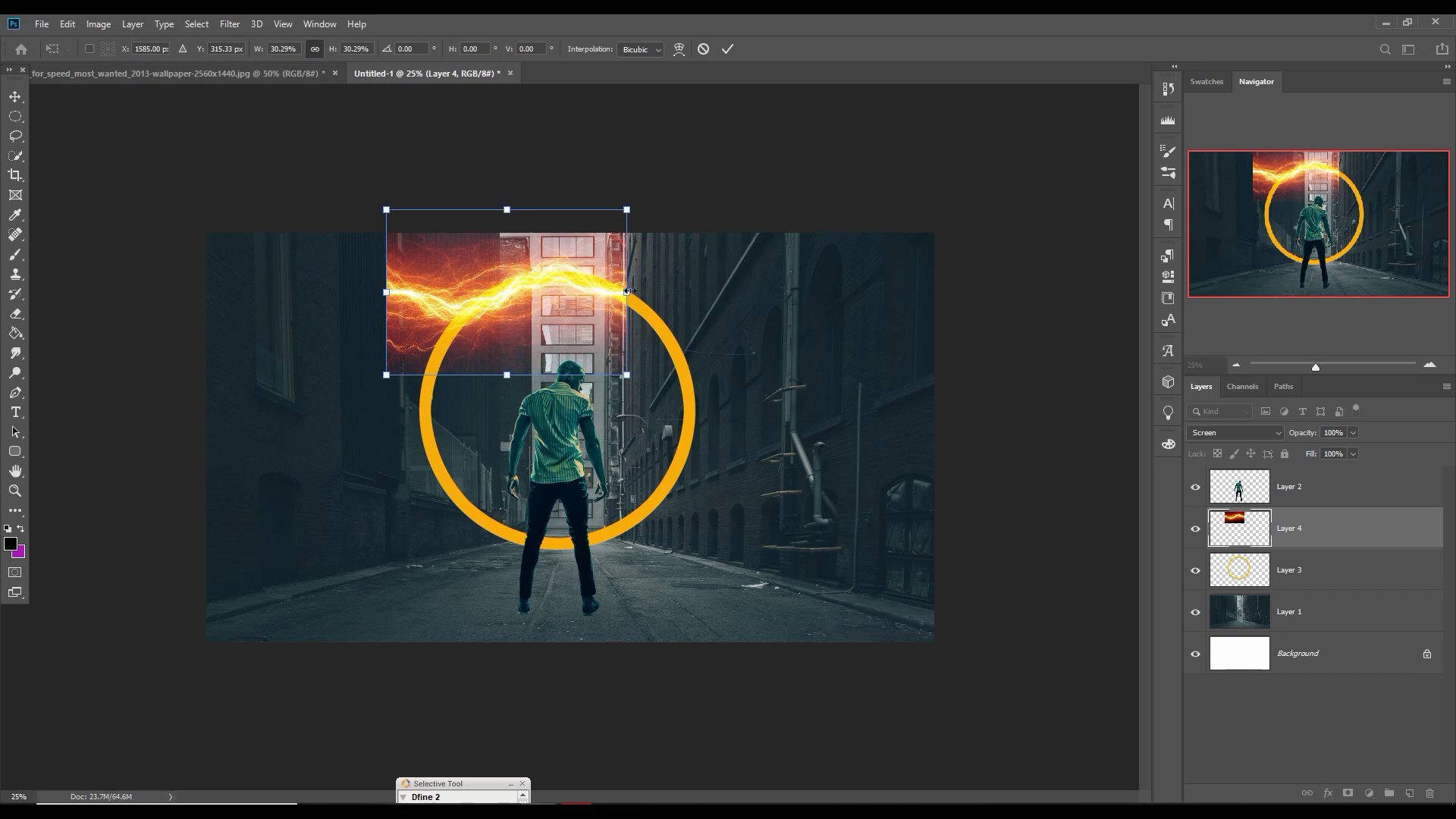
click(724, 50)
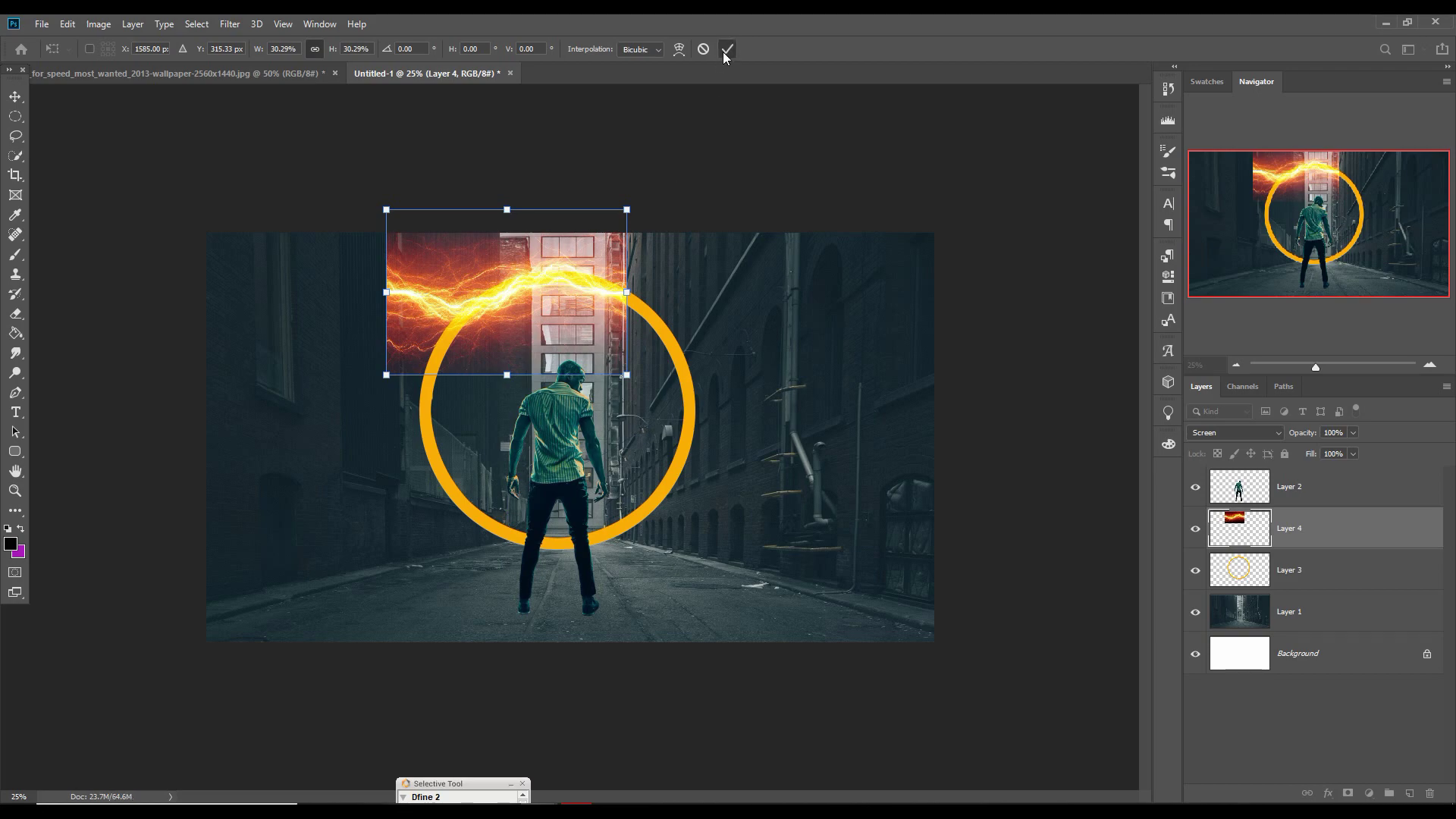
Duplicate the plasma layer, rotate the copy 44.58°, and align it with the ring's upper-right arc
right_click(1322, 530)
click(1161, 242)
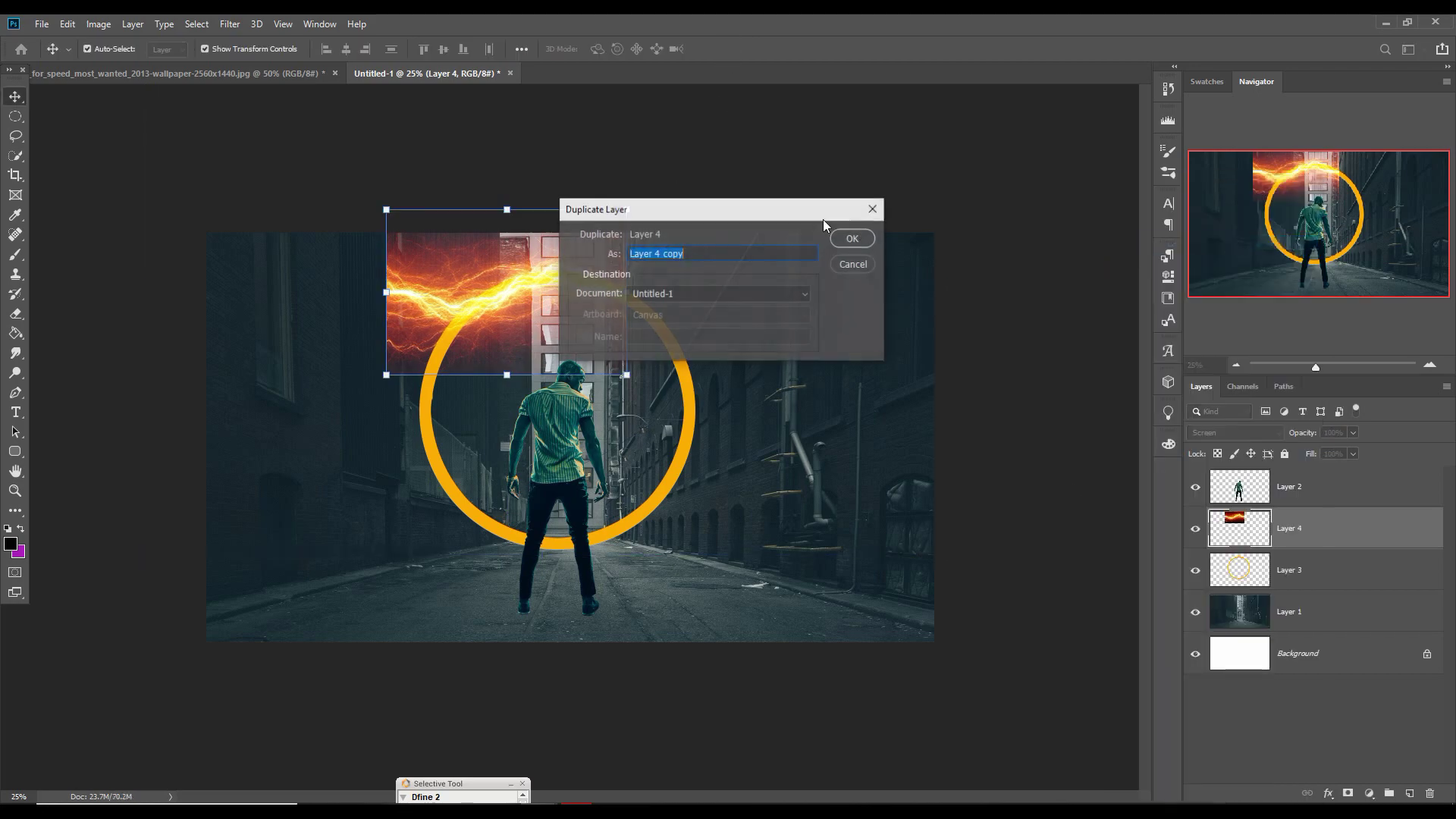
click(851, 238)
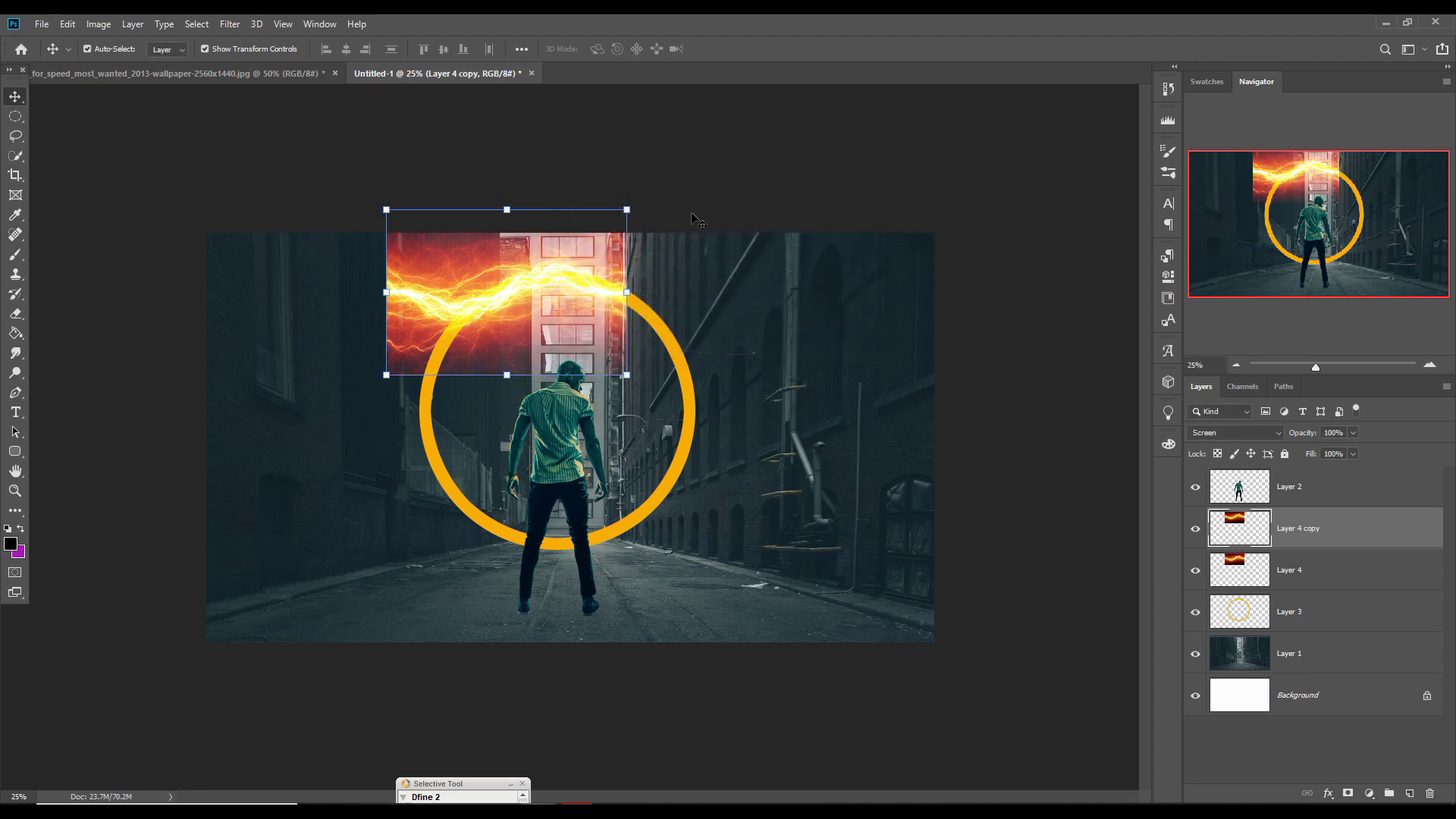
drag(638, 200, 676, 248)
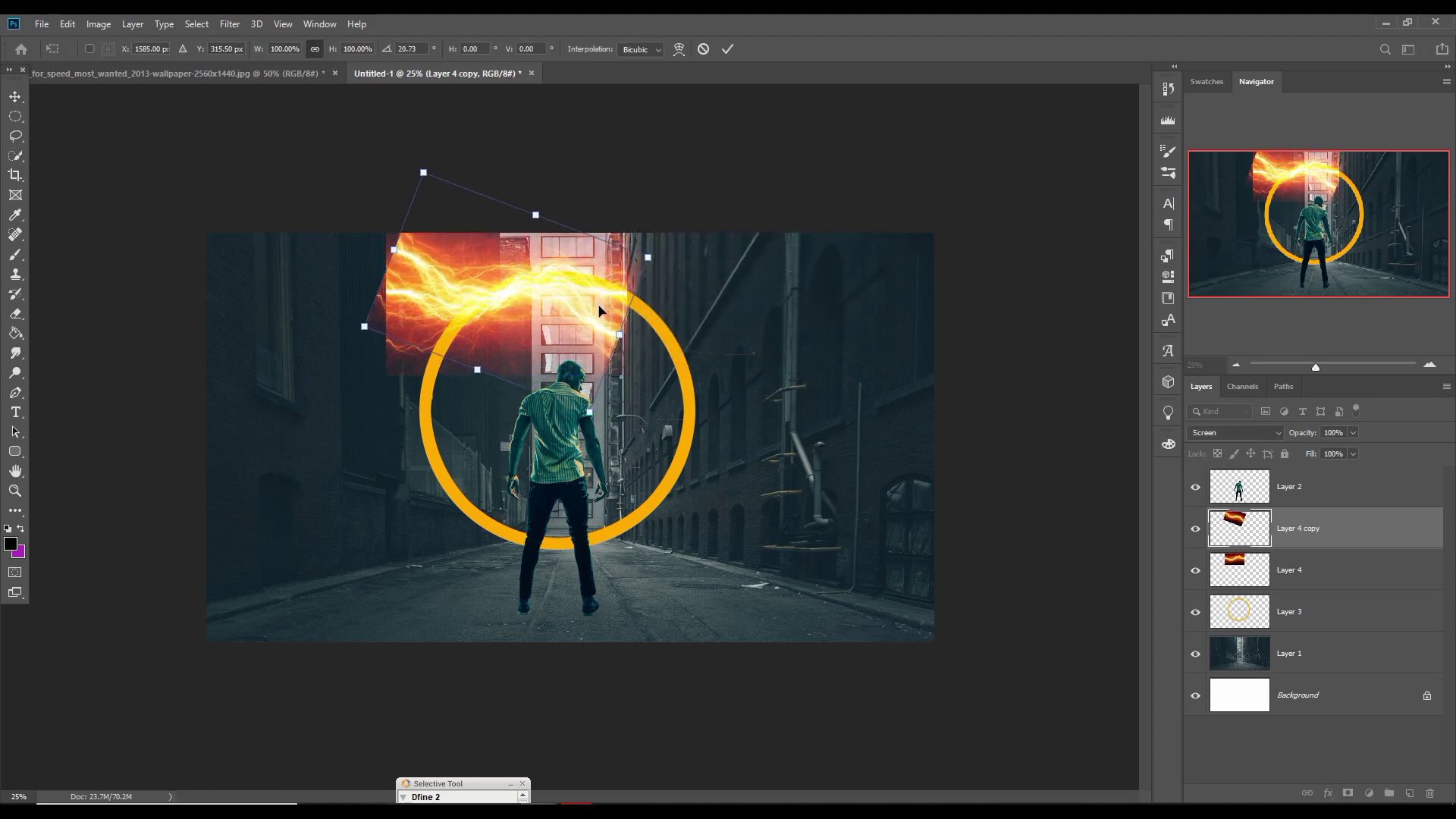
drag(563, 307, 666, 326)
drag(760, 262, 772, 344)
drag(640, 336, 658, 331)
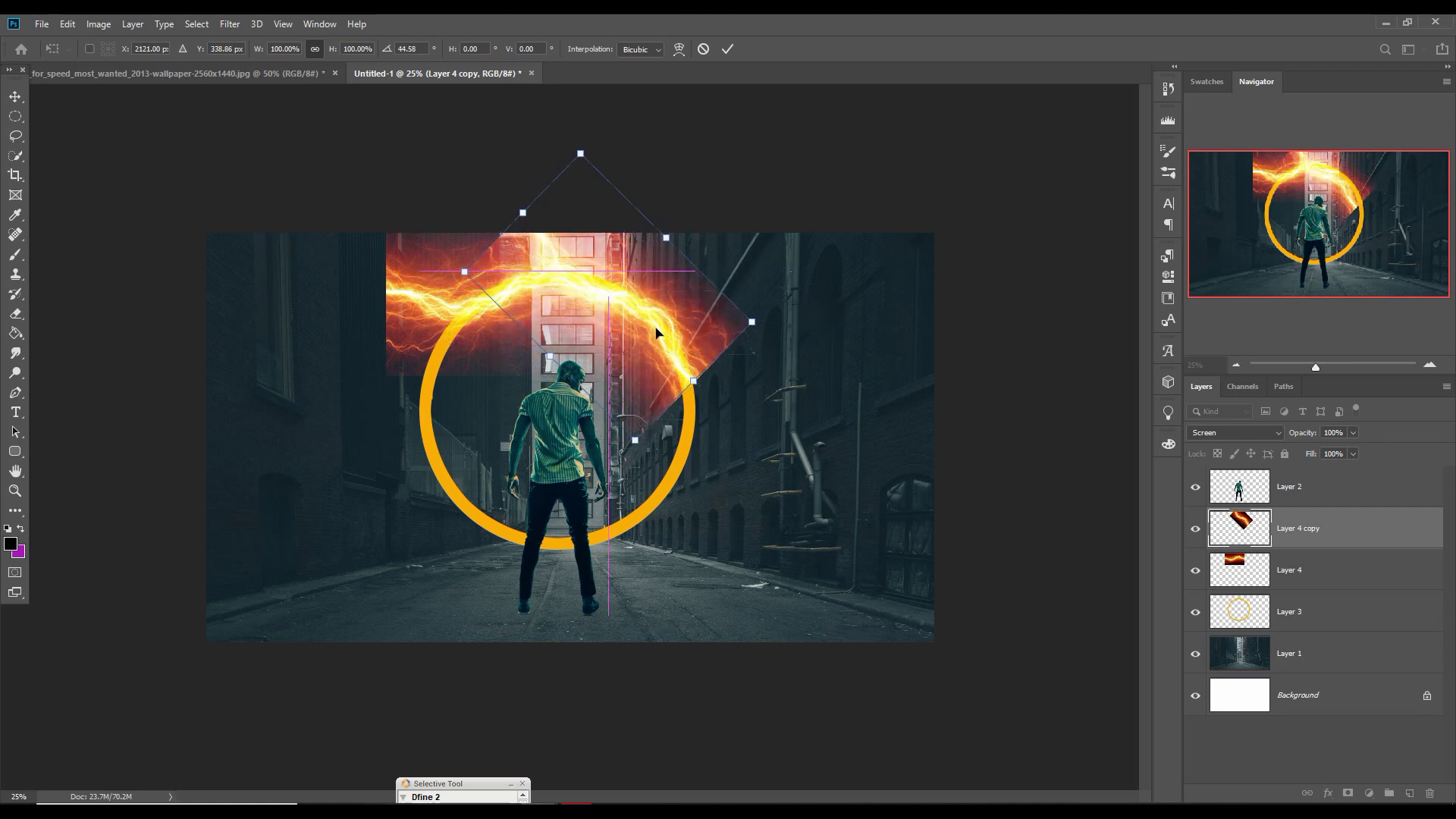
click(727, 50)
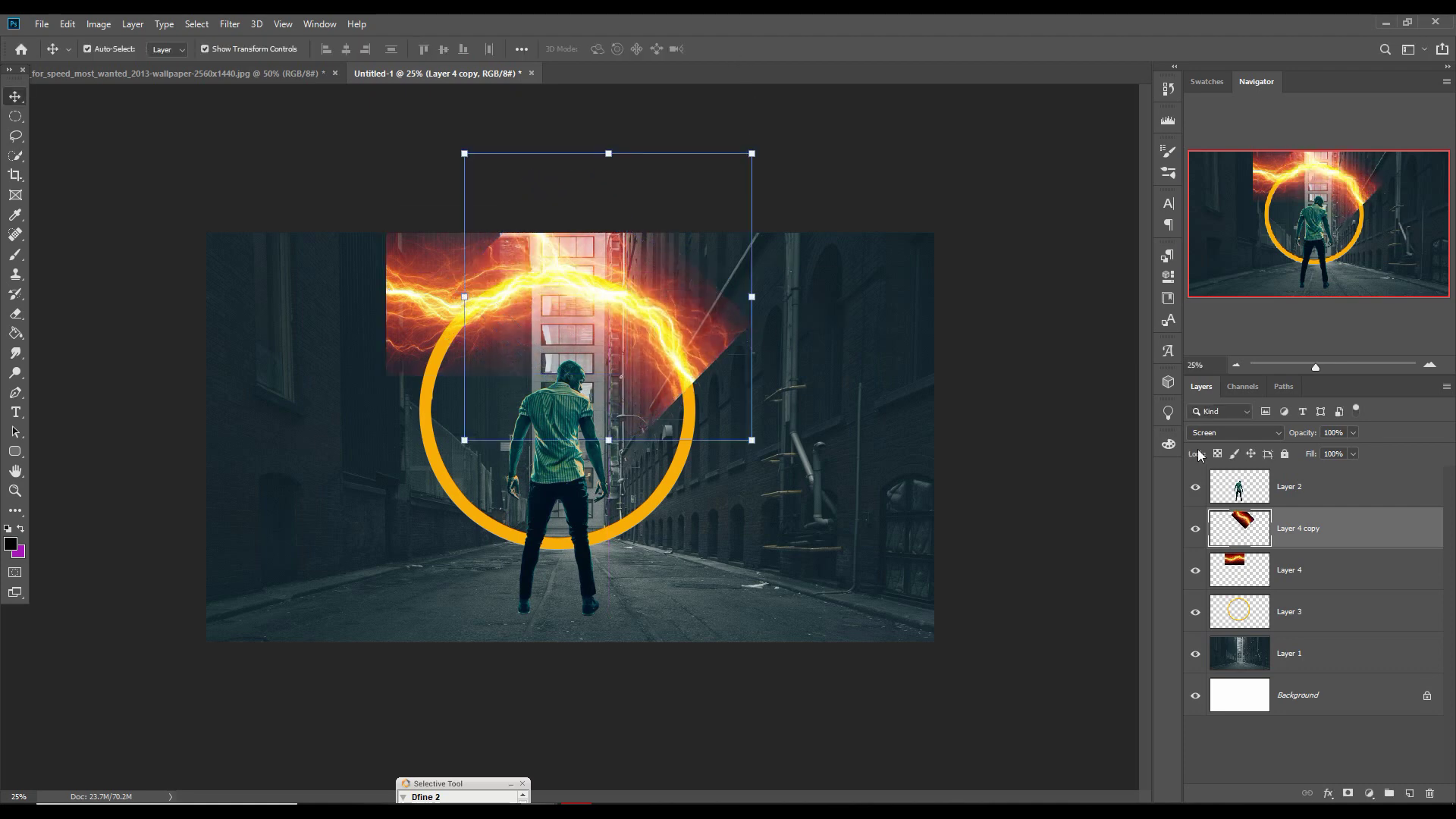
Make two more plasma copies, rotating and placing them along the right and lower-right arcs of the ring
right_click(1323, 535)
click(1159, 251)
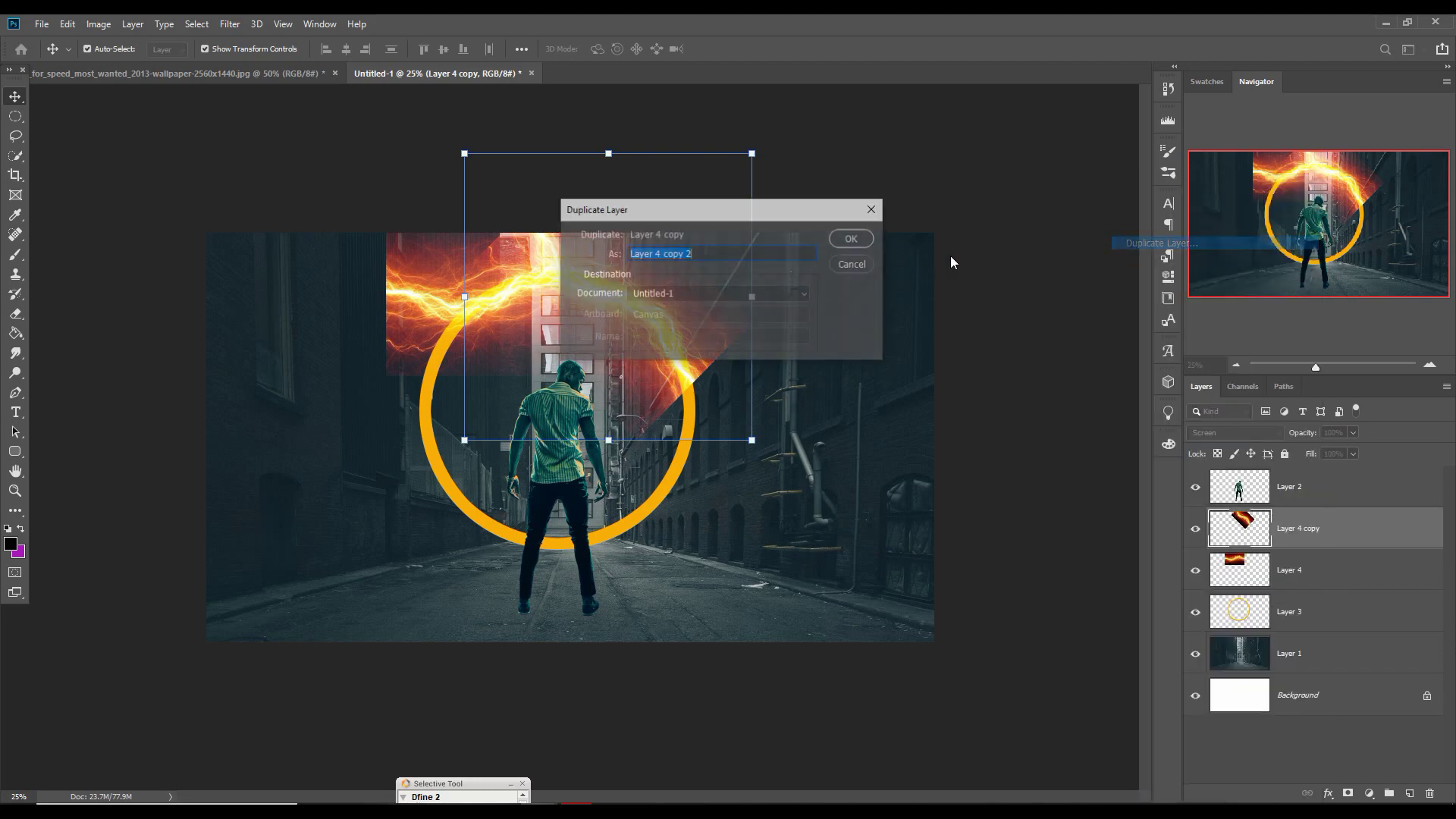
click(859, 242)
drag(797, 163, 838, 320)
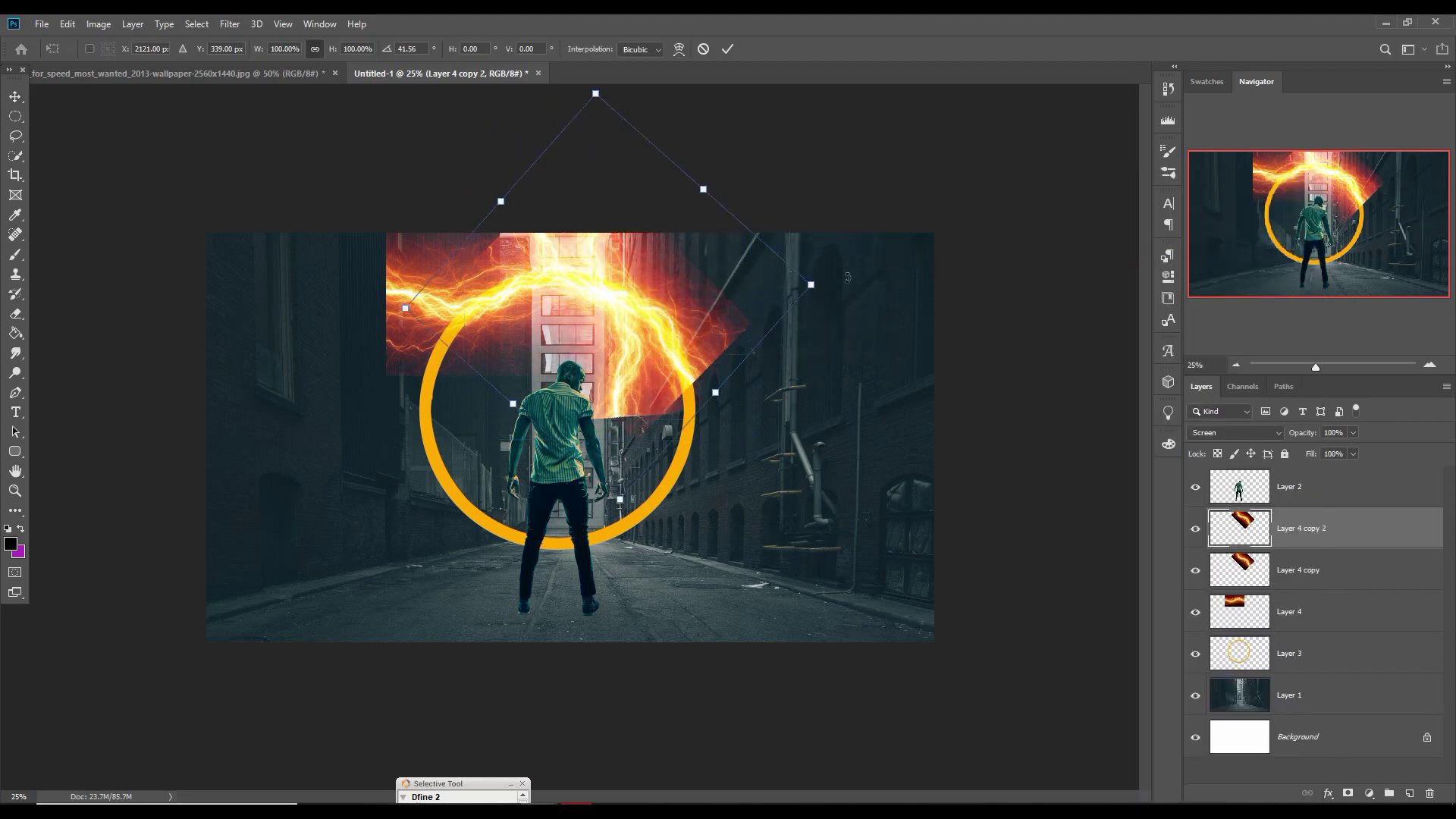
drag(615, 316, 676, 383)
drag(649, 431, 652, 532)
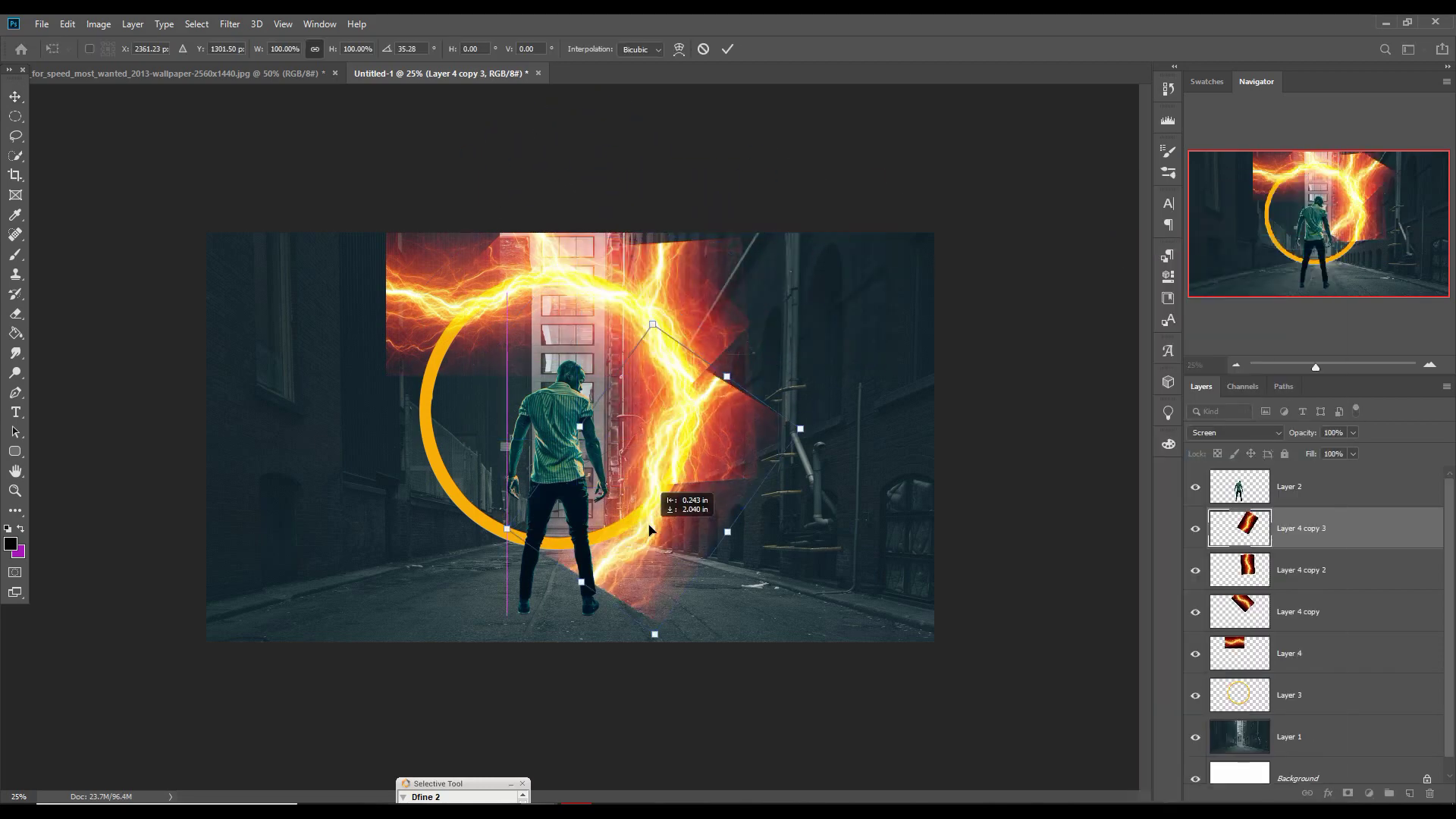
click(727, 49)
Duplicate the plasma layer again and rotate and place the copy along the bottom of the ring
right_click(1363, 531)
click(1189, 248)
click(849, 240)
drag(773, 329, 854, 553)
click(727, 49)
Add further plasma copies, rotating, resizing and placing them along the ring's lower-left and left arcs to close the energy circle
right_click(1363, 531)
click(1189, 249)
click(849, 240)
drag(354, 386, 474, 326)
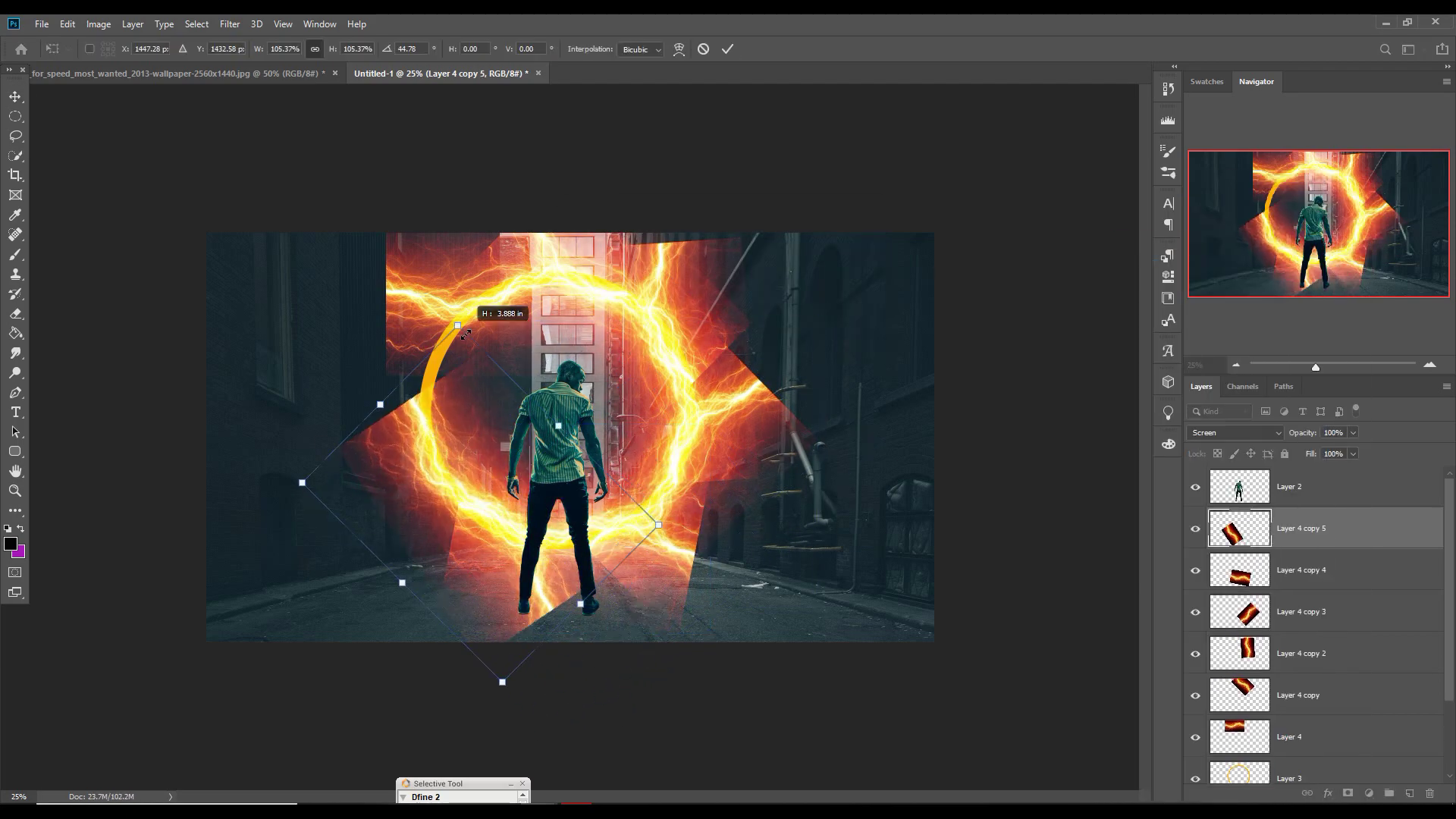
drag(668, 319, 745, 508)
drag(489, 461, 455, 384)
click(728, 49)
Add a layer mask to Layer 4 copy and paint out its glow above the ring with a soft black brush at 59% opacity
click(1363, 737)
click(1348, 794)
key(b)
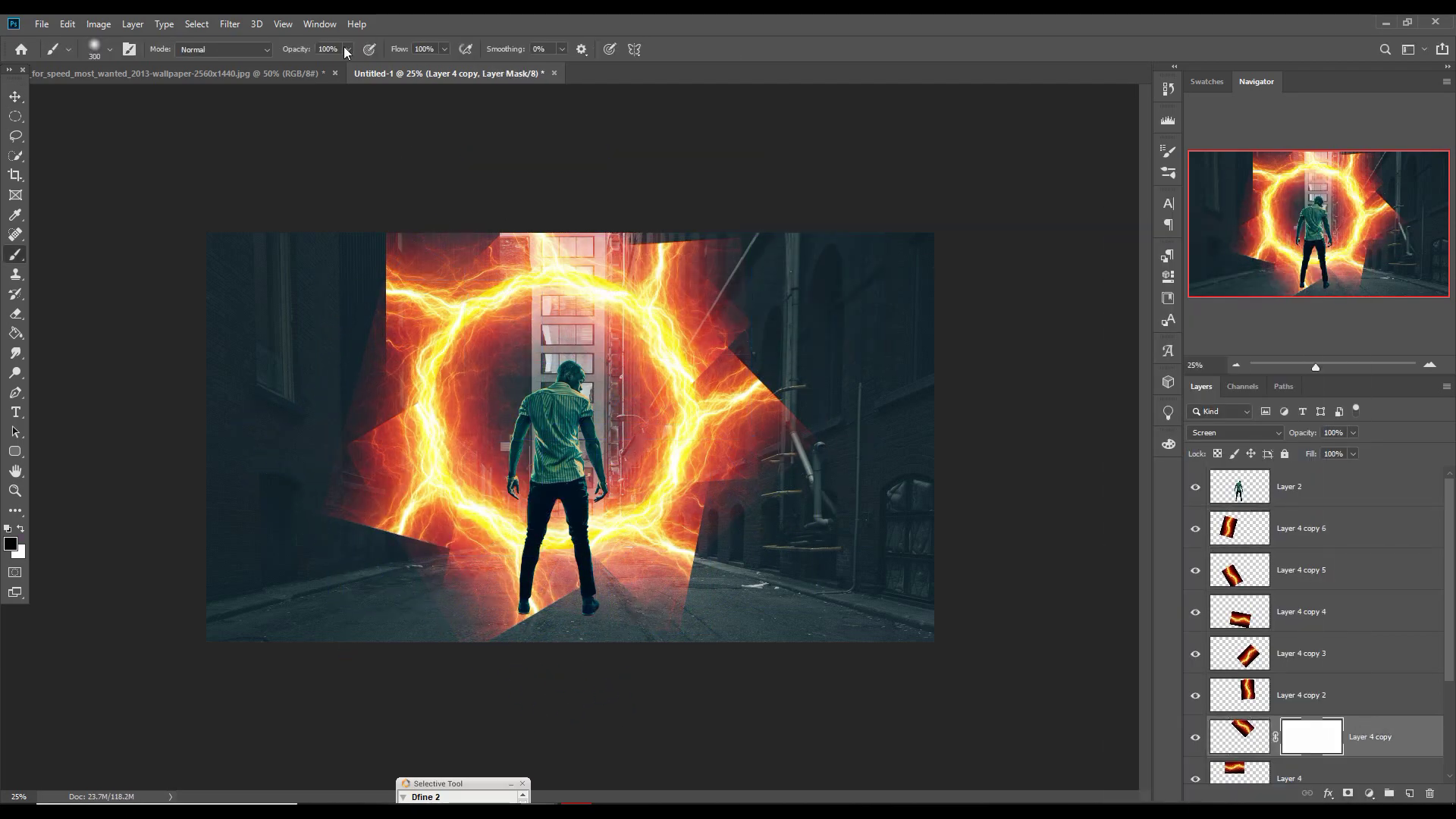
drag(348, 50, 319, 69)
mouse_move(600, 199)
mouse_down()
mouse_move(523, 199)
mouse_move(660, 217)
mouse_up()
Add layer masks to Layer 4 and Layer 4 copy 2 and brush away their plasma edges outside the ring
click(1291, 778)
click(1348, 793)
mouse_move(383, 304)
mouse_down()
mouse_move(396, 235)
mouse_move(486, 246)
mouse_up()
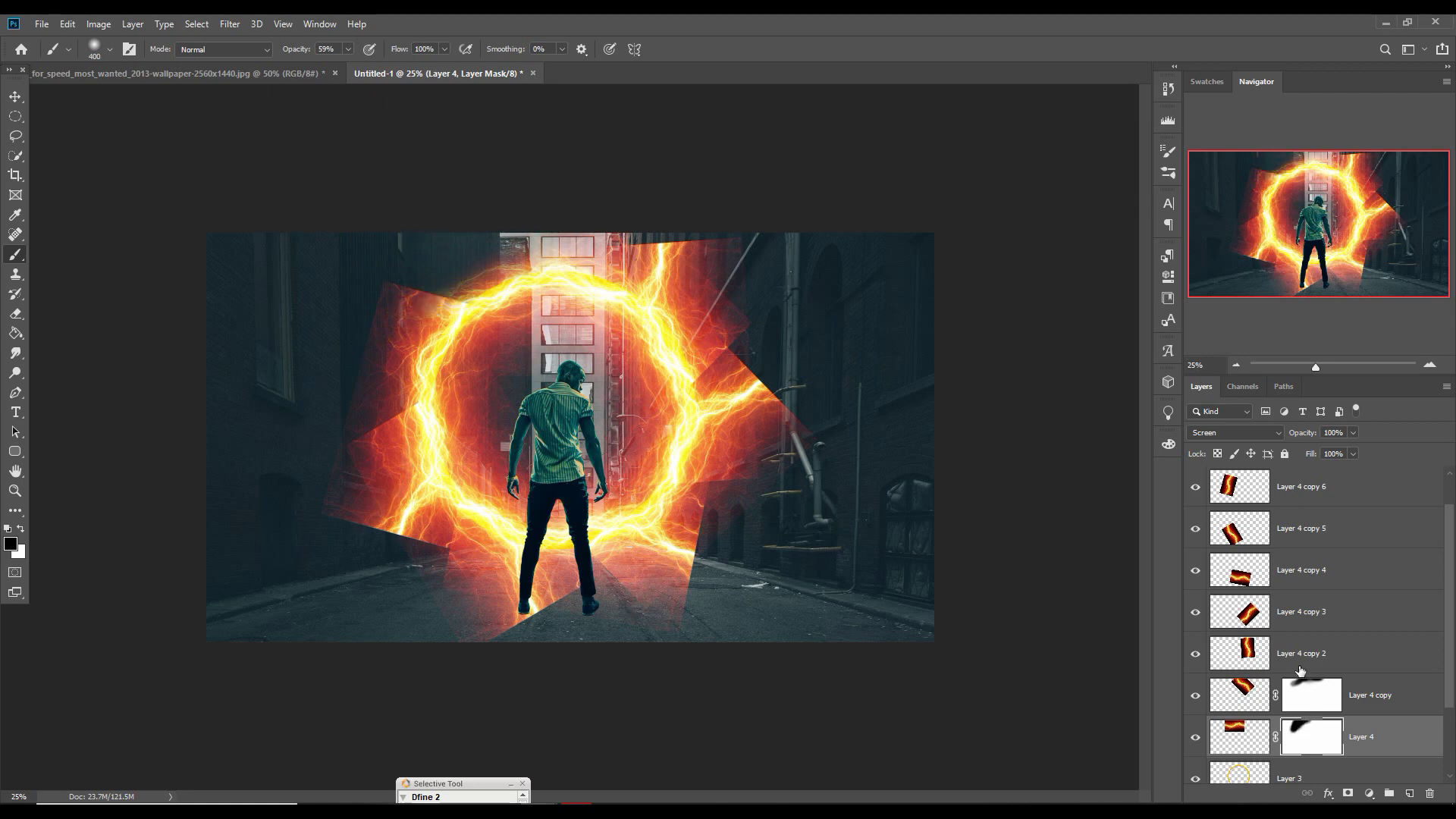
click(1302, 655)
click(1348, 793)
drag(661, 247, 747, 304)
Mask Layer 4 copy 3 and Layer 4 copy 4, brushing away the plasma outside the ring's right and lower sides
click(1302, 570)
click(1317, 612)
click(1348, 794)
drag(690, 523, 751, 357)
click(1302, 570)
click(1348, 793)
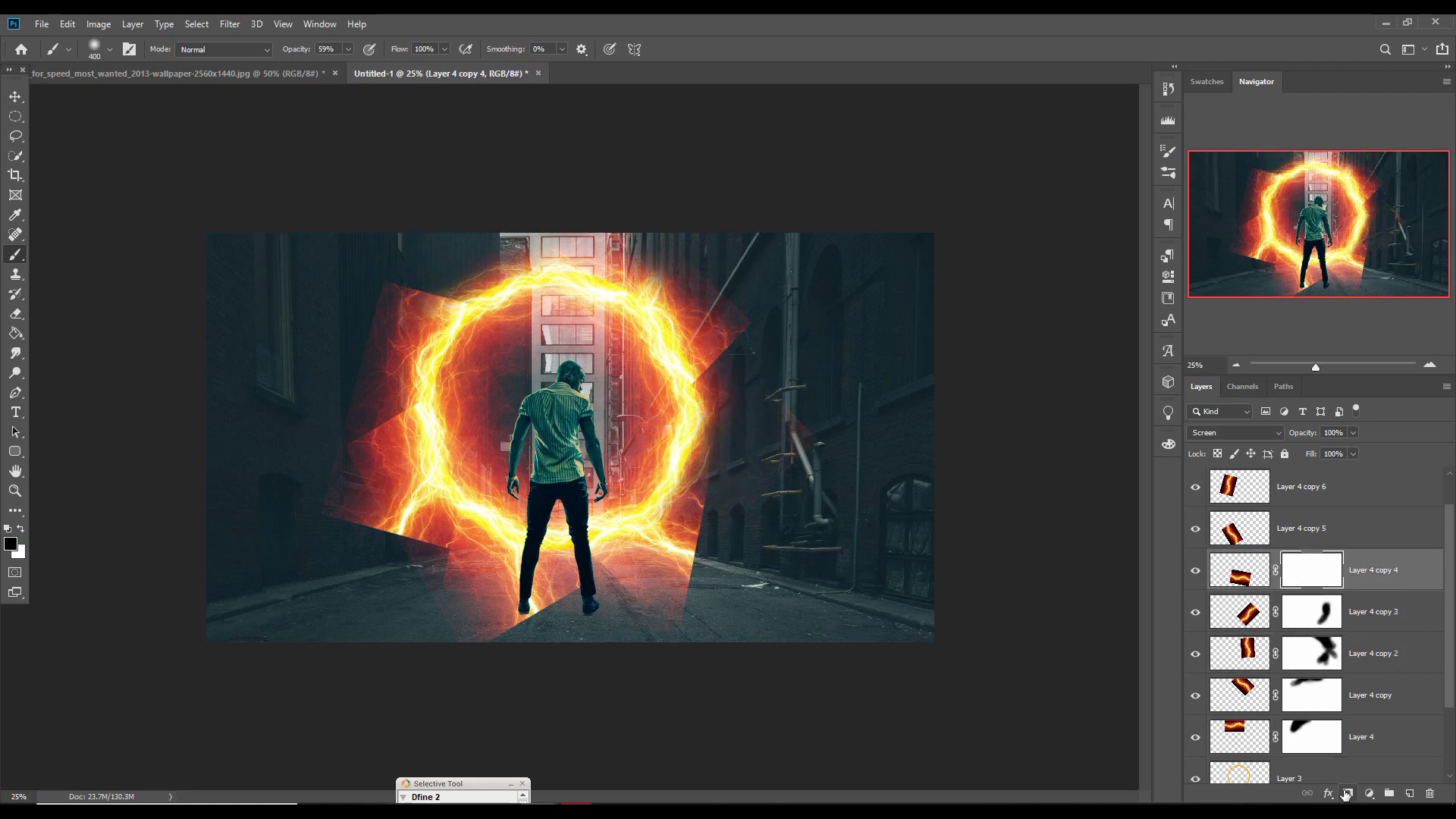
drag(701, 524, 652, 588)
click(1196, 572)
click(1196, 572)
Mask Layer 4 copy 5 and Layer 4 copy 6, brushing away the plasma outside the ring's lower-left and left sides
click(1302, 528)
click(1347, 793)
mouse_move(455, 558)
mouse_down()
mouse_move(505, 611)
mouse_move(550, 596)
mouse_move(420, 292)
mouse_move(393, 508)
mouse_up()
click(1302, 487)
click(1348, 794)
click(1312, 529)
mouse_move(372, 440)
mouse_down()
mouse_move(395, 508)
mouse_move(391, 364)
mouse_up()
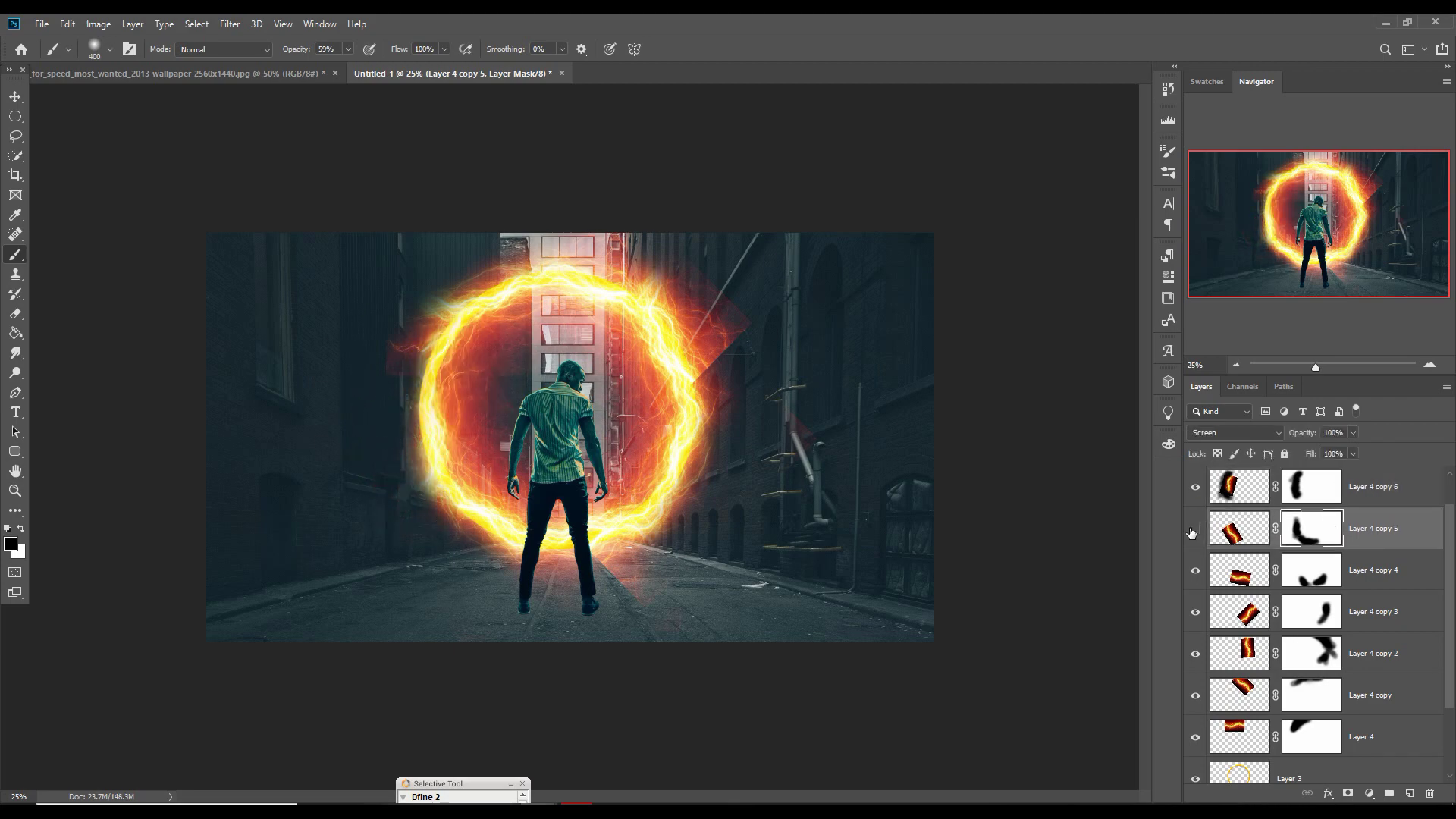
Brush away the leftover plasma outside the ring's upper-left and upper-right edges on the masks of Layer 4 copy and Layer 4
click(1195, 695)
click(1195, 695)
click(1312, 696)
drag(725, 361, 726, 322)
drag(401, 320, 405, 364)
click(1312, 737)
mouse_move(603, 254)
mouse_down()
mouse_move(664, 256)
mouse_move(713, 329)
mouse_up()
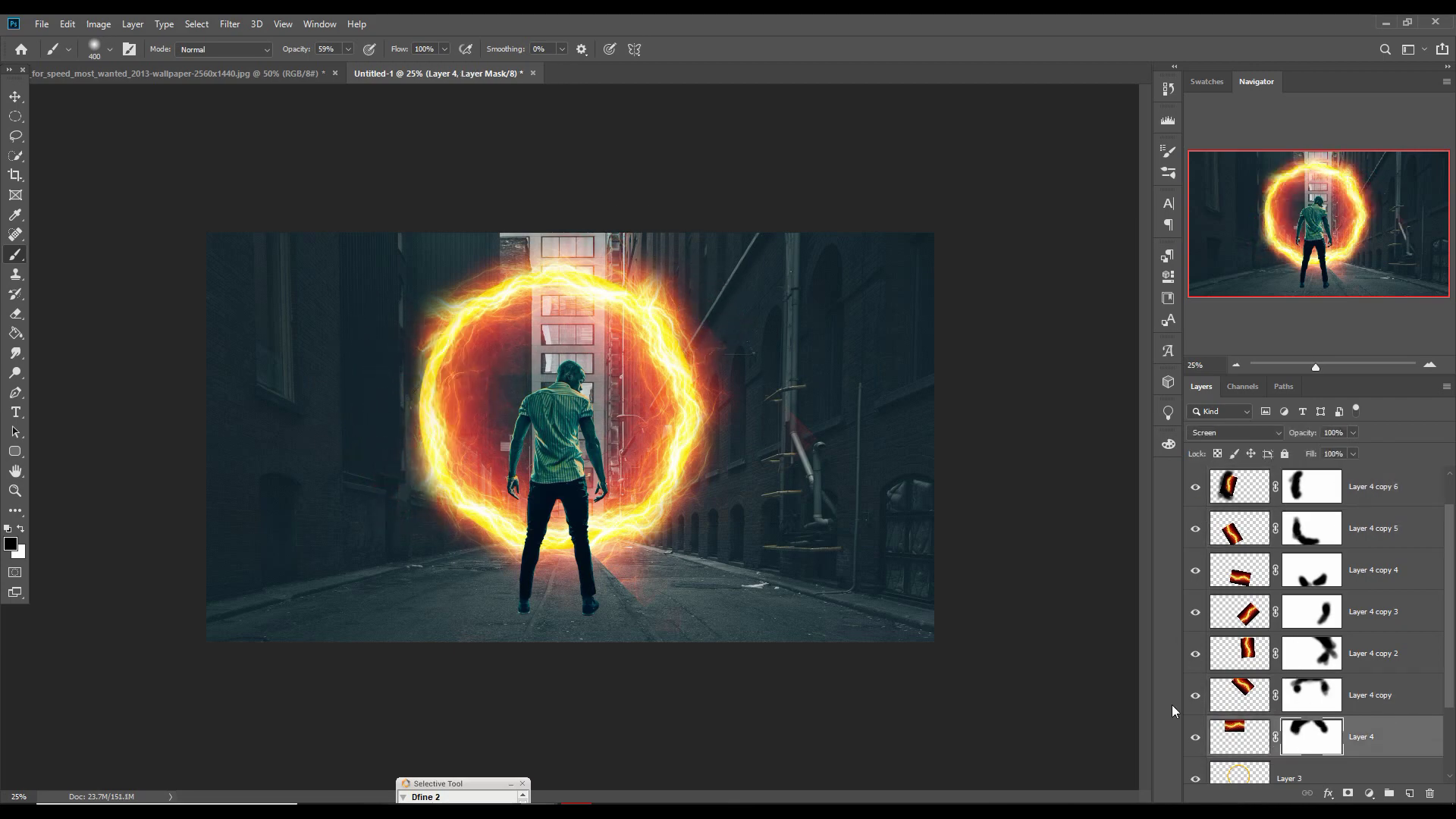
Paint the masks of Layer 4 copy 2 and Layer 4 black along the outside of the ring's left edge
click(1311, 654)
drag(436, 299, 416, 365)
click(1311, 737)
drag(403, 425, 411, 536)
Bring the Most Wanted wallpaper into the composite, place it directly above Layer 1, and scale it down behind the ring
key(v)
drag(178, 73, 910, 187)
mouse_move(857, 333)
mouse_down()
mouse_move(715, 299)
mouse_move(607, 356)
mouse_up()
drag(1289, 596, 1289, 699)
drag(848, 226, 812, 247)
drag(607, 364, 595, 396)
key(Return)
Add a layer mask to the wallpaper layer and brush away everything outside the ring with a soft black brush at 100% opacity
click(1348, 794)
key(b)
drag(426, 258, 409, 531)
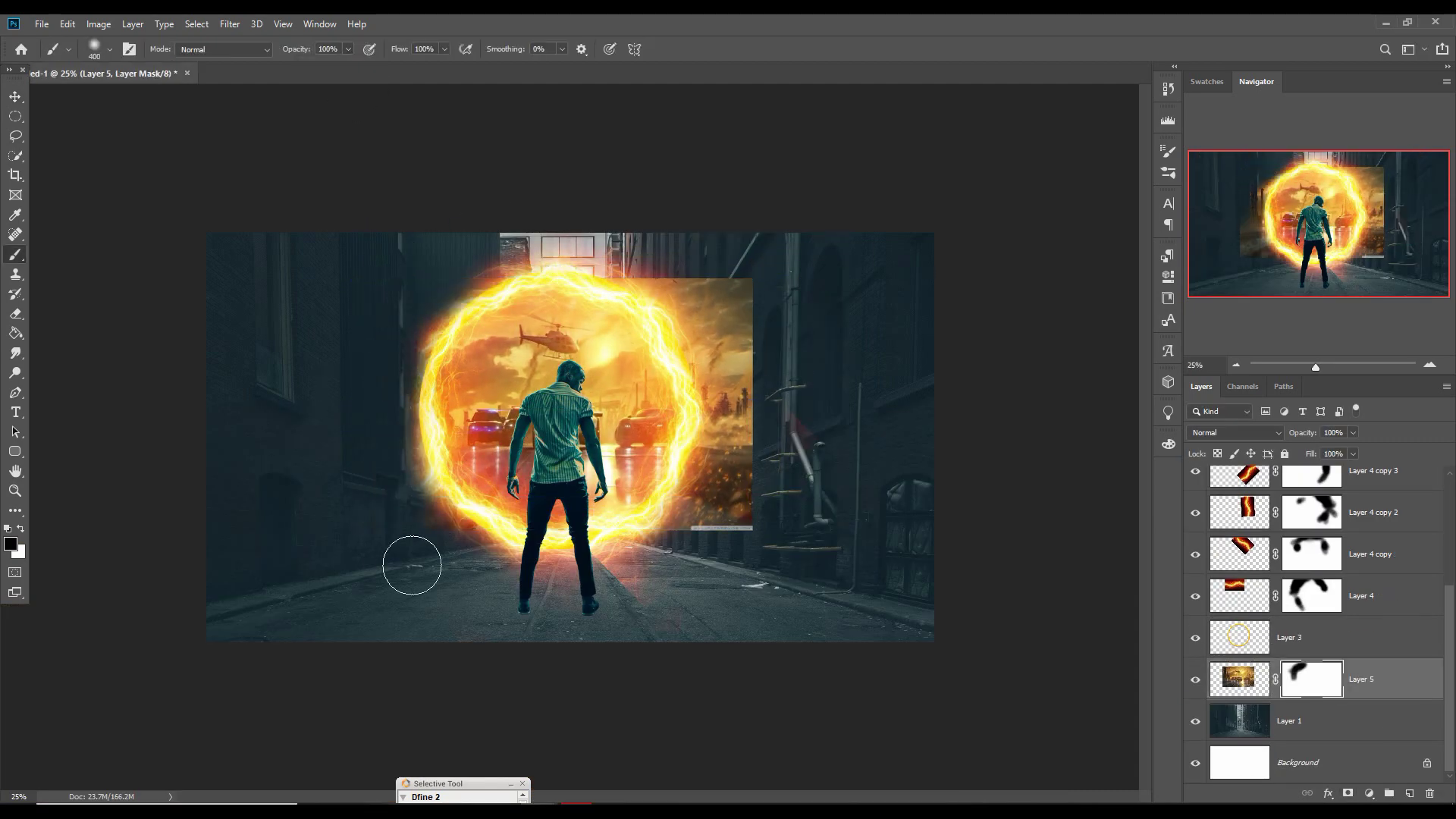
key(bracketleft)
key(bracketleft)
key(bracketleft)
key(bracketleft)
mouse_move(668, 520)
mouse_down()
mouse_move(655, 293)
mouse_move(709, 448)
mouse_up()
key(bracketright)
key(bracketright)
key(bracketright)
mouse_move(732, 288)
mouse_down()
mouse_move(675, 546)
mouse_move(600, 591)
mouse_up()
click(1311, 476)
key(v)
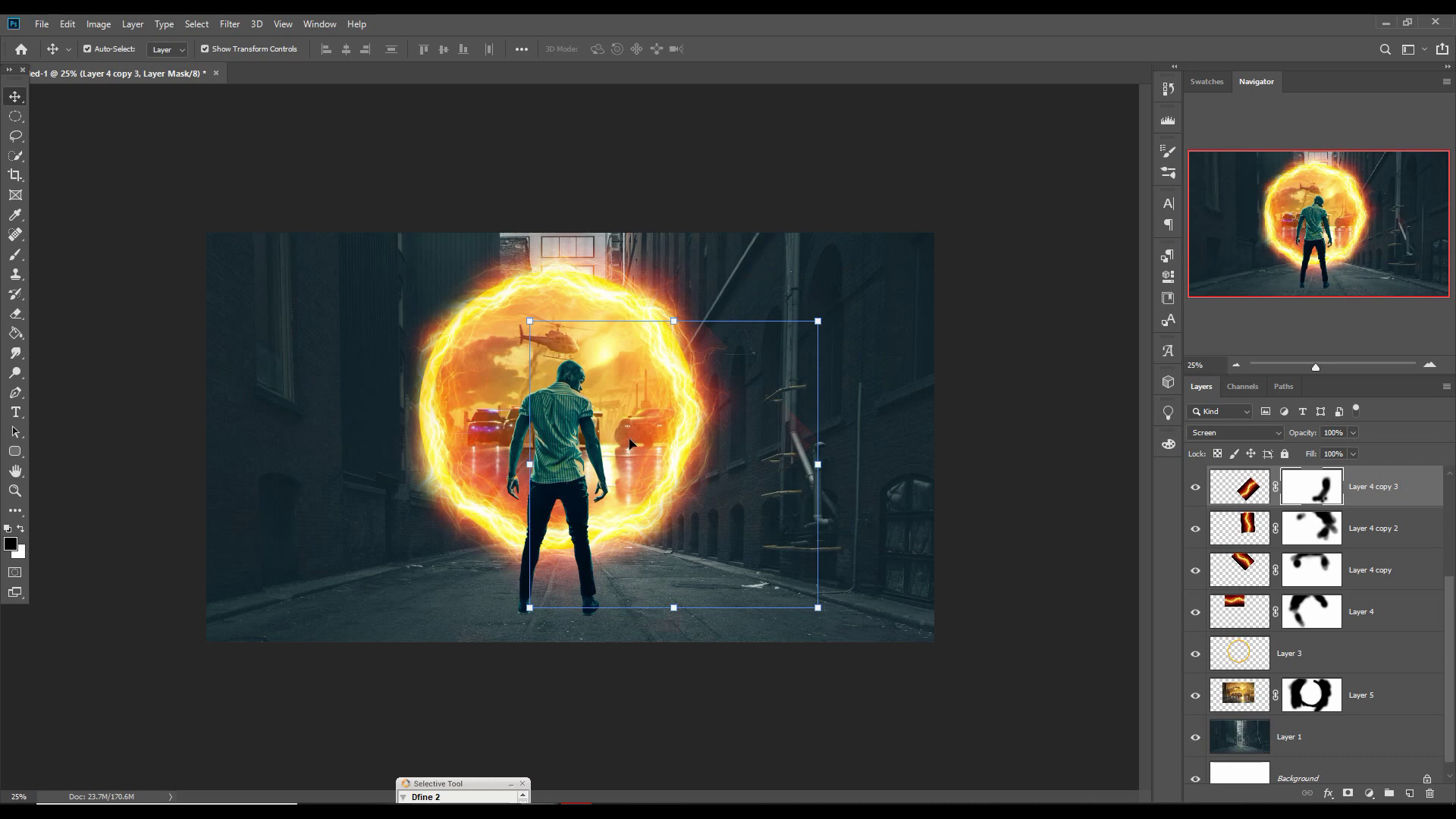
Add a new layer directly beneath the man and dab one soft black spot at his left foot
scroll(1408, 589, up, 3)
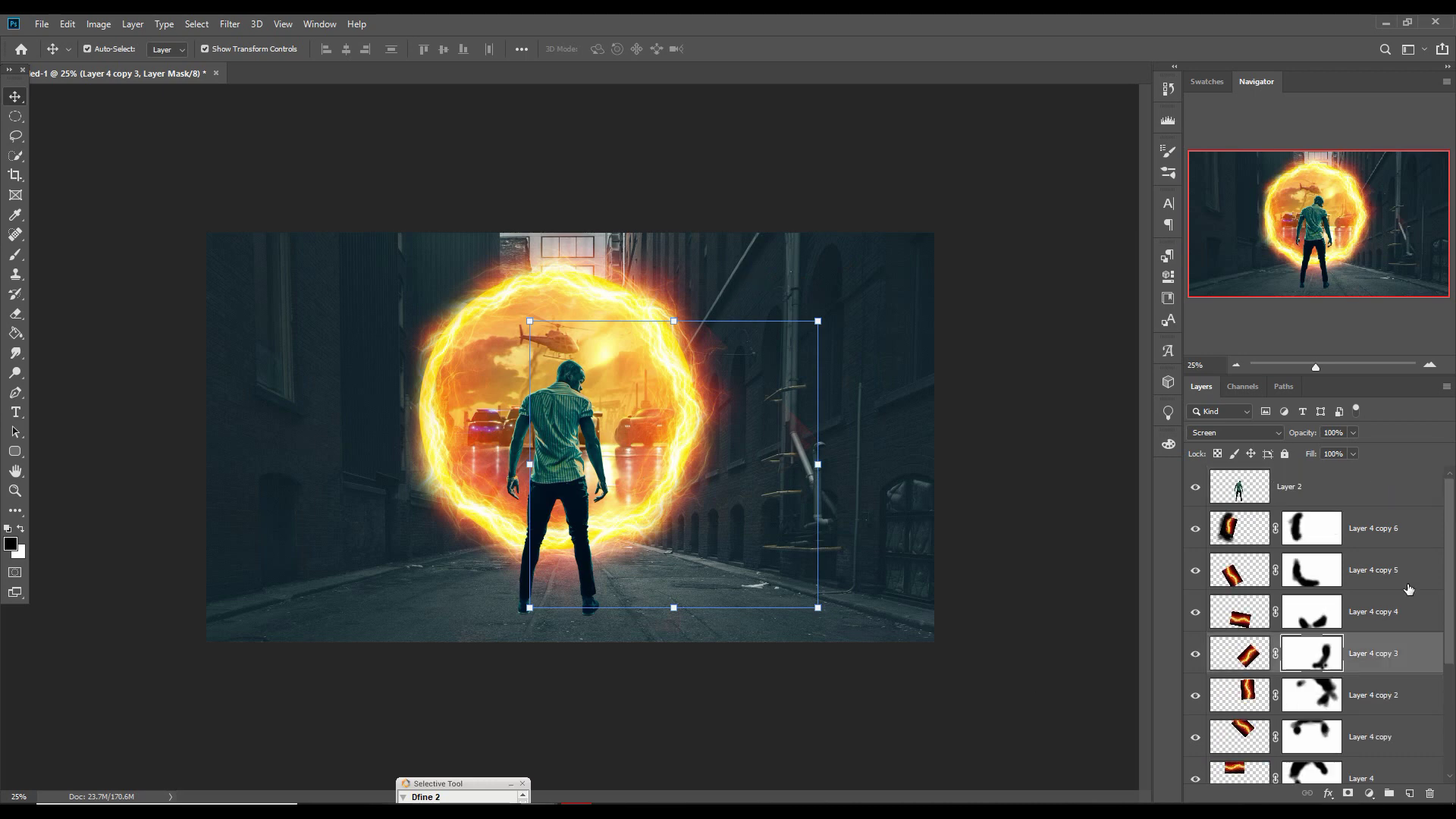
click(1283, 483)
click(1195, 489)
click(1195, 489)
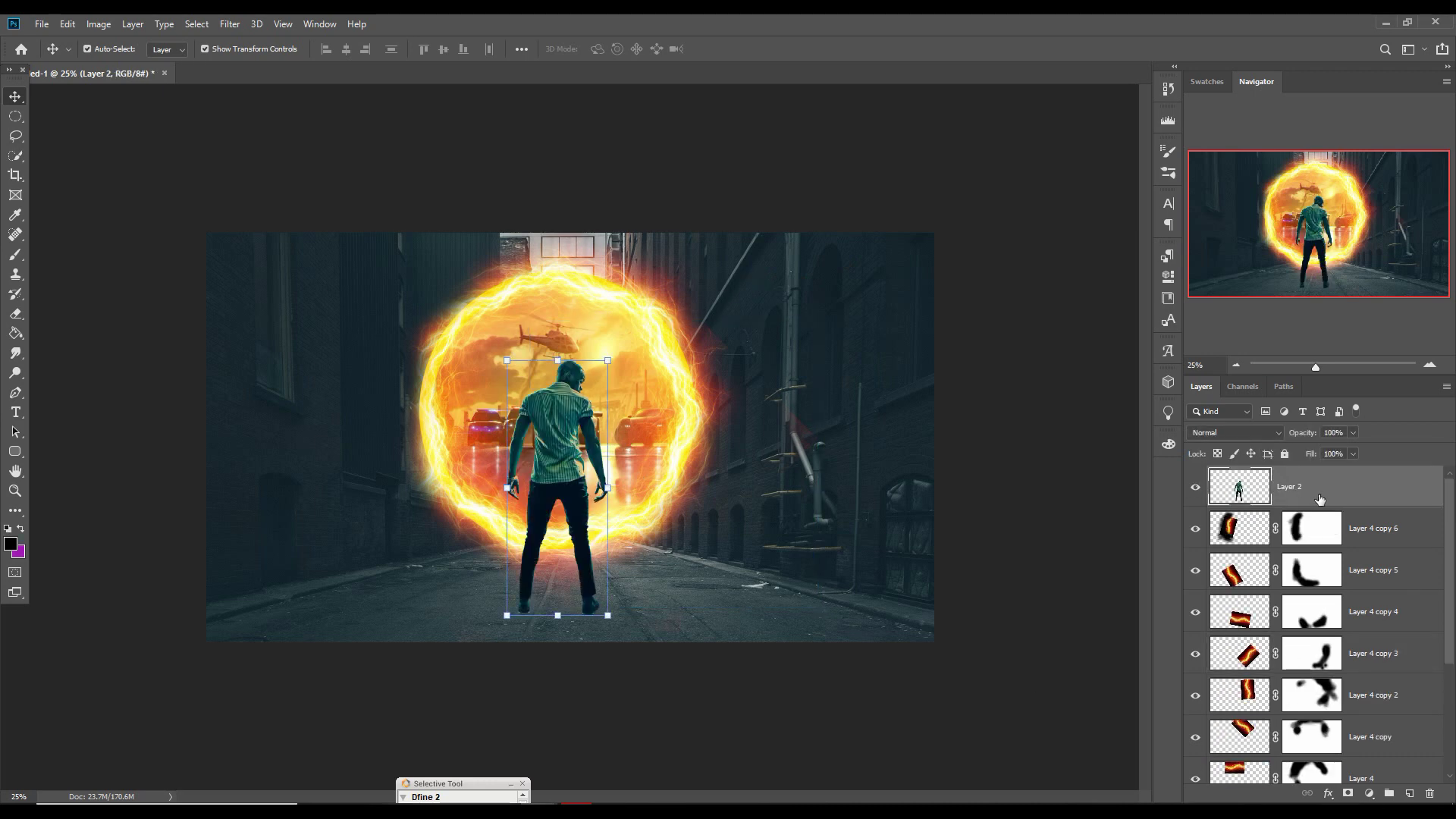
click(1352, 523)
click(1410, 793)
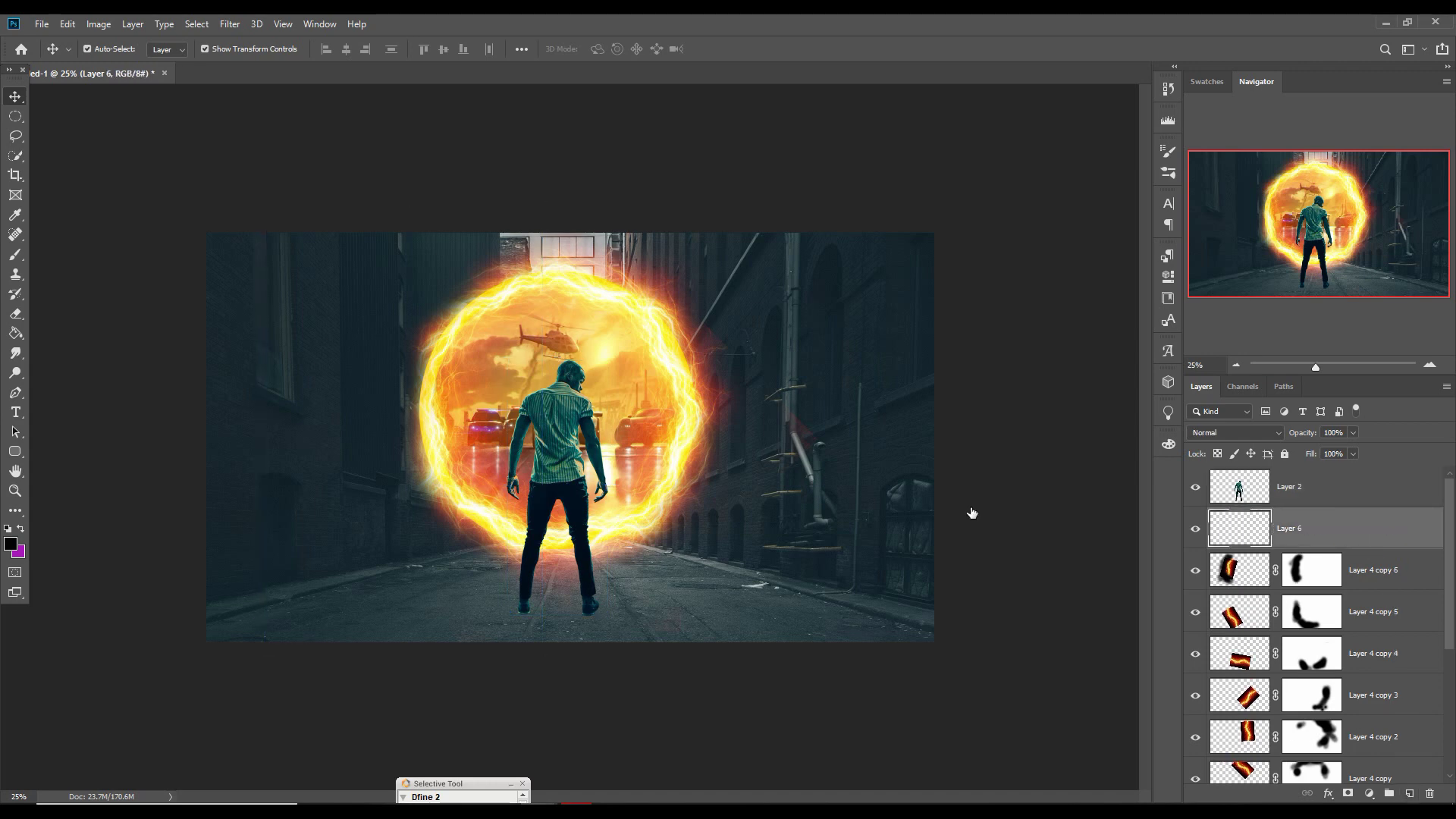
click(13, 256)
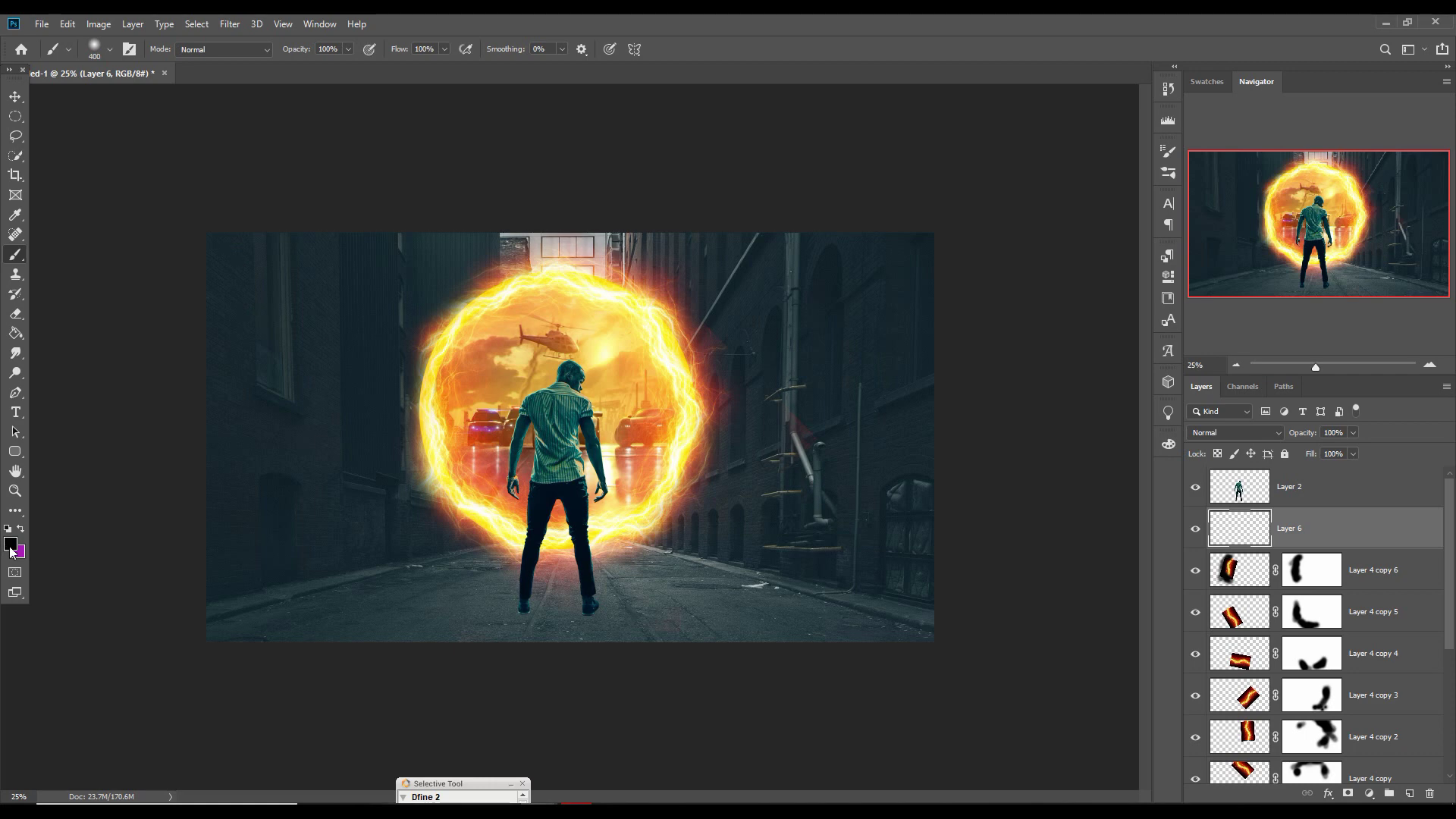
key(bracketleft)
key(bracketleft)
click(527, 606)
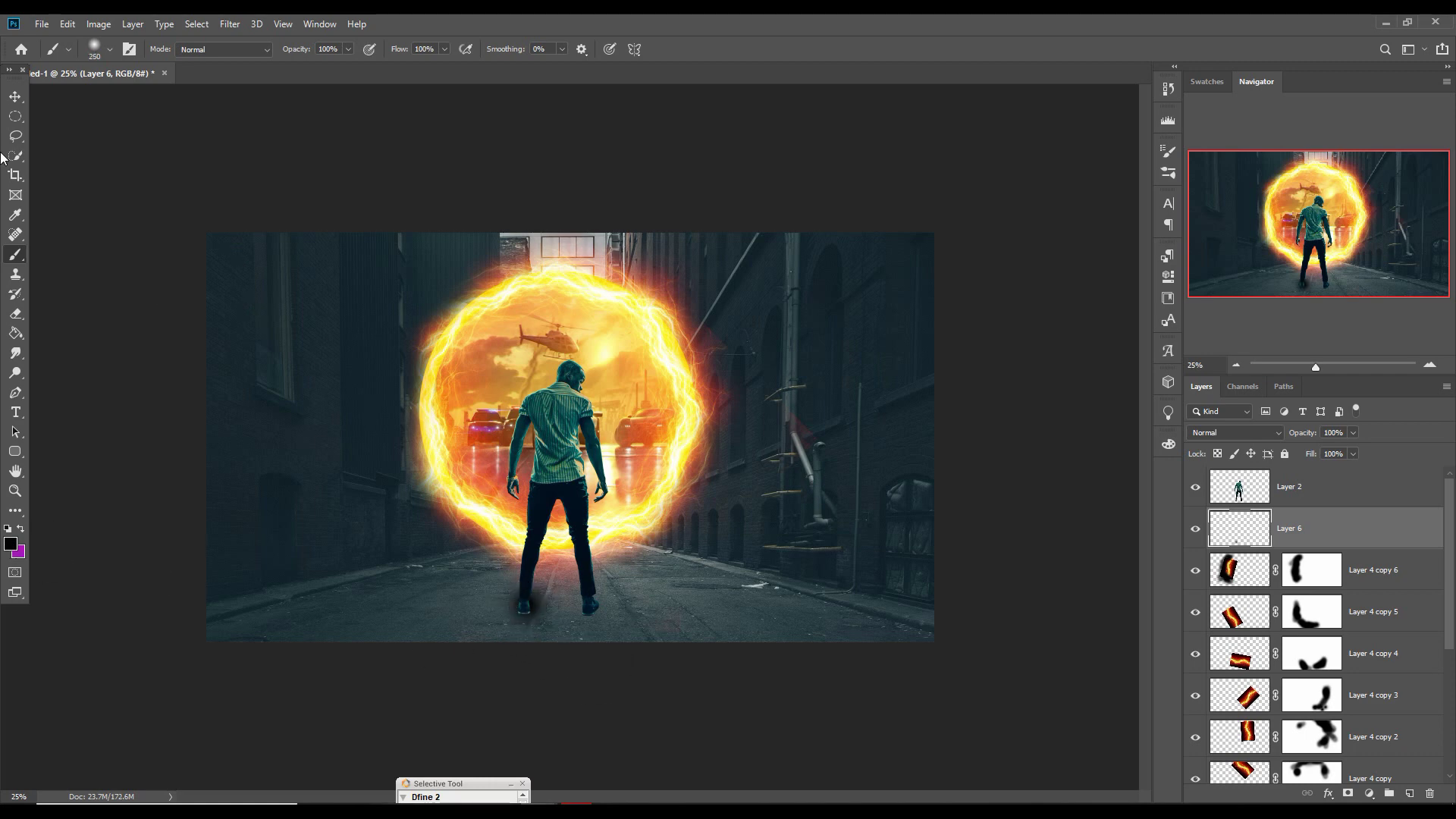
Stretch the black spot into a flat ground shadow about 805% wide and 52% high beneath the man's feet
click(15, 97)
drag(564, 605, 844, 604)
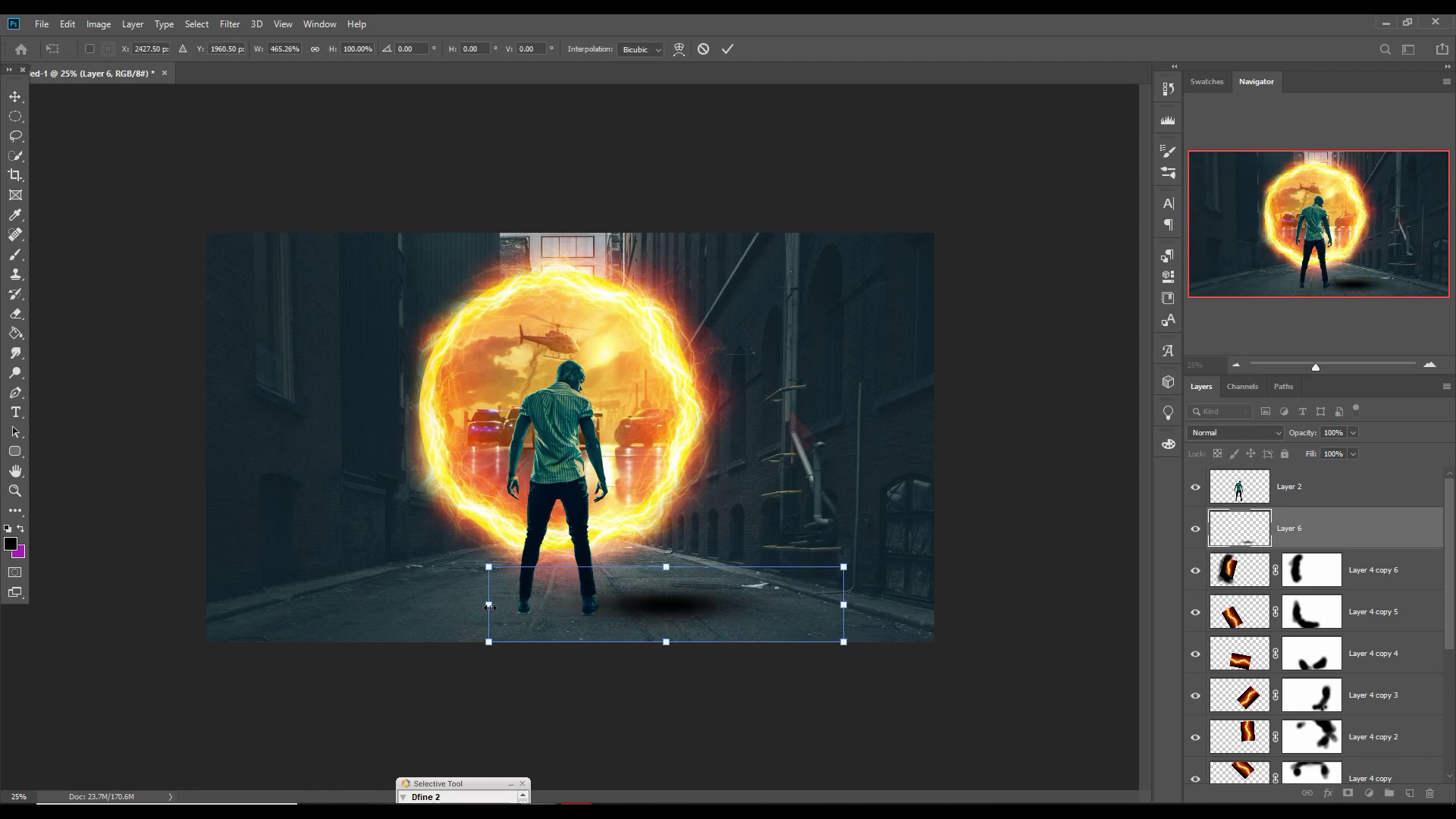
drag(489, 605, 234, 605)
drag(623, 610, 637, 620)
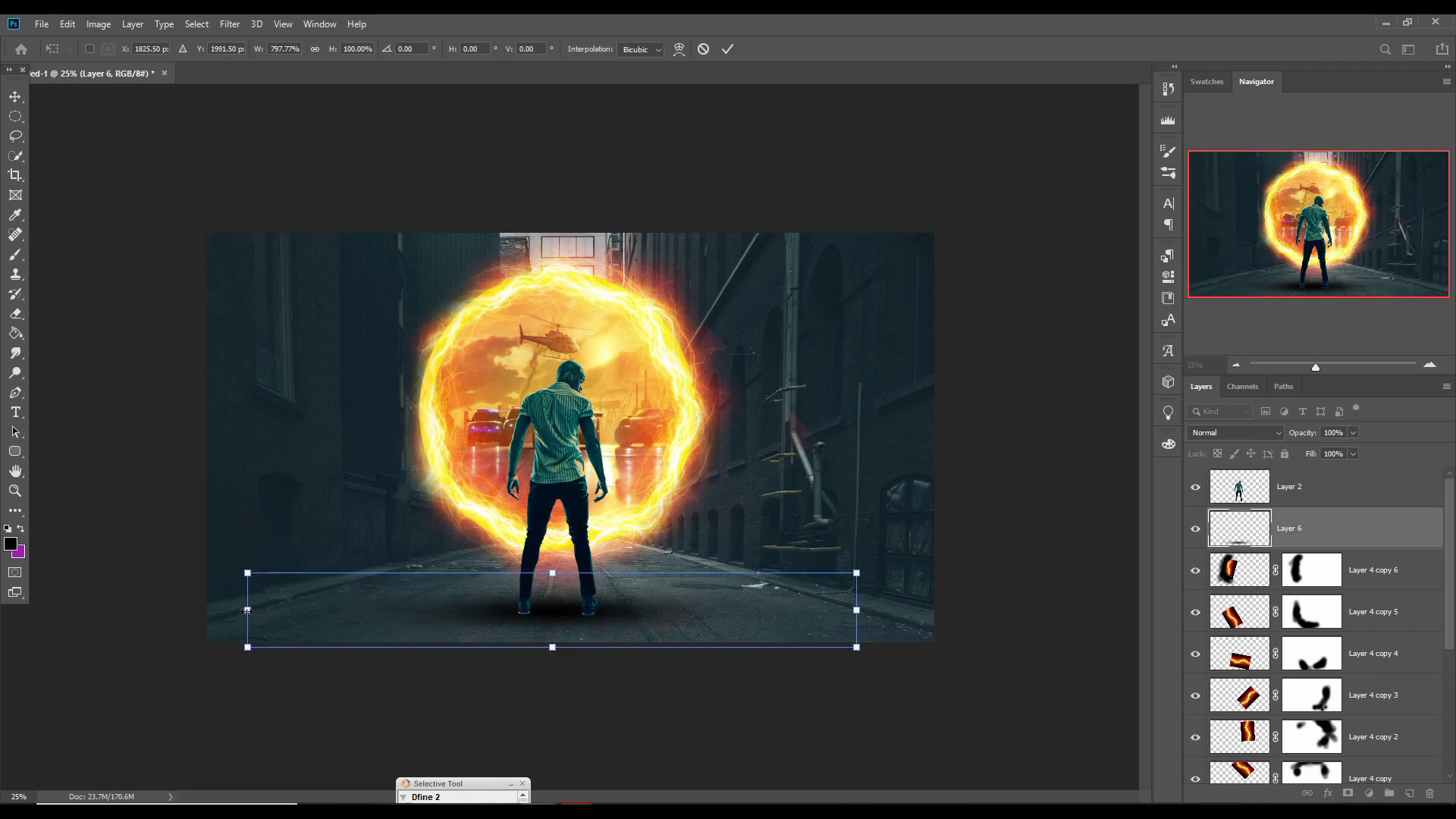
drag(247, 610, 242, 610)
drag(551, 572, 551, 585)
drag(552, 647, 554, 607)
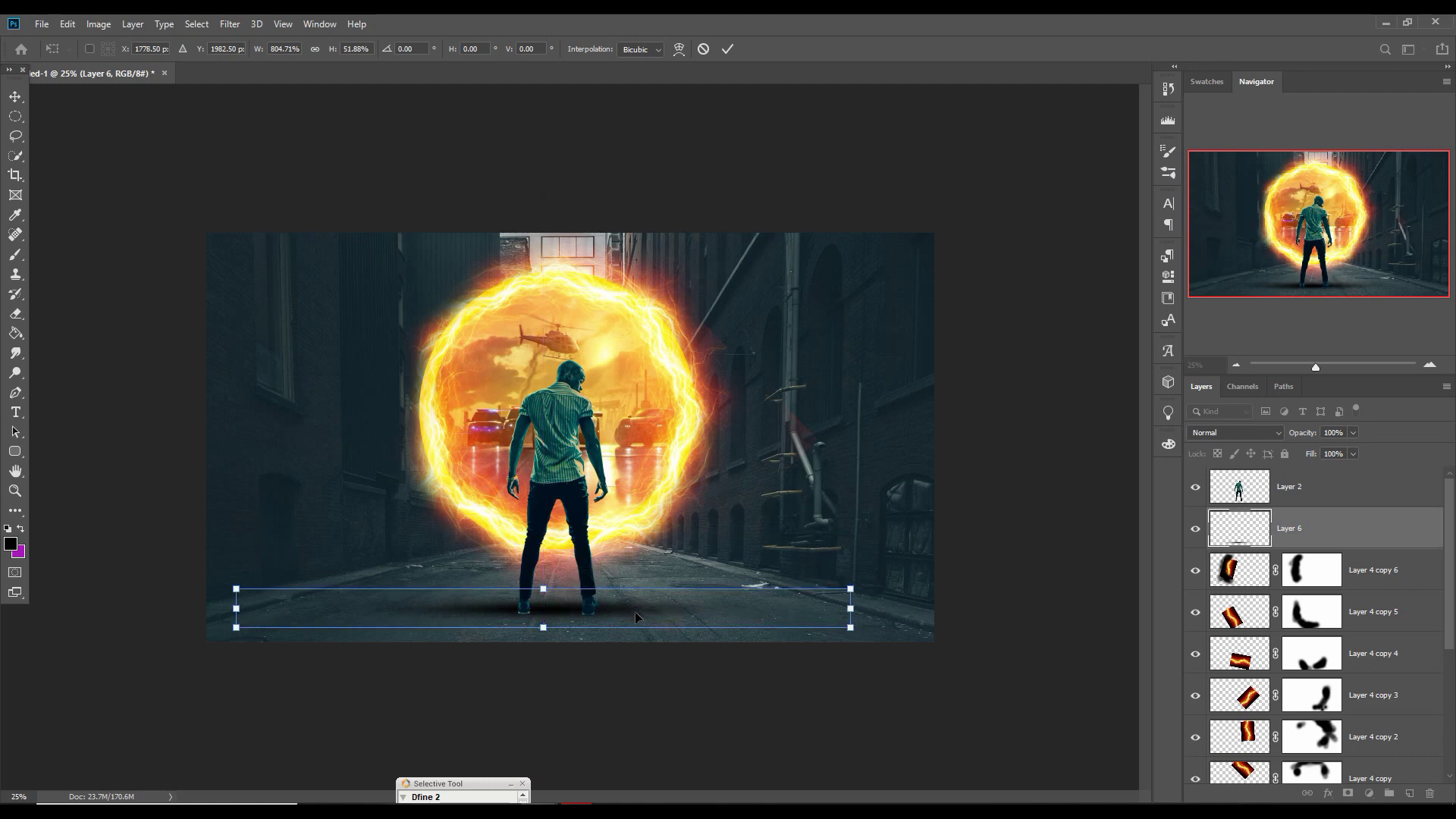
Nudge the shadow down and right to about X 1846.5, Y 1990.5 px under the shoes and apply the transform
key(Down)
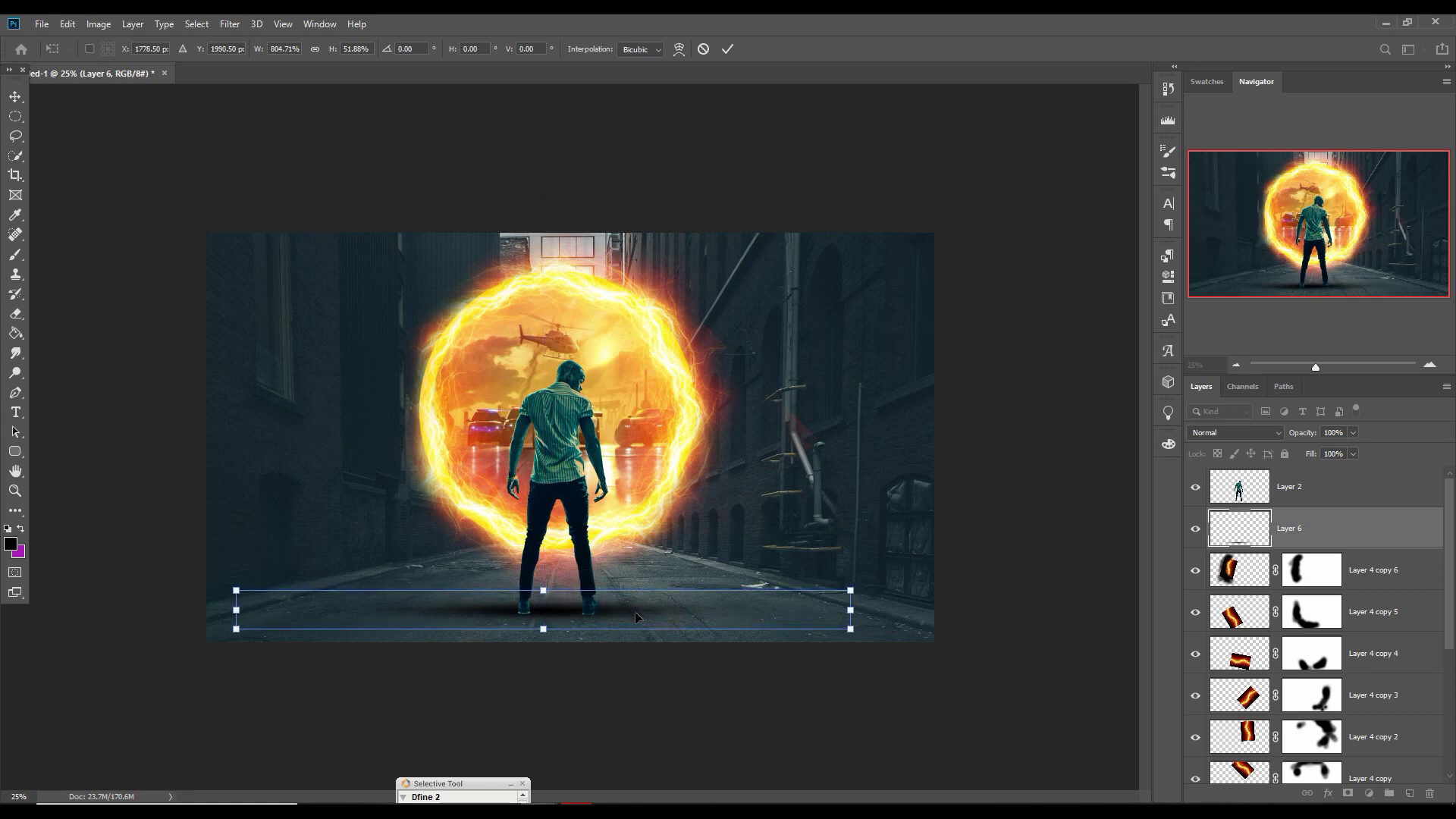
key(Right)
key(Right)
key(Right)
key(Right)
key(Right)
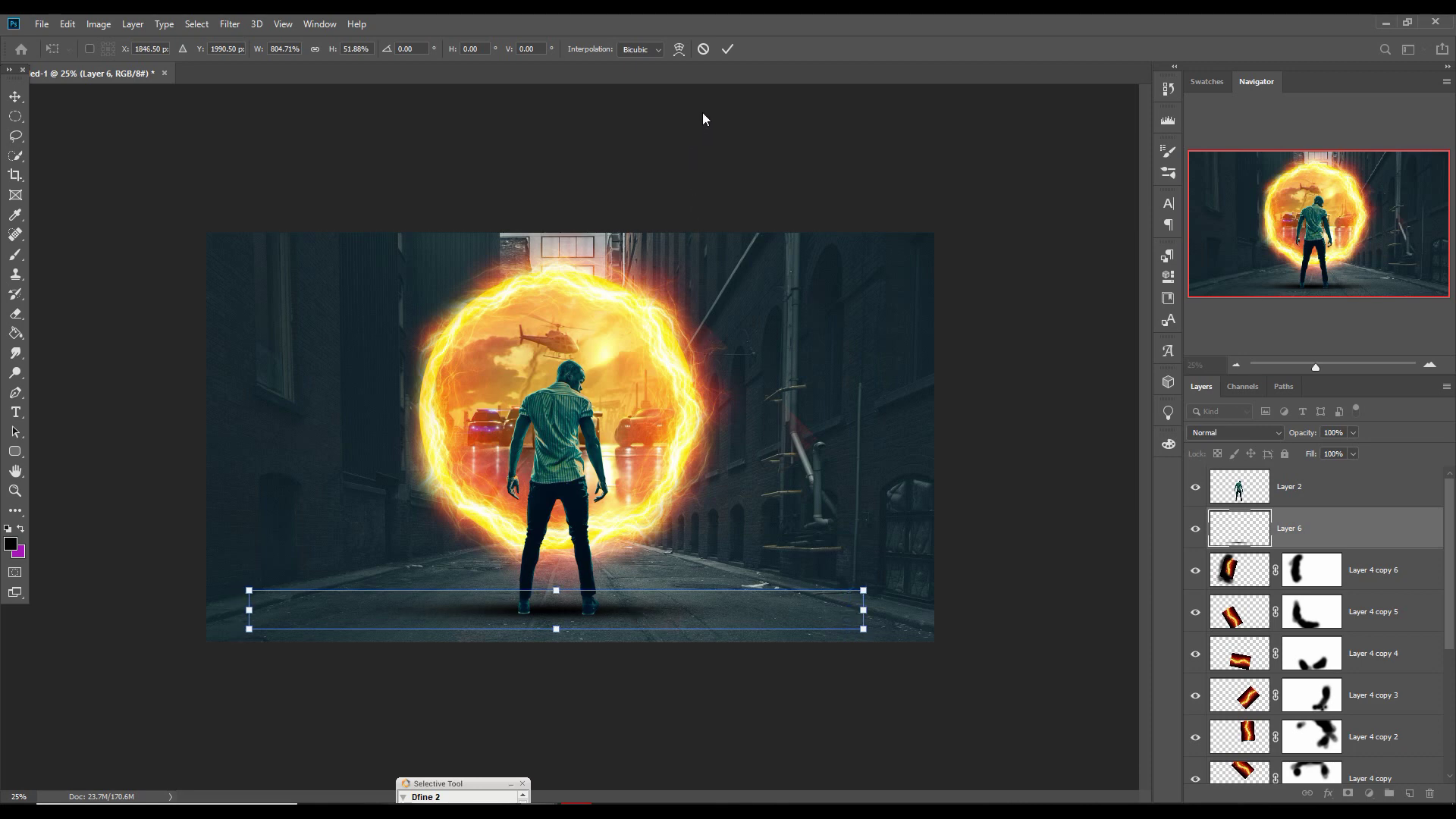
click(727, 49)
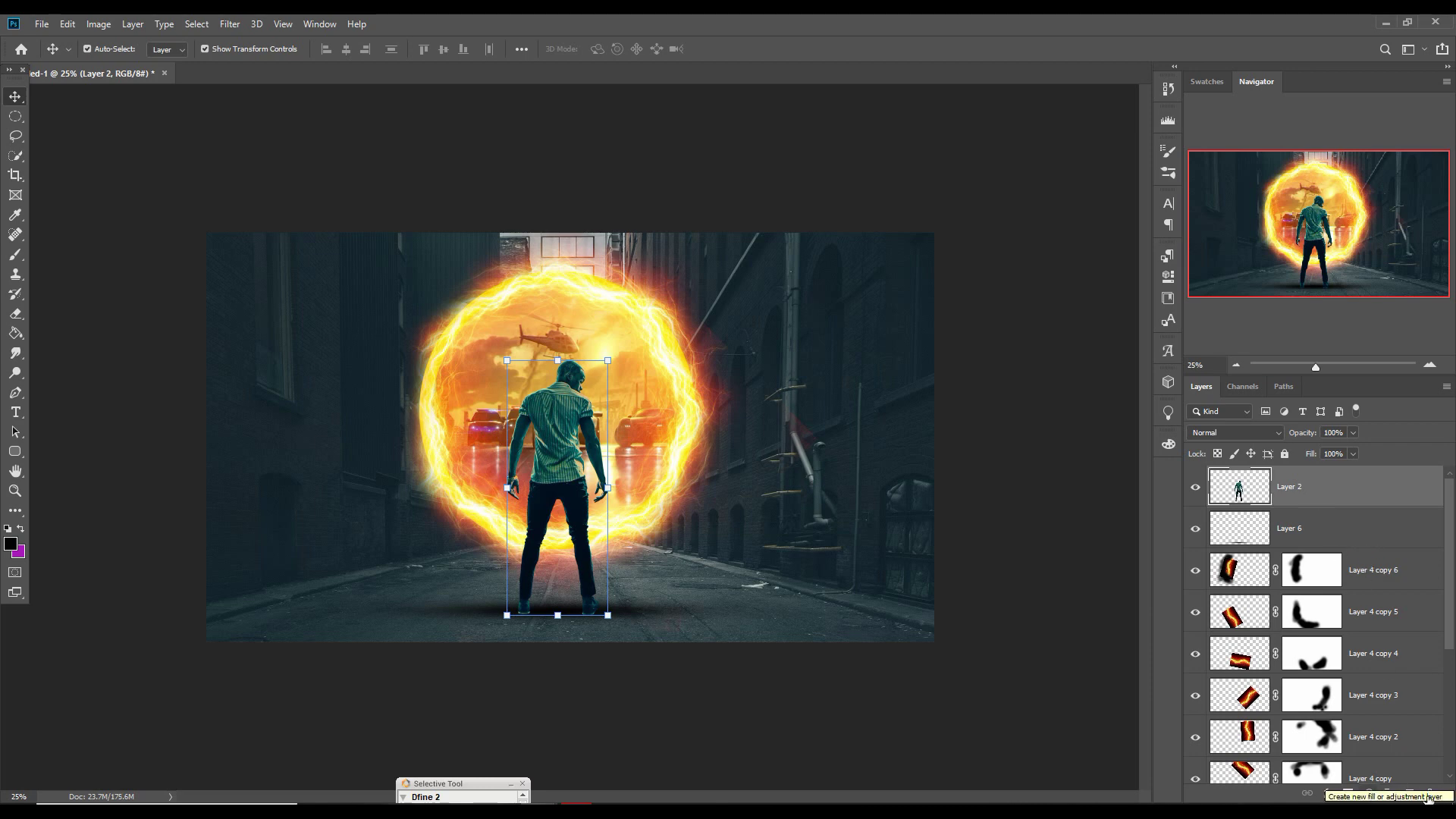
Add a new layer above the man, set its blend mode to Overlay, and clip it to Layer 2
click(1410, 794)
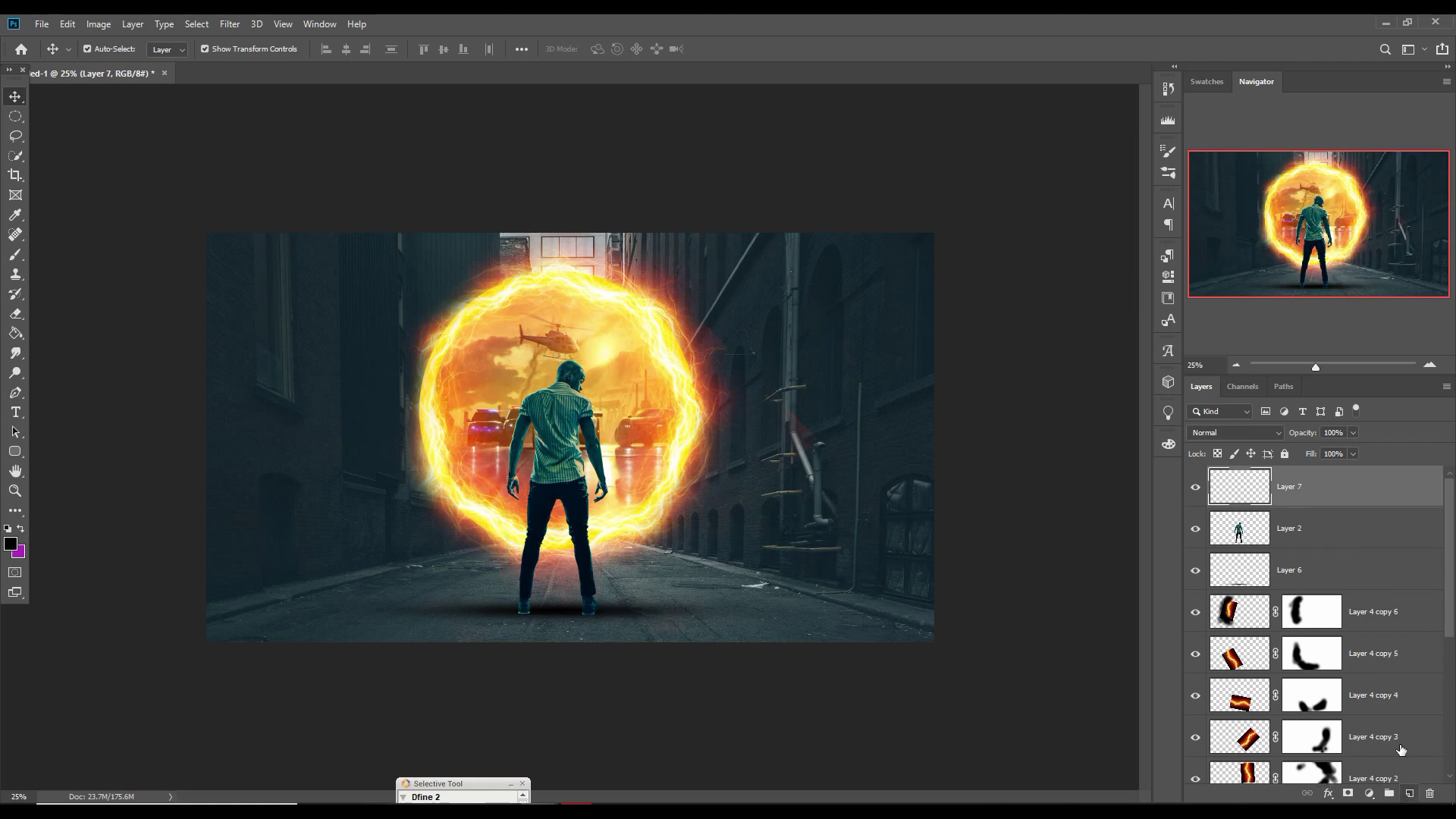
click(1254, 444)
click(1218, 606)
right_click(1383, 492)
click(1324, 456)
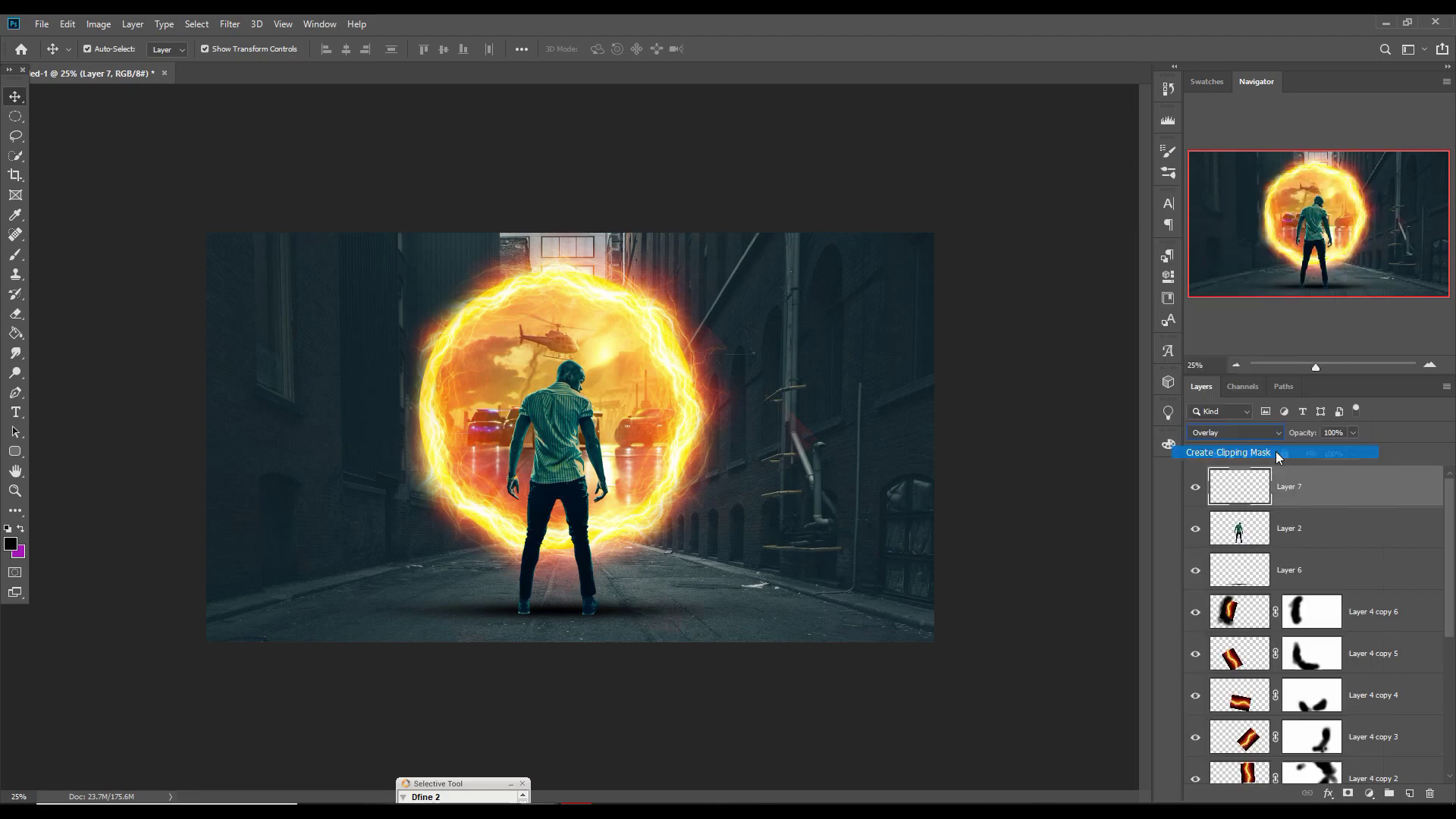
Fill the clipped Overlay layer with 50% Gray
click(67, 24)
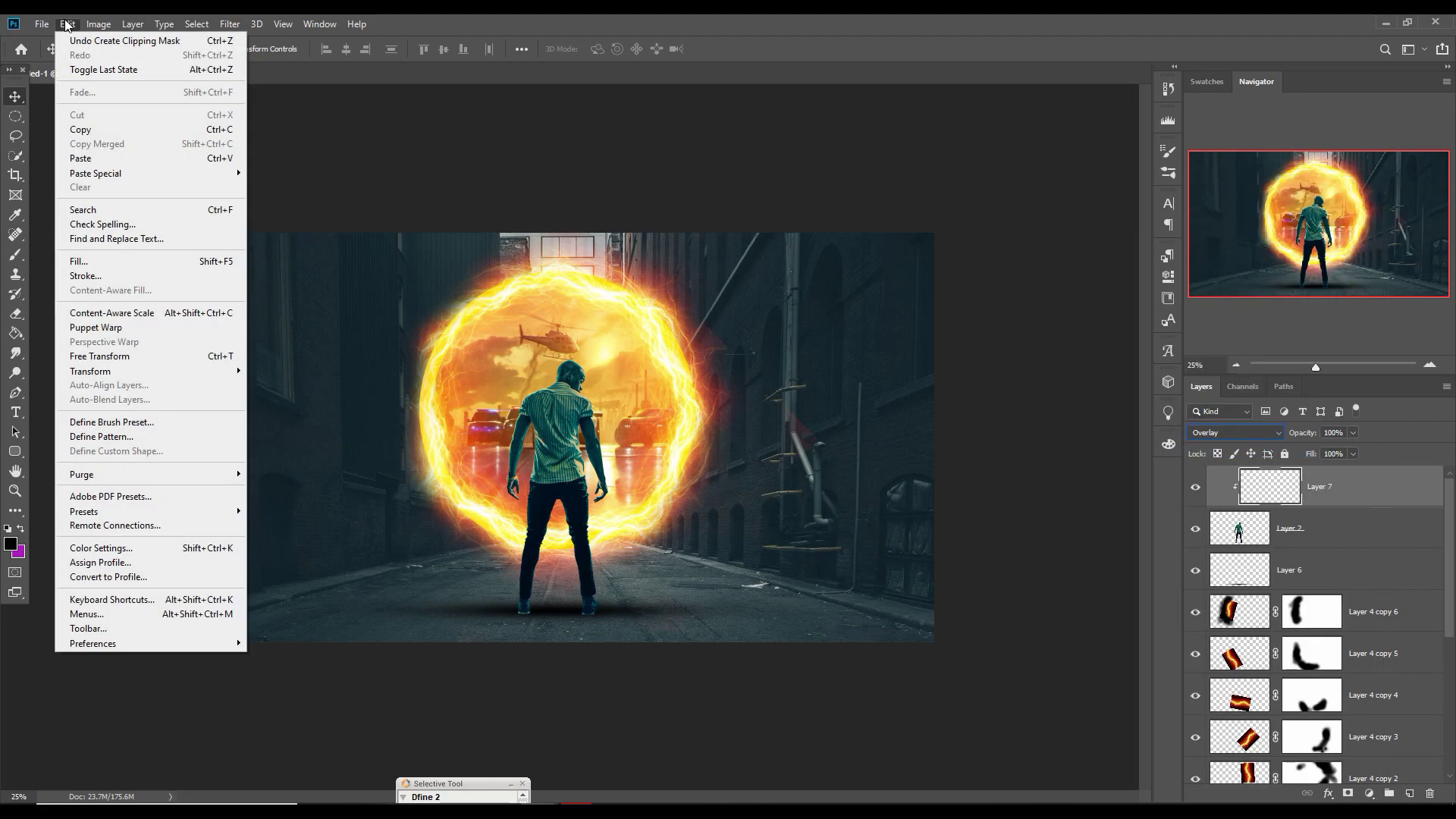
click(190, 261)
click(732, 226)
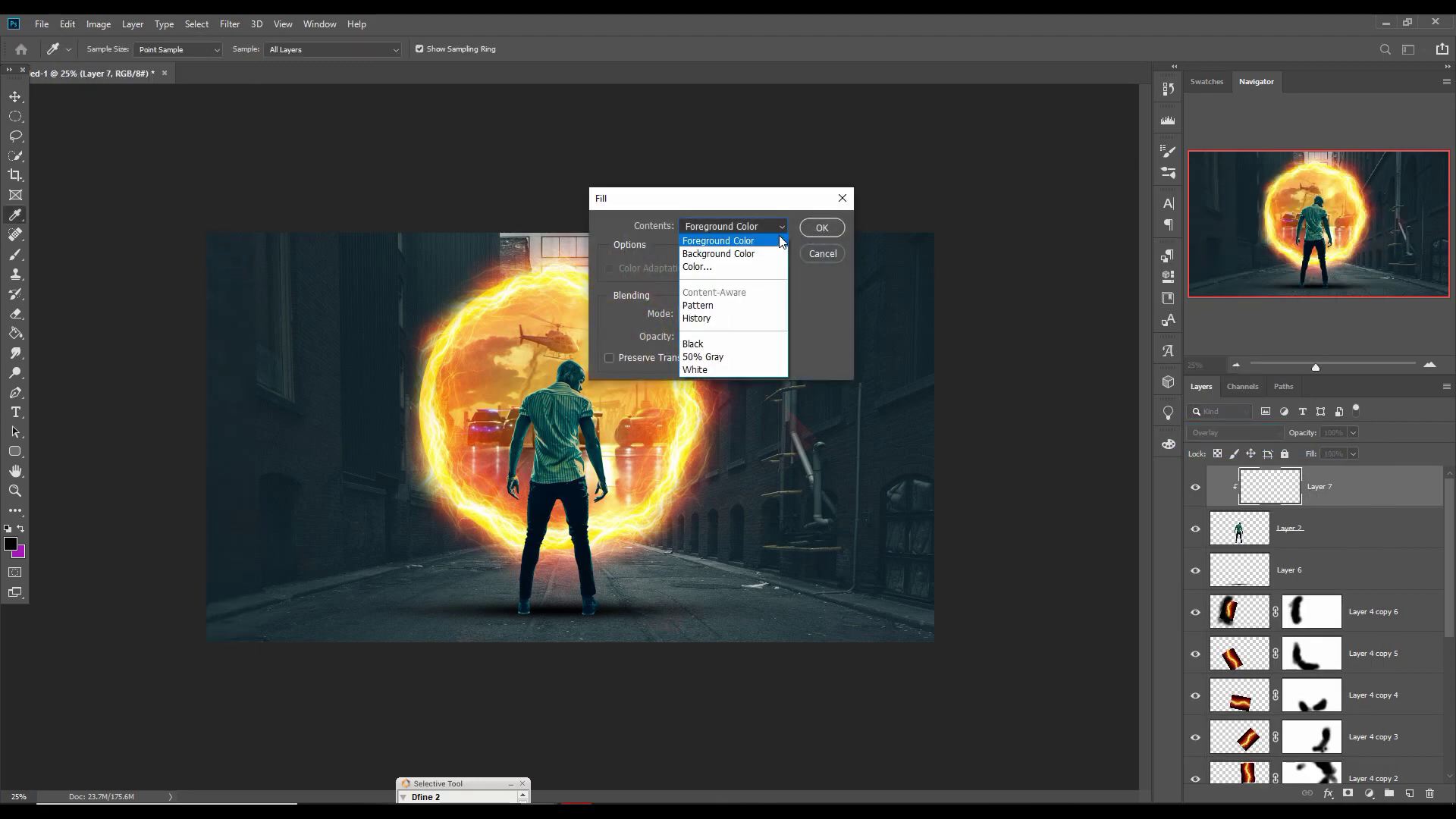
click(732, 351)
click(822, 227)
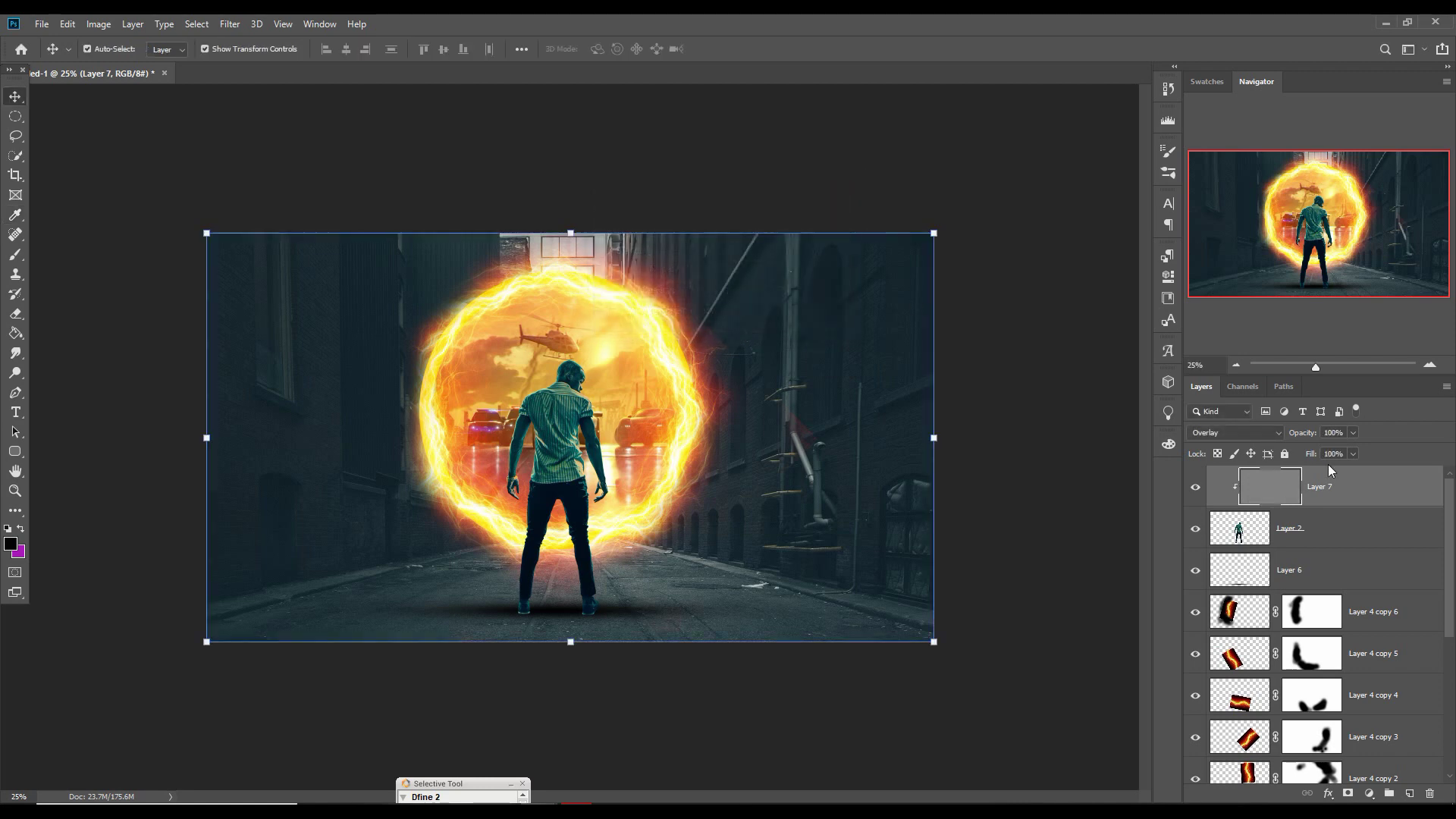
Darken the man's shoes on the gray layer with the Burn tool, range Midtones at 51% exposure
click(15, 373)
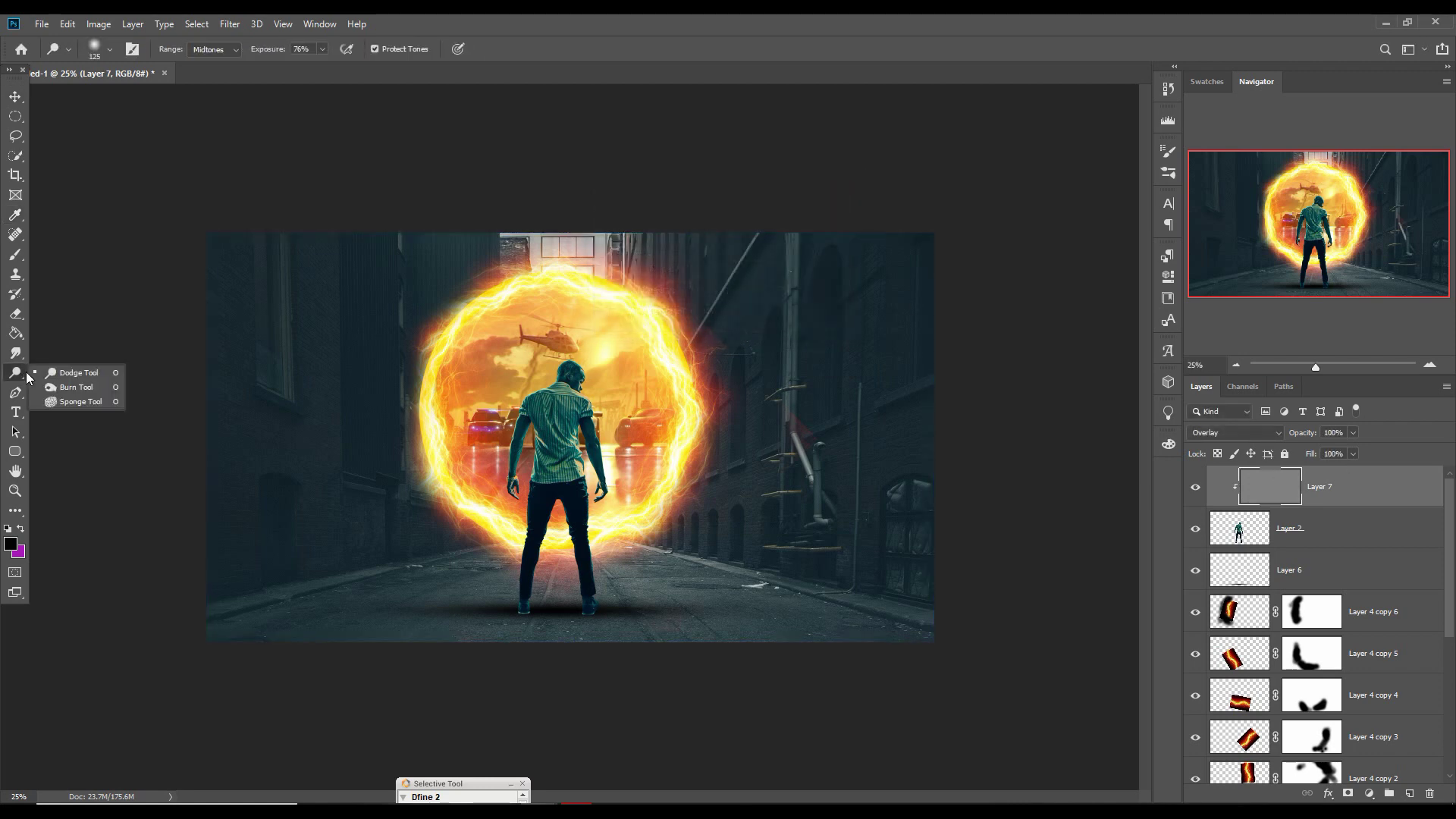
click(53, 389)
mouse_move(512, 614)
mouse_down()
mouse_move(594, 618)
mouse_move(598, 603)
mouse_up()
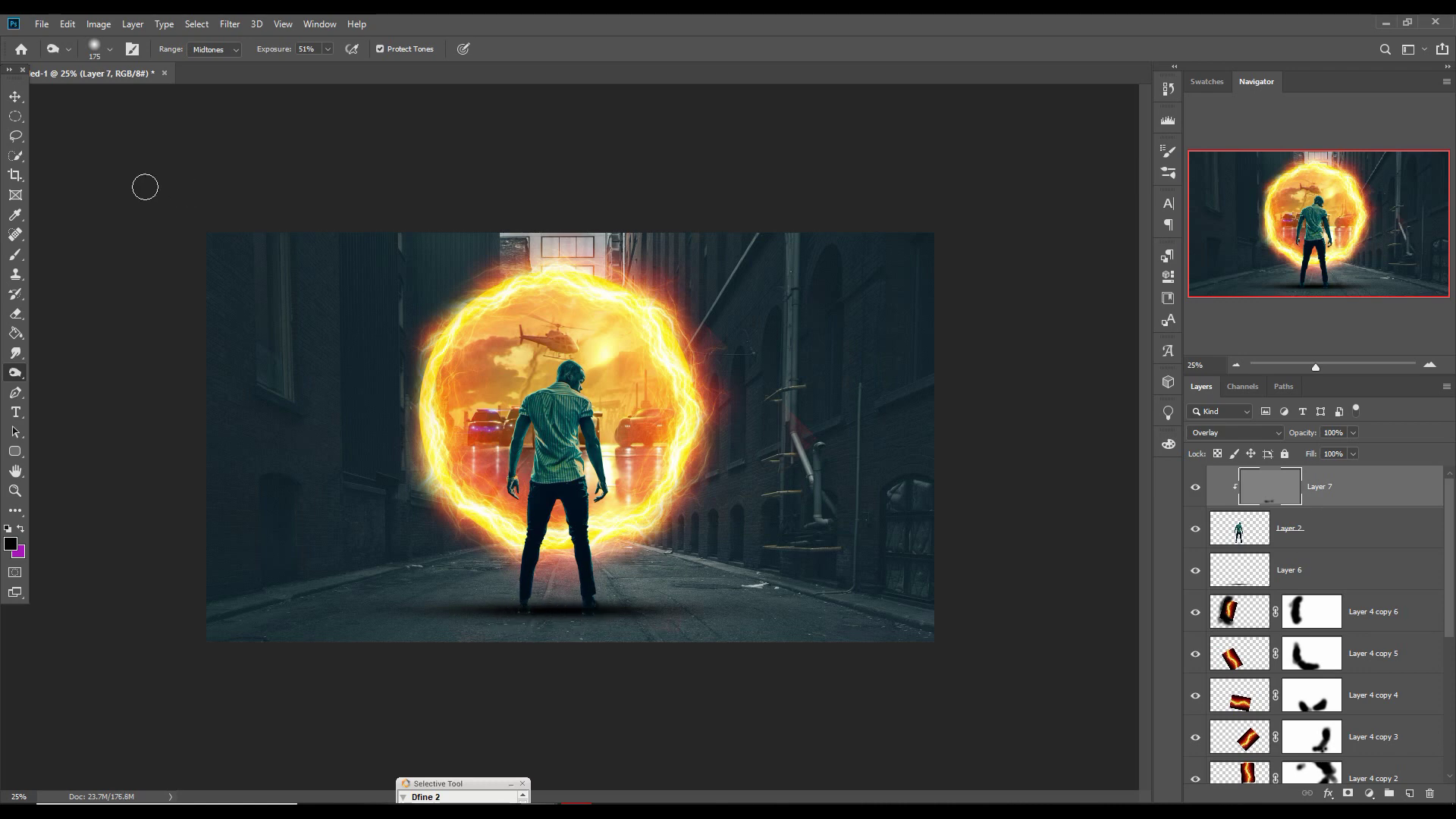
click(15, 97)
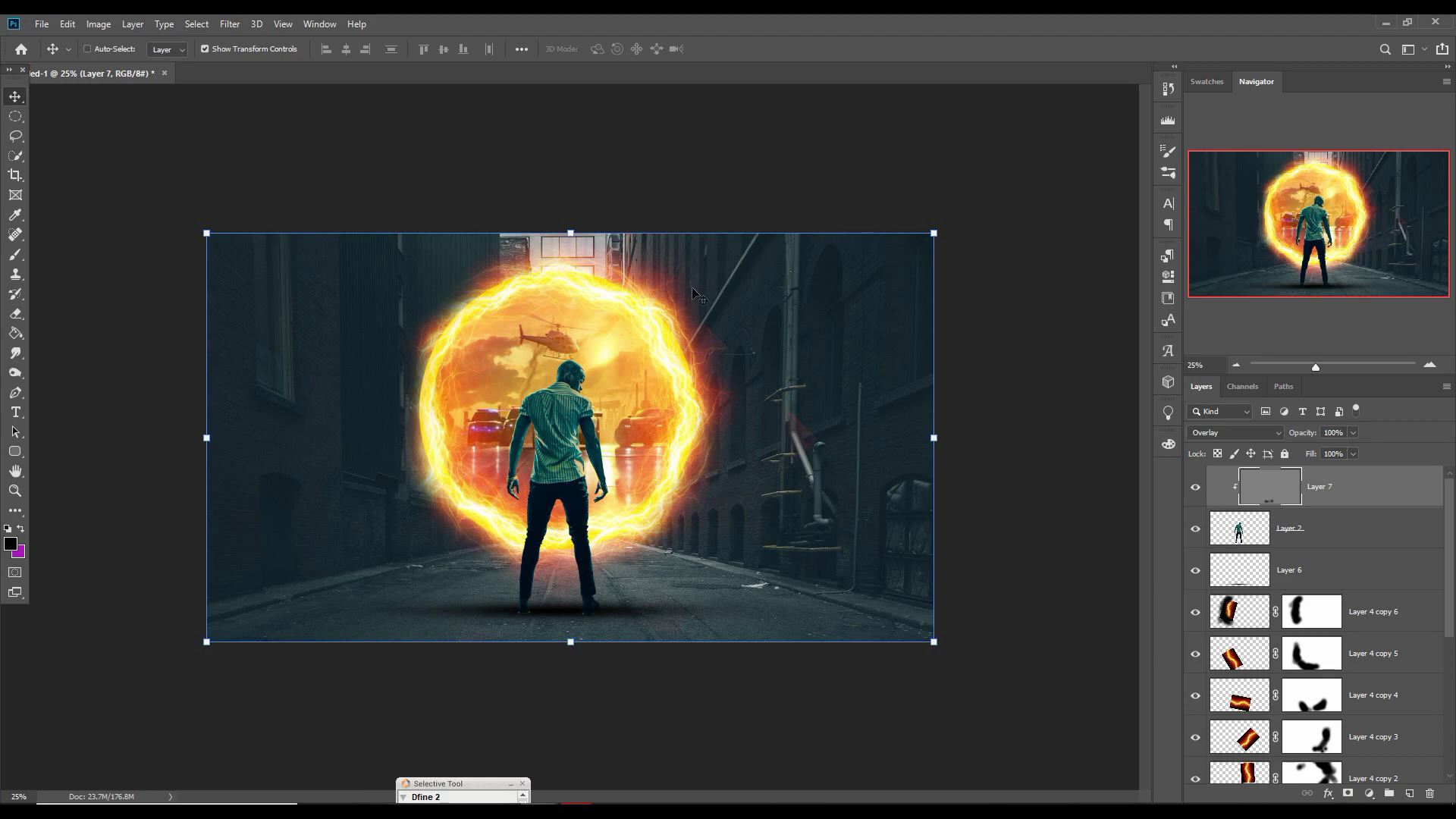
key(ctrl+plus)
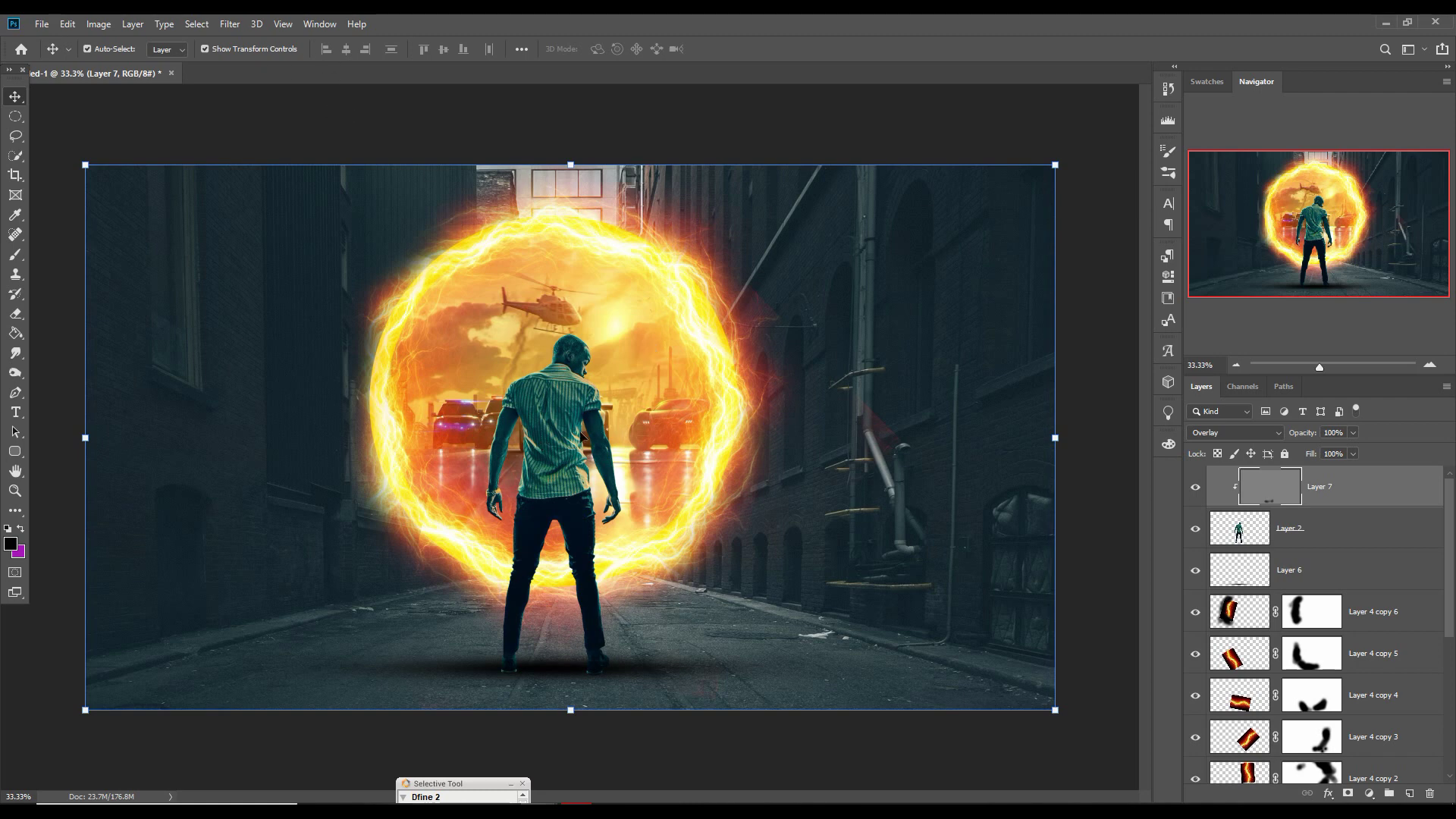
click(230, 23)
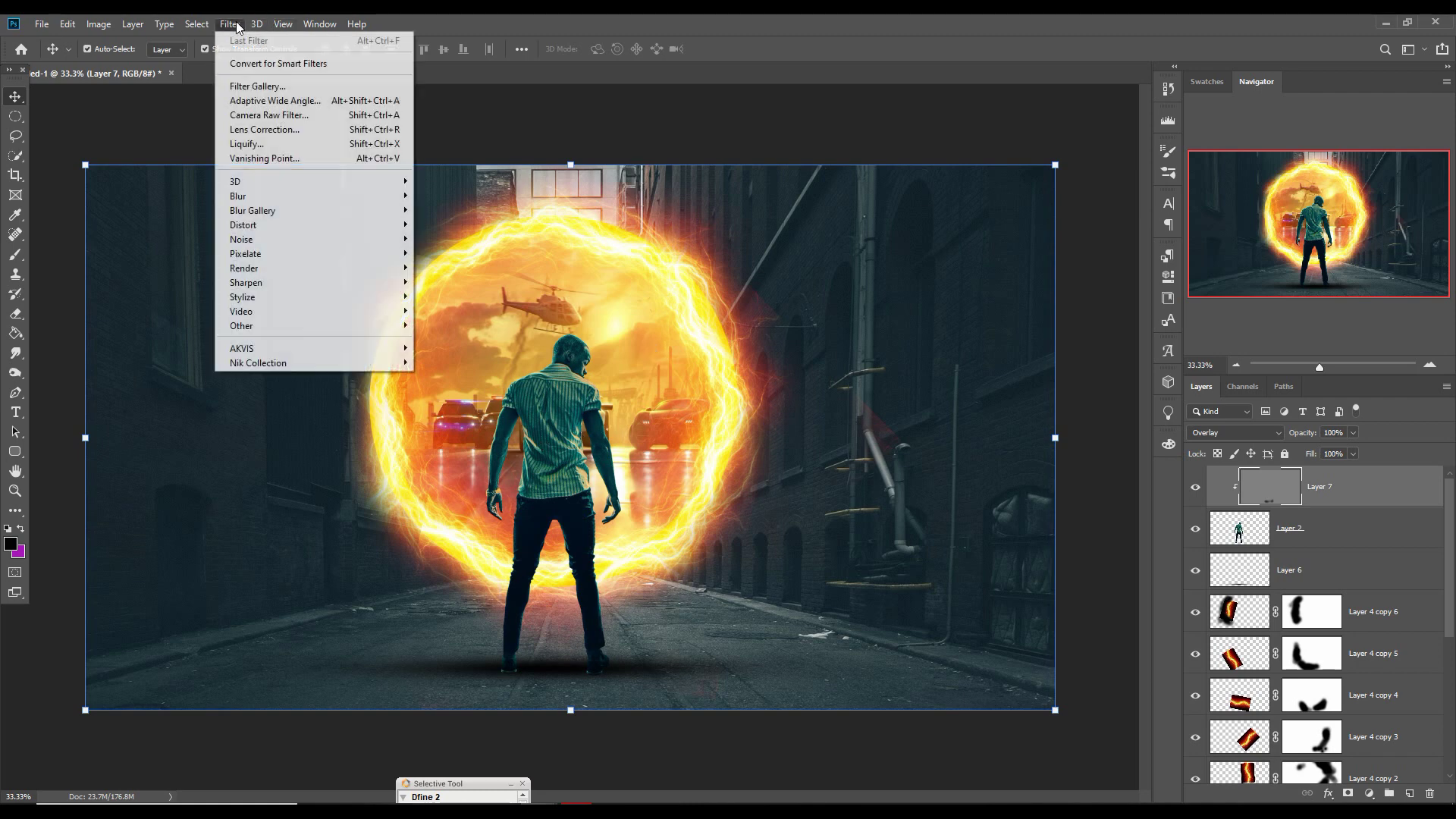
click(249, 118)
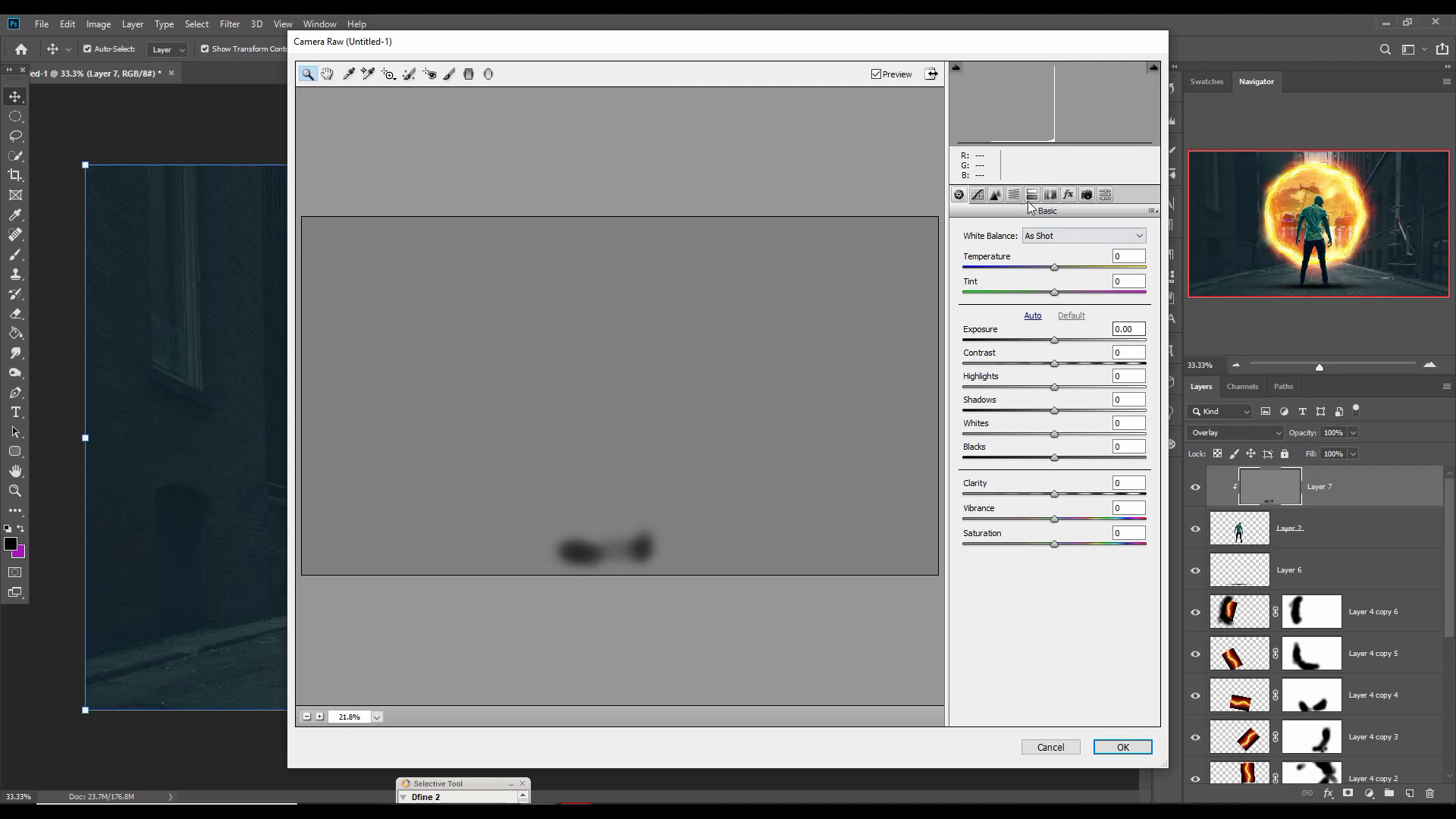
click(1013, 195)
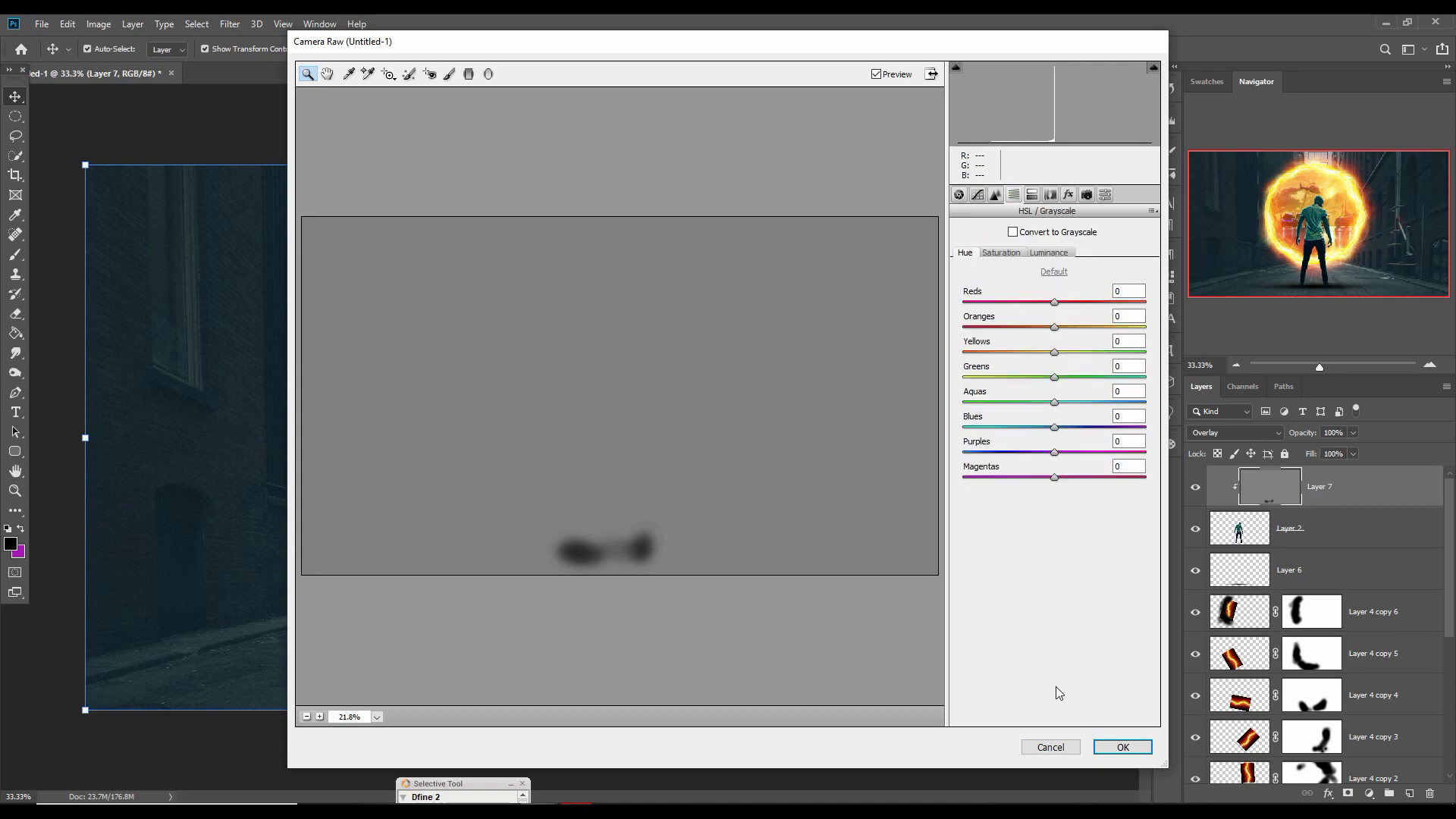
click(1051, 747)
Open the Camera Raw filter on Layer 2, the man, and display its HSL saturation adjustments
click(1214, 529)
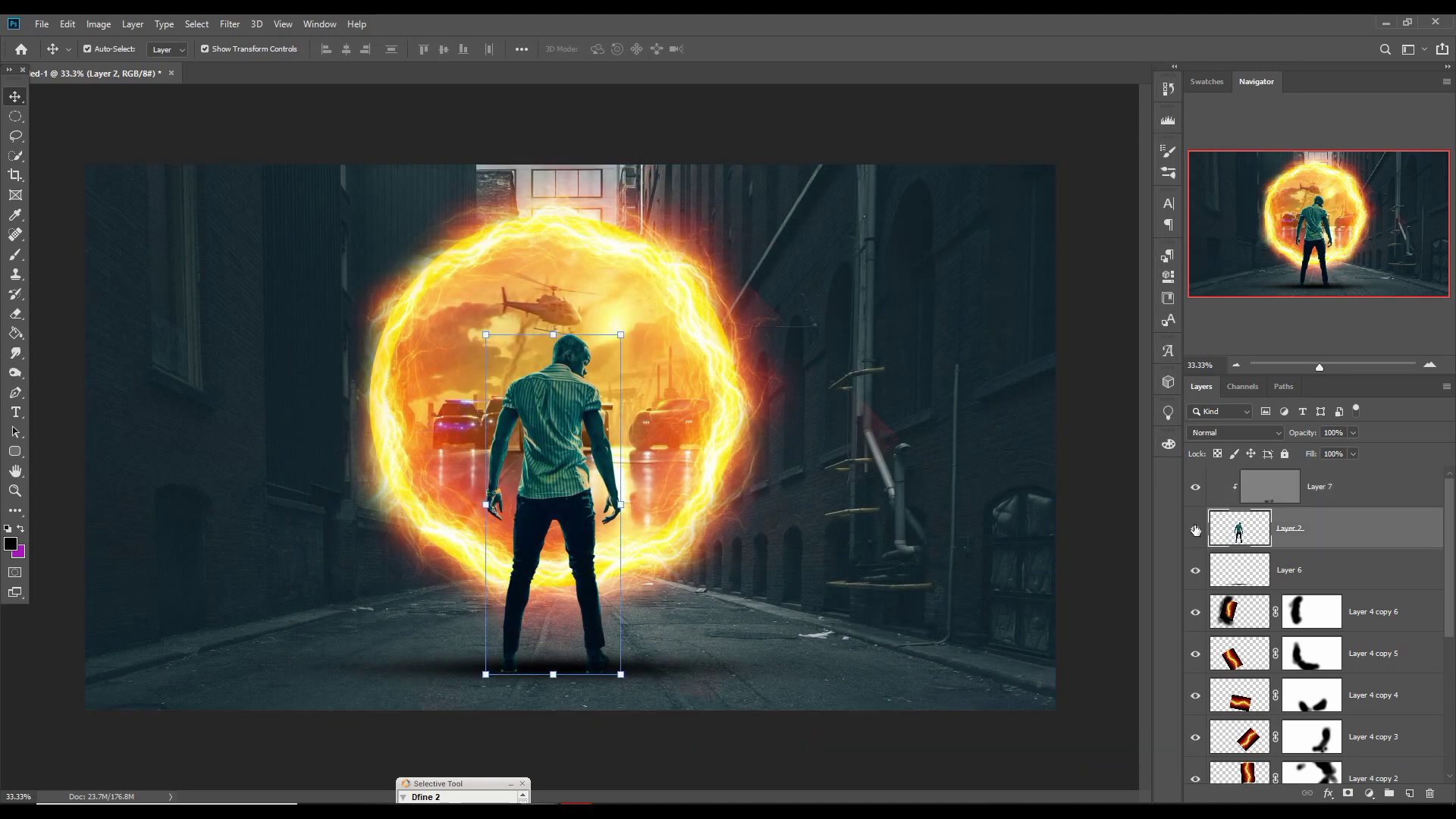
click(230, 25)
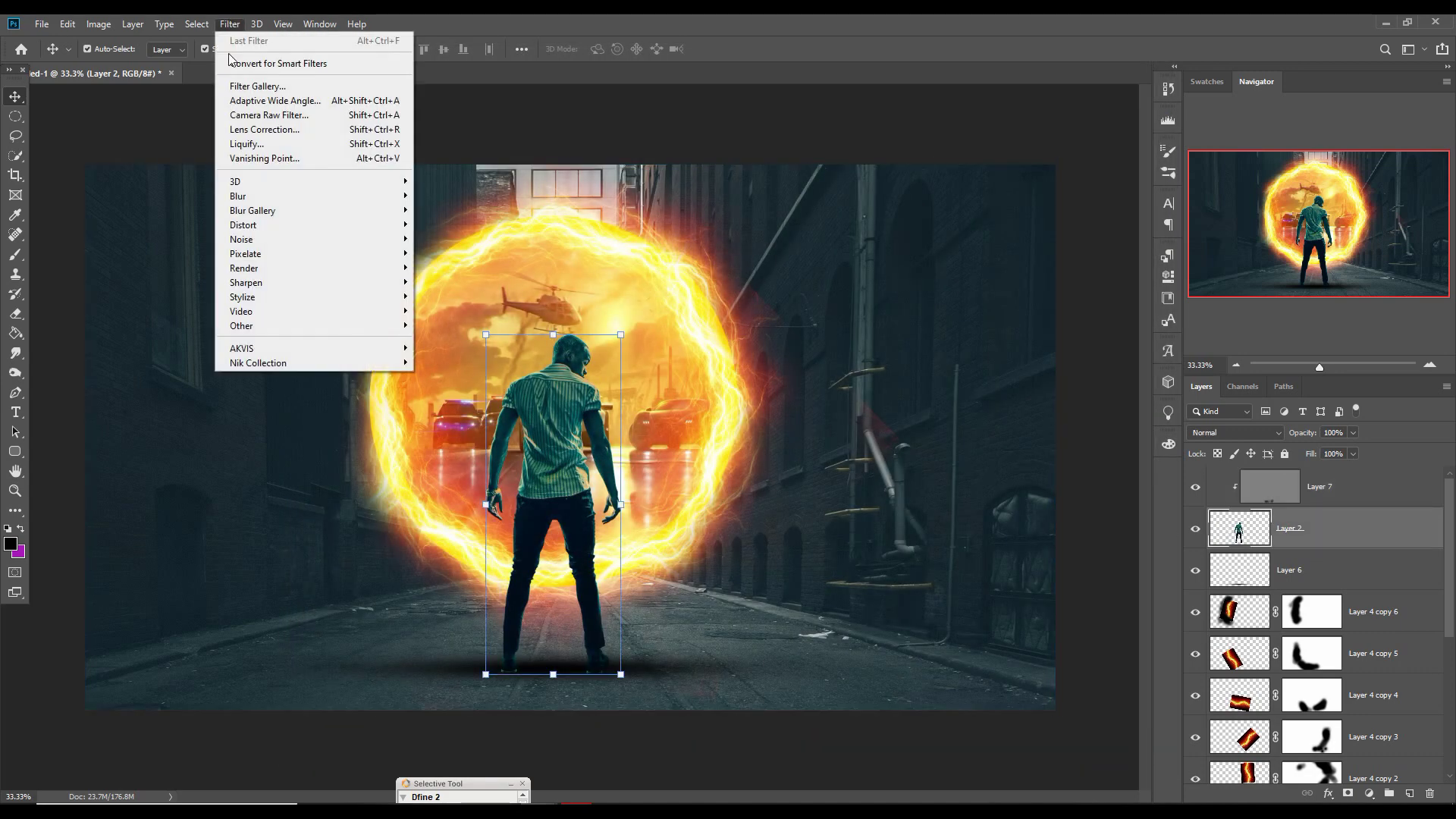
click(232, 105)
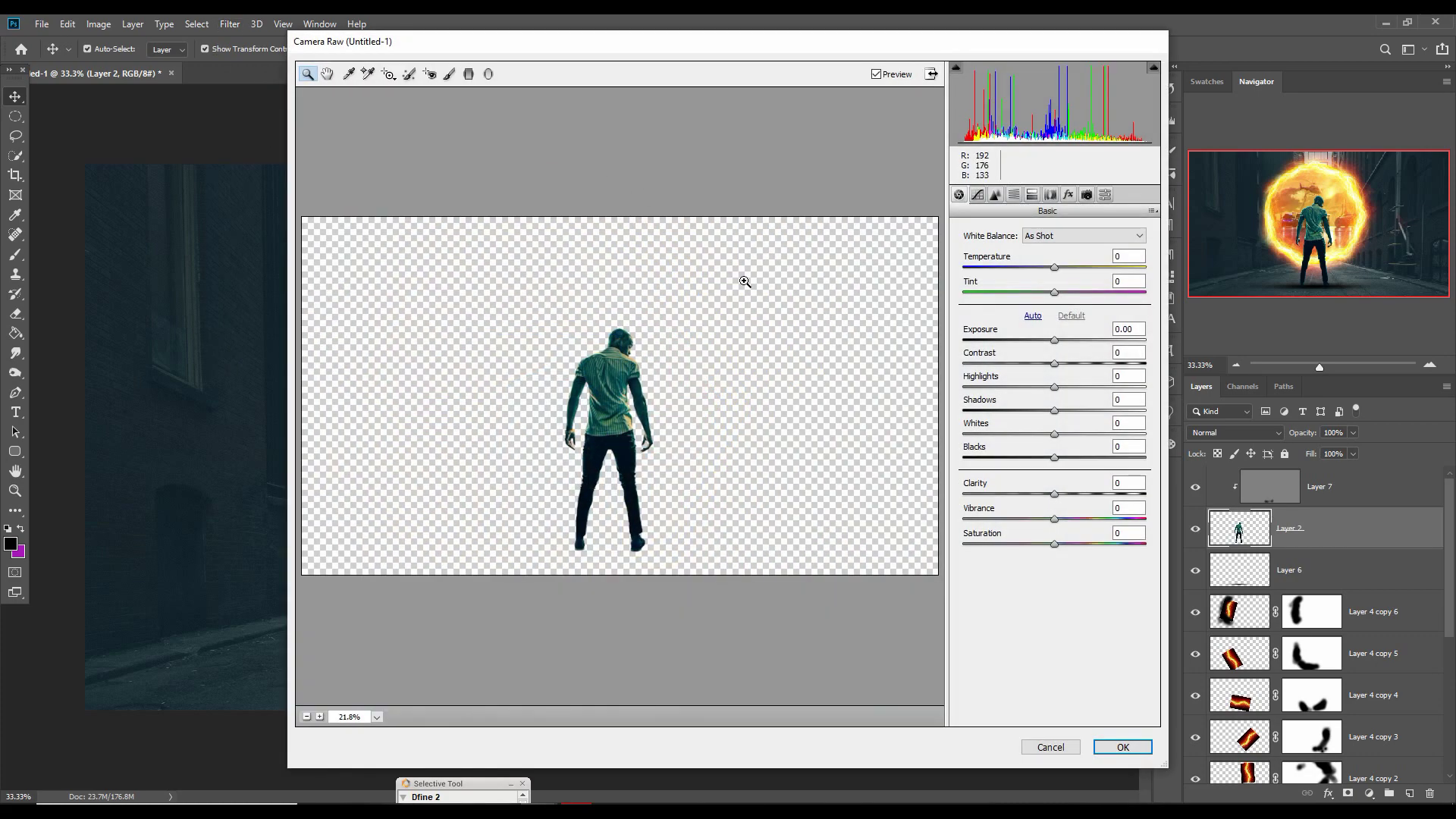
click(1014, 195)
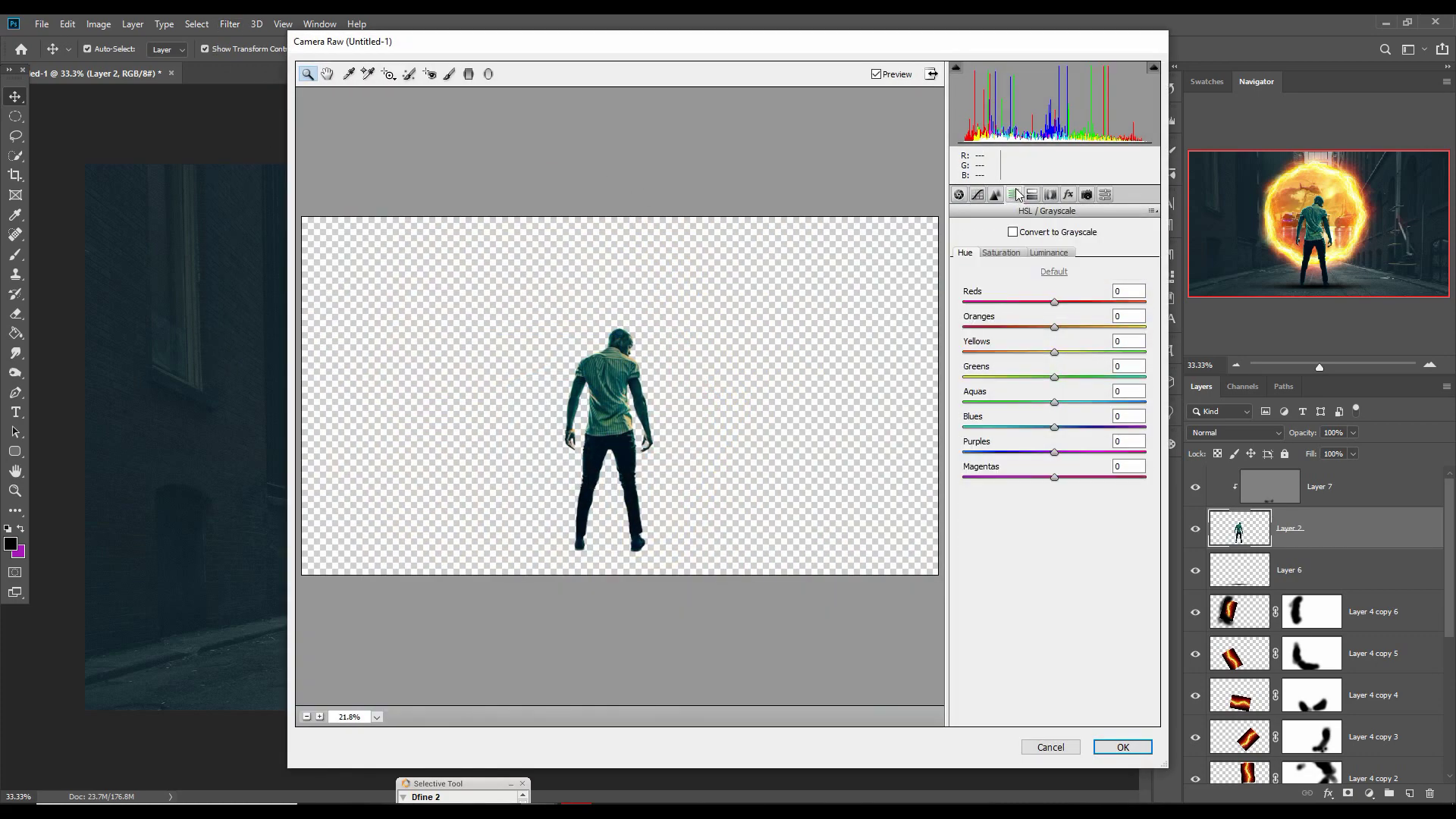
click(1002, 253)
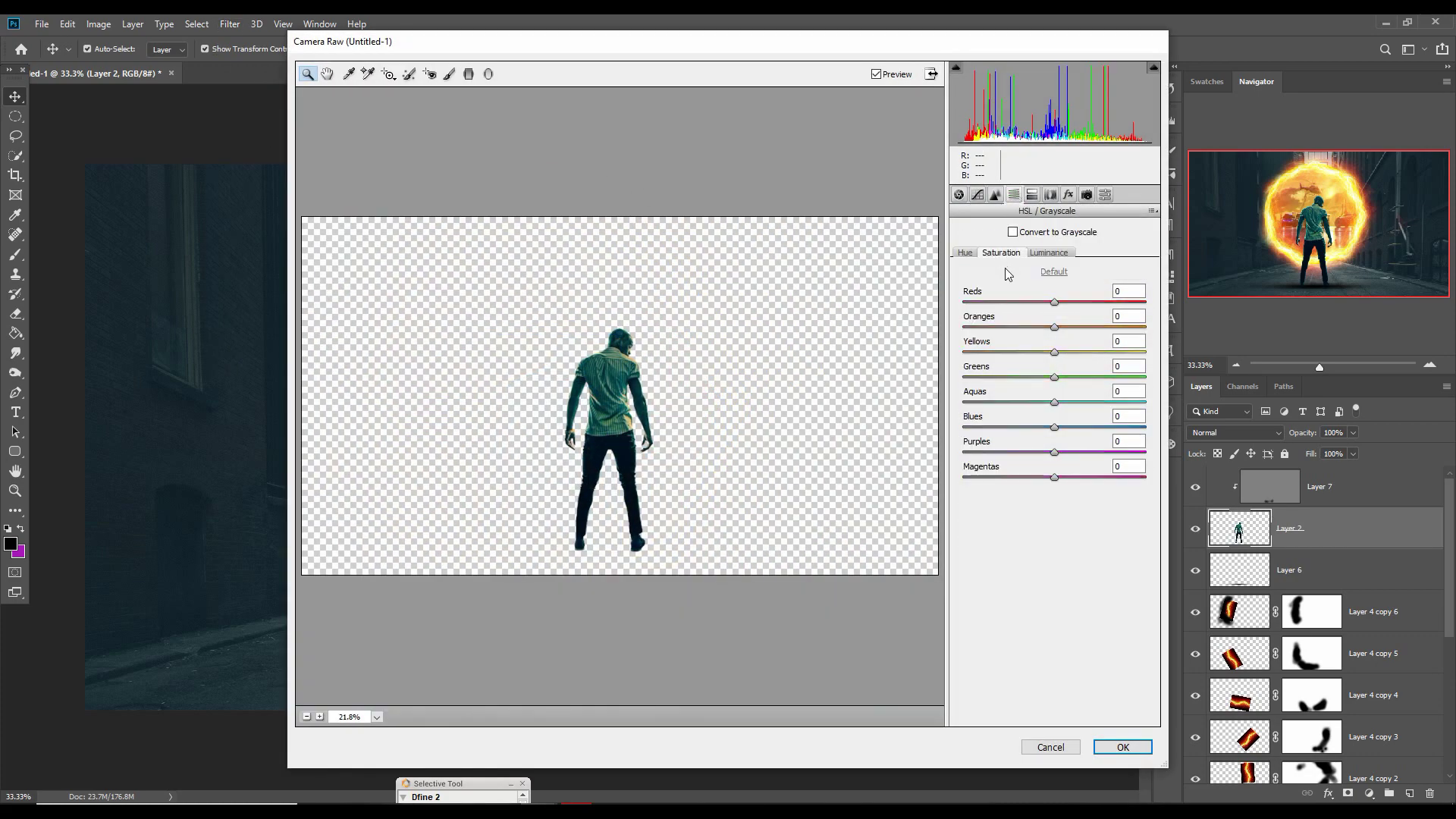
click(964, 258)
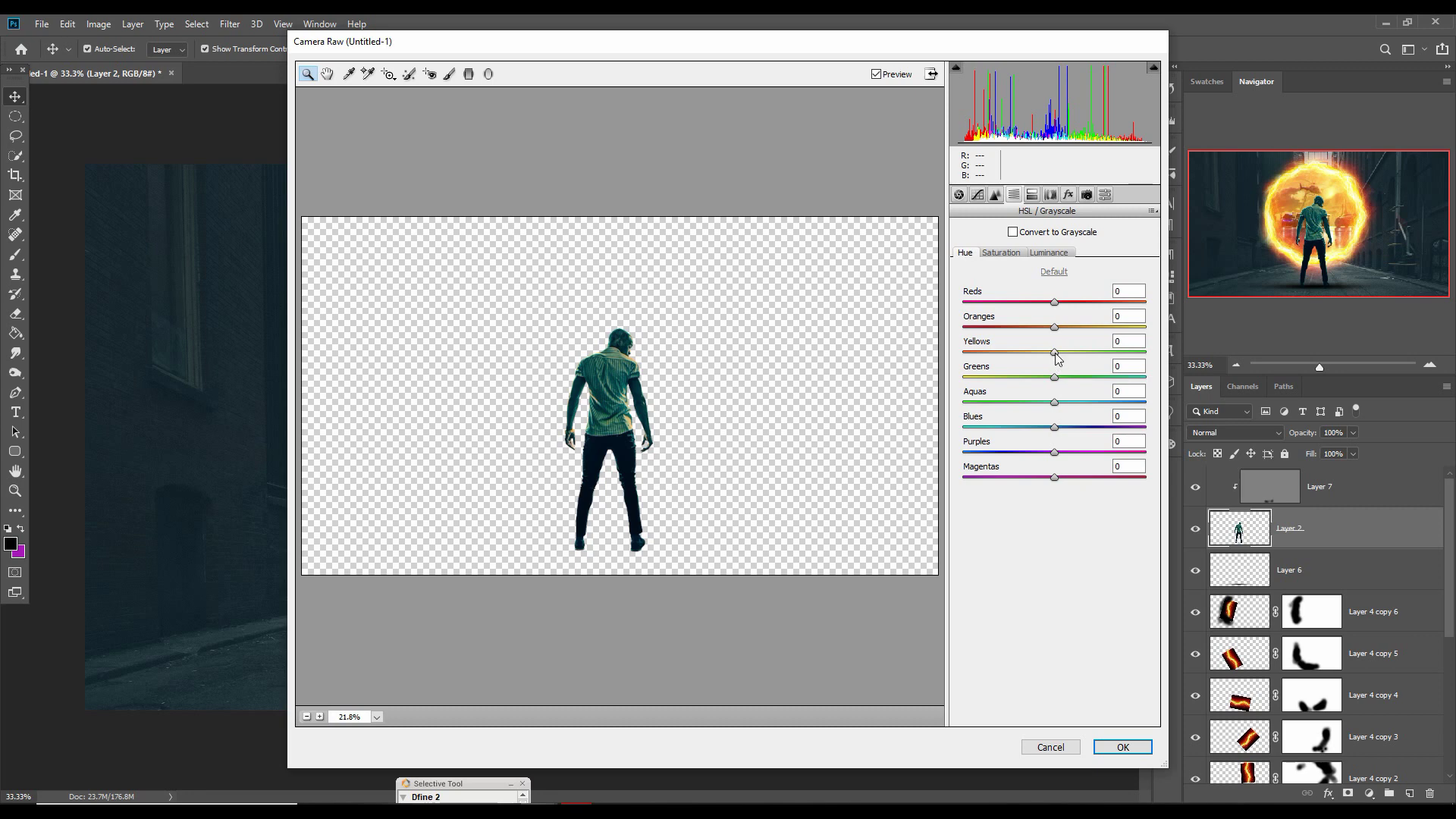
click(1003, 255)
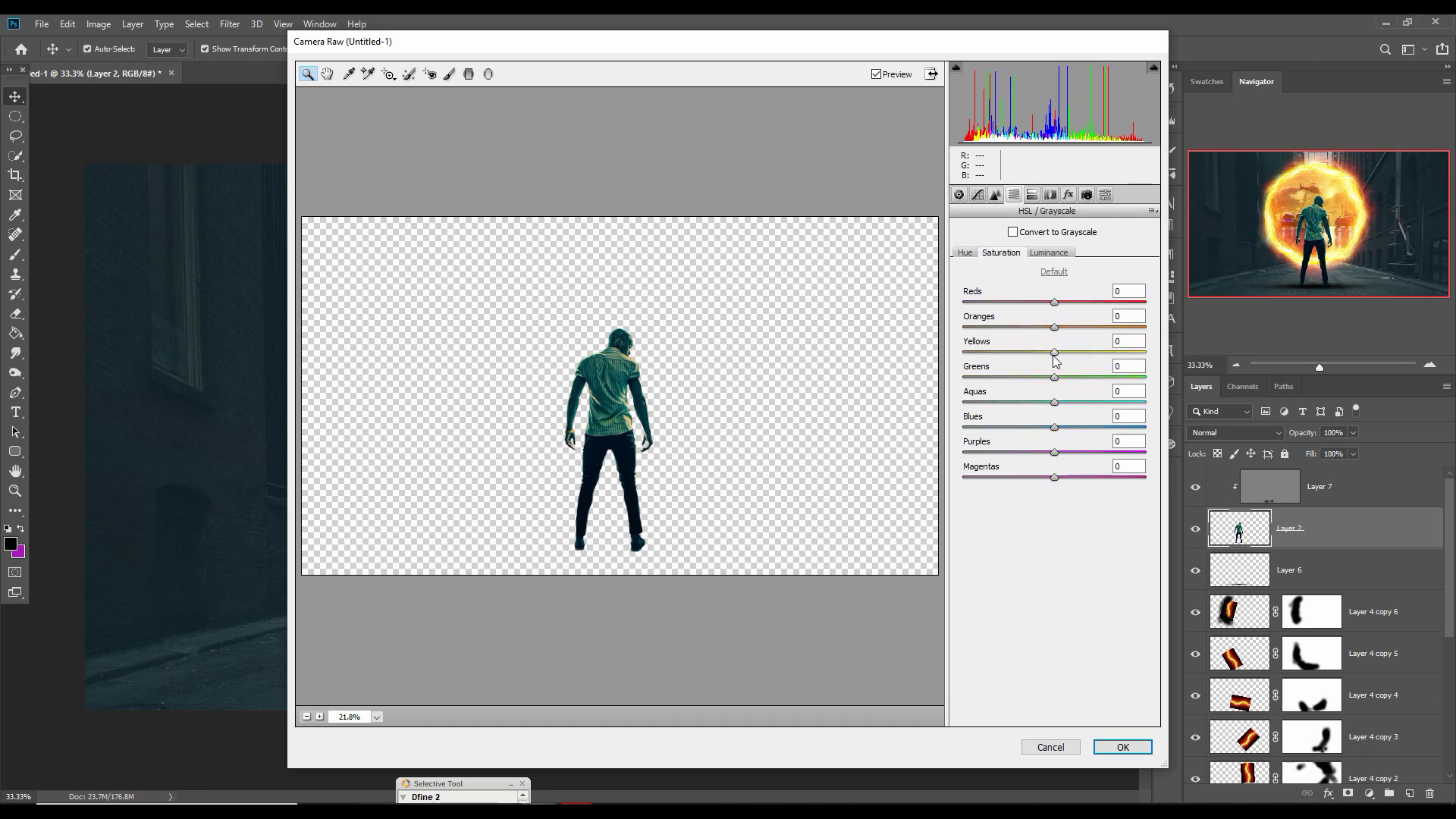
Set the saturation of Yellows to +2 and Aquas to -59, reduce Greens moderately, and apply the filter
drag(1053, 352, 1055, 351)
drag(1056, 403, 988, 407)
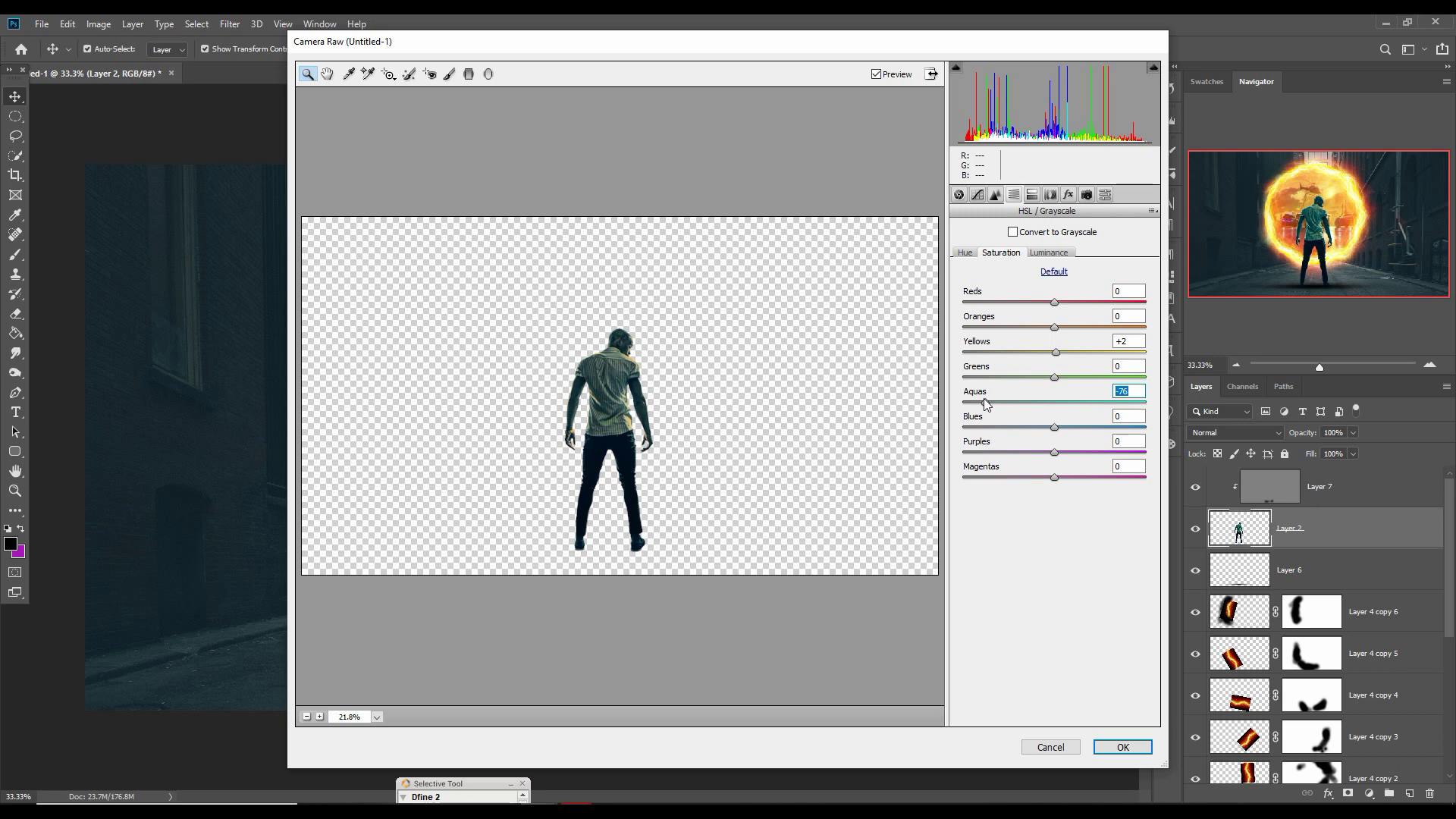
drag(987, 403, 1002, 406)
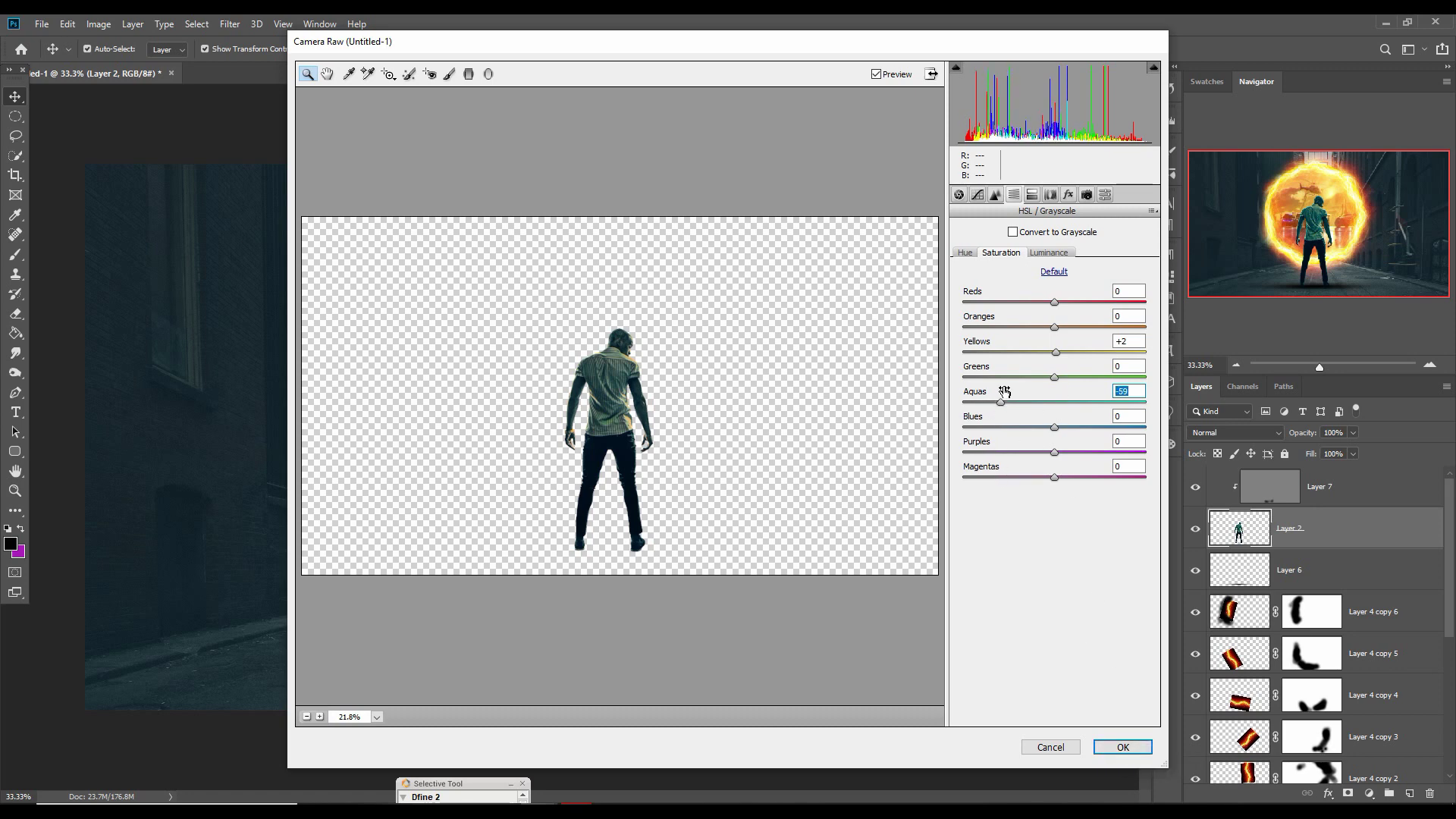
drag(1059, 379, 1037, 381)
click(1127, 750)
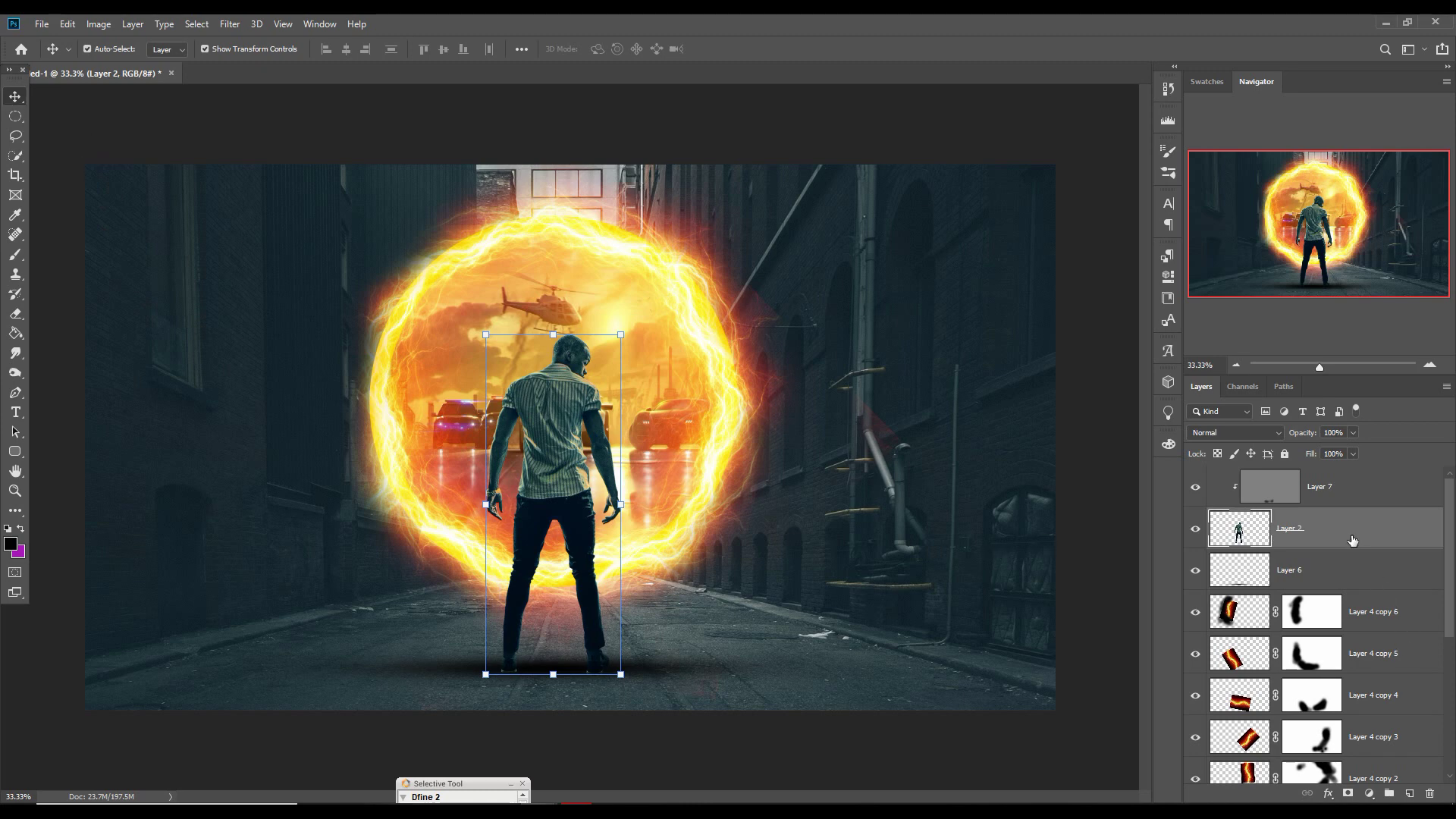
Add a layer above Layer 1 and paint a yellow glow at the man's feet with a soft 800 px brush
scroll(1307, 548, down, 5)
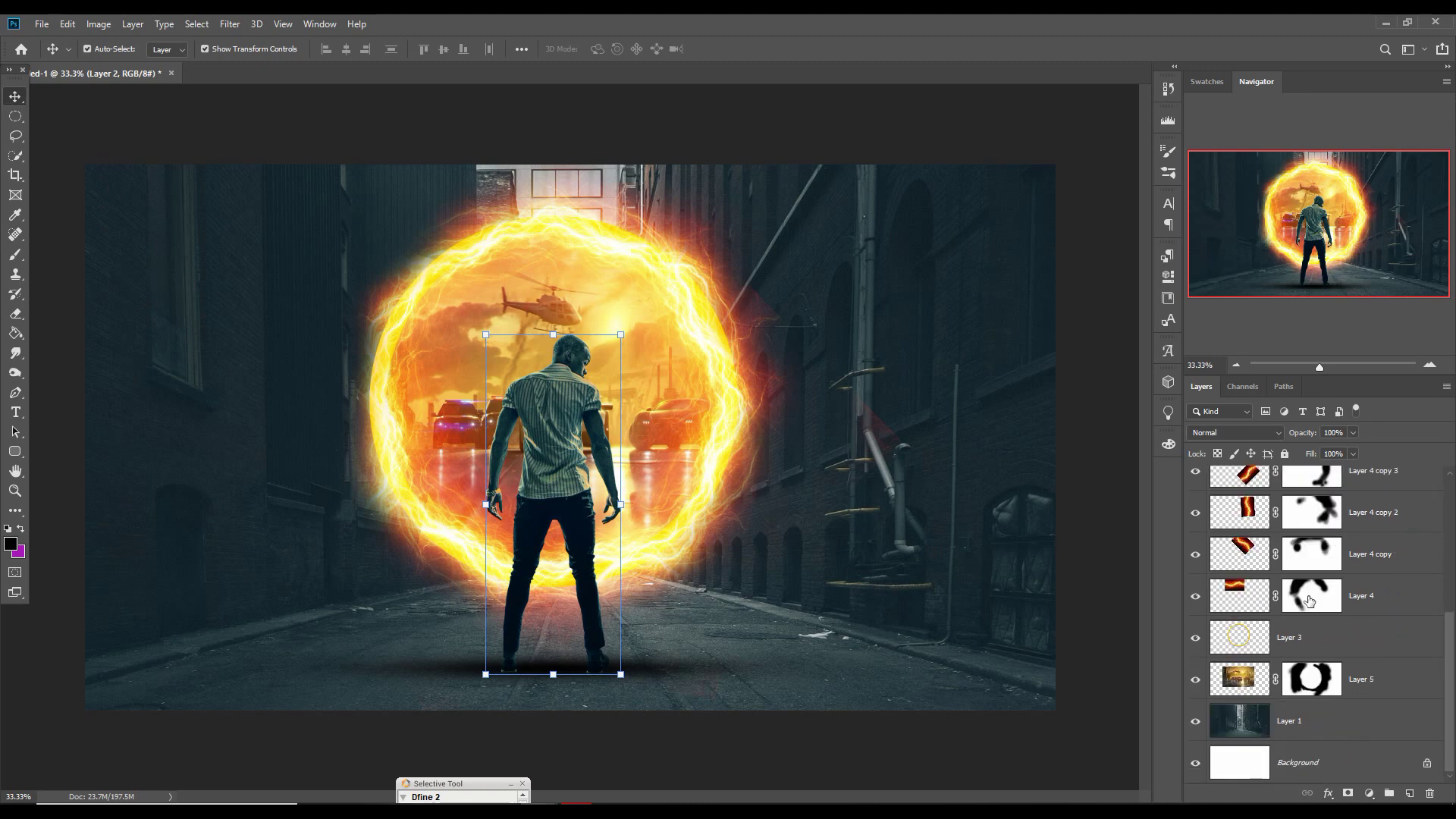
click(1356, 720)
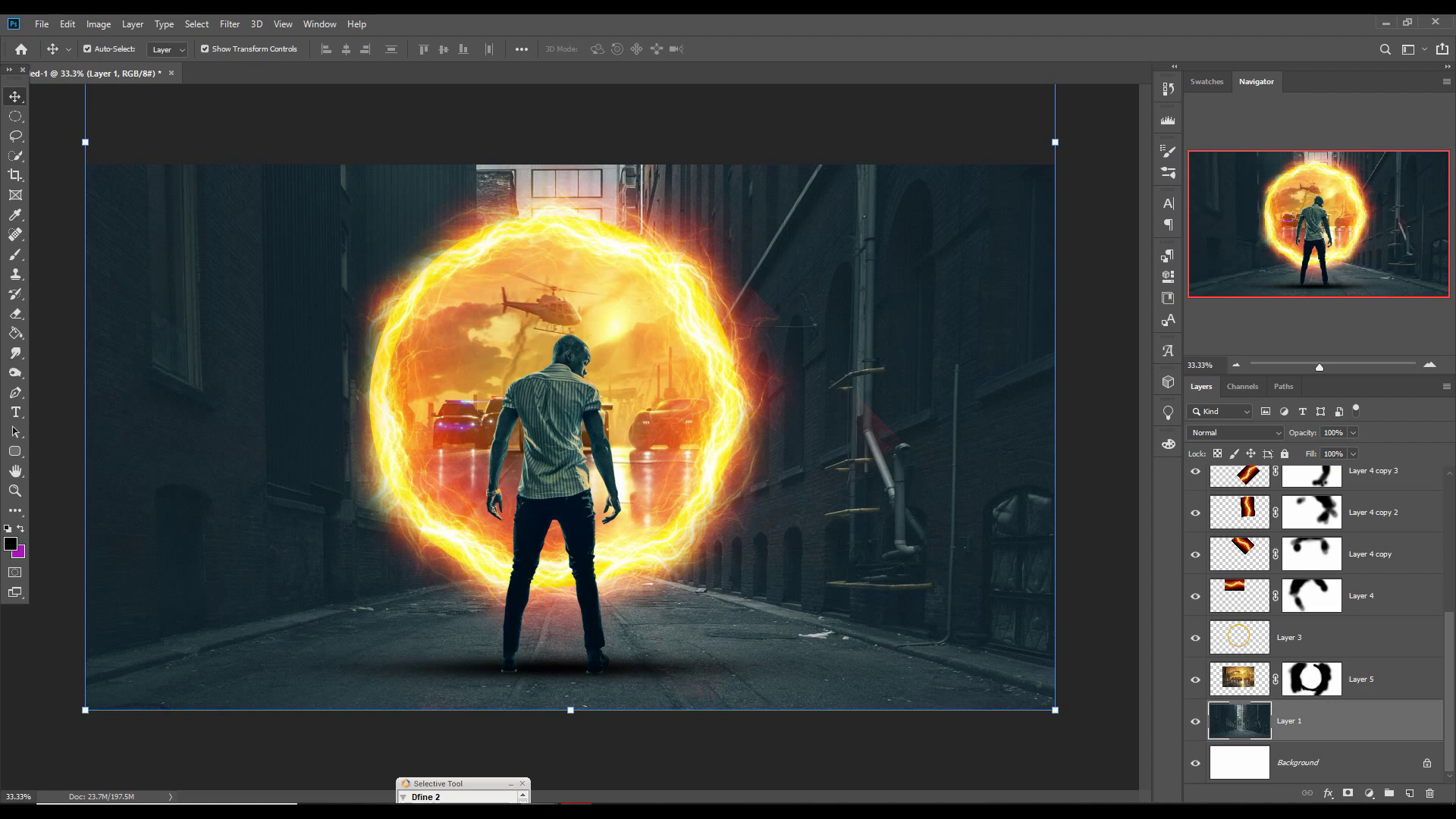
click(1410, 793)
key(b)
click(11, 544)
click(1173, 481)
click(1018, 322)
click(1175, 489)
click(1139, 325)
click(1305, 315)
click(554, 566)
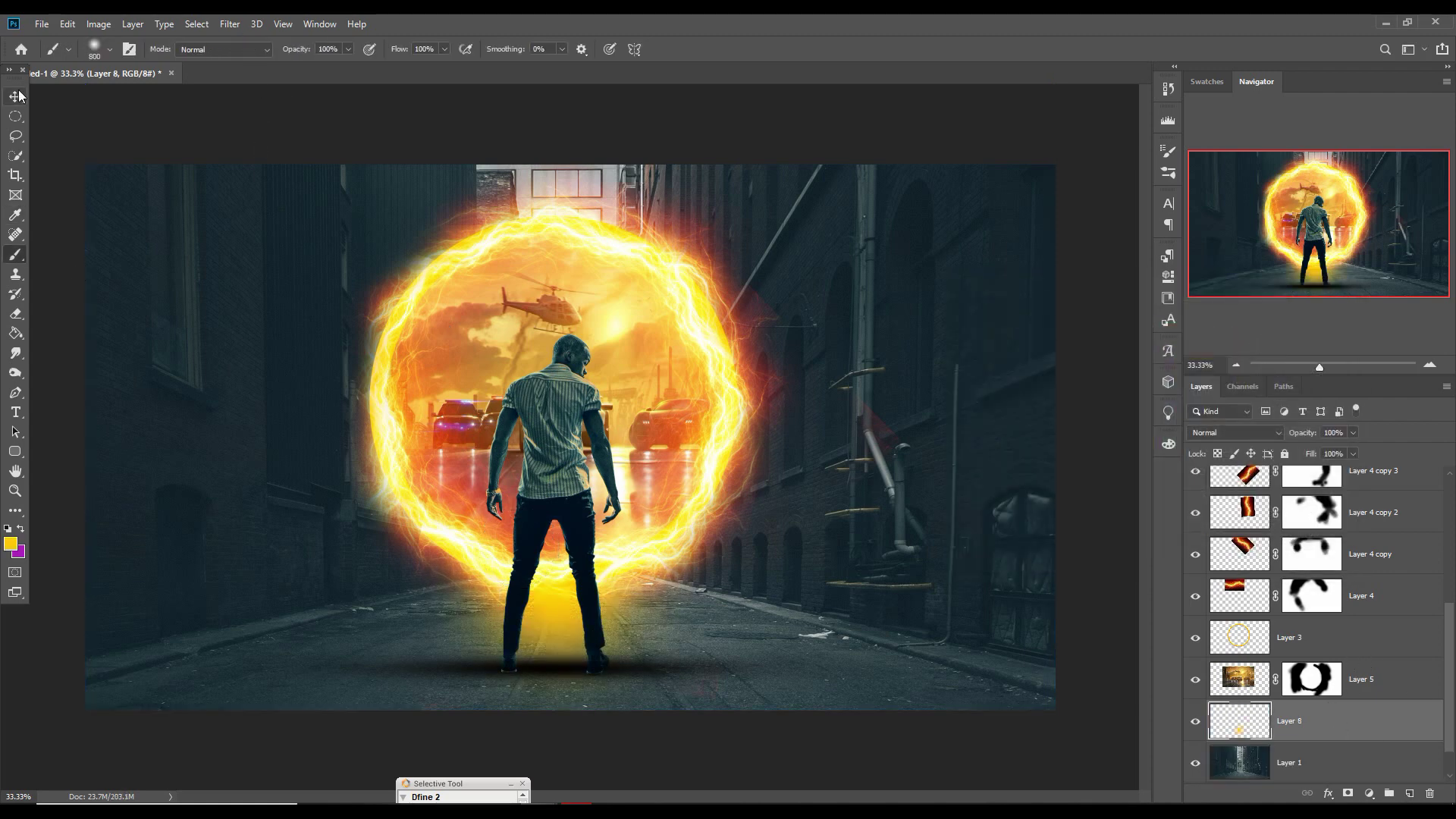
Stretch the yellow glow across the ground to about 287% width and 46% height, and set its blend mode to Overlay
key(ctrl+t)
drag(719, 566, 952, 566)
drag(389, 566, 179, 566)
drag(566, 422, 566, 579)
drag(179, 643, 111, 644)
drag(953, 644, 1048, 643)
mouse_move(739, 661)
mouse_down()
mouse_move(718, 645)
mouse_move(720, 659)
mouse_up()
click(1236, 433)
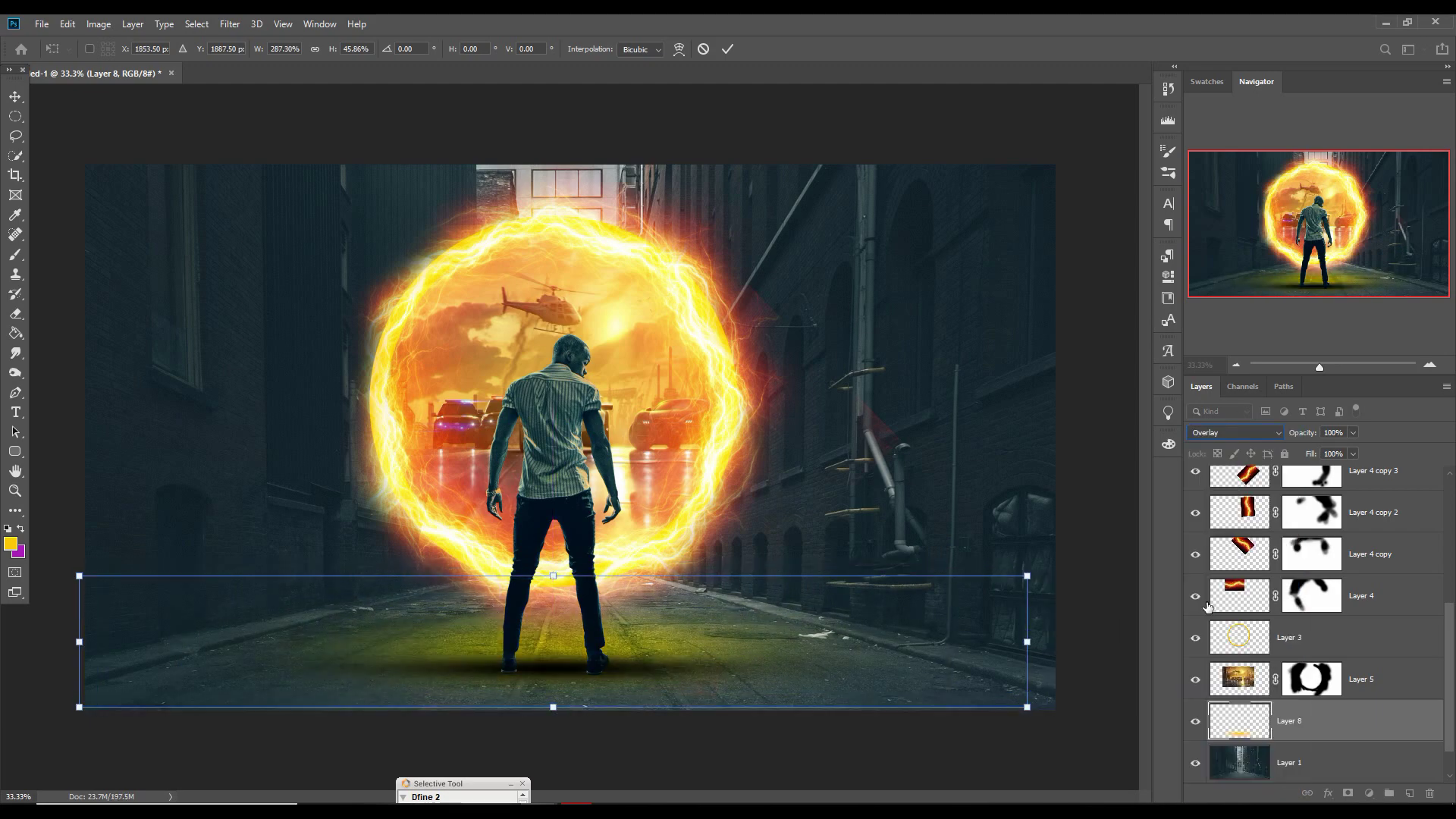
Clip a colorized Hue/Saturation adjustment to the ground glow with saturation 100 and an orange hue slightly below 35
click(1369, 793)
click(1377, 647)
click(1037, 585)
click(993, 437)
drag(972, 387, 1085, 387)
drag(946, 358, 939, 358)
drag(1084, 387, 1159, 386)
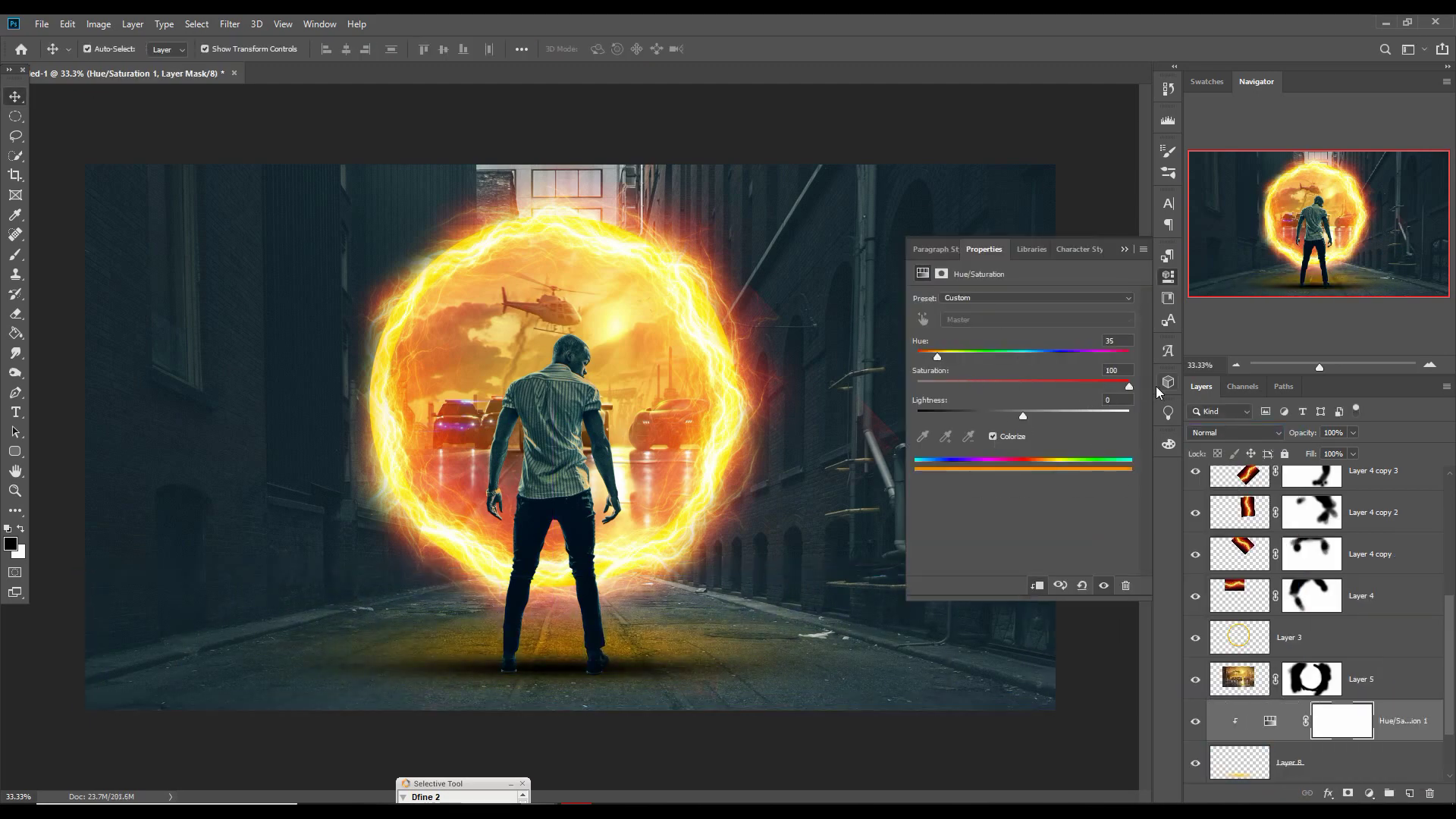
drag(939, 357, 934, 358)
click(1125, 250)
Merge the ground glow with its Hue/Saturation adjustment in Overlay mode and duplicate the merged layer
ctrl+click(1392, 763)
right_click(1400, 719)
click(1293, 520)
click(1235, 433)
click(1206, 608)
key(ctrl+j)
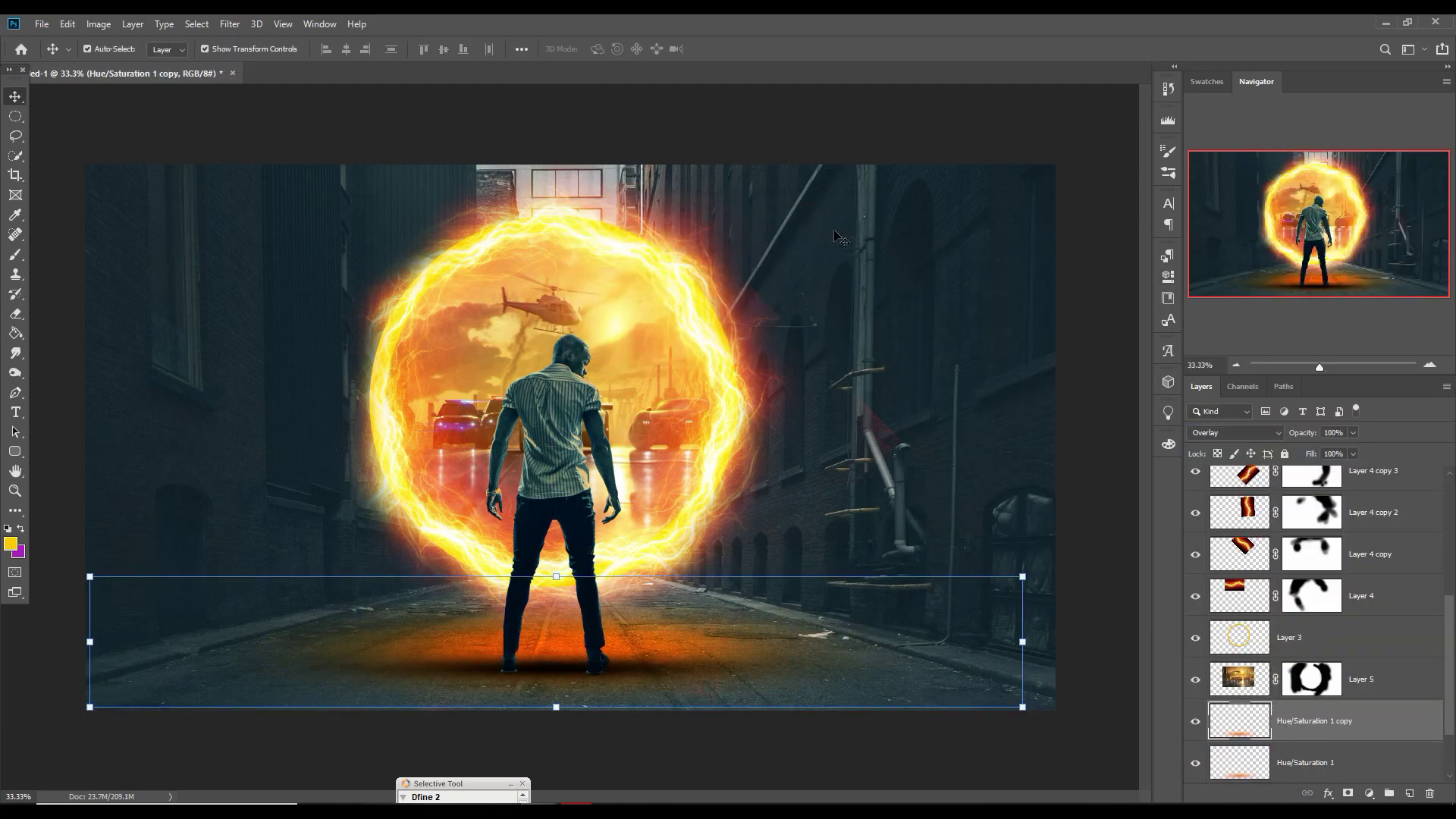
Widen both ground glow layers together so they extend past both sides of the canvas
ctrl+click(1369, 763)
drag(556, 707, 556, 717)
drag(90, 647, 17, 647)
drag(1022, 644, 1152, 645)
key(ctrl+minus)
key(ctrl+minus)
drag(293, 552, 244, 551)
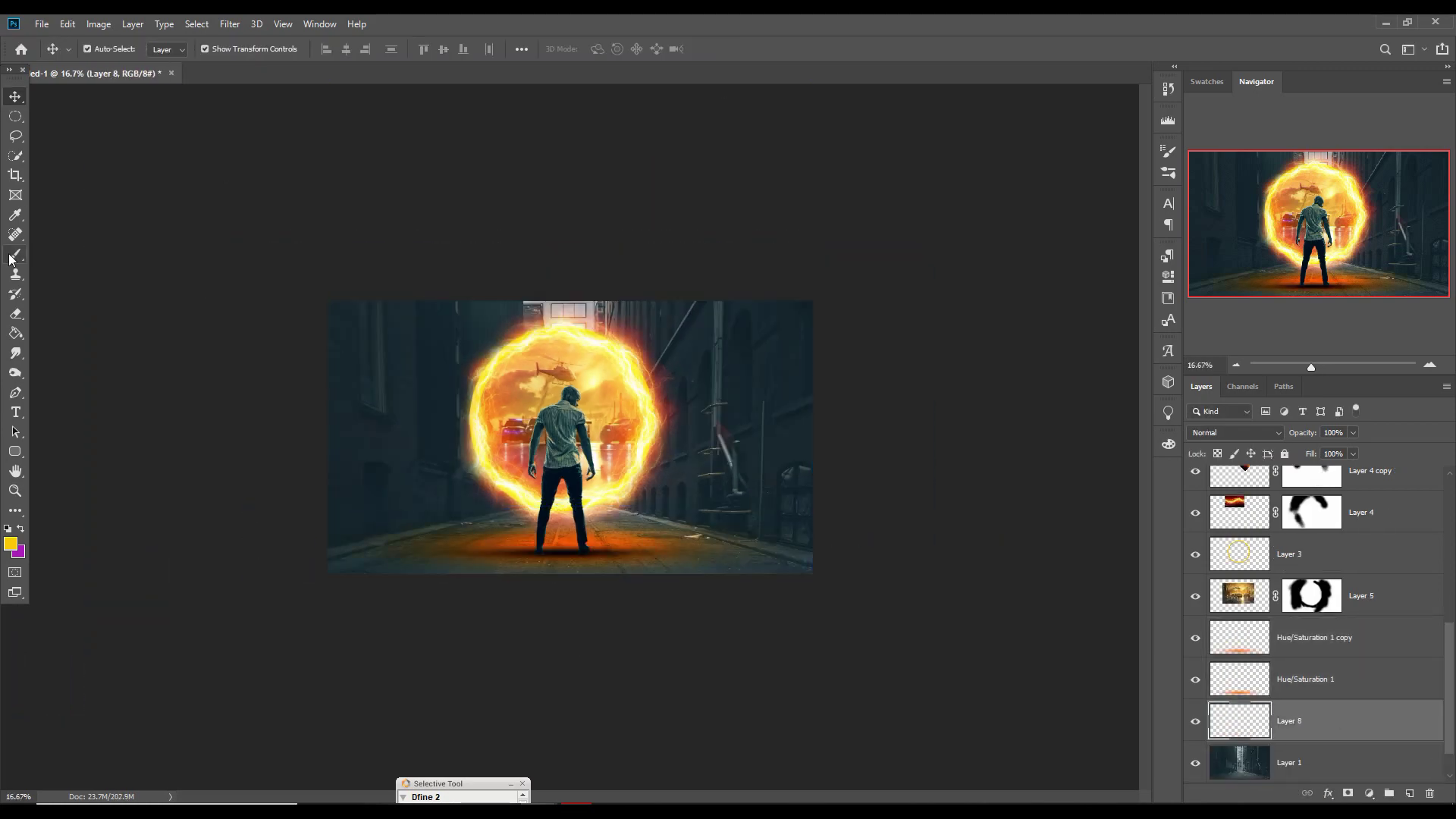
key(i)
click(448, 370)
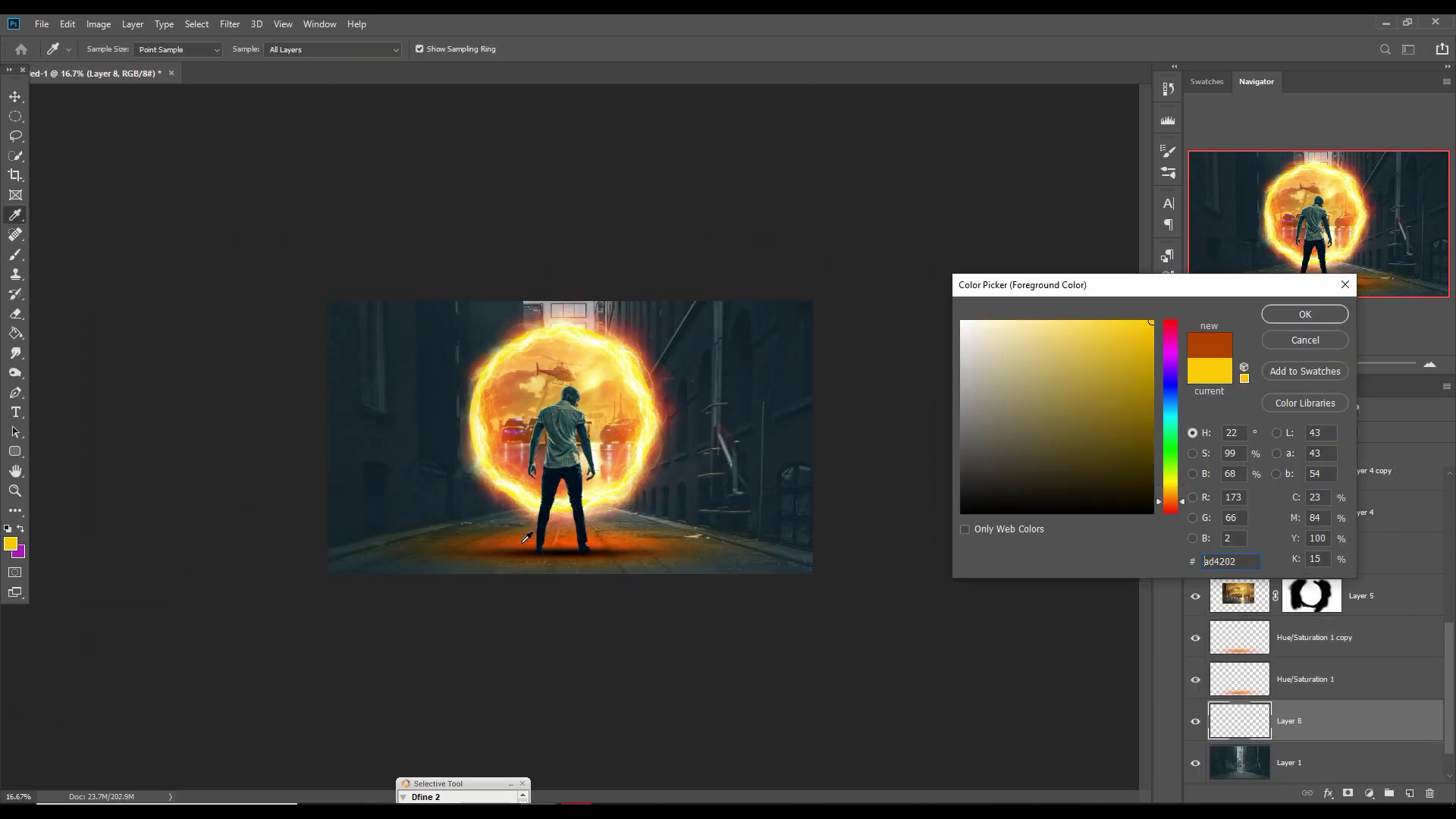
drag(1181, 502, 1181, 498)
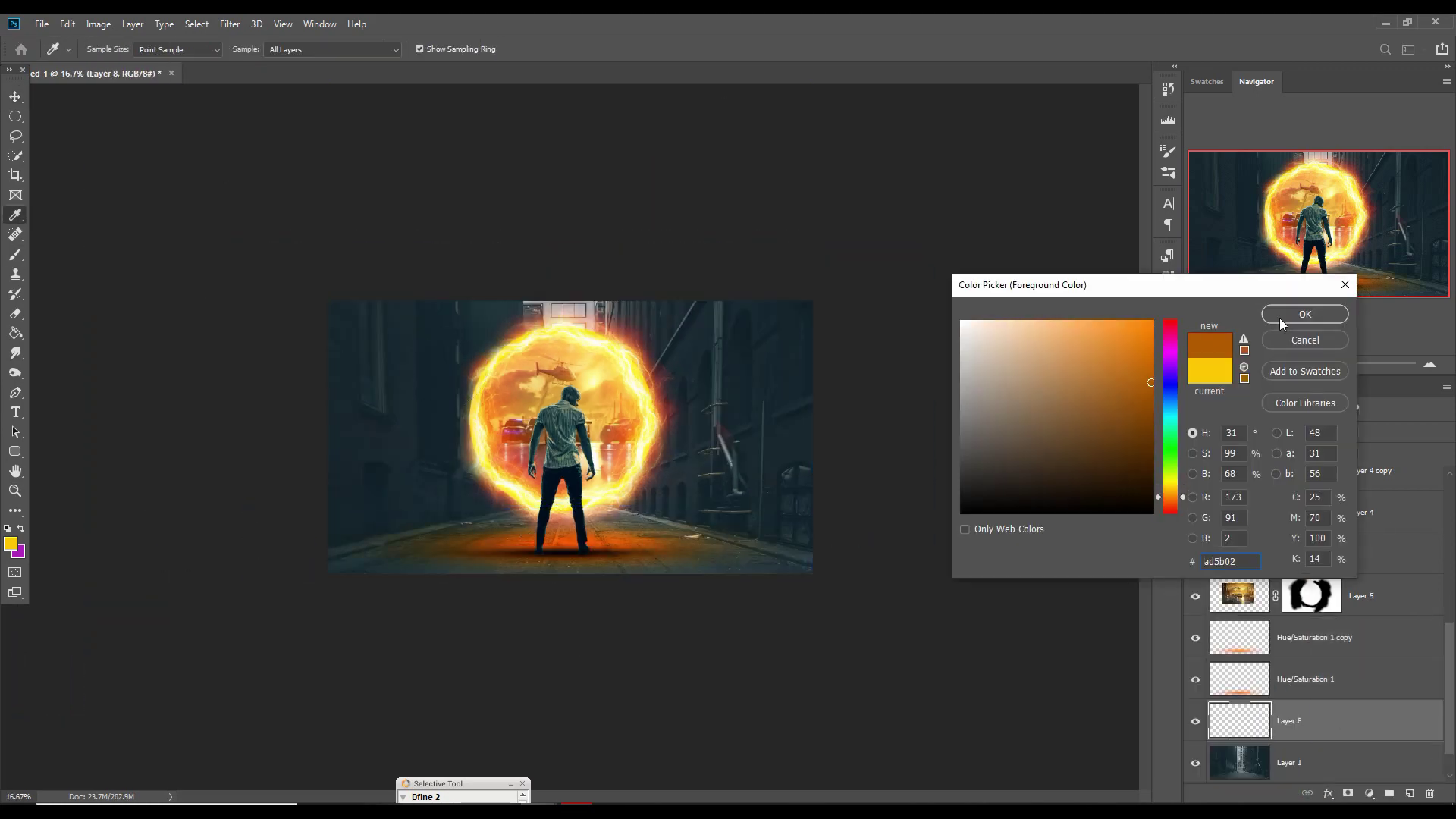
click(1280, 317)
drag(394, 342, 407, 524)
key(ctrl+z)
Choose a golden-yellow foreground colour and paint a large soft glow on Layer 8 over the alley's left wall
click(11, 544)
click(1151, 323)
drag(1181, 499, 1181, 493)
click(1290, 315)
drag(420, 319, 419, 493)
key(ctrl+z)
click(413, 411)
key(v)
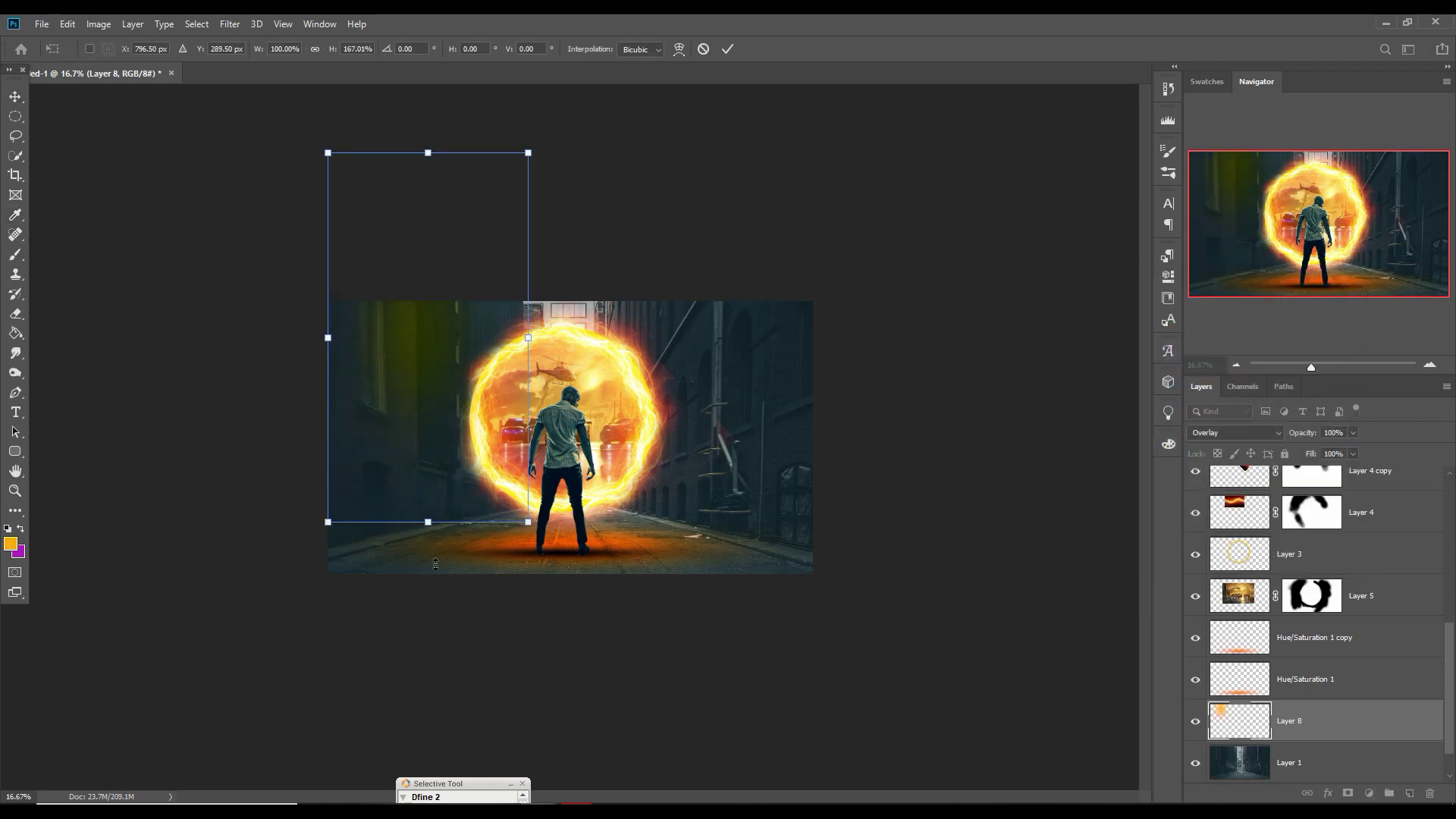
Clip a colorized Hue/Saturation adjustment to the wall glow with hue 32, saturation 100 and lightness +23
click(1369, 793)
click(1374, 643)
click(1037, 586)
click(993, 436)
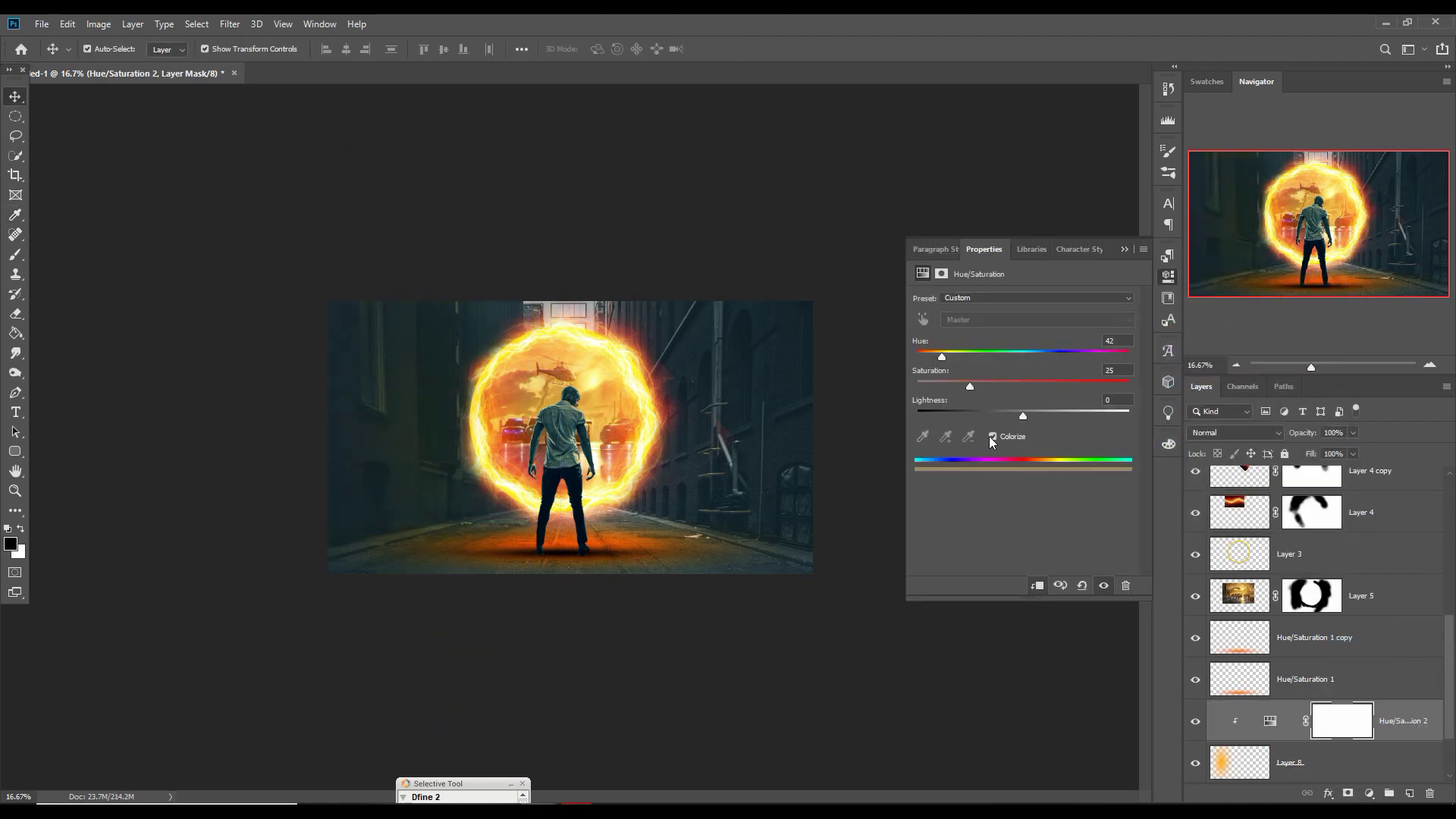
drag(971, 387, 1083, 387)
drag(942, 357, 939, 356)
mouse_move(1024, 415)
mouse_down()
mouse_move(1072, 415)
mouse_move(1048, 416)
mouse_up()
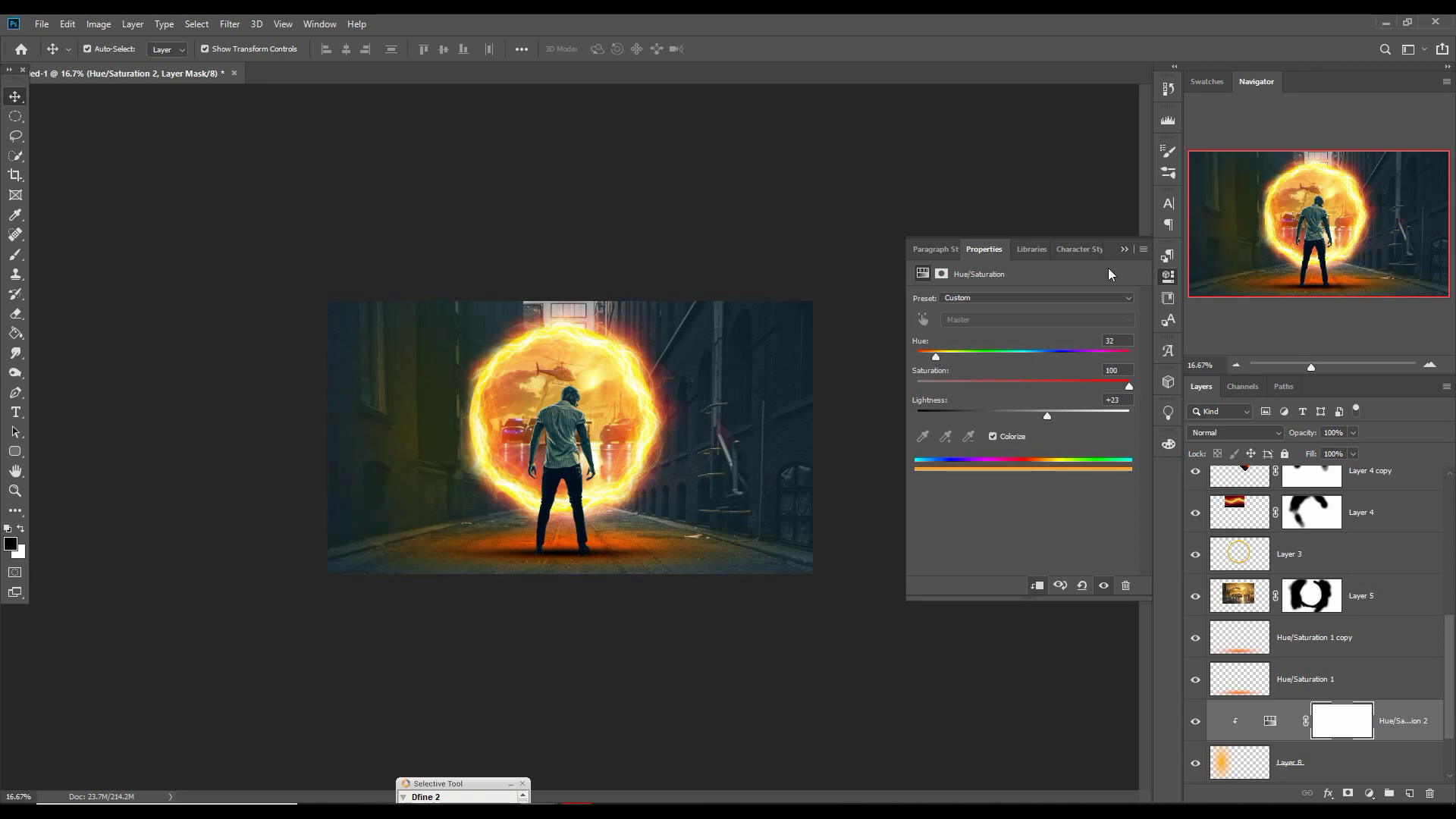
Merge the wall glow with its Hue/Saturation adjustment, and duplicate the Hue/Saturation 2 layer and its copy within Untitled-1
shift+click(1289, 763)
right_click(1290, 762)
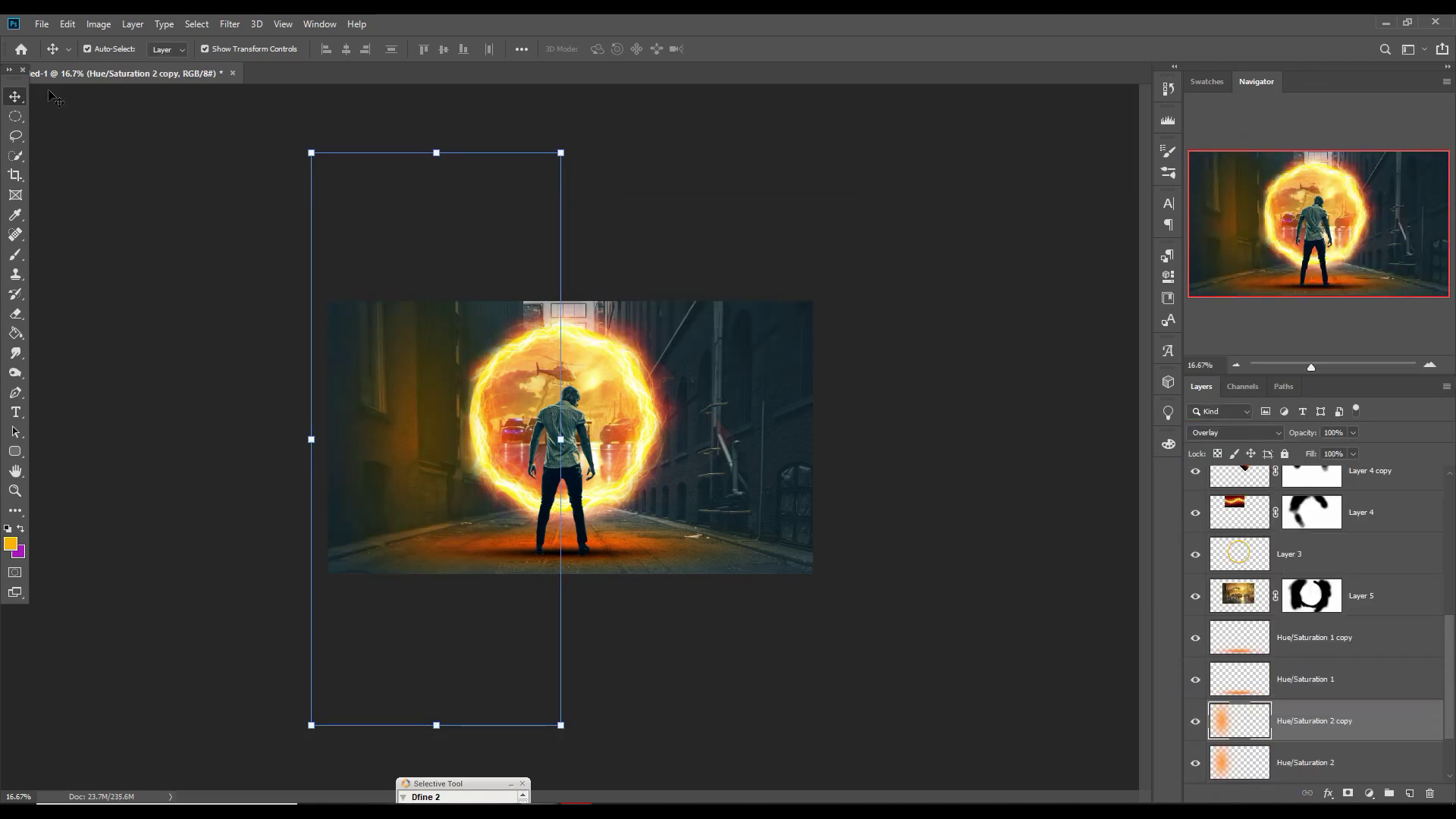
shift+click(1323, 763)
right_click(1322, 763)
click(1289, 258)
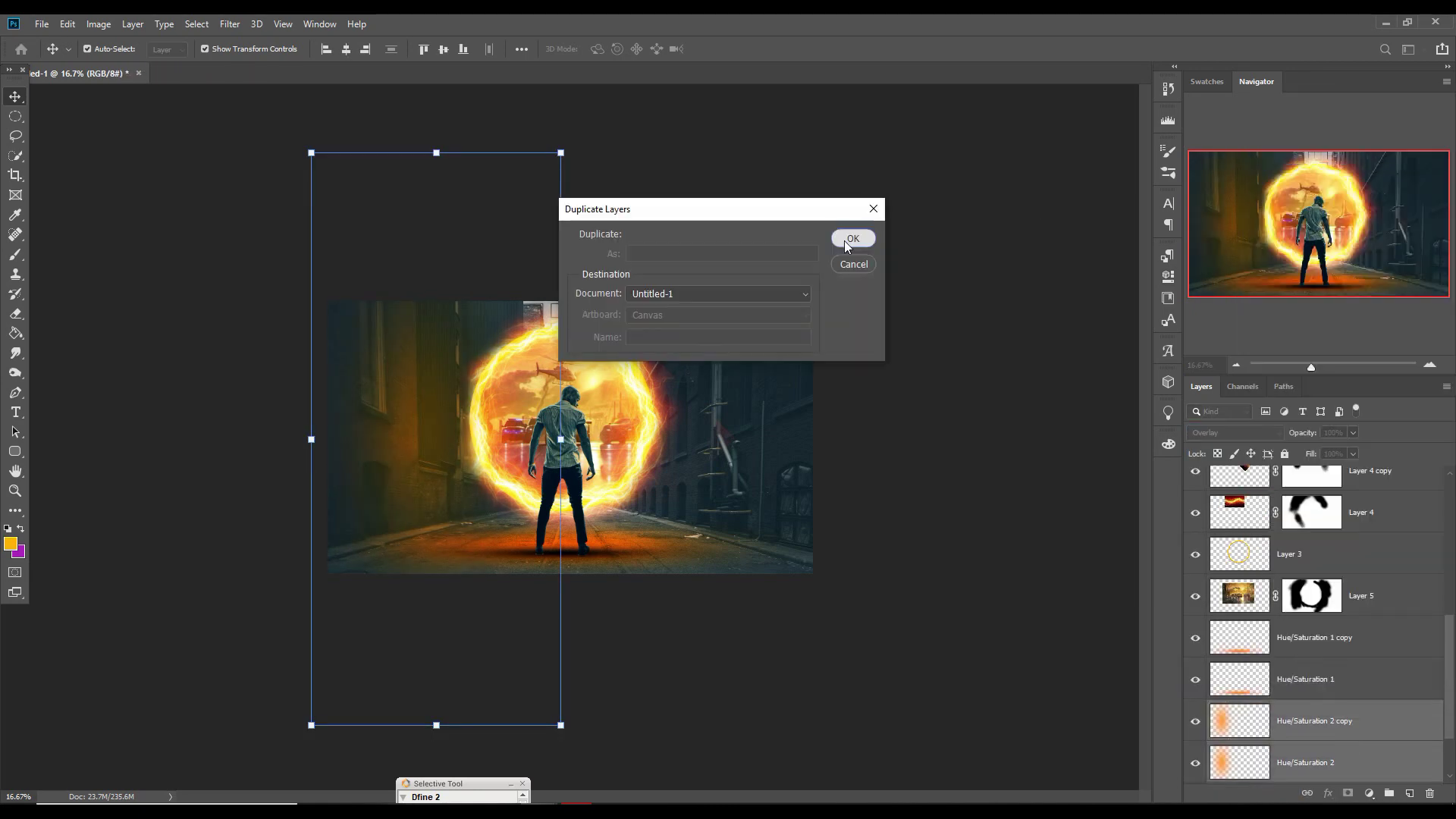
click(852, 238)
Move the two duplicated glow layers across to the alley's right wall
click(1323, 655)
shift+click(1322, 698)
click(561, 154)
drag(498, 413, 801, 402)
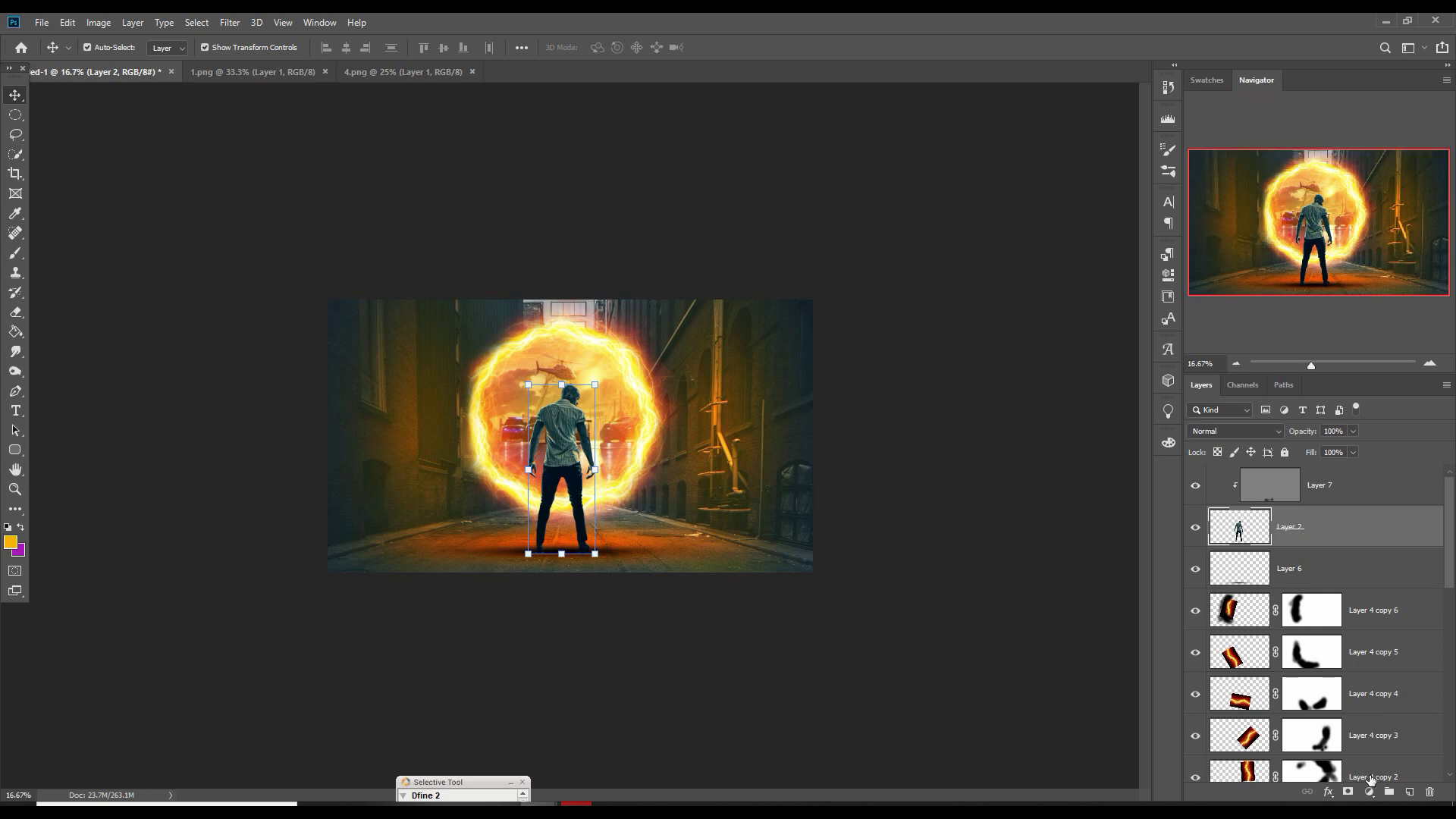
Add a new layer clipped to the man's Layer 2 and set its blend mode to Linear Dodge (Add)
click(1410, 792)
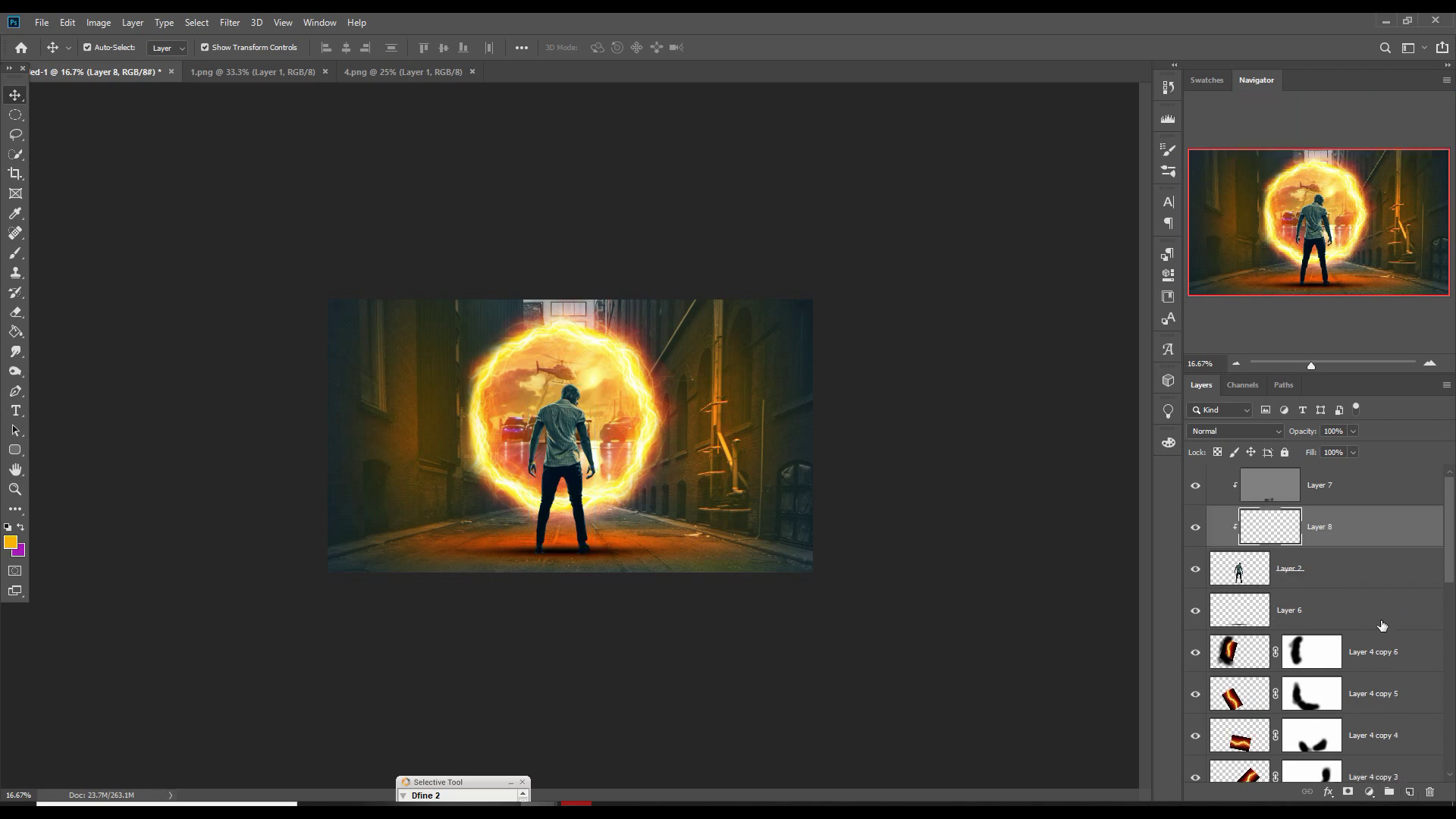
click(1279, 431)
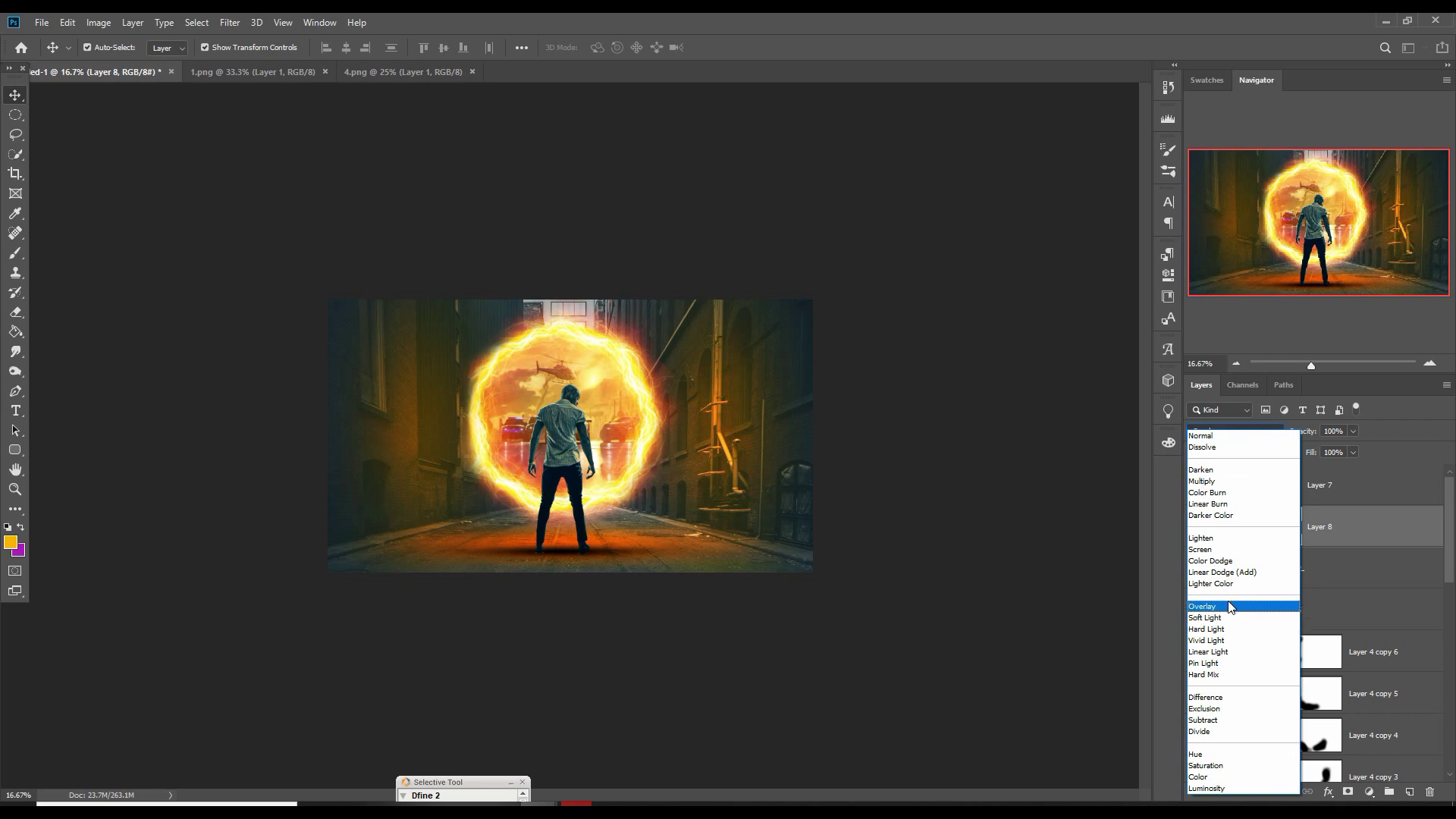
click(1224, 573)
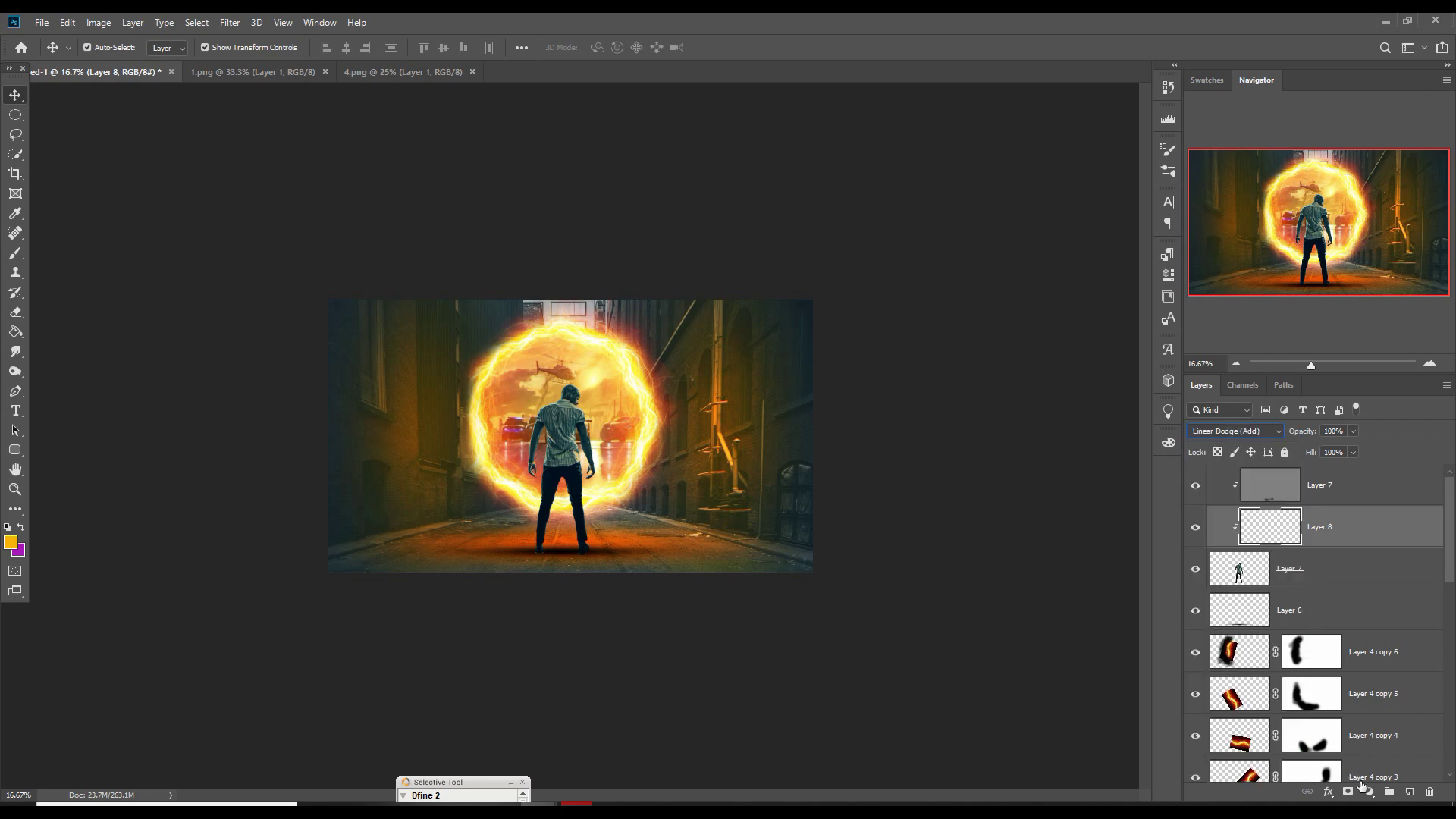
Create a Solid Color fill over the man with the golden yellow #fec604
click(1365, 790)
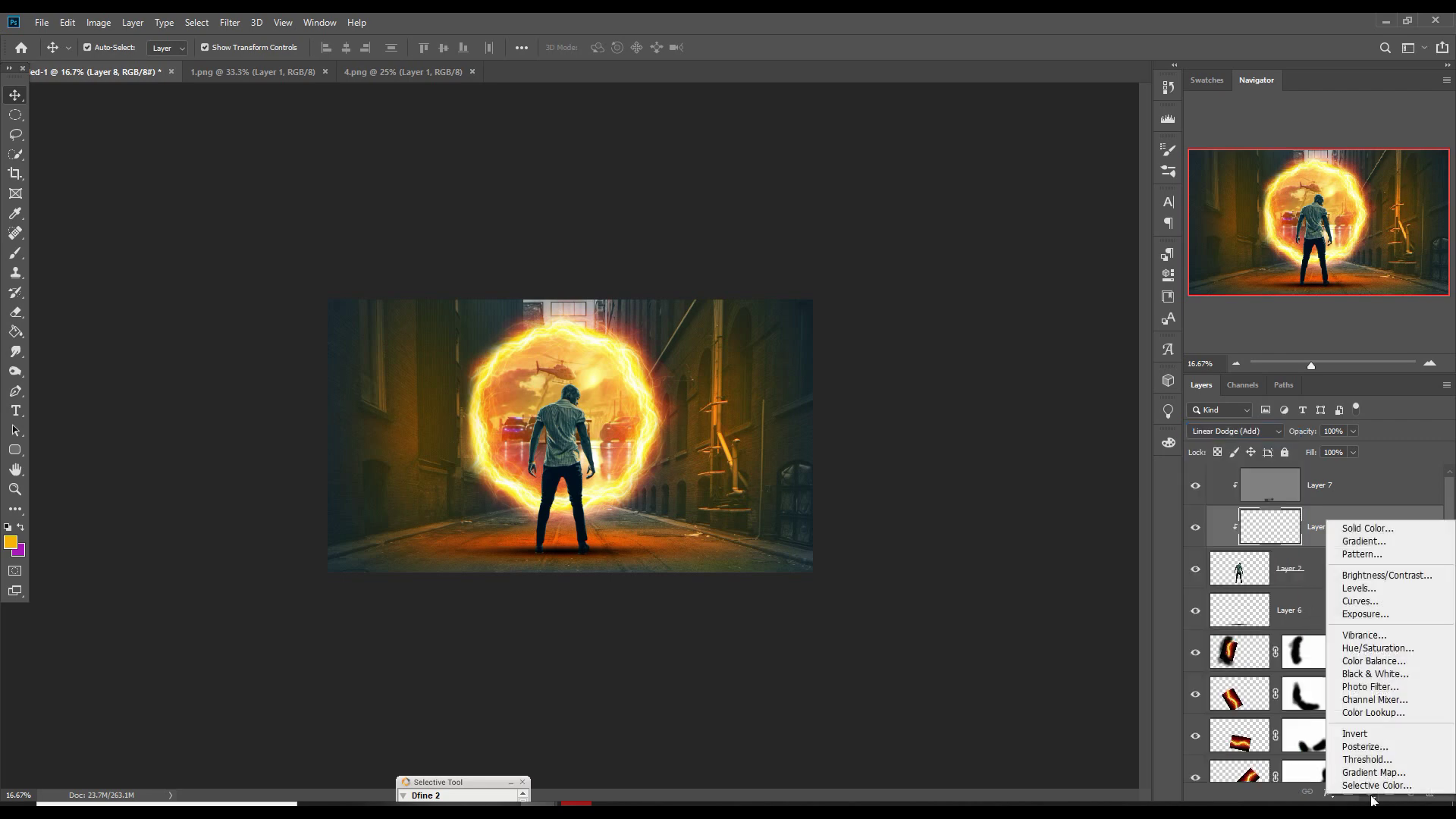
click(1358, 533)
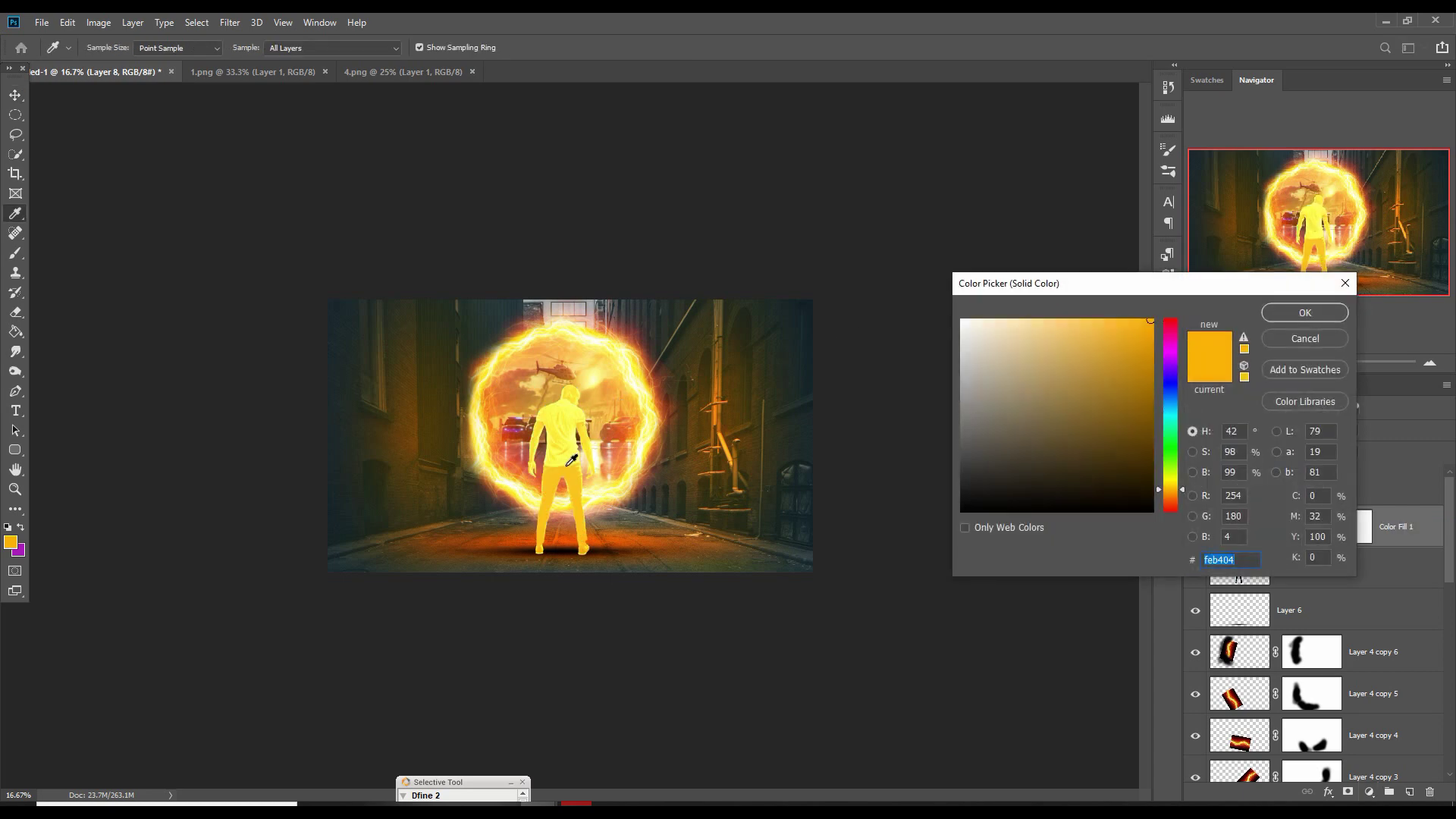
click(1182, 487)
drag(1182, 487, 1183, 487)
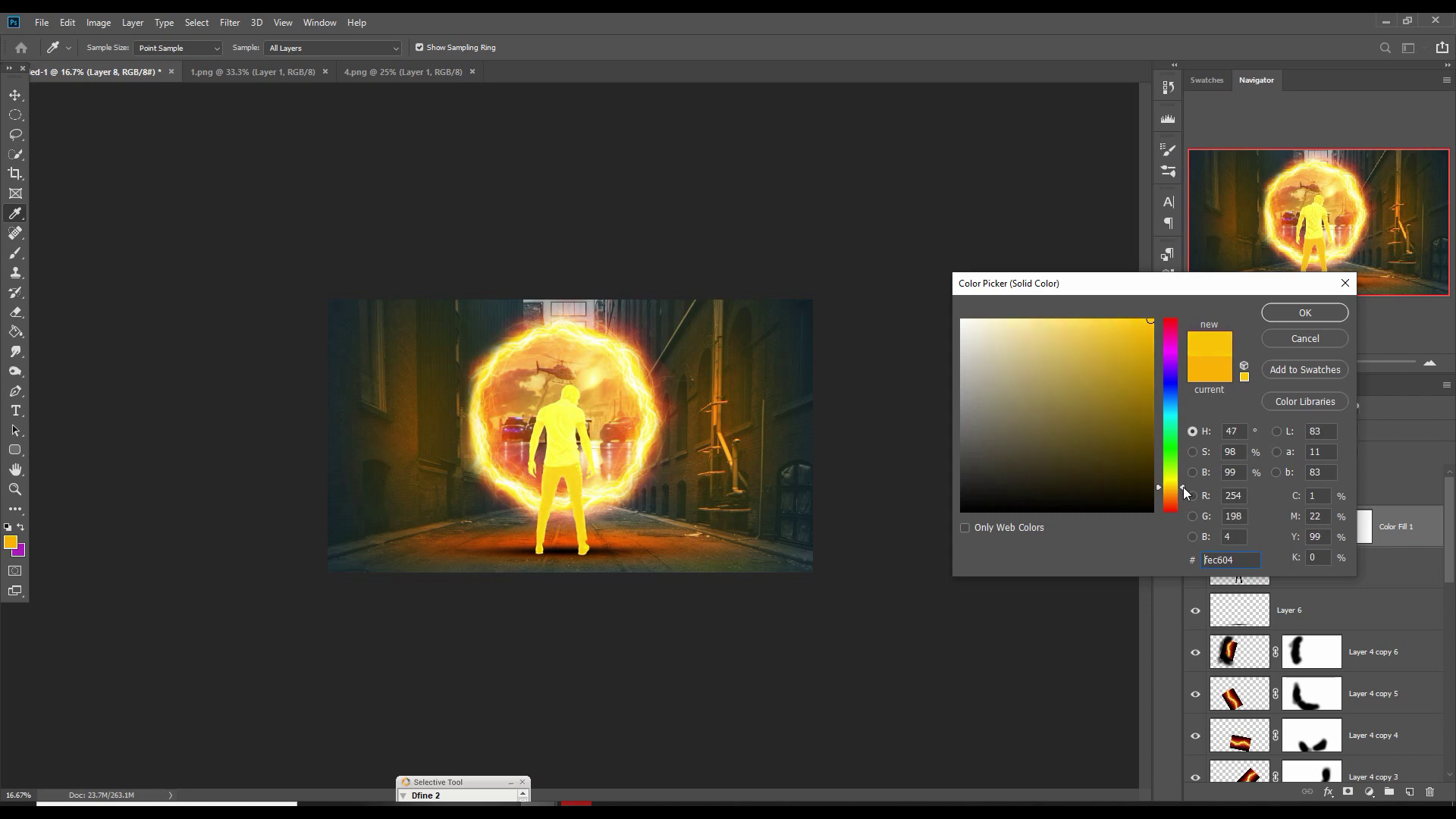
click(1288, 313)
Split the underlying layer's black Blend If point to 0 / 22 in the Color Fill 1 blending options
right_click(1269, 530)
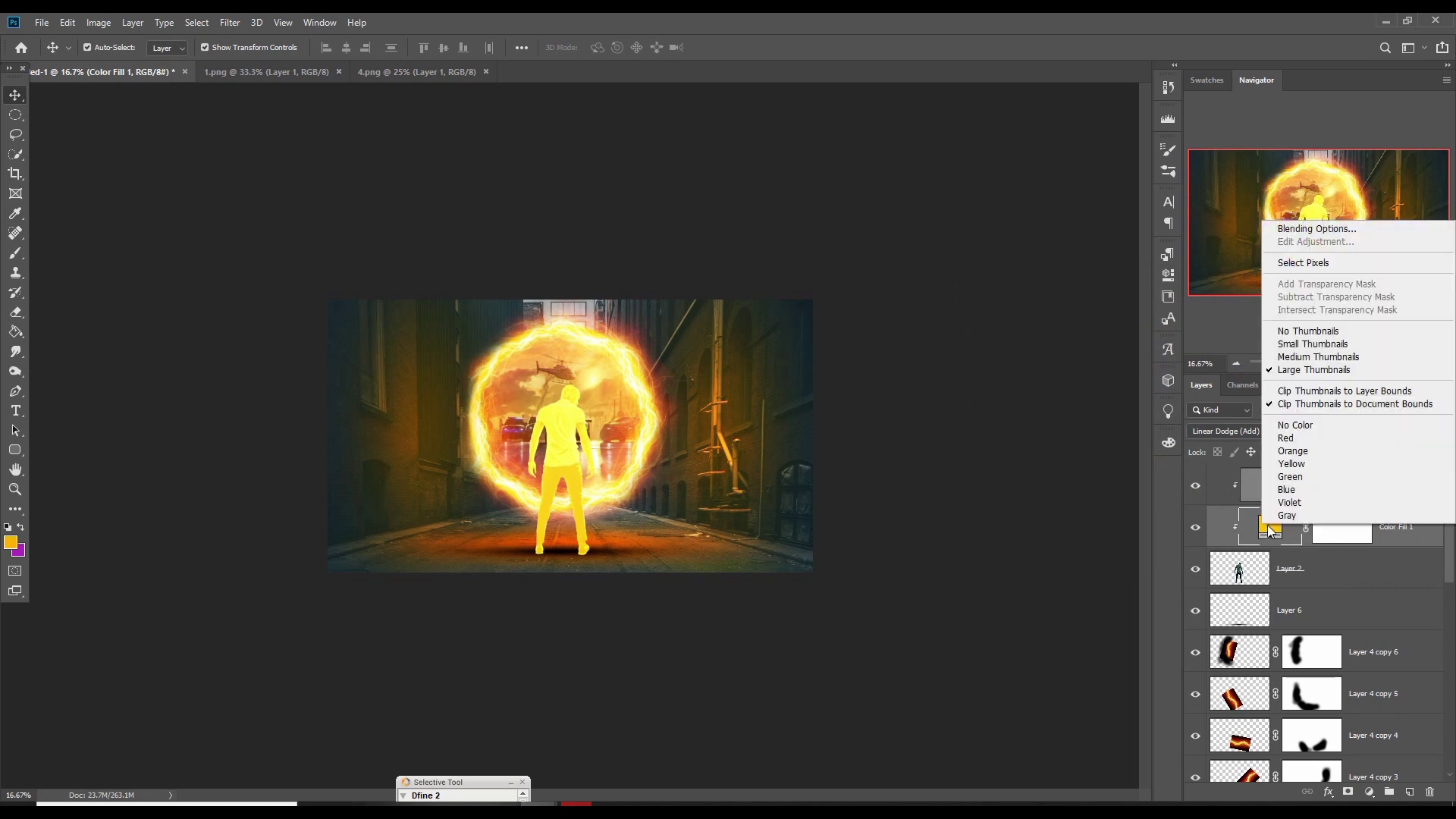
click(1137, 274)
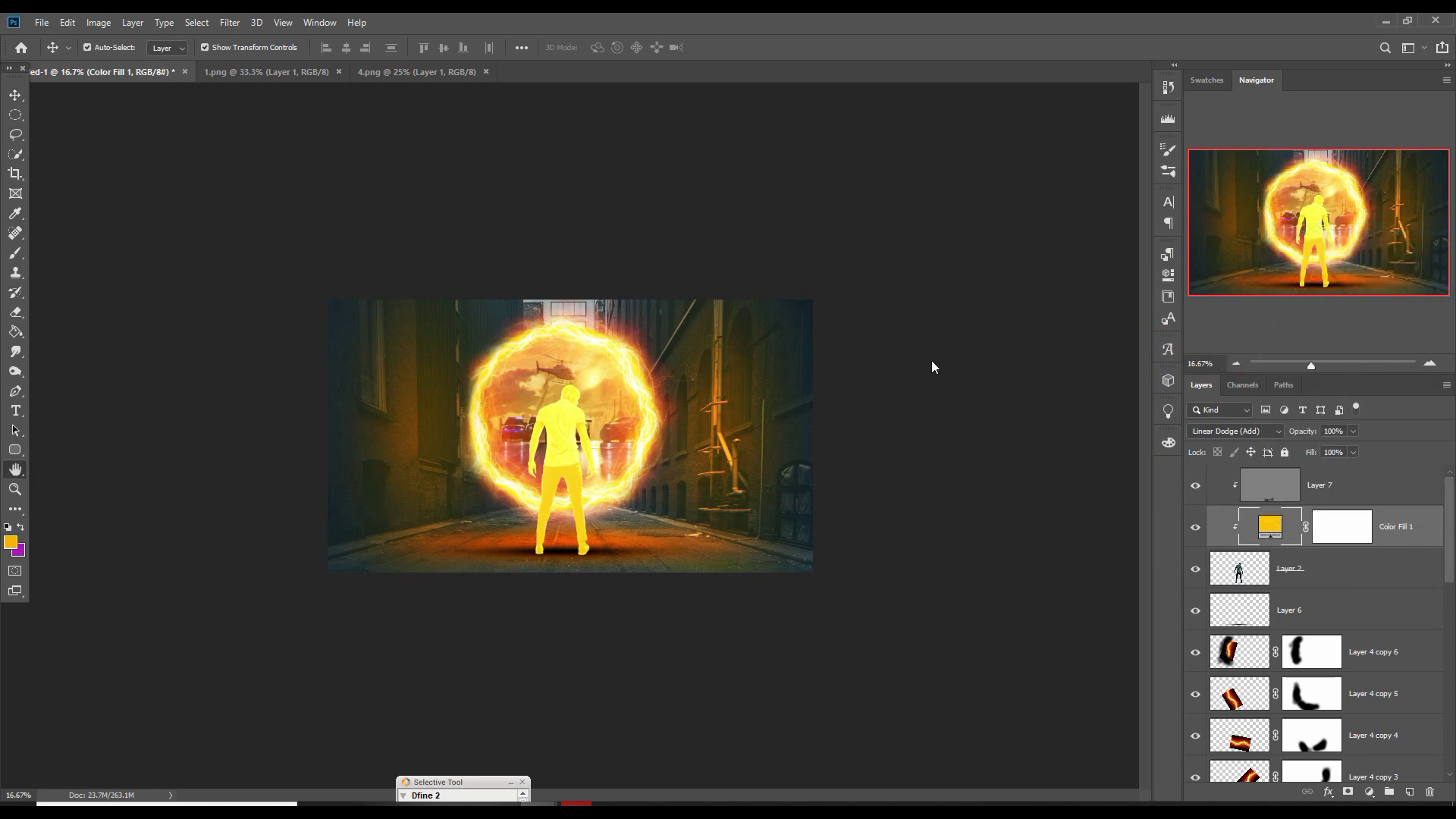
key(alt)
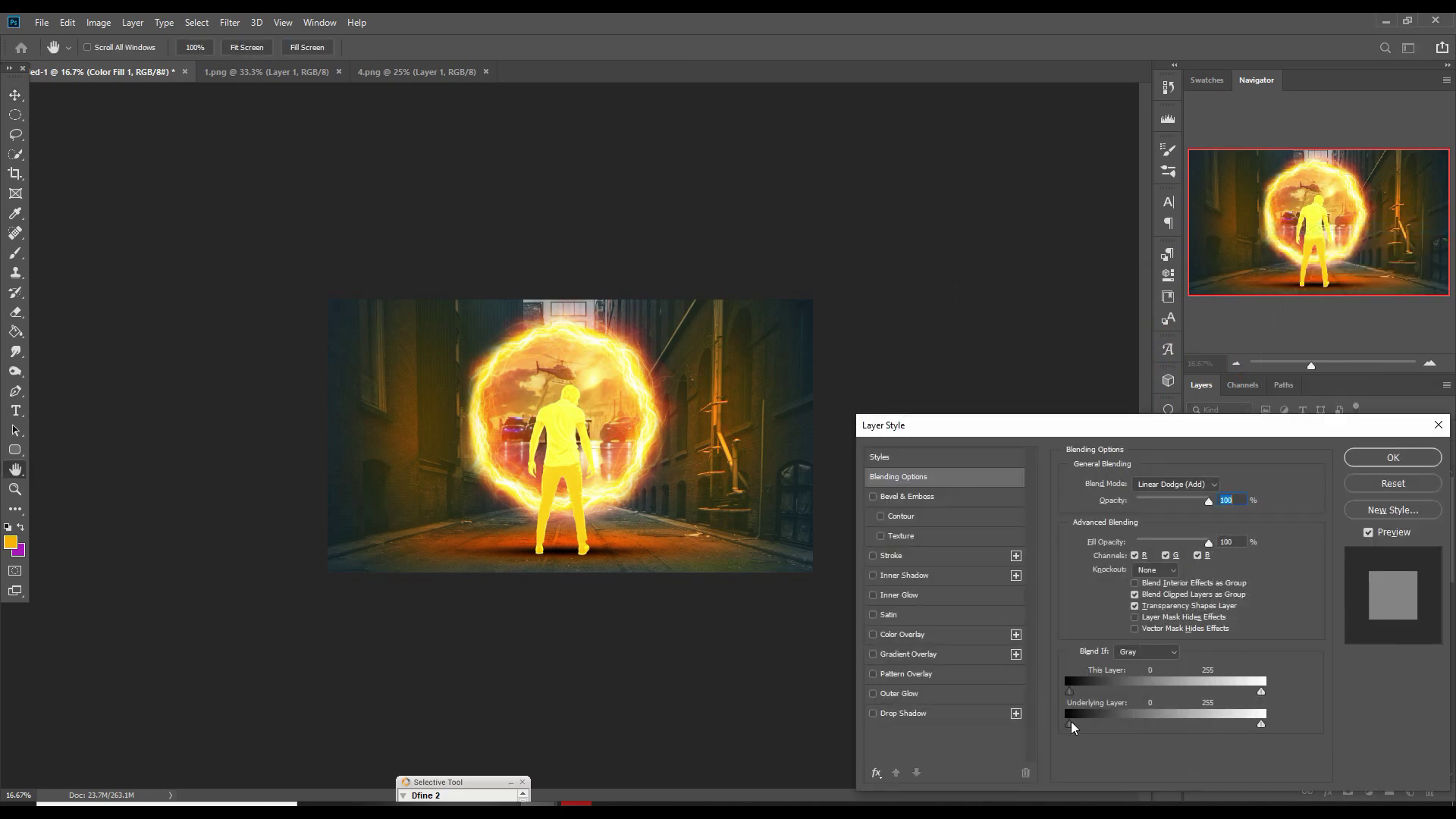
drag(1078, 725, 1090, 729)
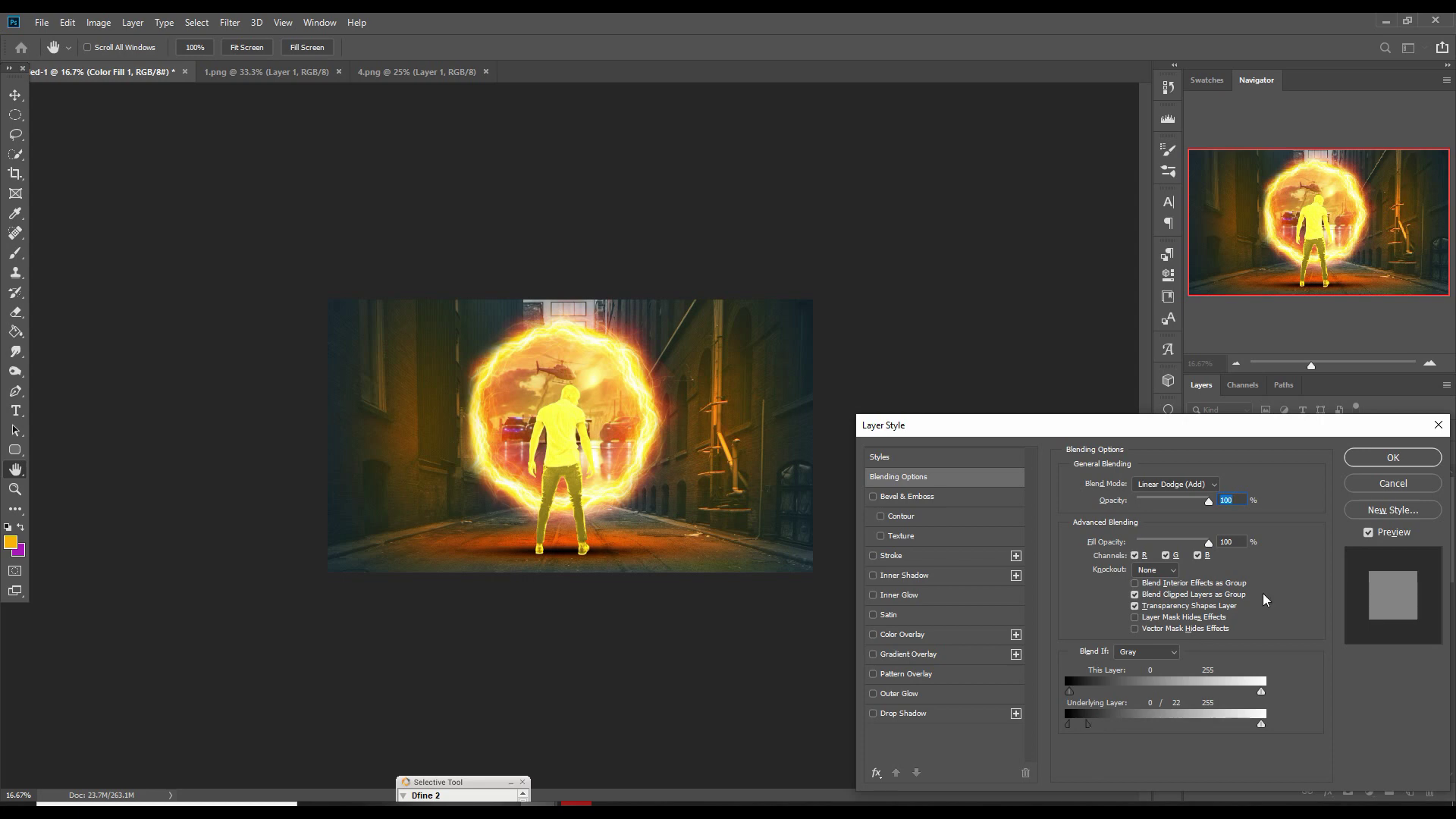
click(1366, 455)
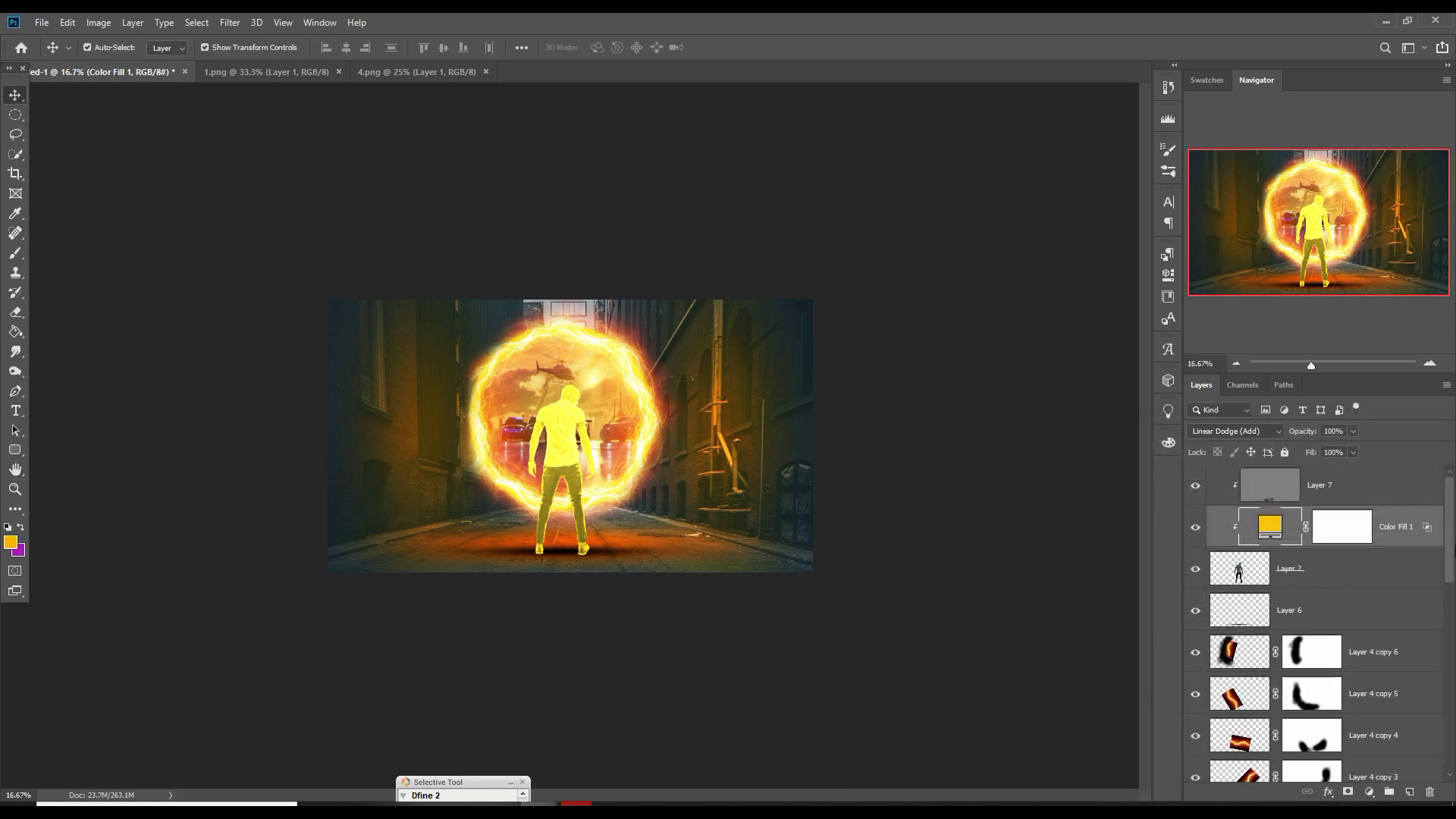
Change the Color Fill 1 colour over the man to orange #fe9104
double_click(1276, 526)
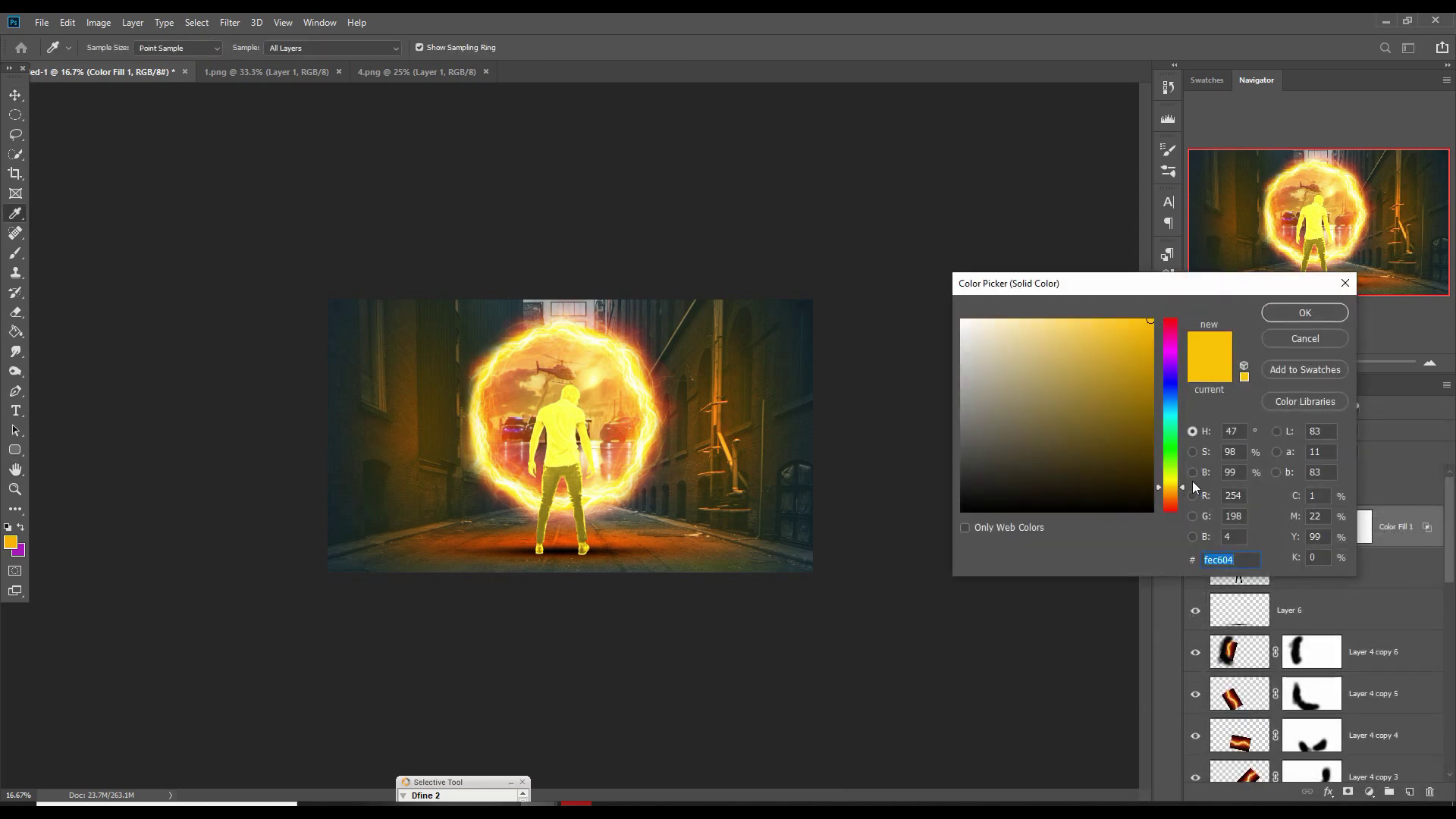
drag(1183, 489, 1188, 500)
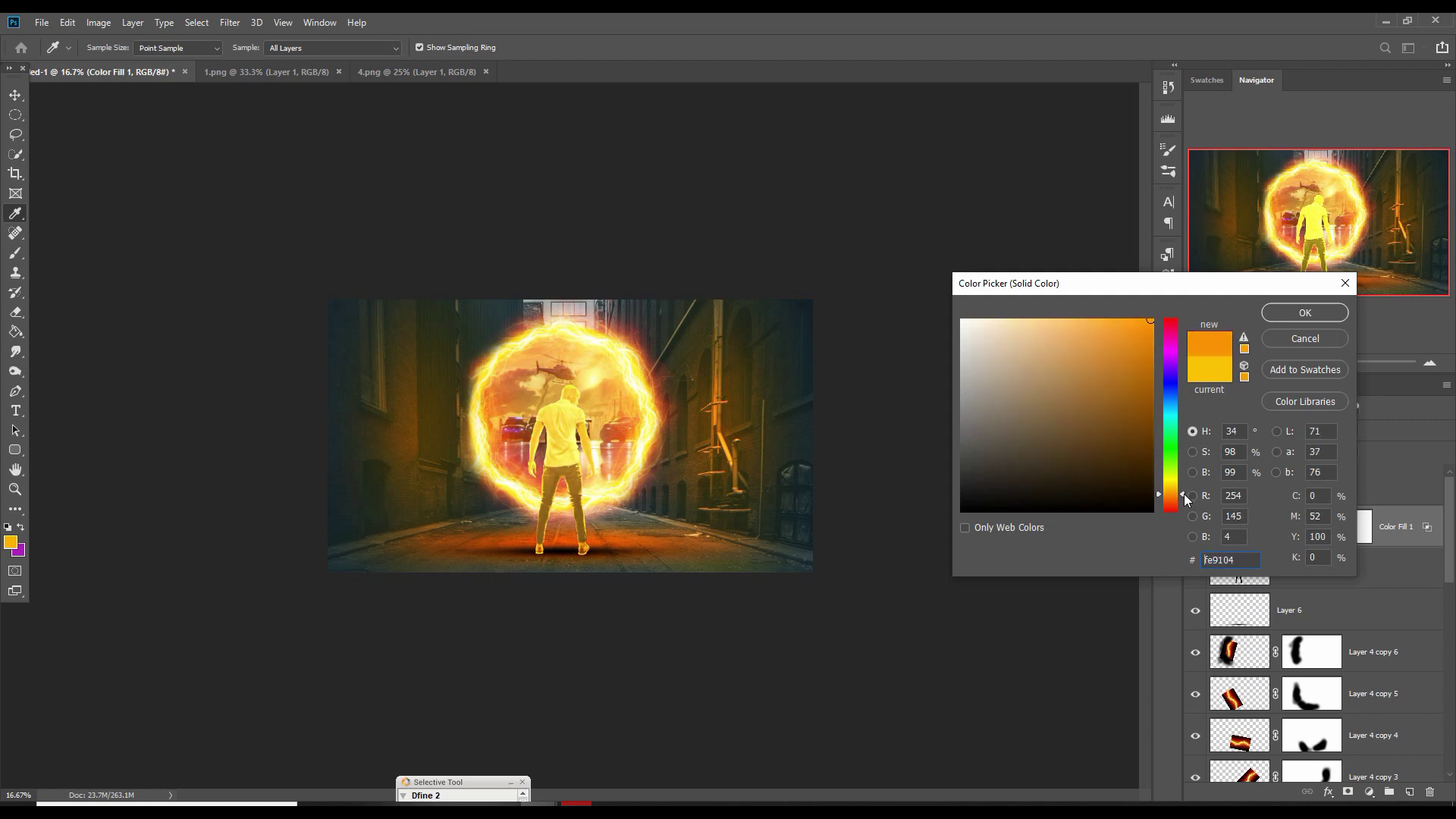
click(1303, 320)
Fill the Color Fill 1 layer mask with black to hide the orange over the man
click(1340, 534)
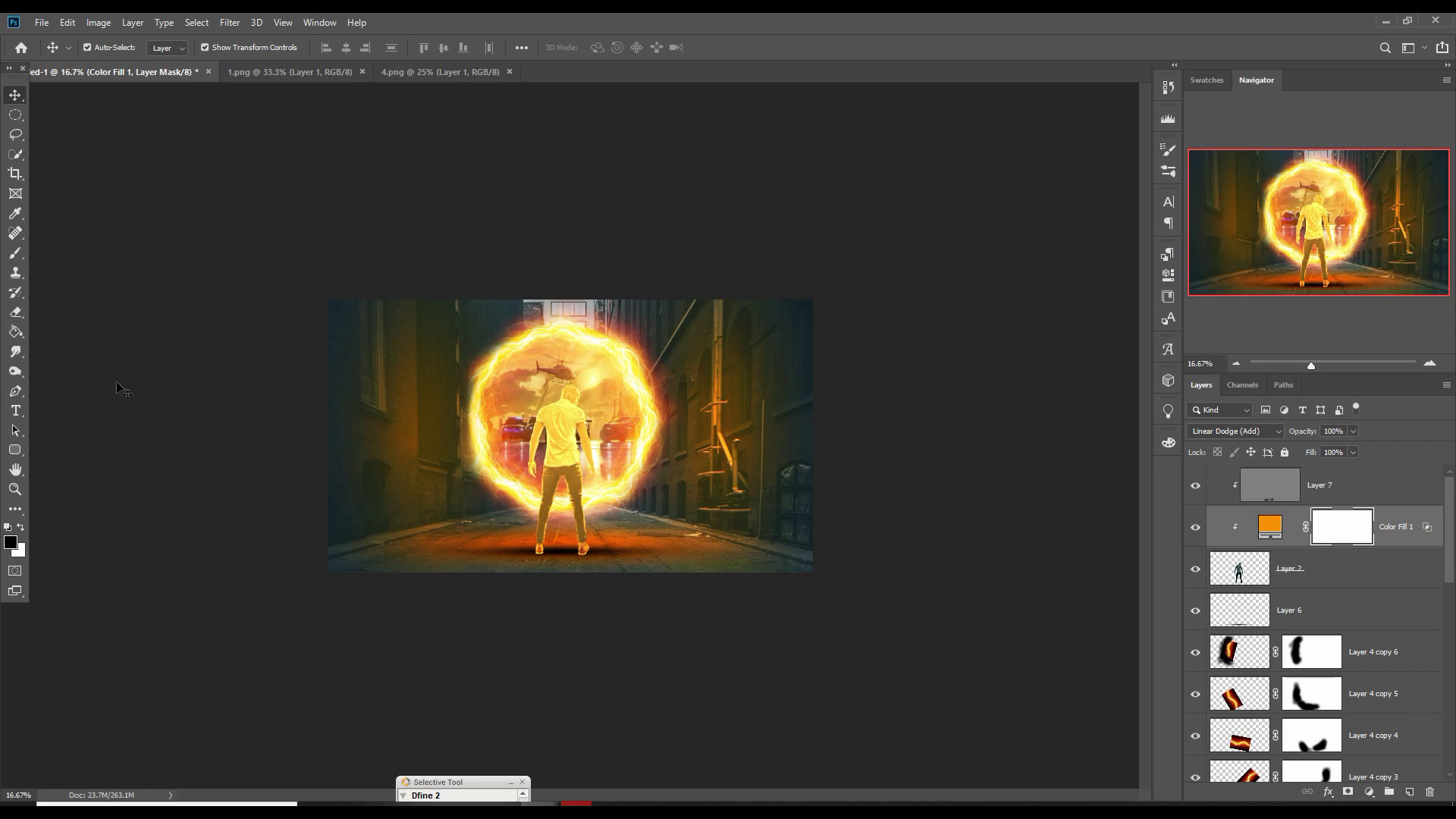
click(15, 334)
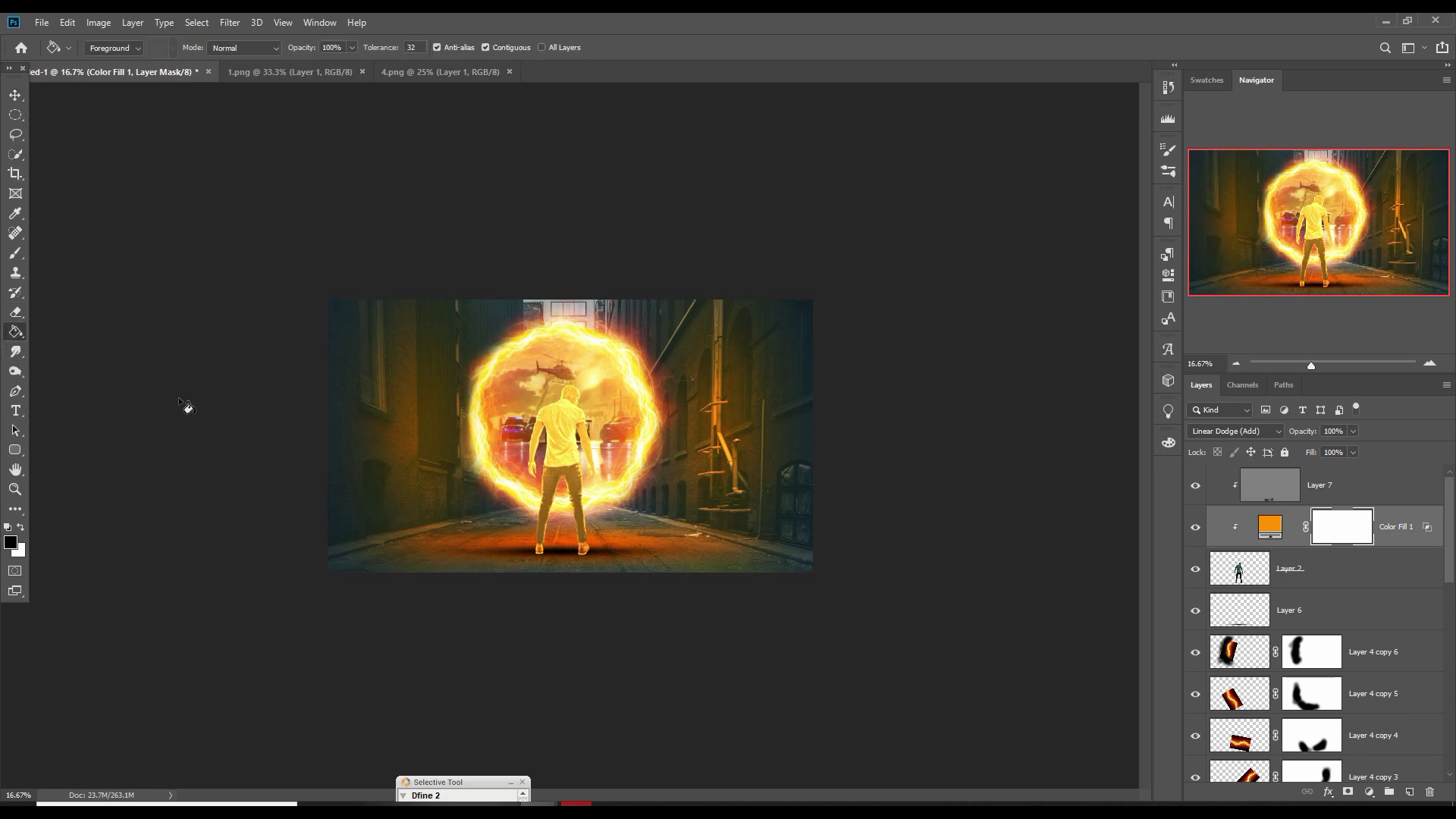
click(551, 421)
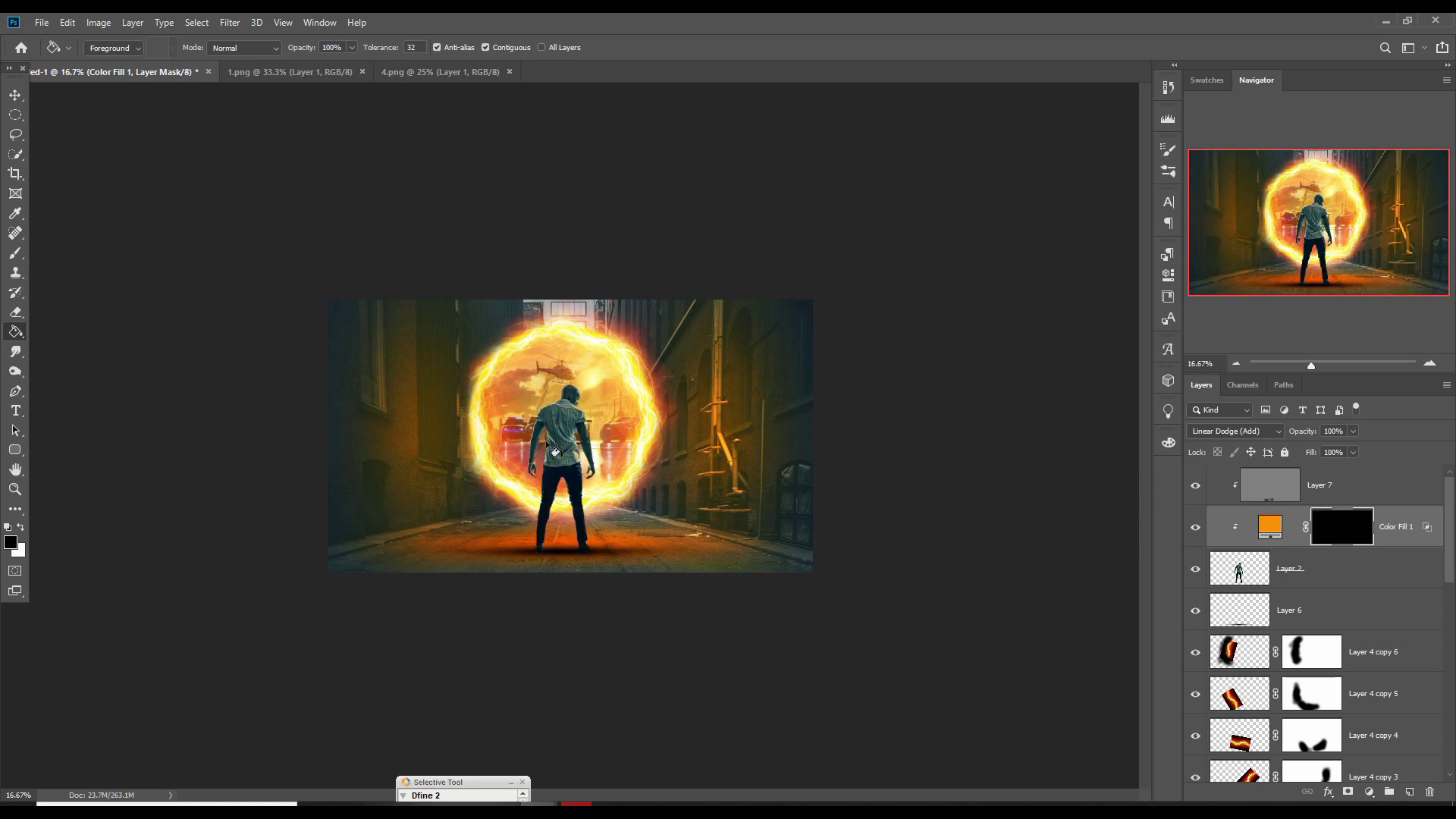
Paint white on the Color Fill 1 mask with a 100 px soft brush along the outer edges of the man's head, shoulders and arms
click(22, 527)
click(15, 252)
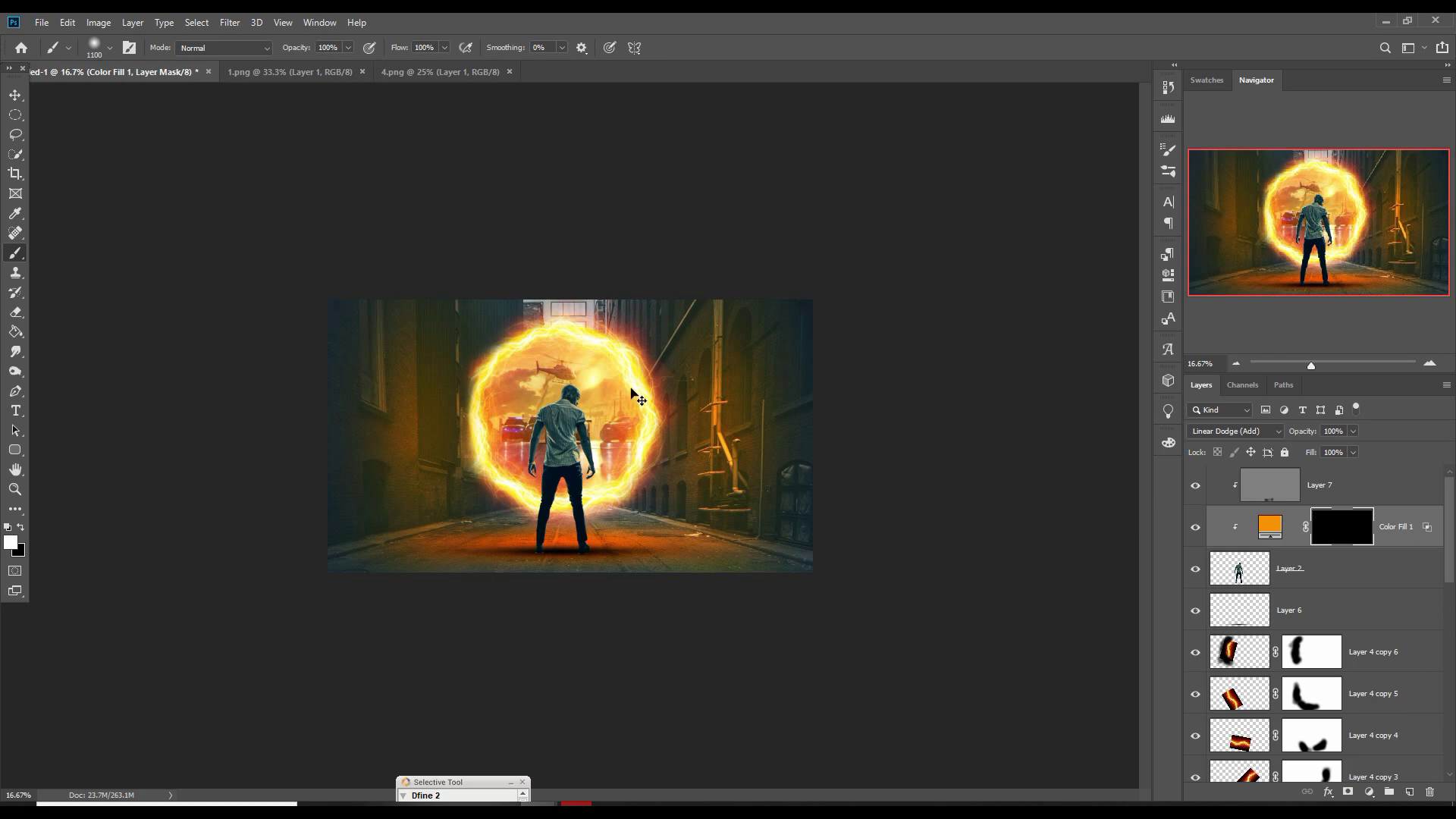
scroll(632, 392, up, 4)
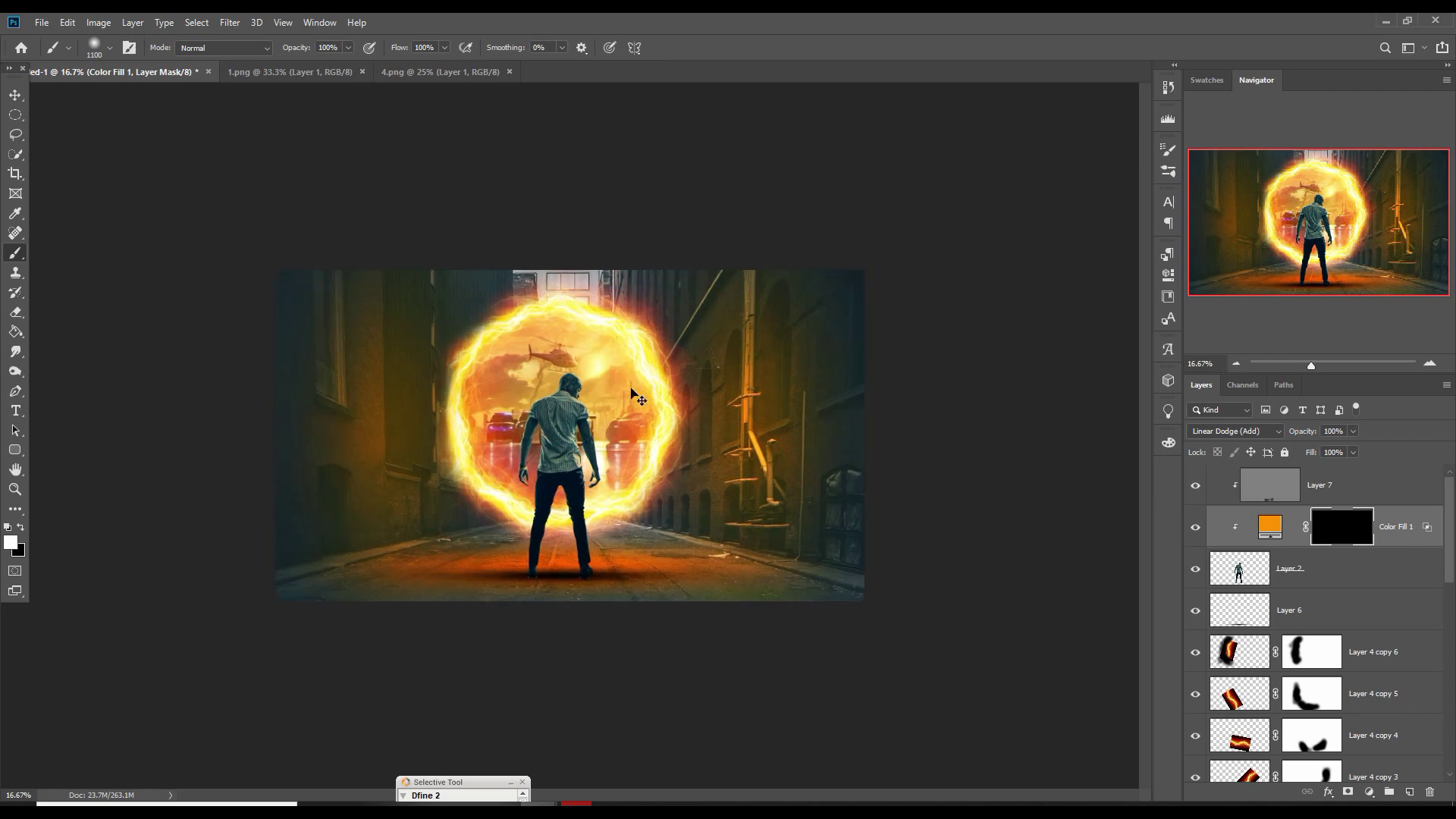
scroll(632, 392, up, 1)
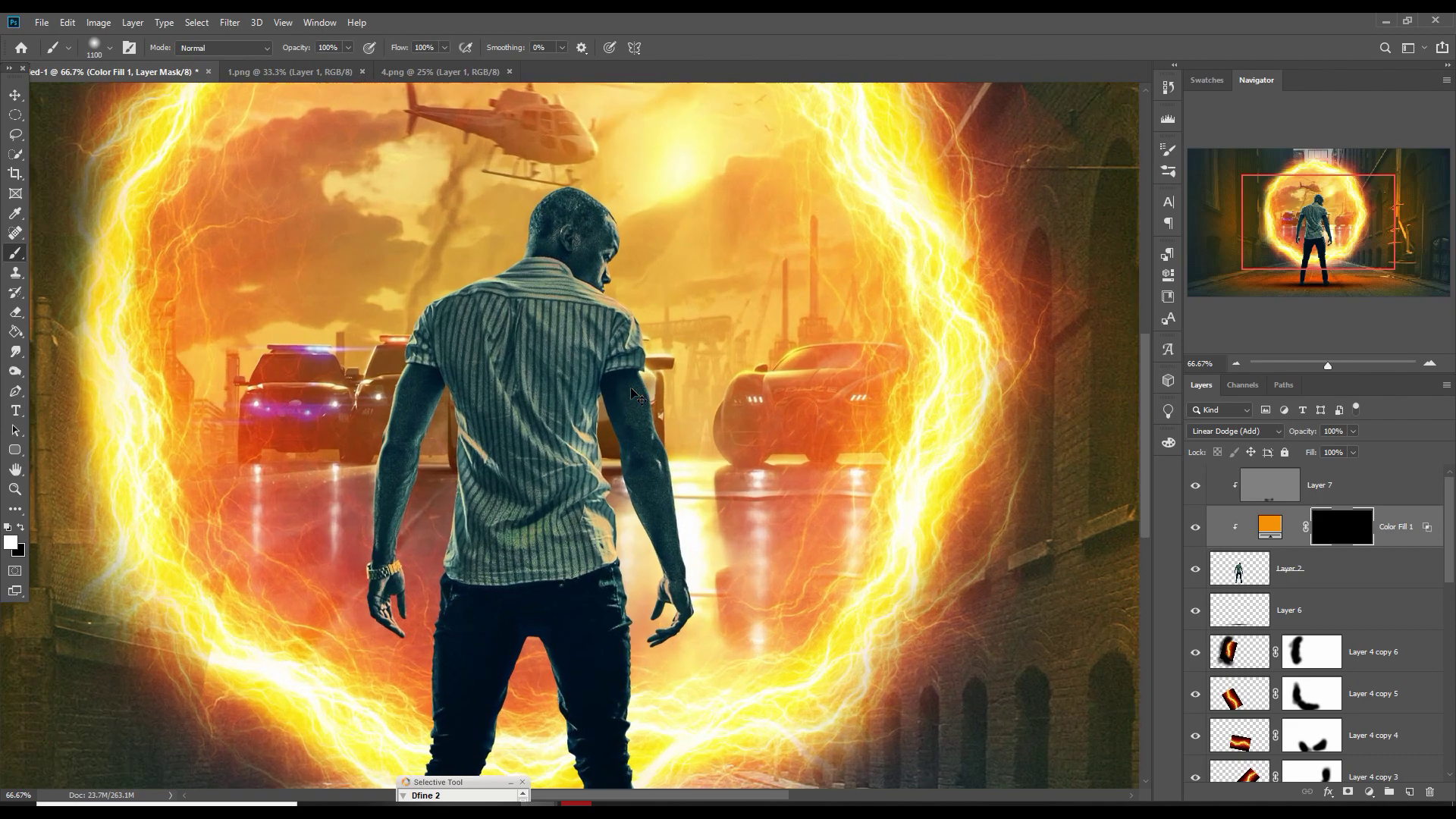
drag(792, 410, 693, 478)
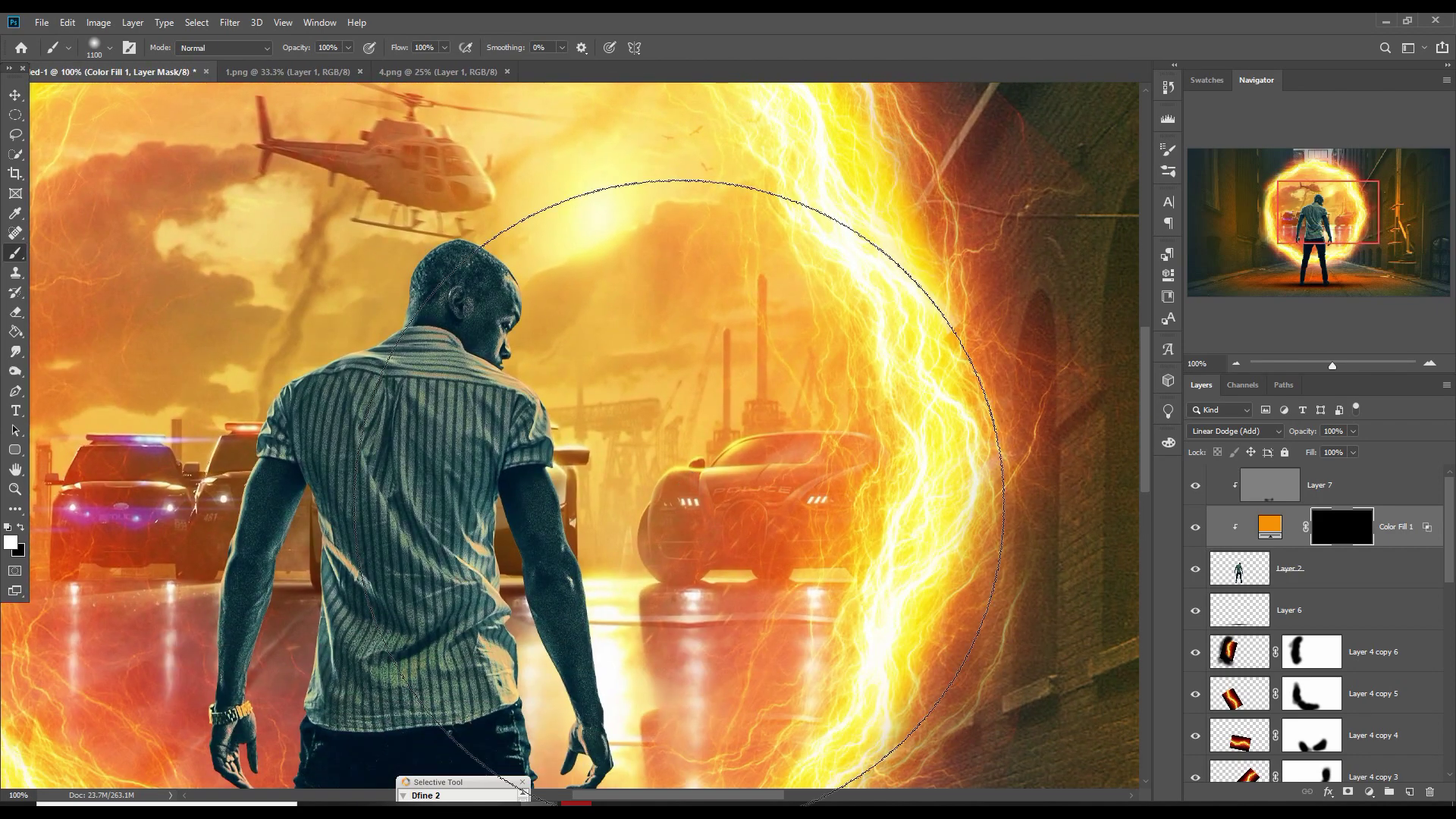
key(bracketleft)
key(bracketleft)
key(bracketleft)
key(bracketleft)
key(bracketleft)
key(bracketleft)
key(bracketleft)
key(bracketleft)
key(bracketleft)
key(bracketleft)
key(bracketleft)
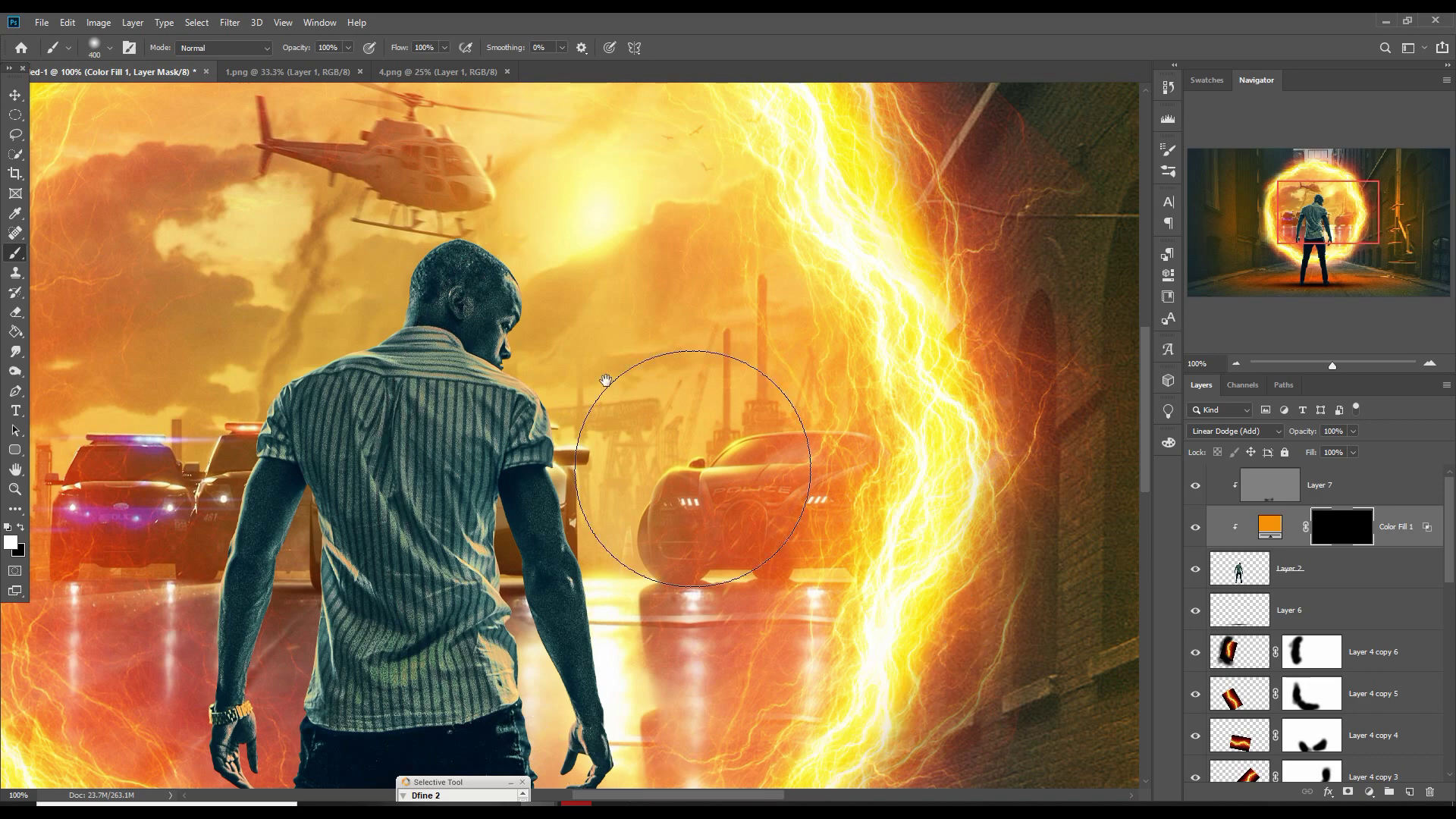
key(bracketleft)
key(bracketleft)
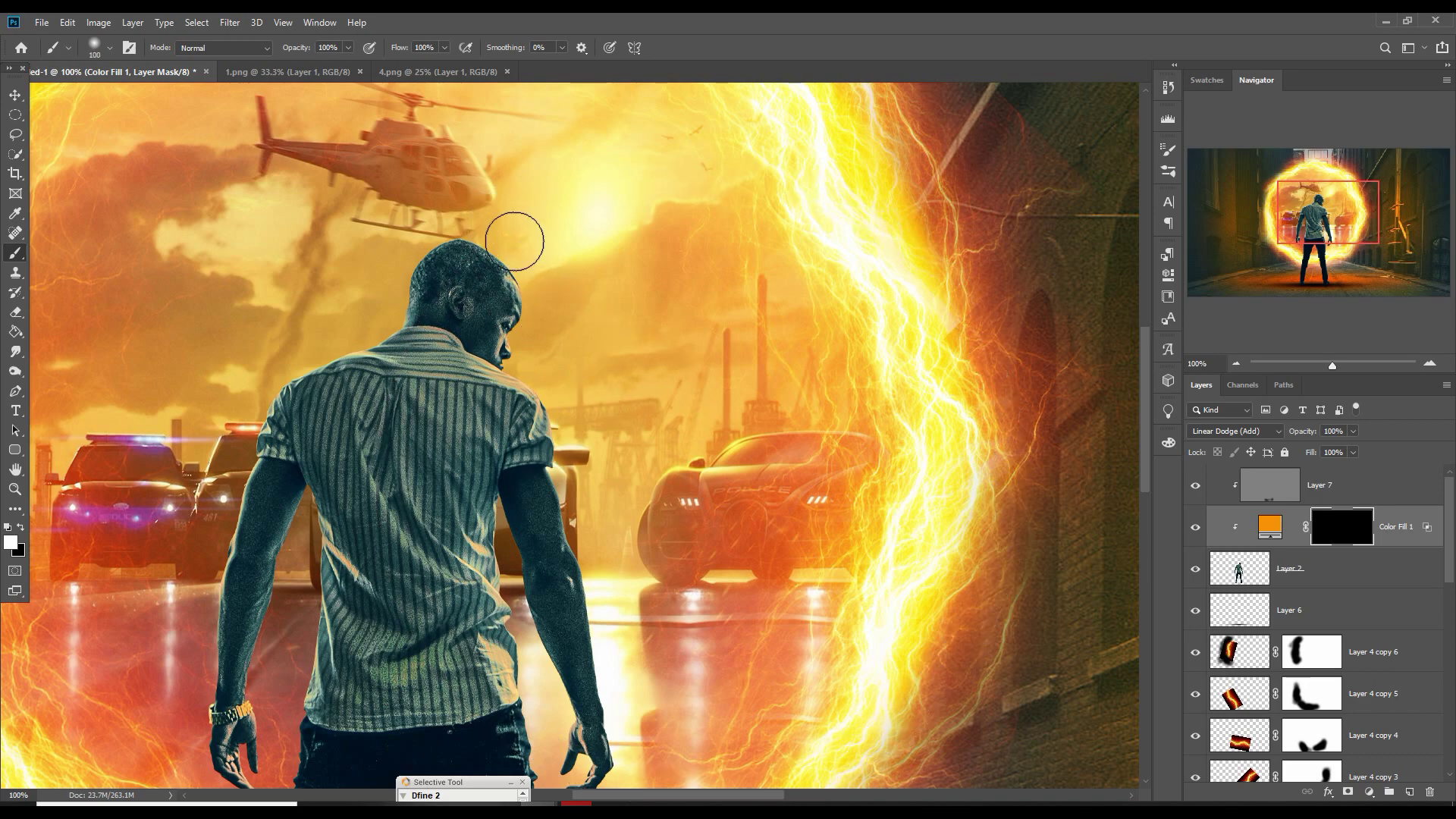
mouse_move(530, 248)
mouse_down()
mouse_move(394, 254)
mouse_move(367, 315)
mouse_move(198, 472)
mouse_move(207, 732)
mouse_up()
drag(209, 751, 222, 562)
mouse_move(553, 125)
mouse_down()
mouse_move(549, 160)
mouse_move(627, 432)
mouse_move(626, 600)
mouse_up()
Reveal the rim light along the man's inner arms and the sides of his shirt with a 45 px white brush
key(bracketleft)
key(bracketleft)
key(bracketleft)
key(bracketleft)
key(bracketleft)
key(bracketleft)
key(bracketleft)
key(bracketleft)
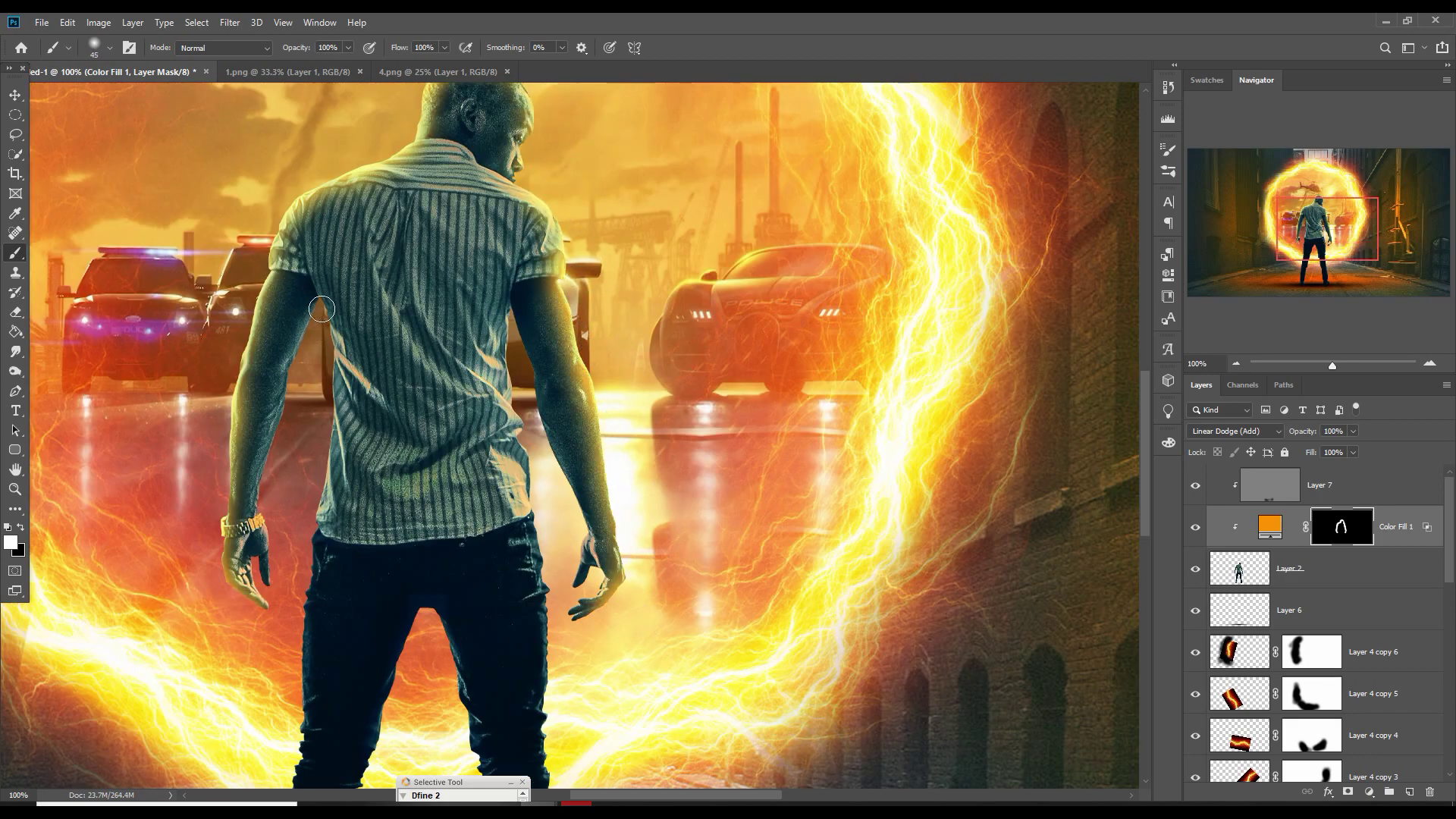
mouse_move(293, 393)
mouse_down()
mouse_move(268, 493)
mouse_move(273, 565)
mouse_up()
drag(326, 314, 305, 595)
drag(500, 304, 579, 557)
mouse_move(505, 341)
mouse_down()
mouse_move(531, 440)
mouse_move(555, 704)
mouse_up()
Paint the rim light down the outer edges of both trouser legs with a 70 px white brush
scroll(555, 607, down, 2)
key(bracketright)
key(bracketright)
key(bracketright)
key(bracketright)
key(bracketright)
drag(555, 394, 583, 751)
drag(299, 394, 279, 630)
mouse_move(249, 770)
mouse_down()
mouse_move(288, 556)
mouse_move(292, 649)
mouse_move(300, 599)
mouse_up()
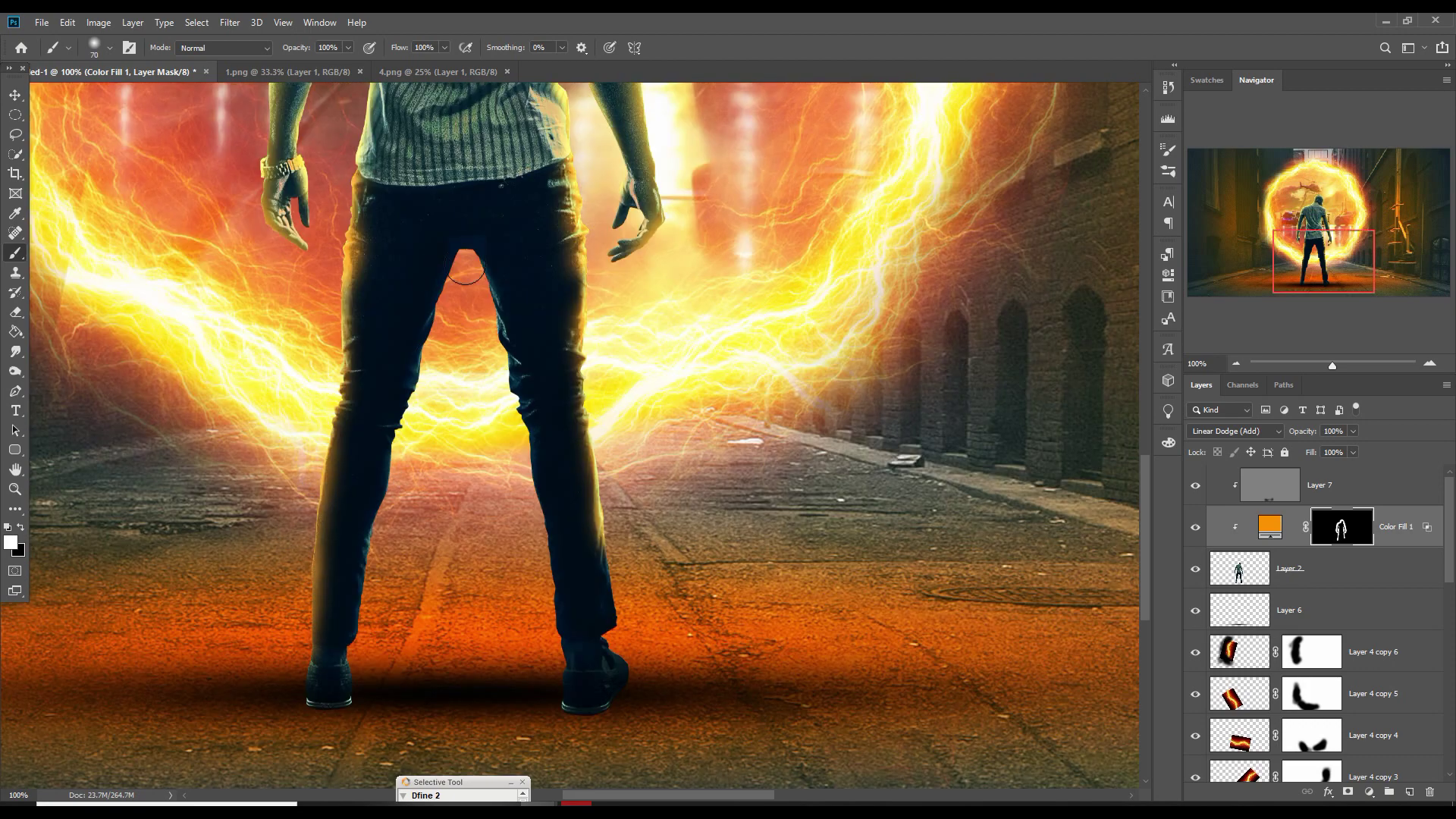
Paint the rim light along the inner edges of both legs, trim it at the crotch with black, and set brush opacity to 37%
drag(468, 266, 370, 616)
mouse_move(491, 281)
mouse_down()
mouse_move(488, 374)
mouse_move(541, 617)
mouse_up()
mouse_move(488, 281)
mouse_down()
mouse_move(442, 274)
mouse_move(432, 372)
mouse_up()
key(x)
drag(413, 307, 467, 239)
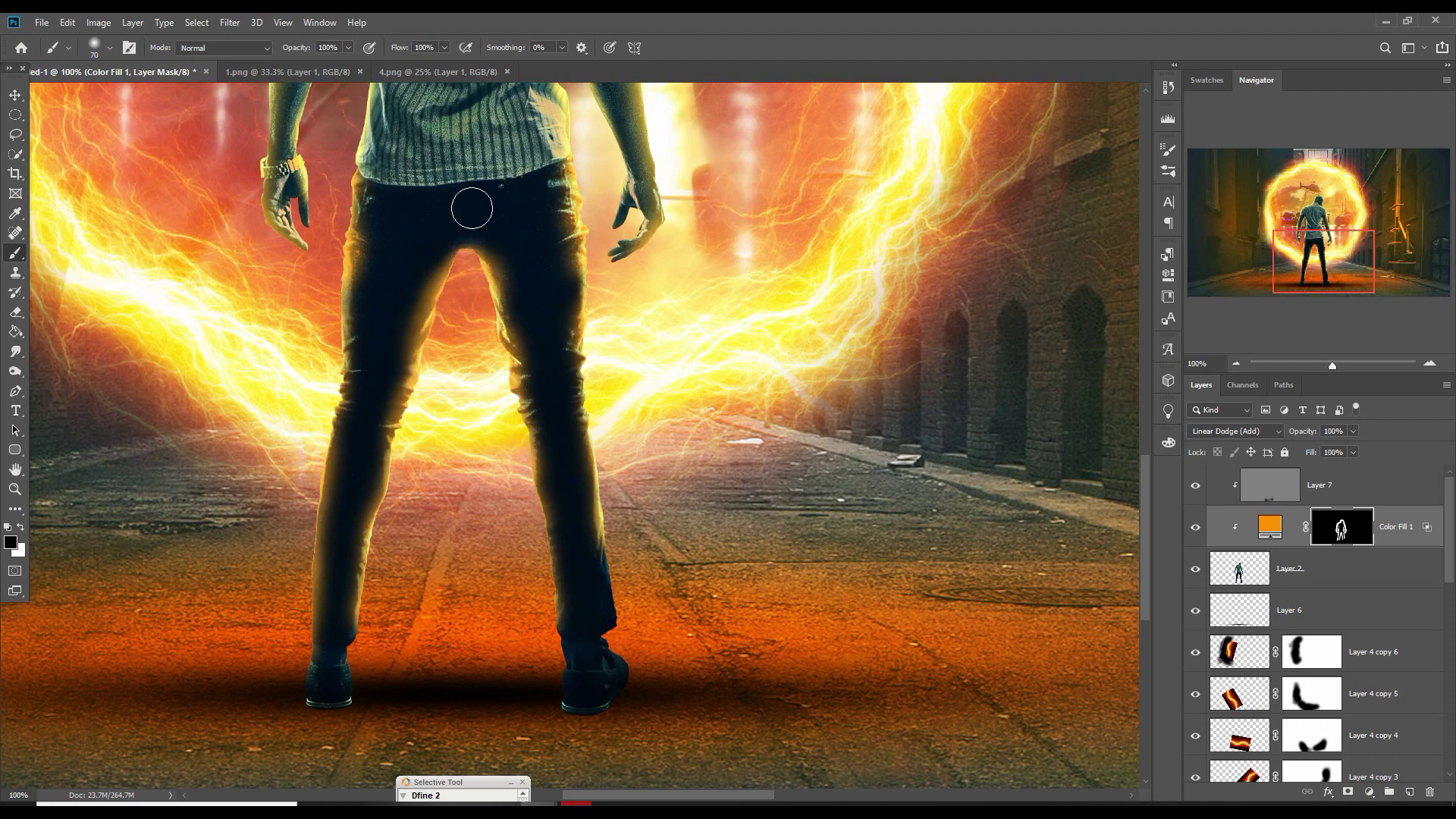
key(3)
key(7)
key(v)
key(ctrl+0)
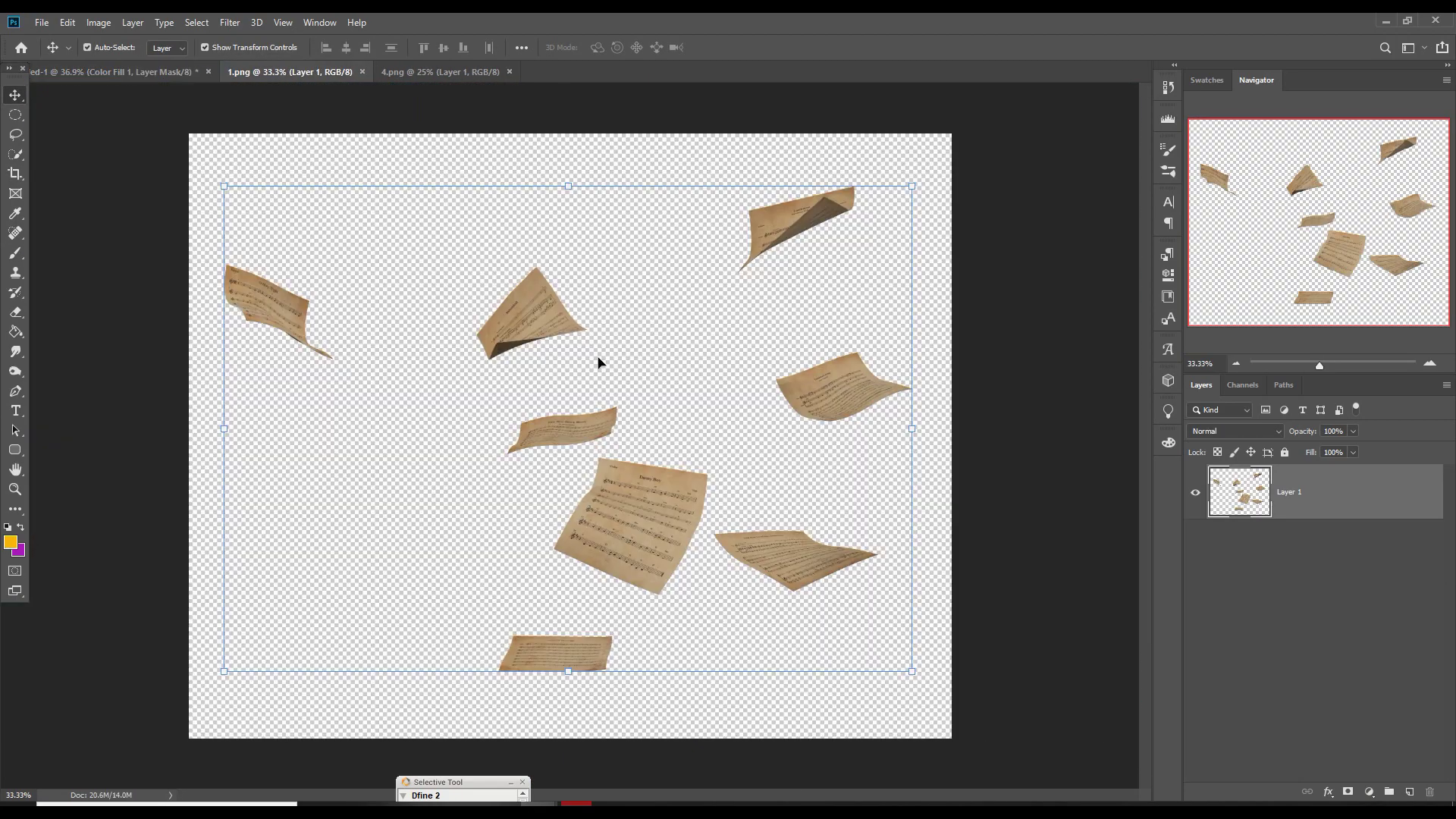
Select the folded sheet in the upper middle of 1.png and copy it into the composite on the right of the portal
drag(535, 261, 513, 264)
key(v)
mouse_move(290, 72)
mouse_down()
mouse_move(1255, 193)
mouse_move(1002, 474)
mouse_move(434, 341)
mouse_up()
drag(391, 537, 860, 341)
drag(1320, 527, 1323, 469)
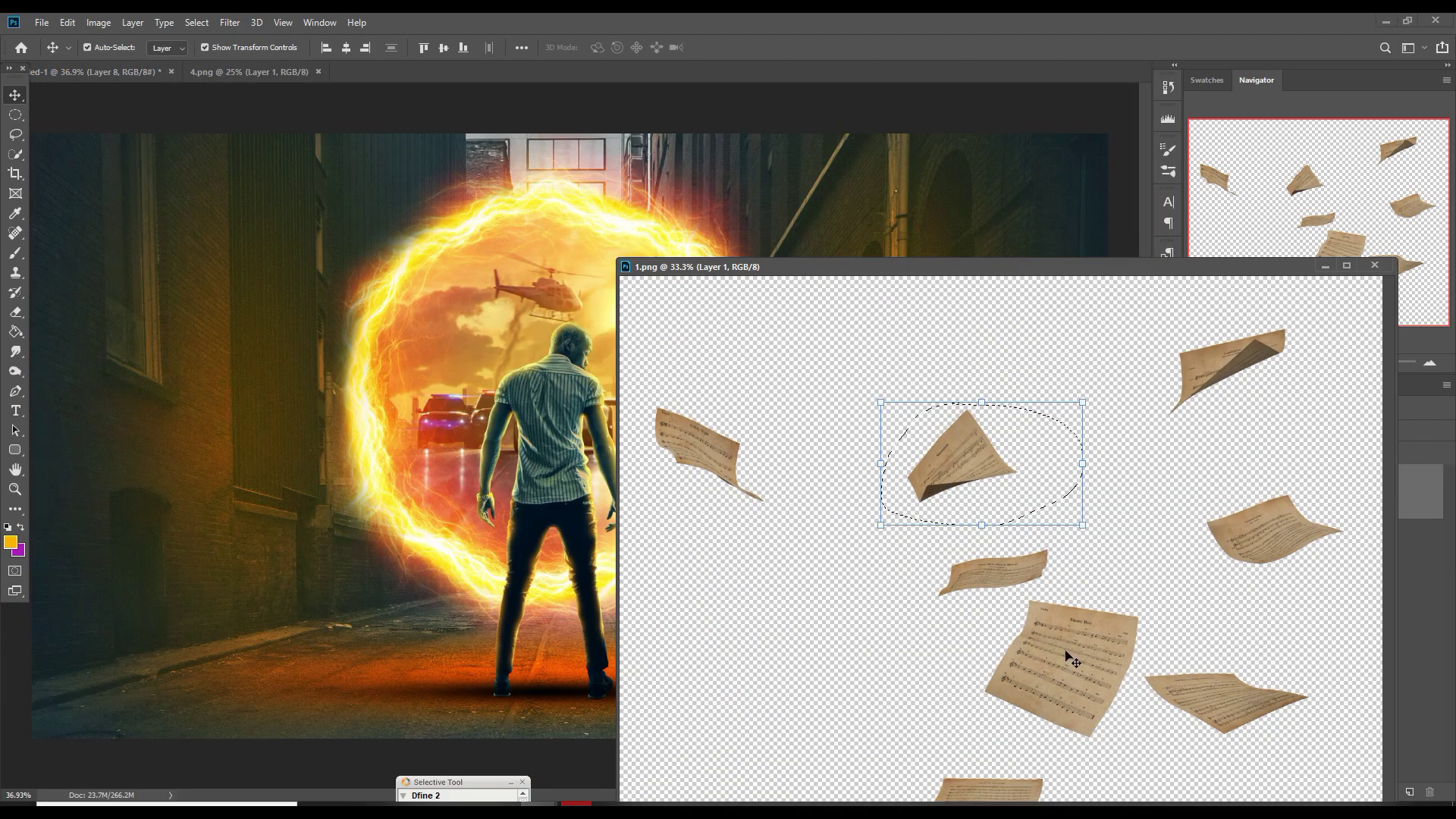
Copy the large music sheet from 1.png to the alley's lower-left area and rotate it
key(ctrl+d)
key(l)
mouse_move(1047, 594)
mouse_down()
mouse_move(982, 660)
mouse_move(1047, 595)
mouse_up()
click(15, 95)
drag(1062, 668, 289, 622)
drag(288, 622, 220, 637)
drag(322, 539, 323, 617)
click(728, 49)
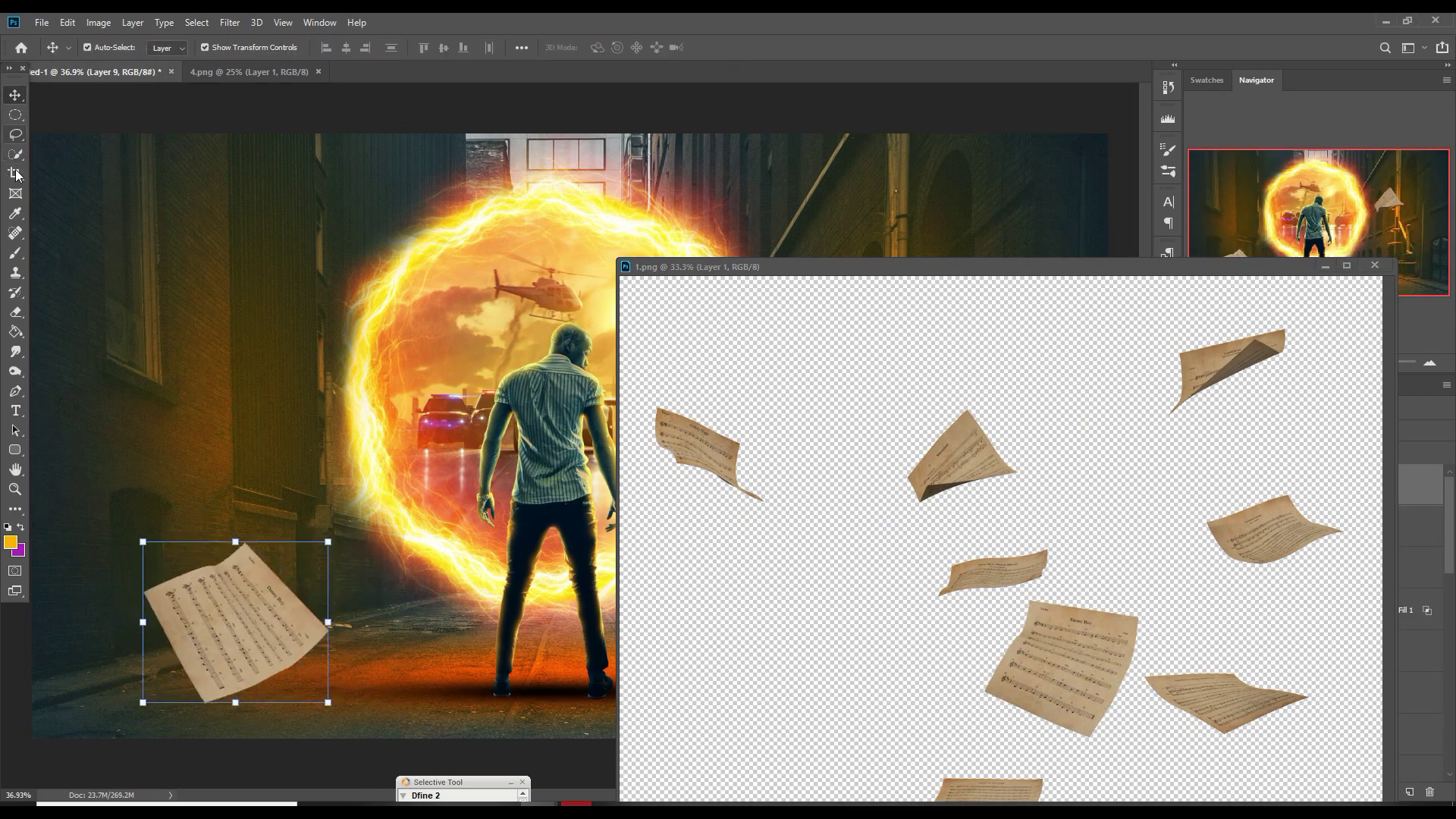
Copy the upper-right folded sheet from 1.png to the portal's left edge at a smaller size and clear the selection
click(15, 134)
mouse_move(1260, 321)
mouse_down()
mouse_move(1159, 423)
mouse_move(1262, 322)
mouse_move(1247, 340)
mouse_move(1145, 339)
mouse_move(1265, 329)
mouse_move(391, 273)
mouse_move(356, 326)
mouse_move(364, 341)
mouse_up()
key(v)
click(195, 23)
click(216, 53)
Copy the upper-middle folded sheet from 1.png to the portal's lower-right edge, scale it down, and close 1.png
key(l)
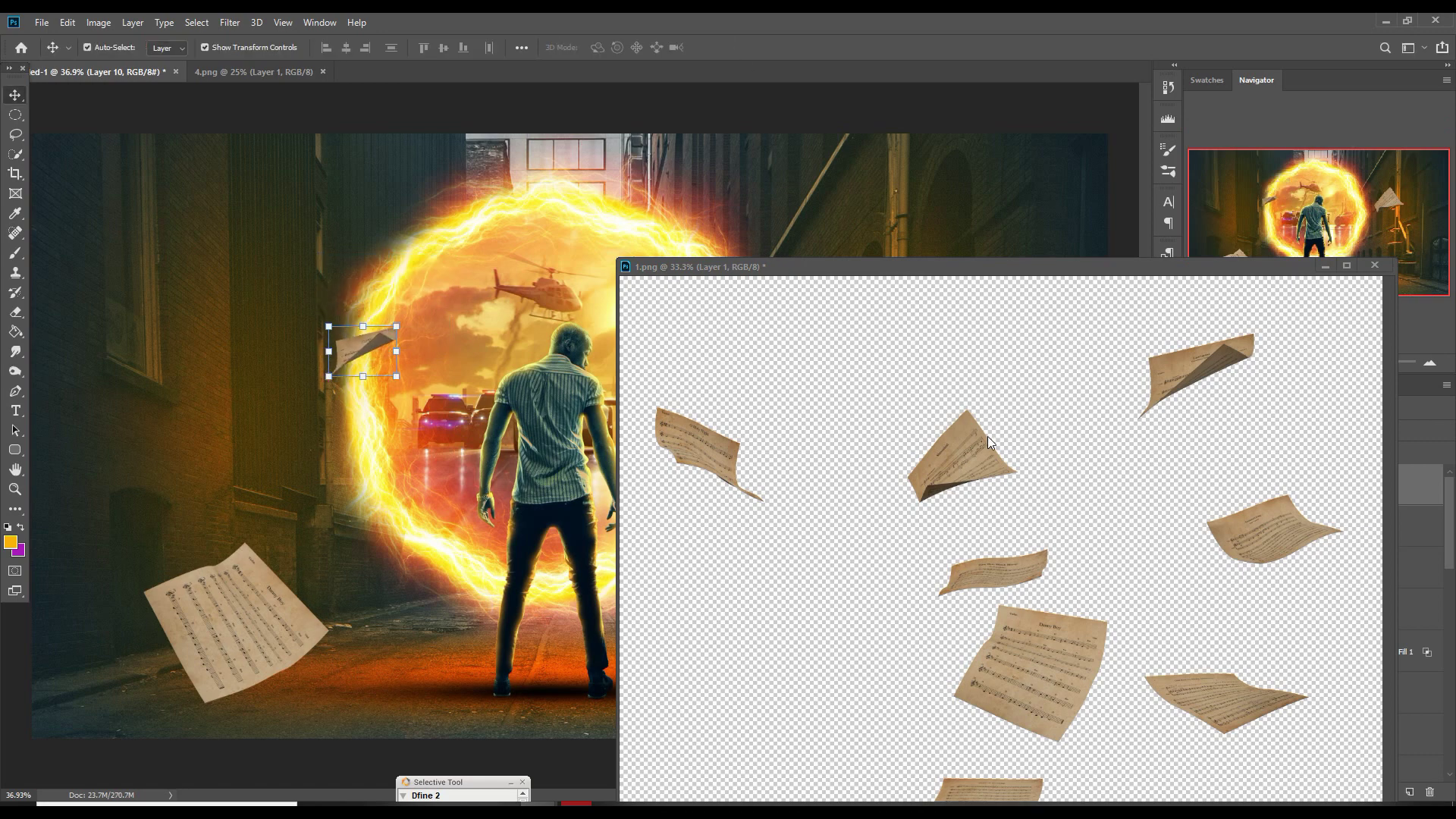
key(l)
click(199, 22)
click(212, 54)
mouse_move(966, 404)
mouse_down()
mouse_move(981, 510)
mouse_move(970, 404)
mouse_up()
key(v)
drag(997, 268, 1310, 321)
drag(1276, 512, 782, 515)
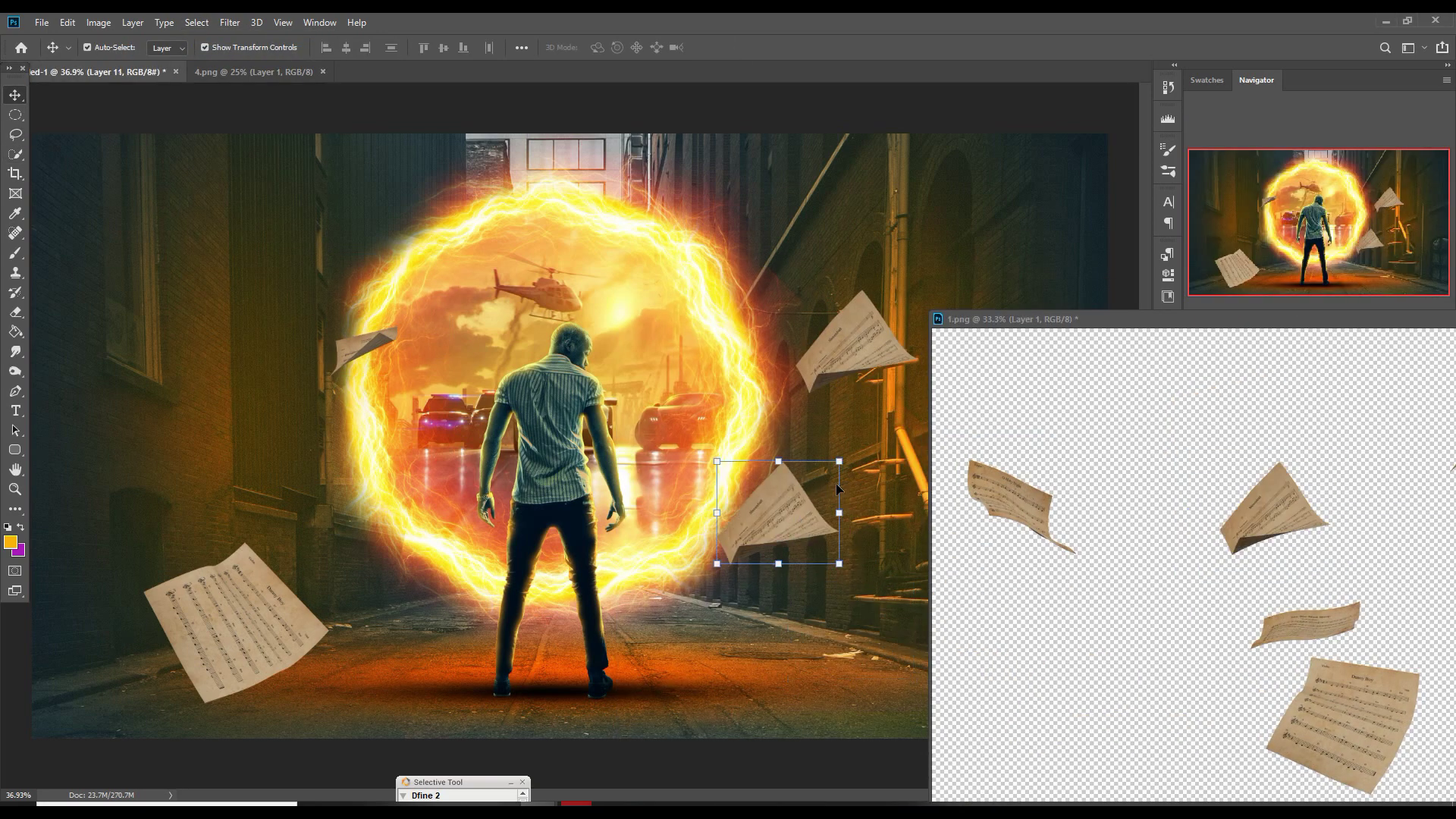
drag(839, 463, 751, 531)
key(Return)
drag(1212, 322, 751, 343)
click(1124, 340)
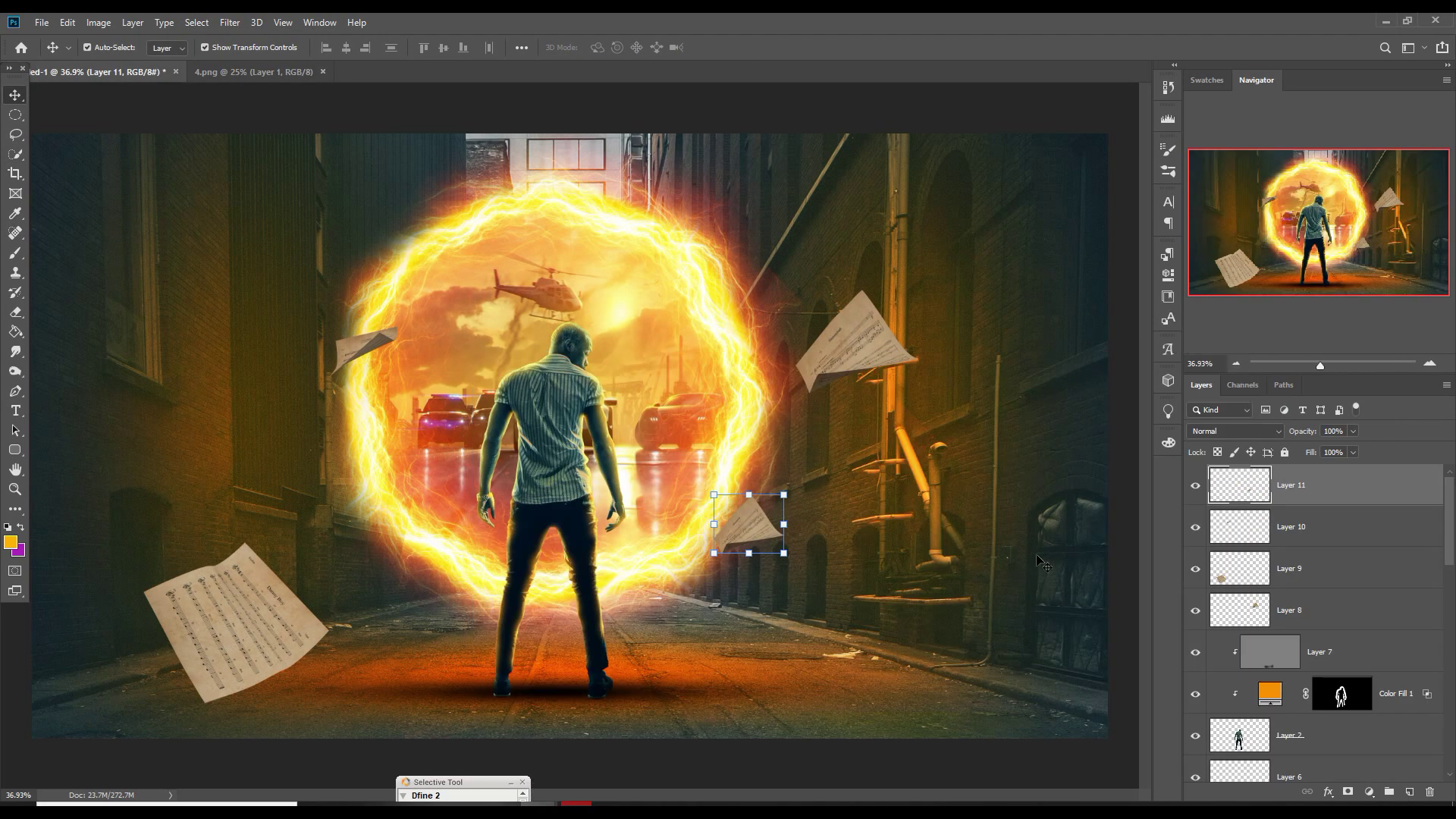
Merge the four paper layers, Layer 8 through Layer 11, into one layer
click(236, 623)
click(1343, 612)
shift+click(1316, 487)
right_click(1283, 487)
click(1159, 610)
Add a Hue/Saturation adjustment with Colorize clipped to the merged paper layer and tune its tint to a golden yellow
click(1369, 792)
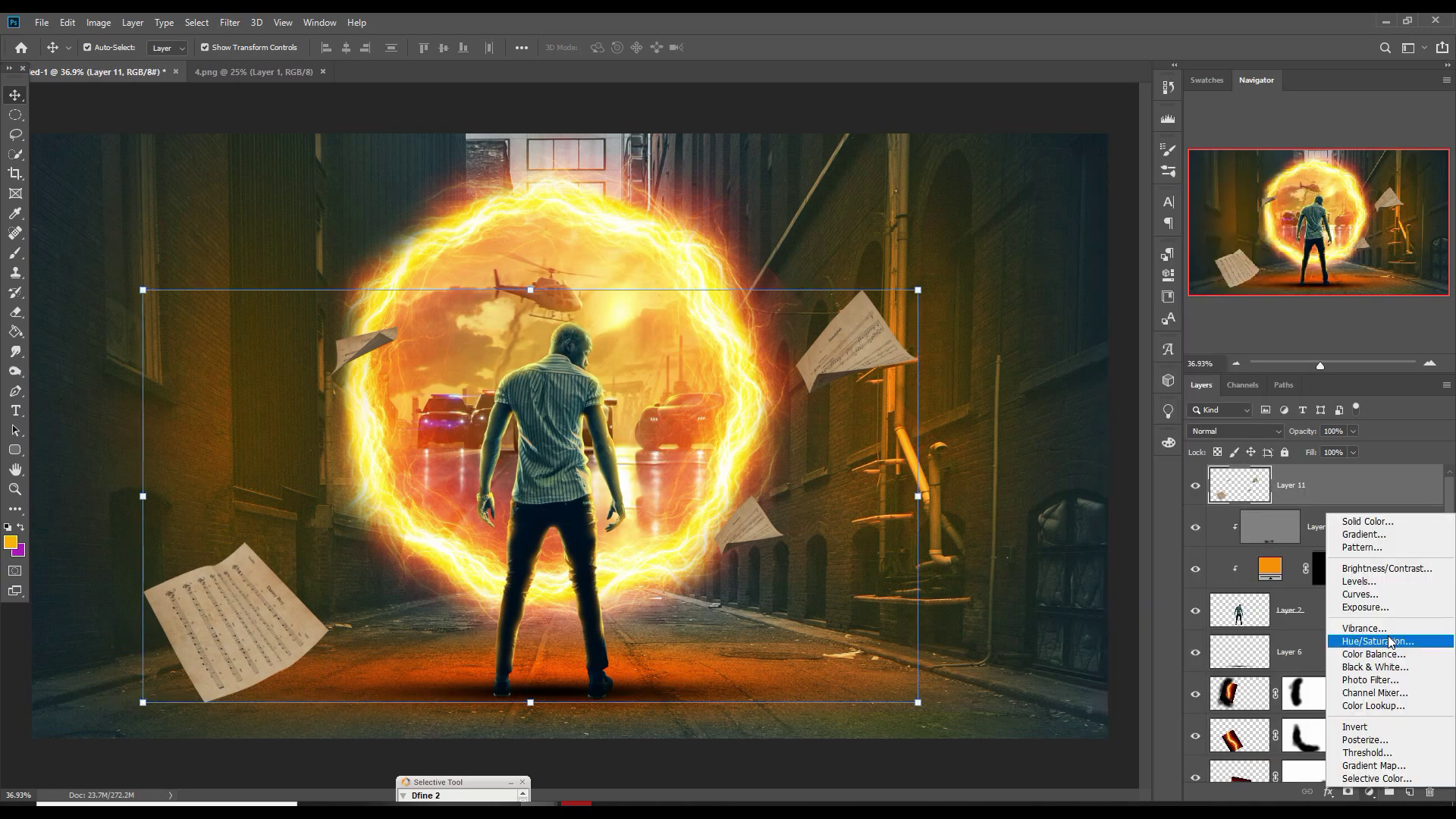
click(1392, 641)
click(993, 435)
key(ctrl+alt+g)
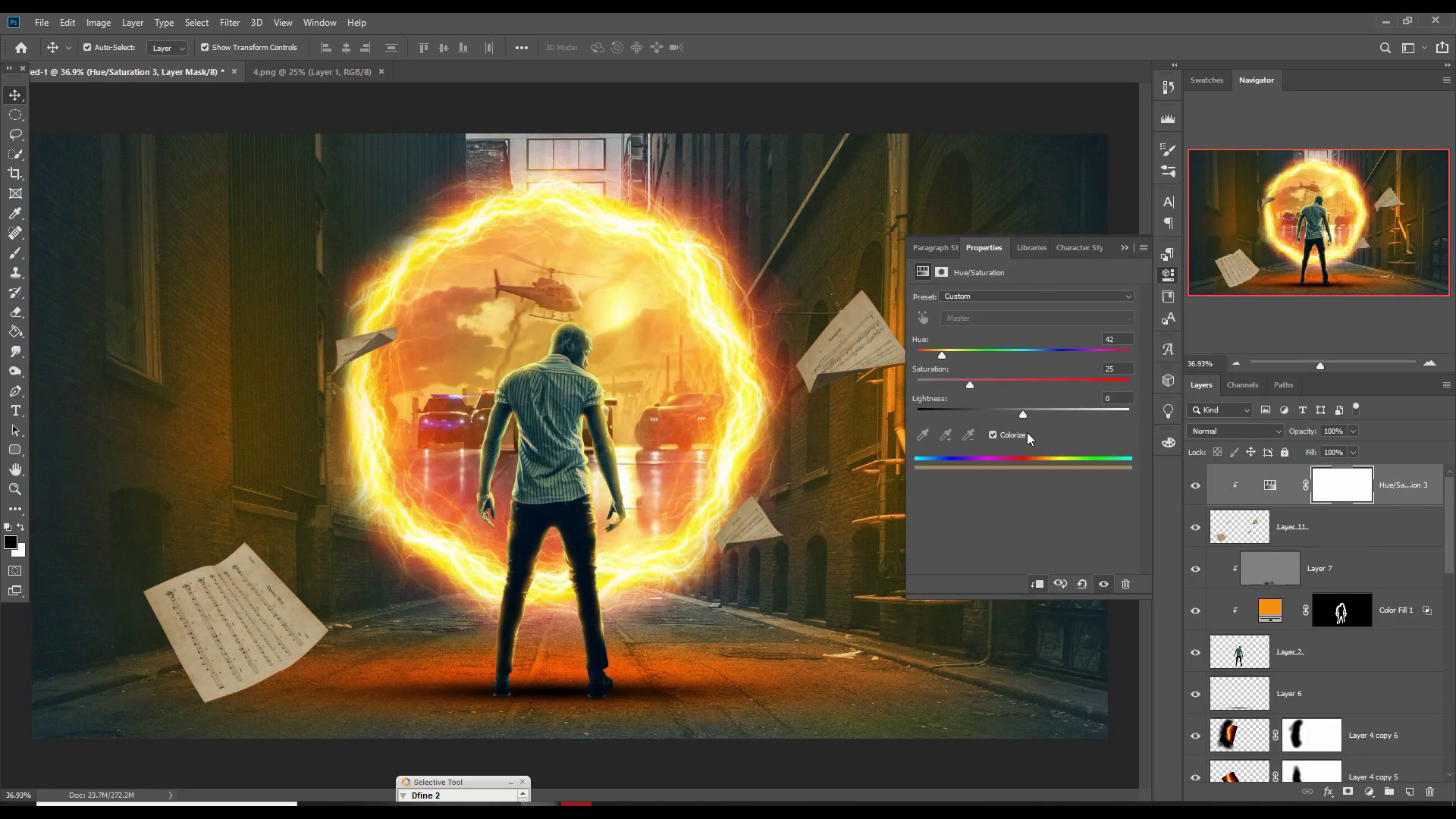
click(1127, 248)
double_click(1270, 485)
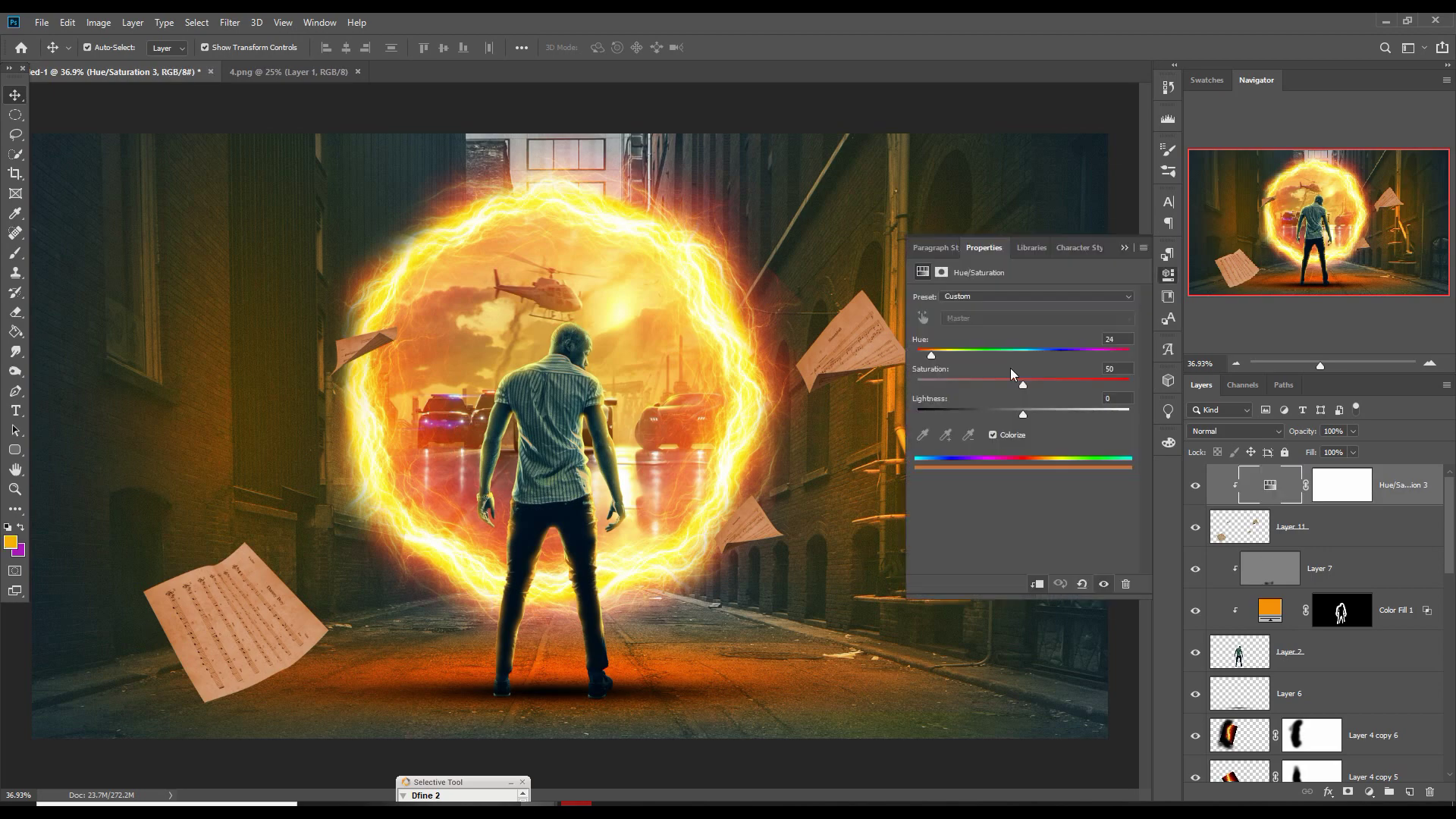
drag(934, 356, 941, 369)
click(1126, 248)
Add a Curves adjustment directly above Layer 11 and lower the curve to darken the paper sheets
click(1324, 528)
click(1369, 792)
click(1392, 597)
drag(1044, 419, 1051, 442)
click(1126, 248)
Dab black on the Curves 1 mask over the large sheet with a 500 px brush at 100% opacity, undoing the excess dabs
click(1335, 569)
click(1394, 523)
key(b)
key(d)
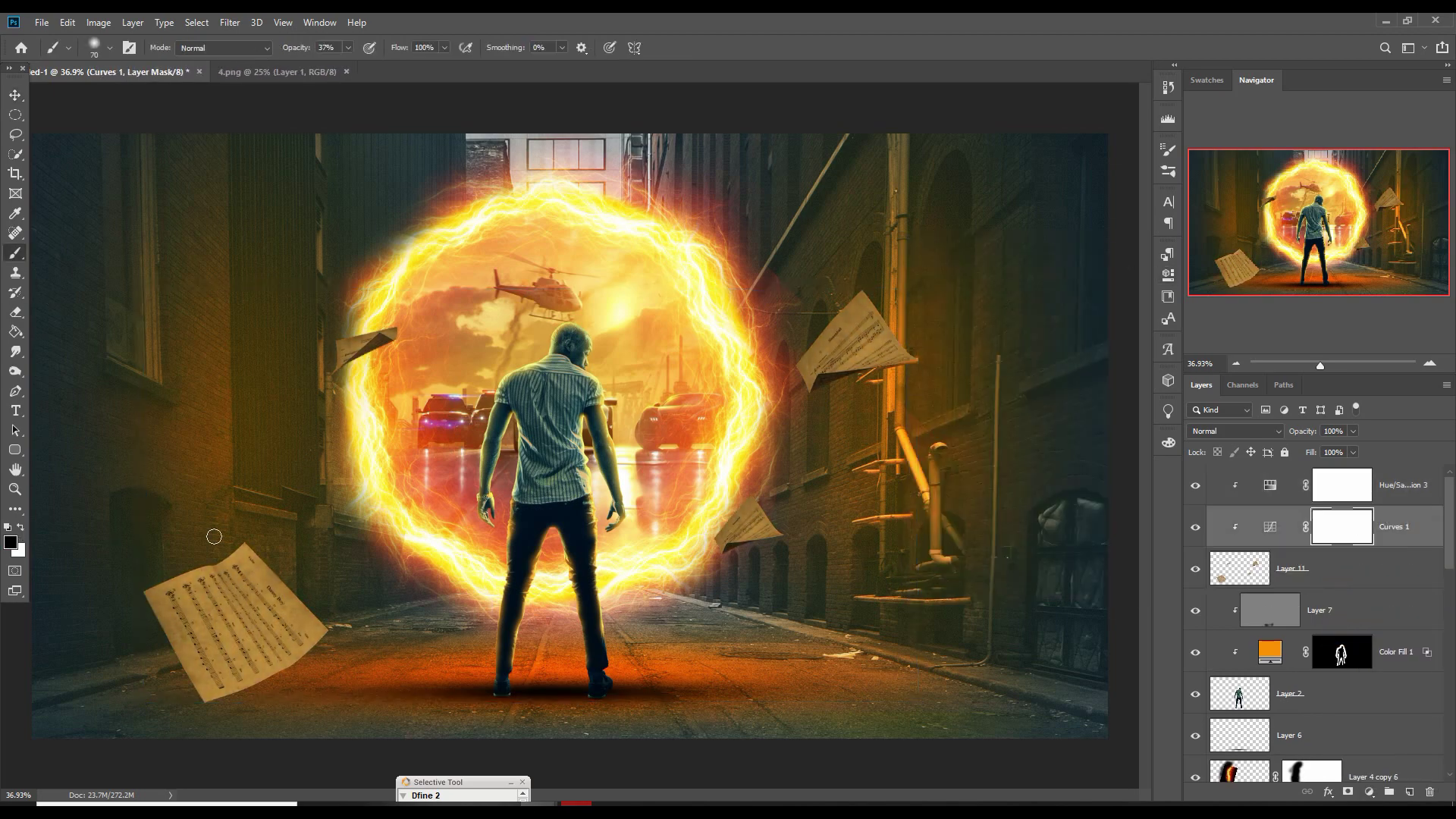
key(bracketright)
key(bracketright)
key(bracketright)
key(bracketright)
key(bracketright)
key(bracketright)
key(bracketright)
key(bracketright)
key(bracketright)
drag(349, 48, 402, 60)
key(bracketright)
key(bracketright)
click(261, 525)
click(311, 591)
click(303, 637)
key(ctrl+z)
key(ctrl+z)
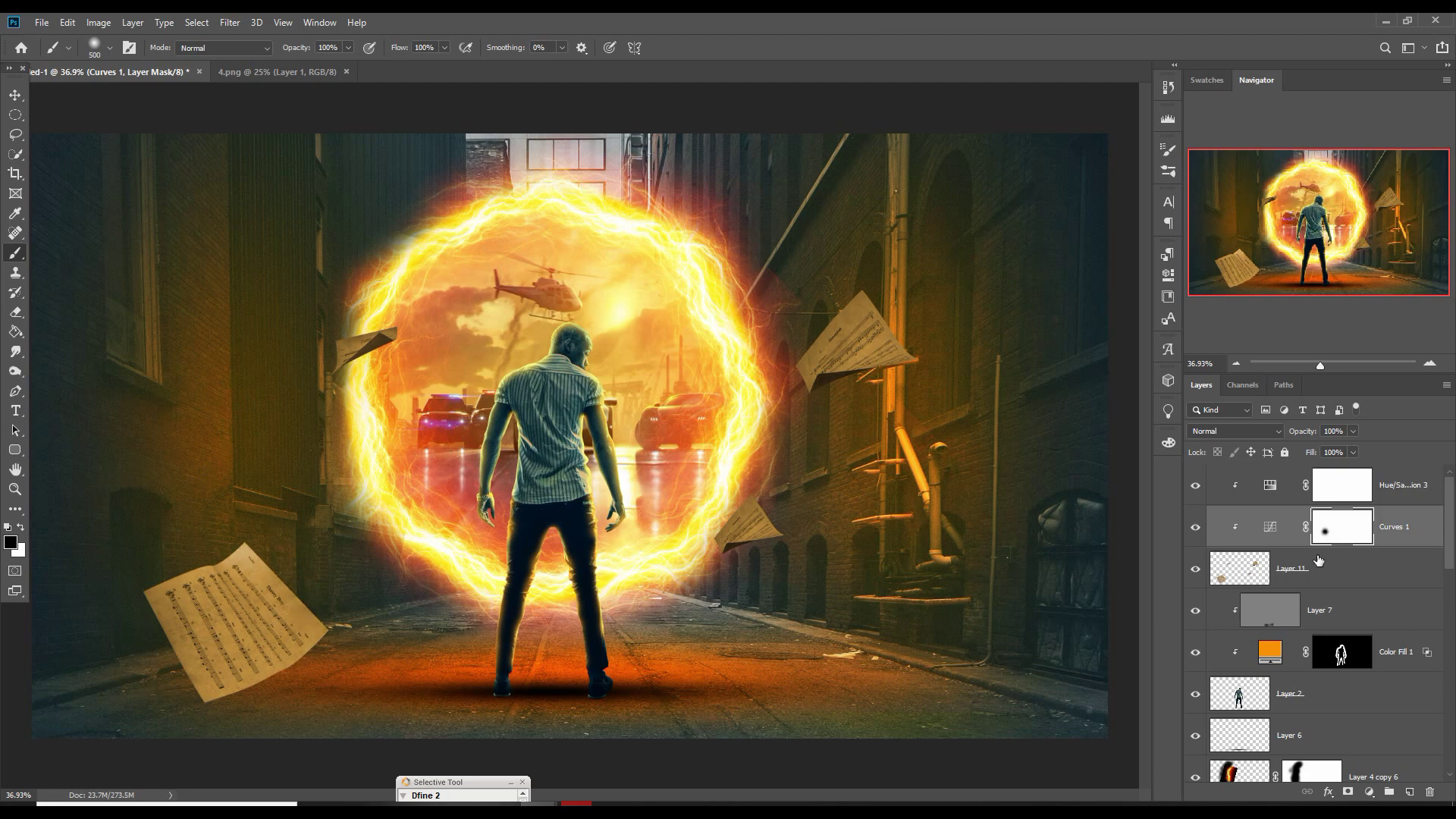
key(ctrl+z)
Add an orange Solid Color fill clipped directly above the merged paper Layer 11
click(1365, 569)
click(1410, 791)
click(1237, 431)
click(1244, 571)
click(1369, 792)
click(1367, 526)
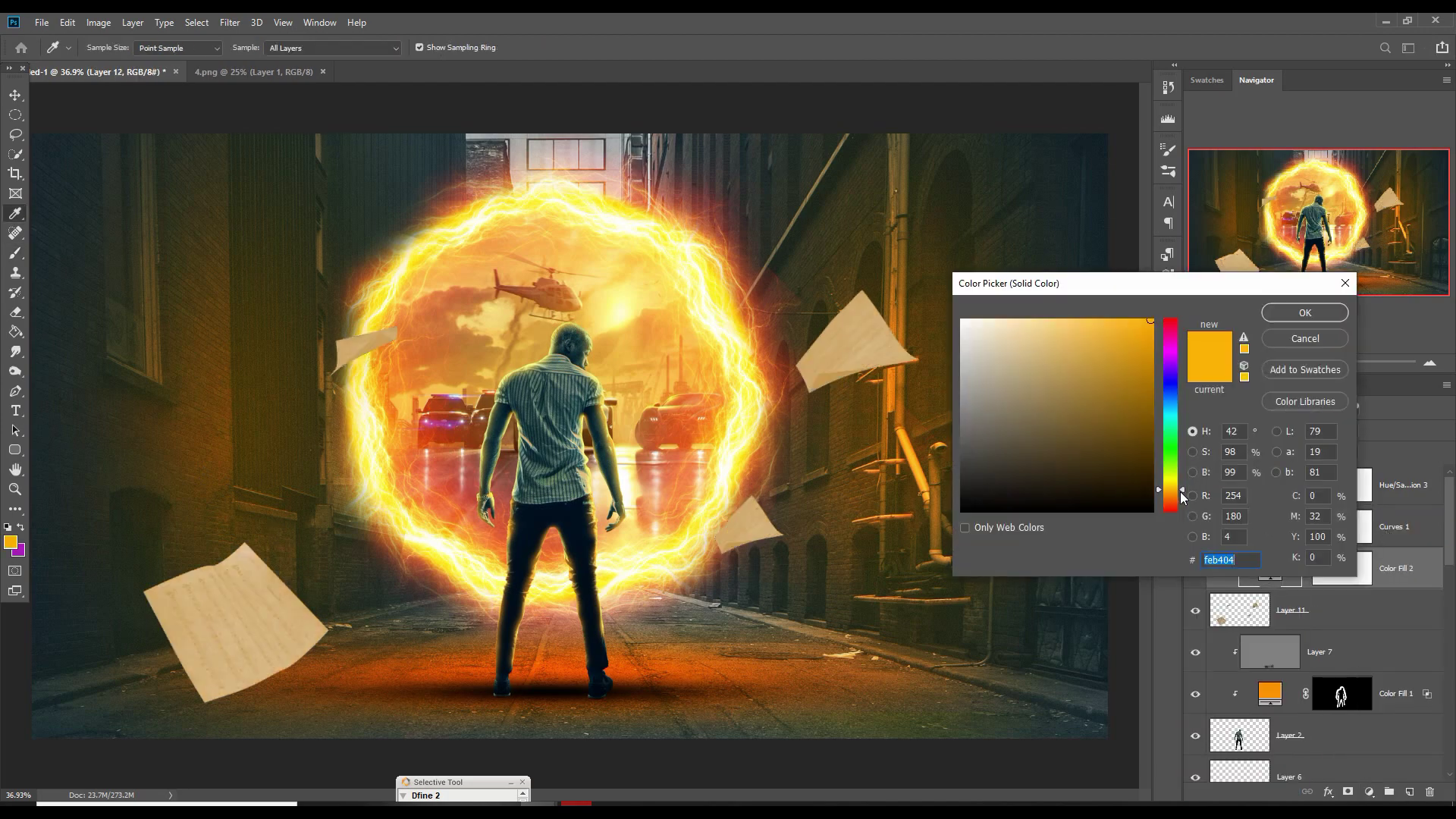
drag(1181, 493, 1182, 481)
click(1306, 312)
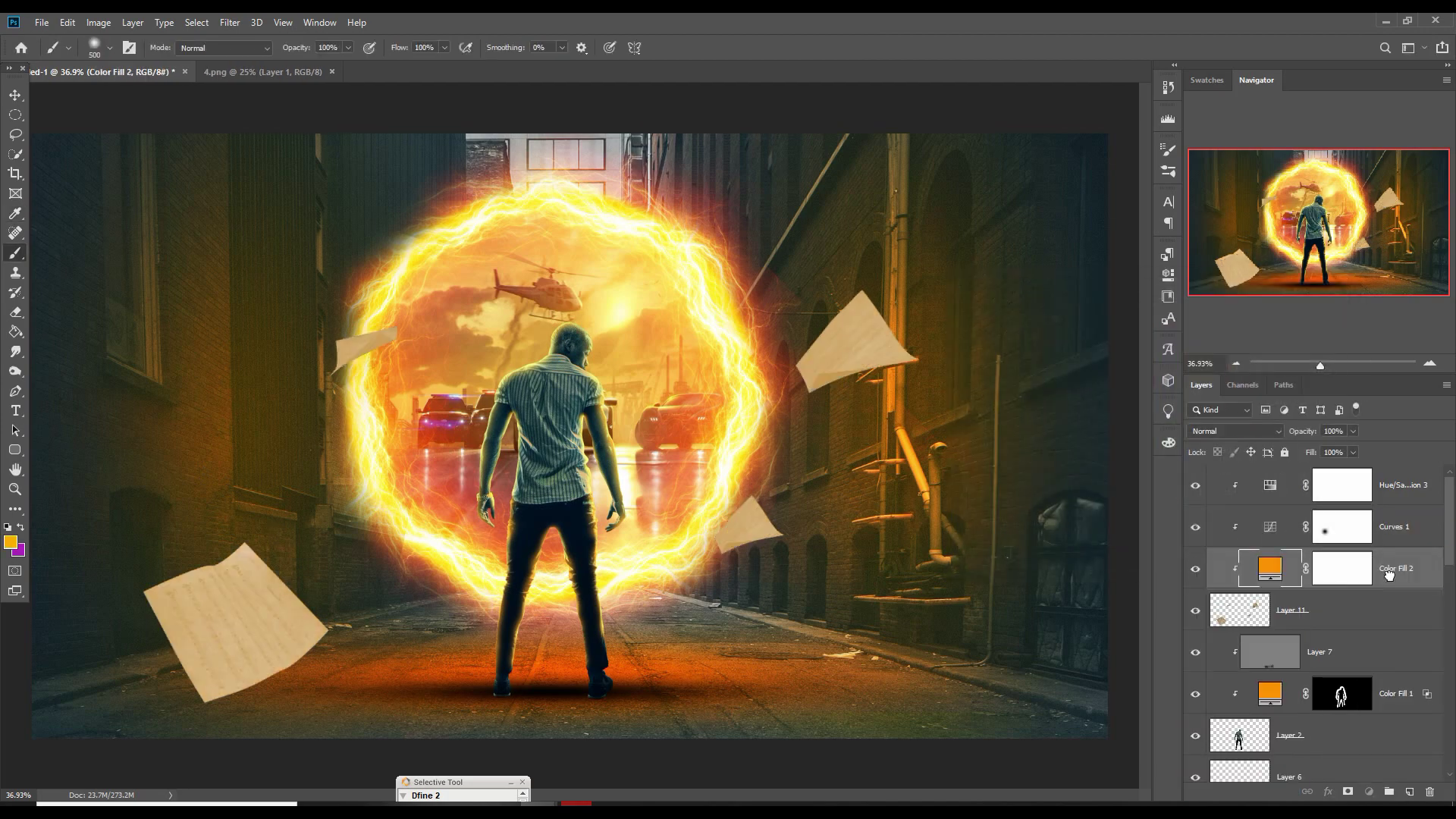
Move Color Fill 2 above Hue/Saturation 3, set it to Linear Dodge (Add), and change its colour to red-orange
drag(1389, 576, 1397, 480)
click(1237, 430)
click(1244, 571)
double_click(1266, 485)
drag(1184, 488, 1185, 504)
click(1301, 313)
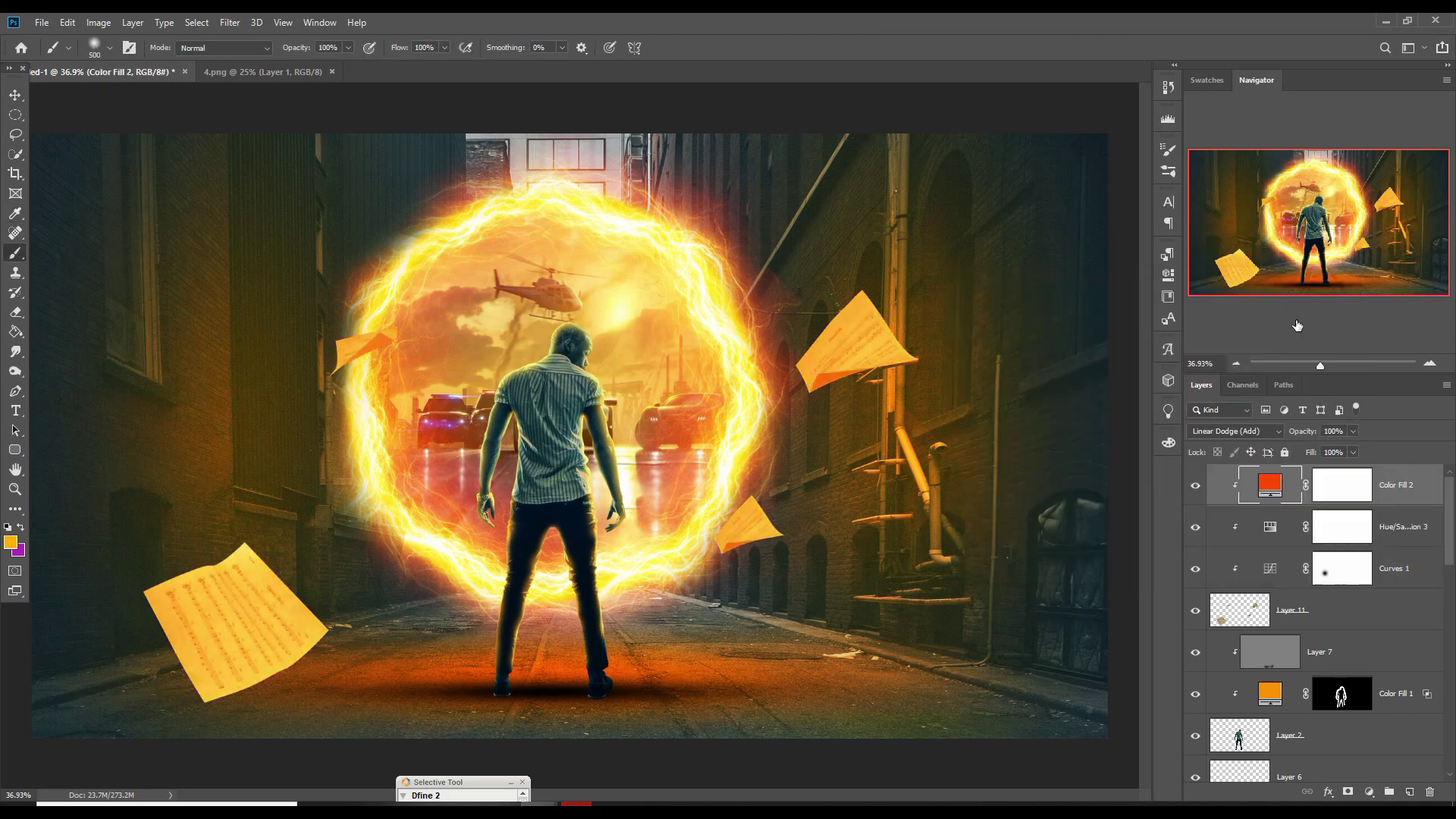
Fill the Color Fill 2 layer mask with black to hide the glow on the papers
click(1349, 486)
click(15, 332)
click(227, 456)
Paint white at 53% opacity on the Color Fill 2 mask along the large sheet's portal-facing edge
click(20, 527)
click(16, 253)
click(348, 48)
drag(351, 64, 316, 63)
drag(289, 524, 338, 615)
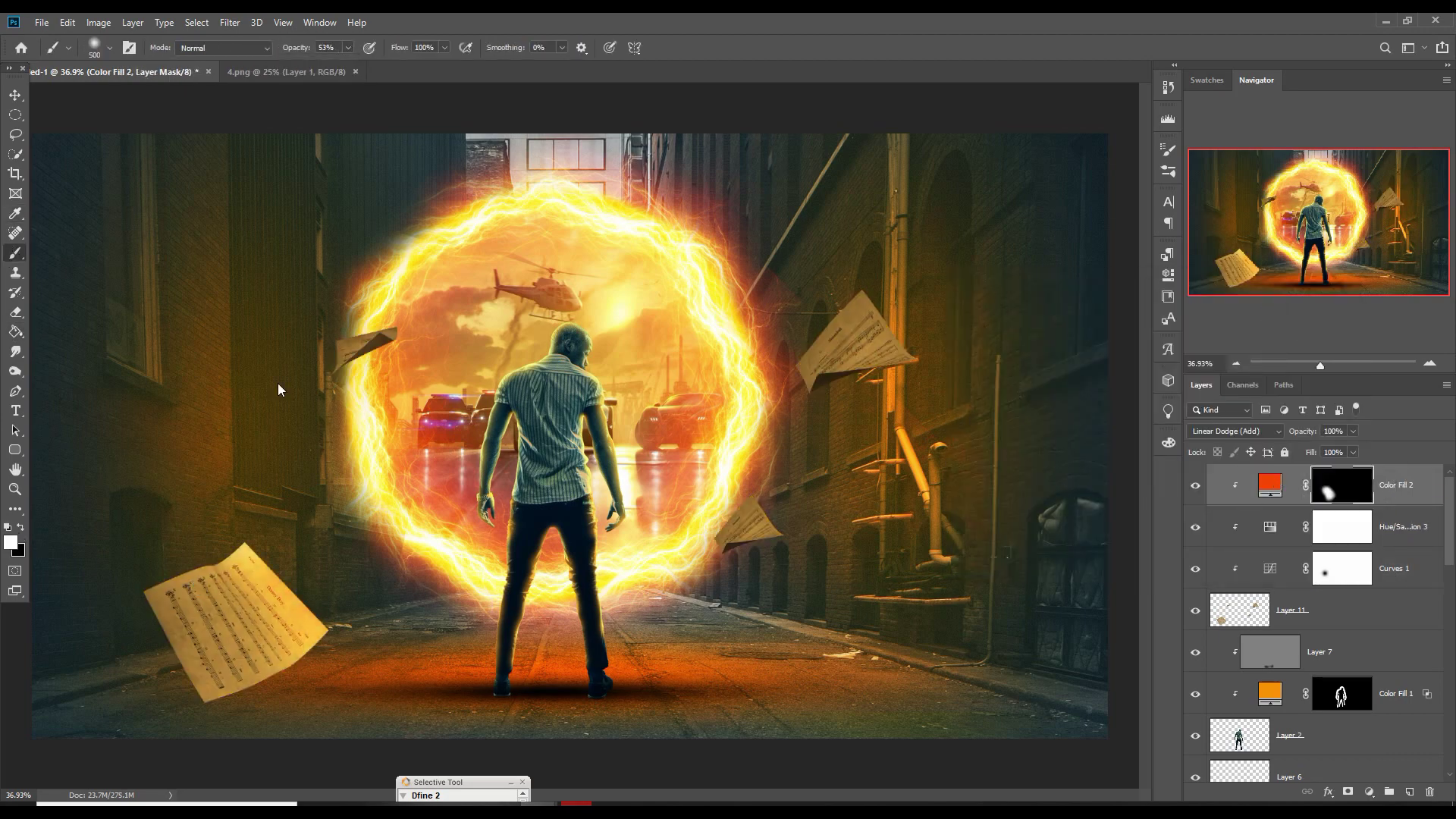
Paint white on the Color Fill 2 mask along the portal-facing edges of the three smaller papers, using a smaller brush for the last two
drag(850, 307, 800, 346)
key(bracketleft)
key(bracketleft)
key(bracketleft)
drag(739, 497, 705, 526)
drag(402, 314, 349, 313)
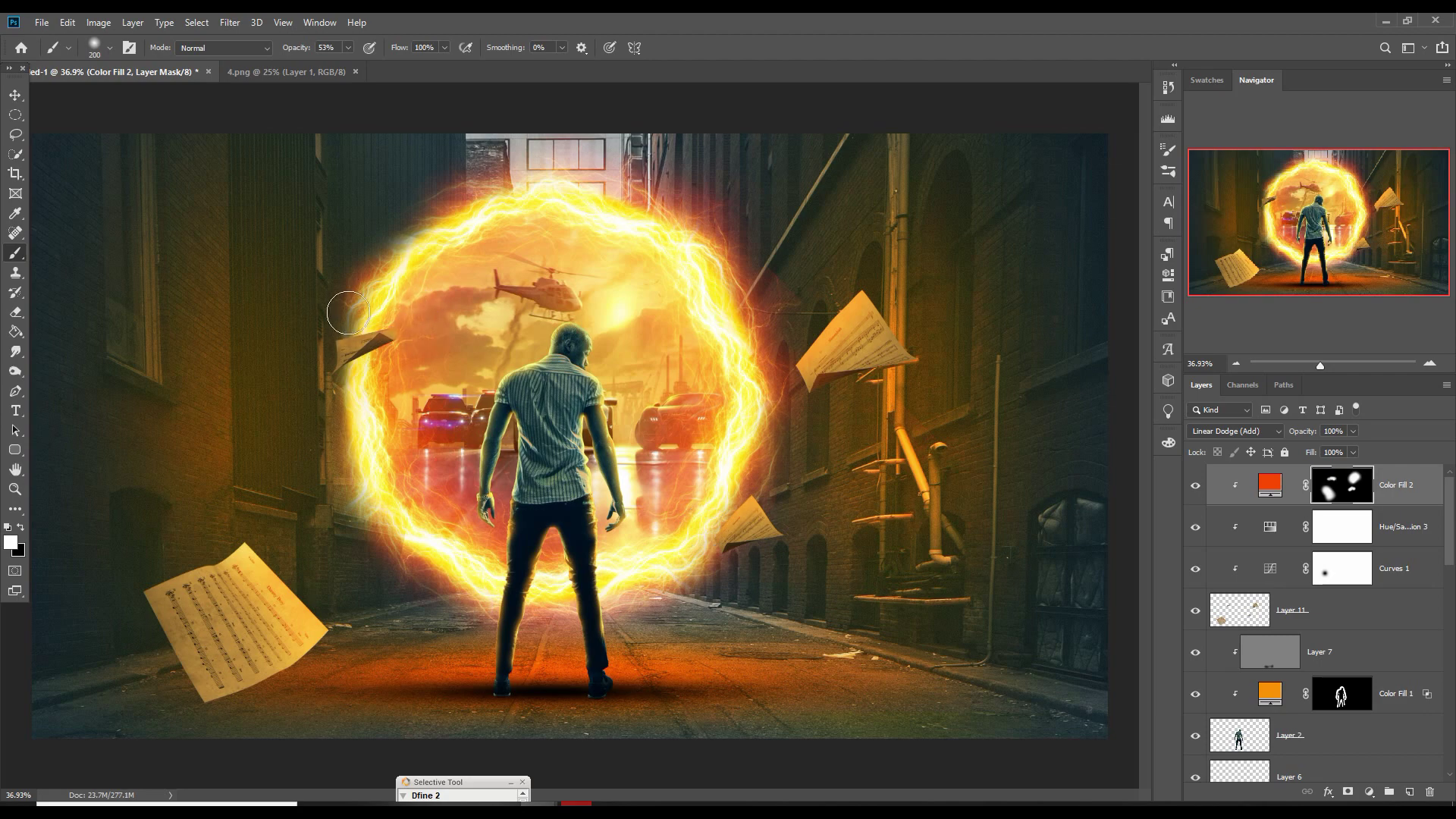
Add a new empty layer directly above the alley background, Layer 1
key(v)
scroll(1377, 647, down, 10)
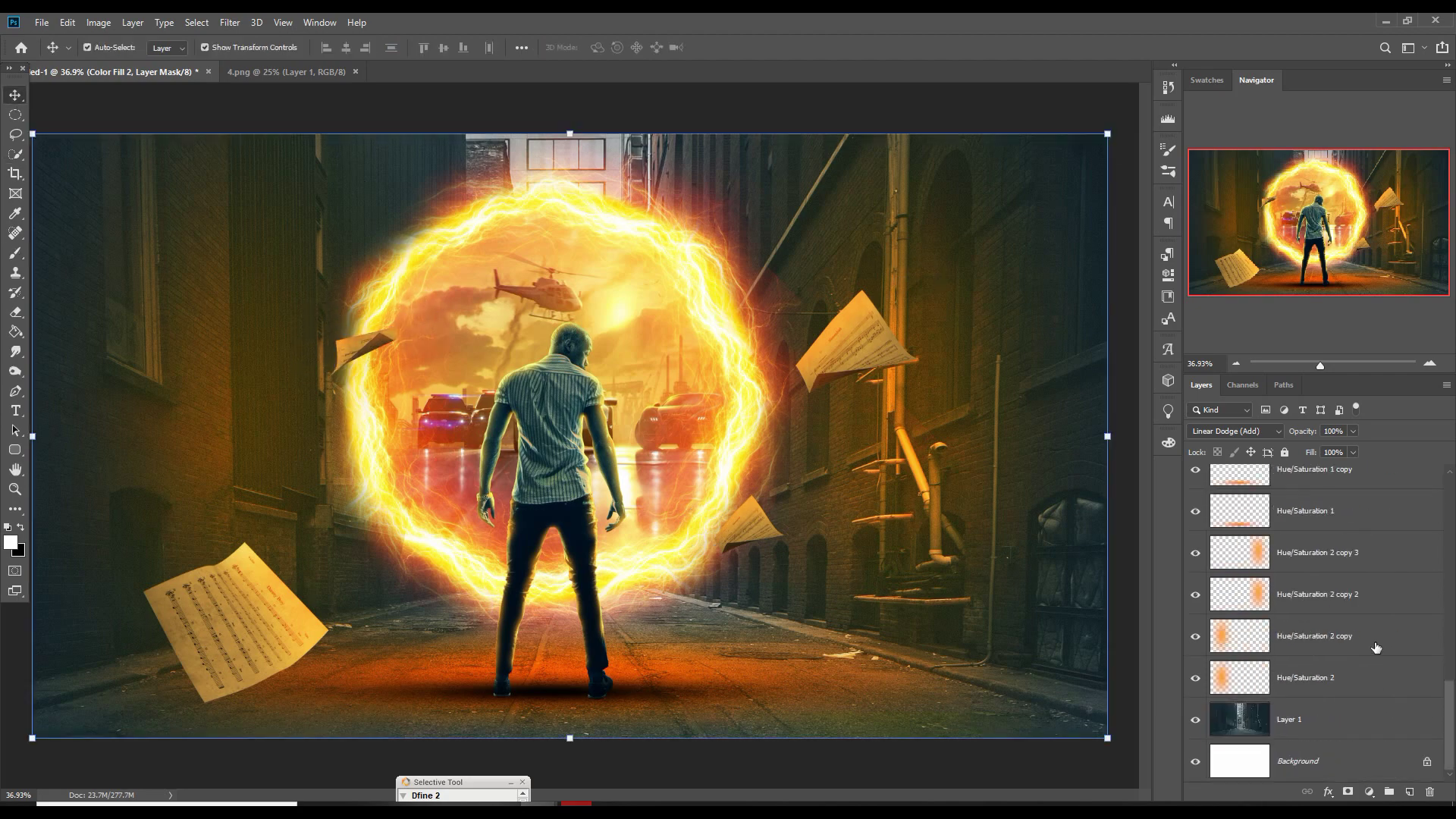
click(1316, 719)
click(1410, 792)
Paint soft black at 13% brush opacity on Layer 12 across the upper alley to darken the area above the portal
click(15, 254)
click(11, 543)
click(967, 508)
click(1303, 312)
click(348, 47)
drag(351, 63, 320, 65)
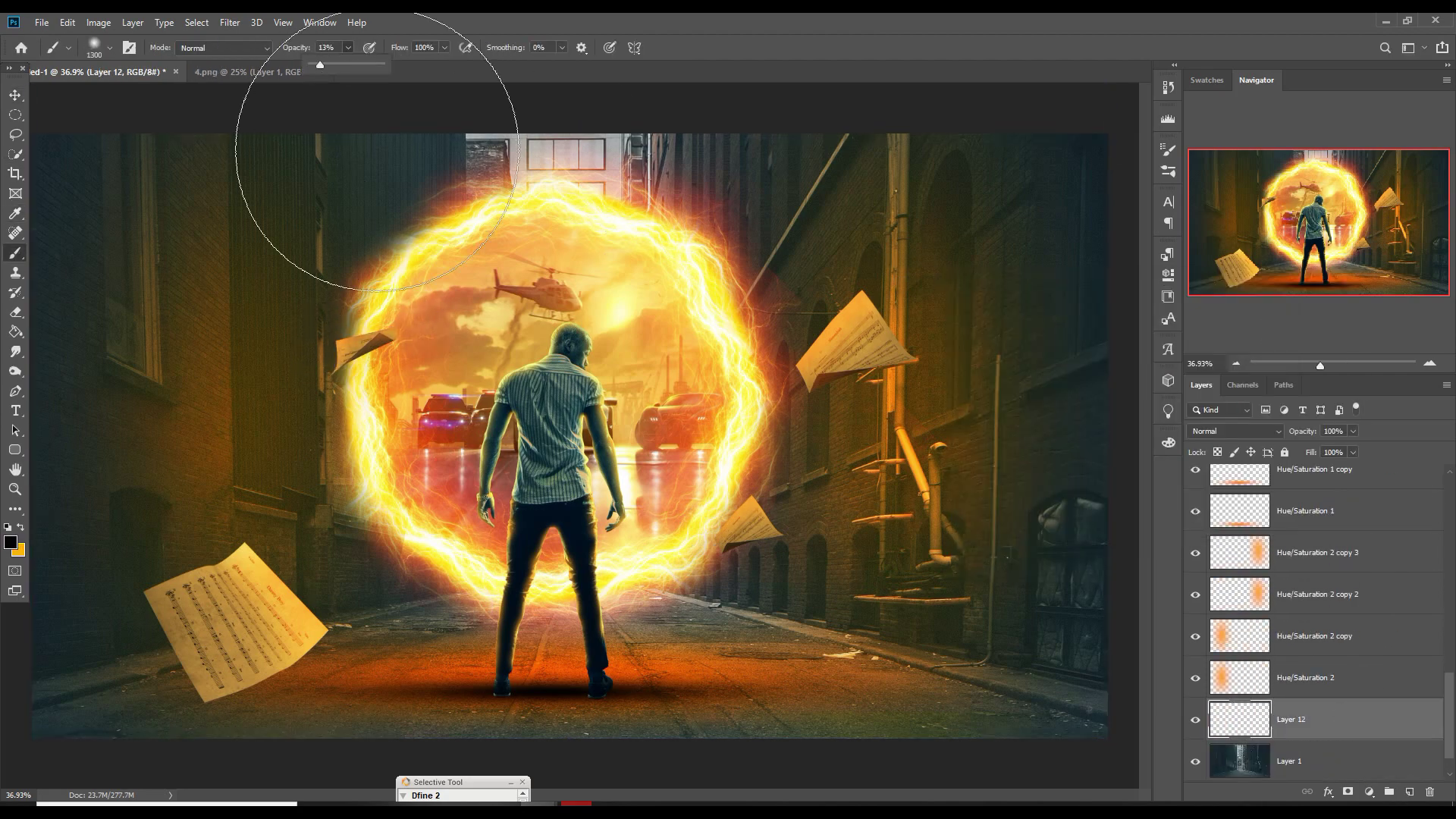
mouse_move(501, 125)
mouse_down()
mouse_move(551, 262)
mouse_move(581, 181)
mouse_move(827, 165)
mouse_up()
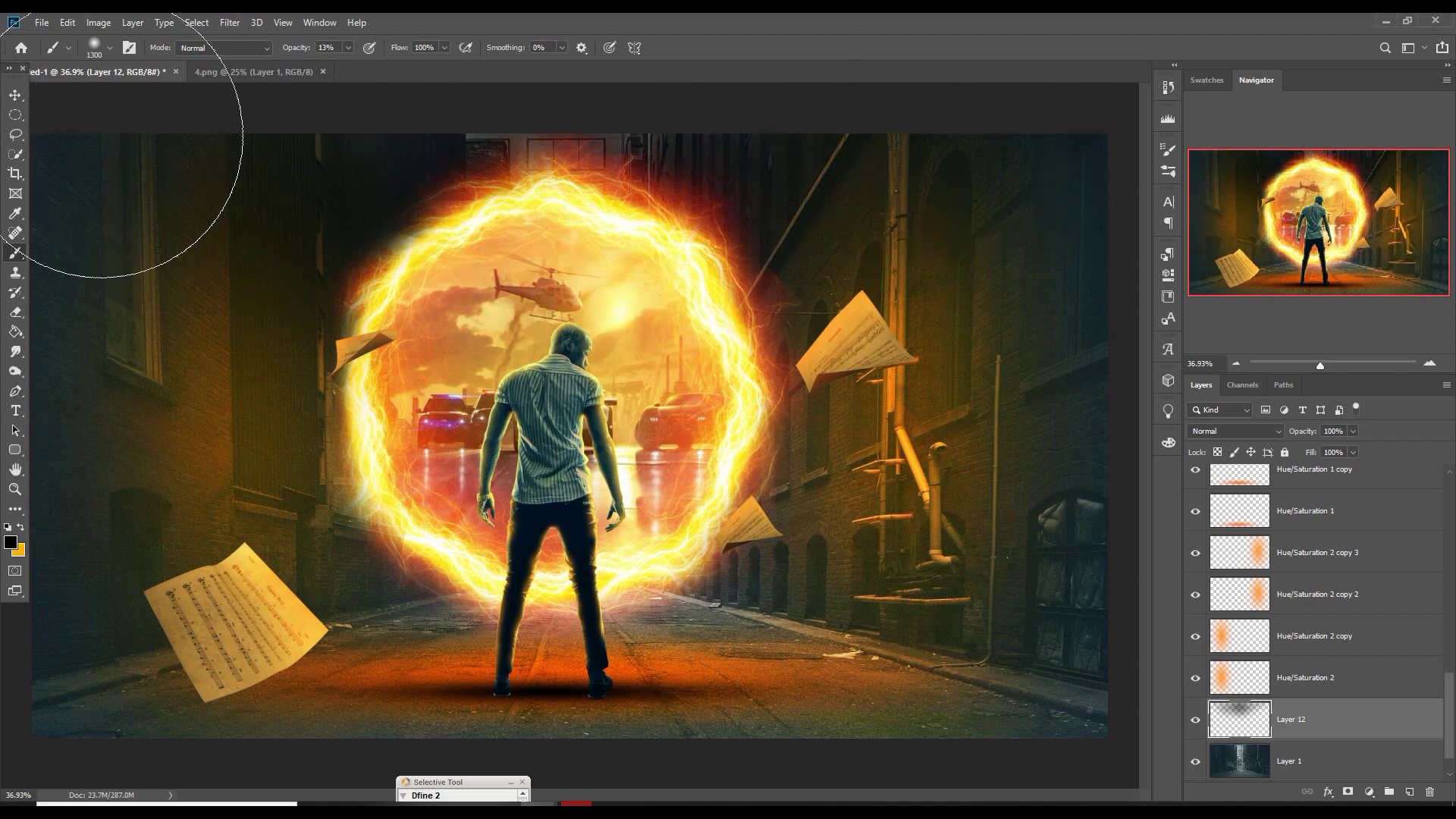
Add a new layer at the top of the stack and darken the street along the image's lower edge with the black brush
key(ctrl+minus)
key(ctrl+minus)
key(alt+period)
key(ctrl+shift+alt+n)
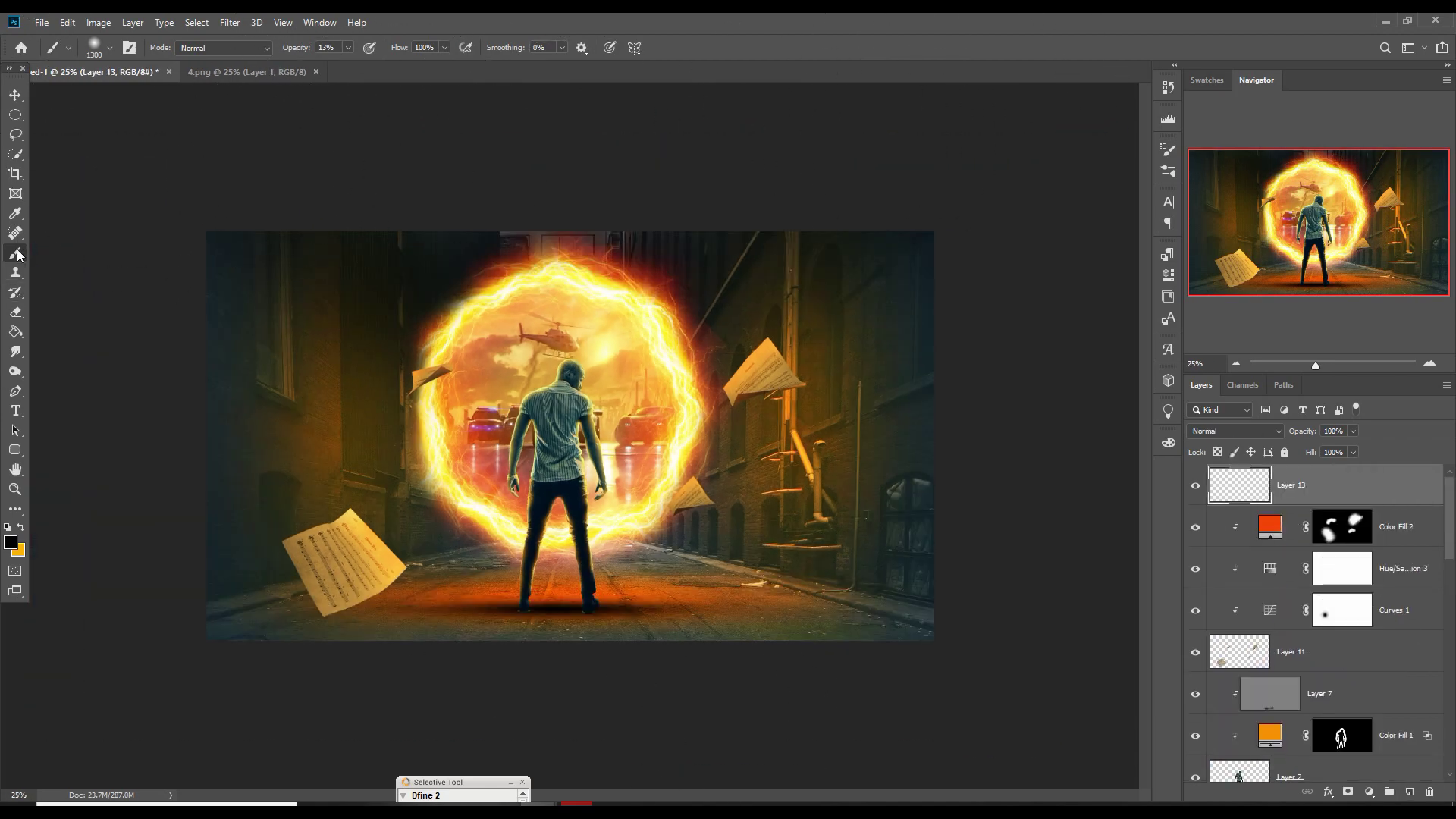
mouse_move(239, 705)
mouse_down()
mouse_move(399, 709)
mouse_move(771, 673)
mouse_move(827, 691)
mouse_up()
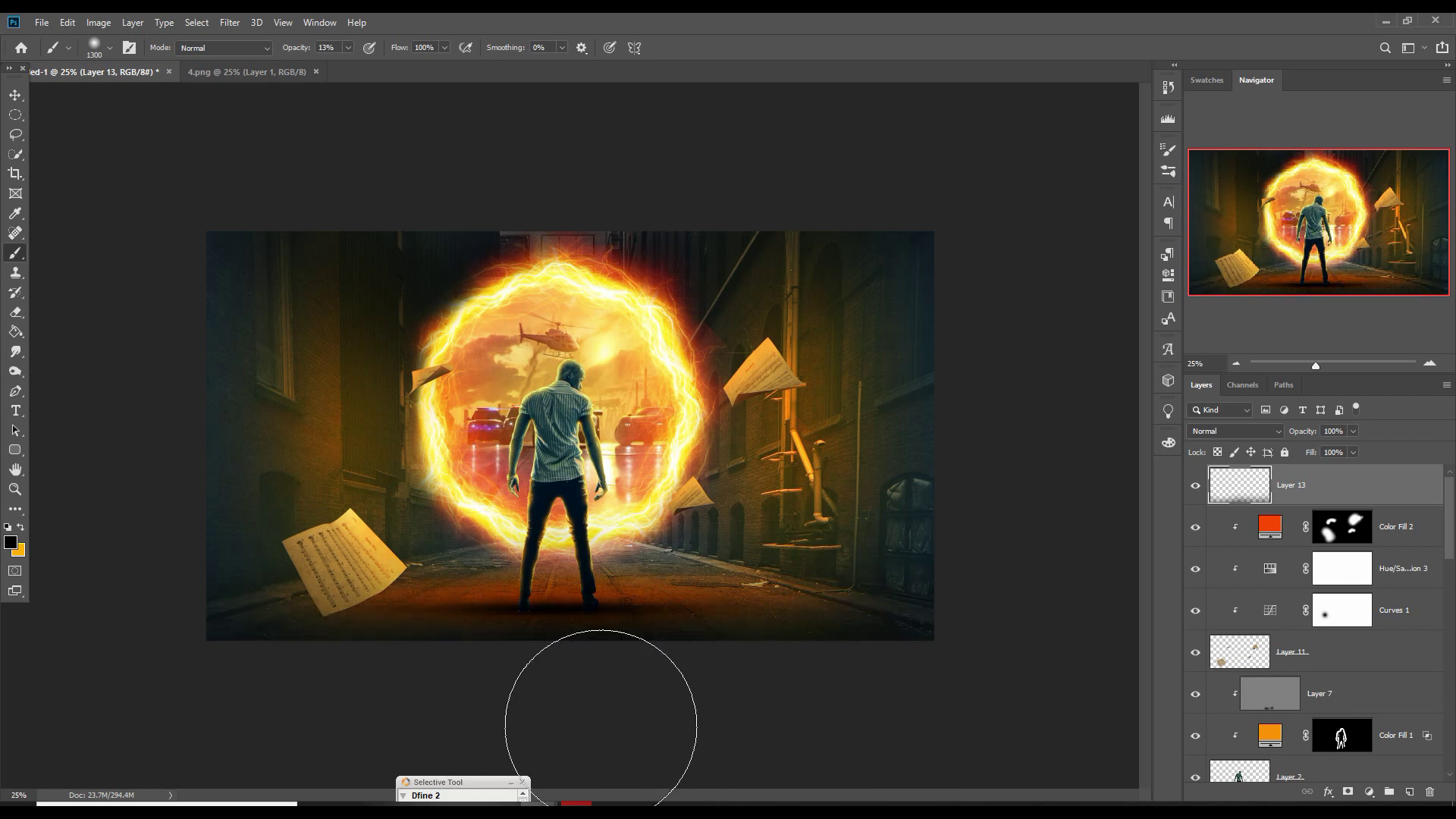
key(v)
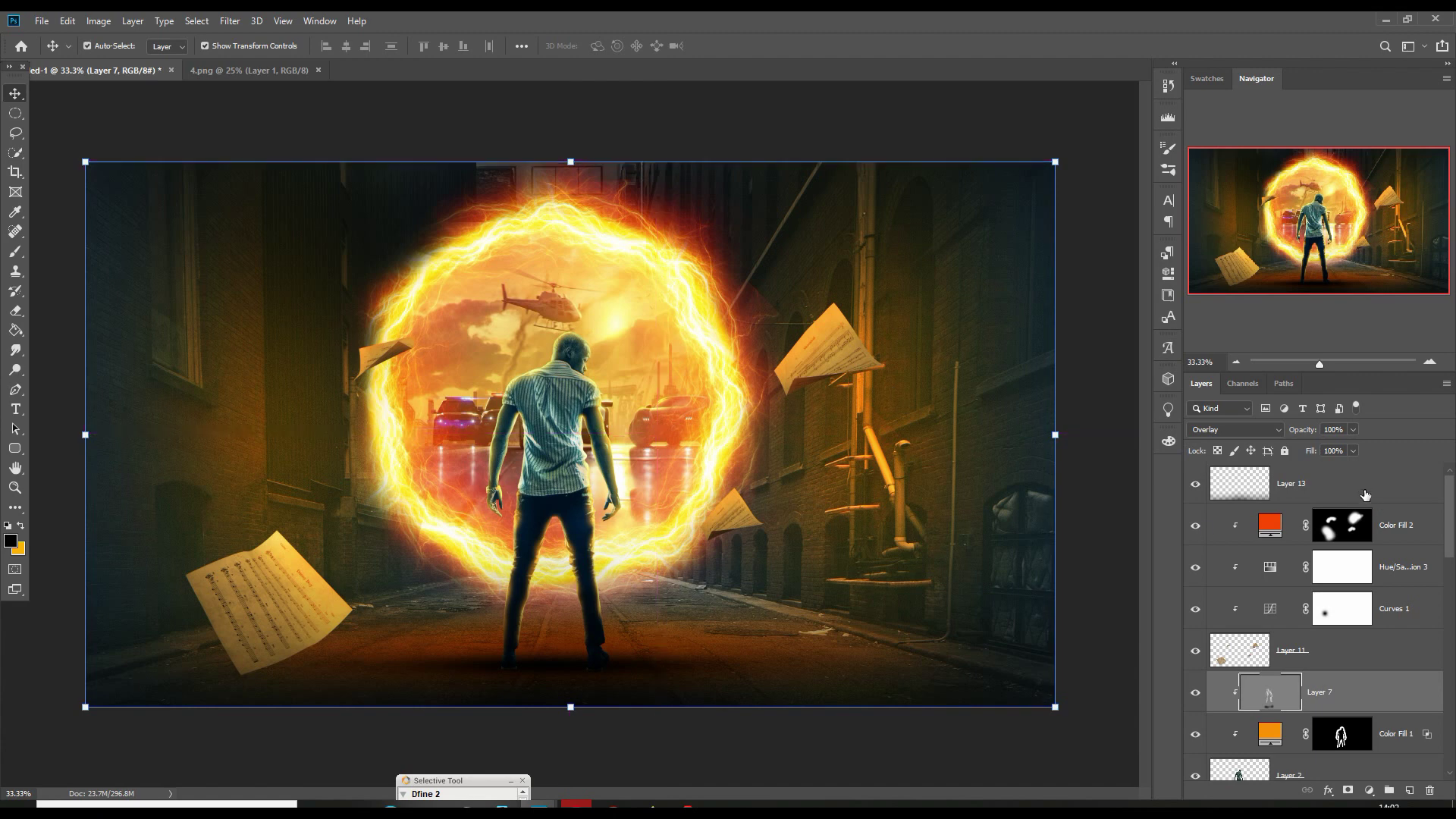
Toggle the visibility of Layer 4 copy 4 and Layer 4 copy 3 to check which part of the fire ring each one forms
click(1365, 493)
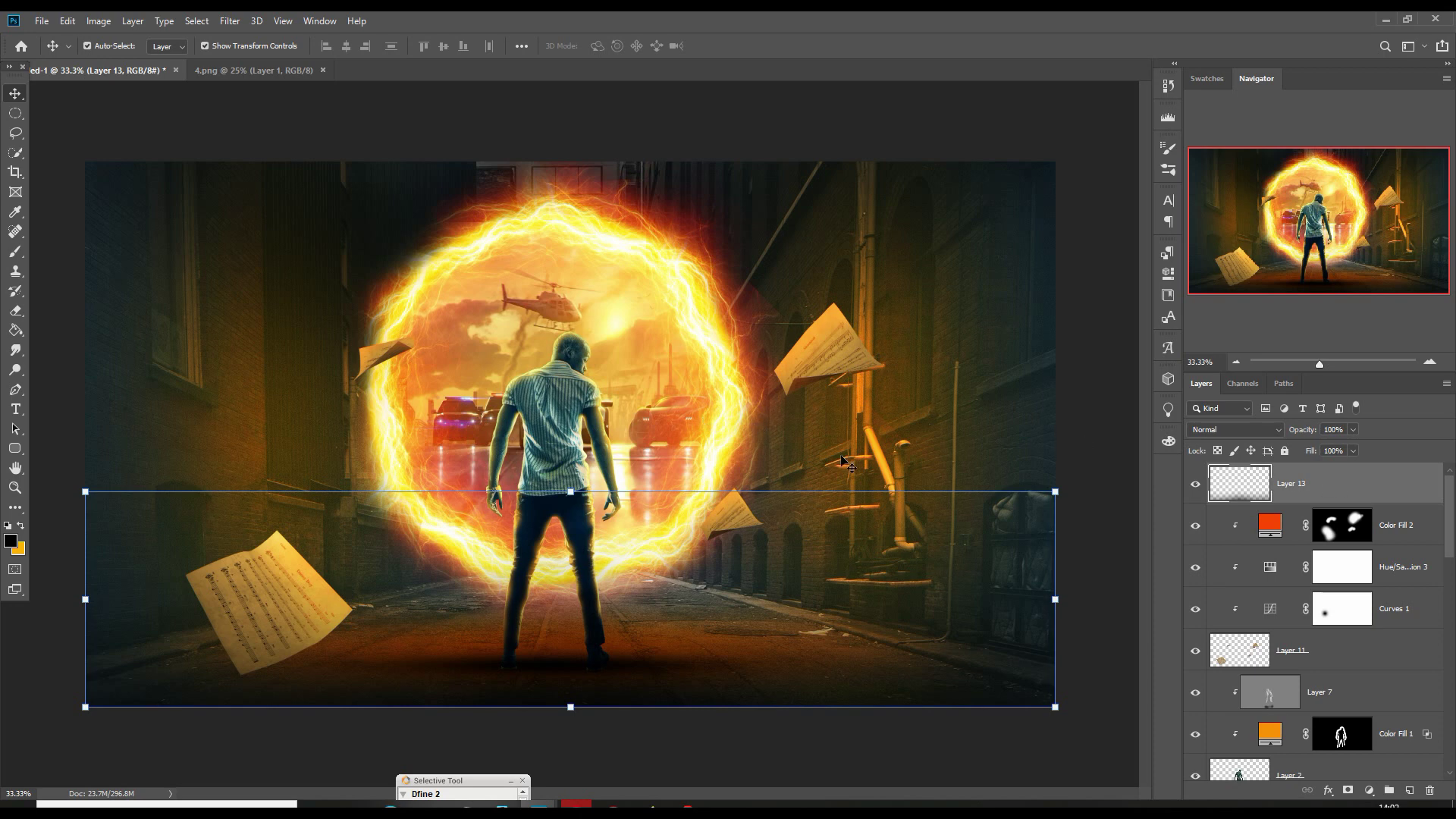
scroll(1237, 679, down, 5)
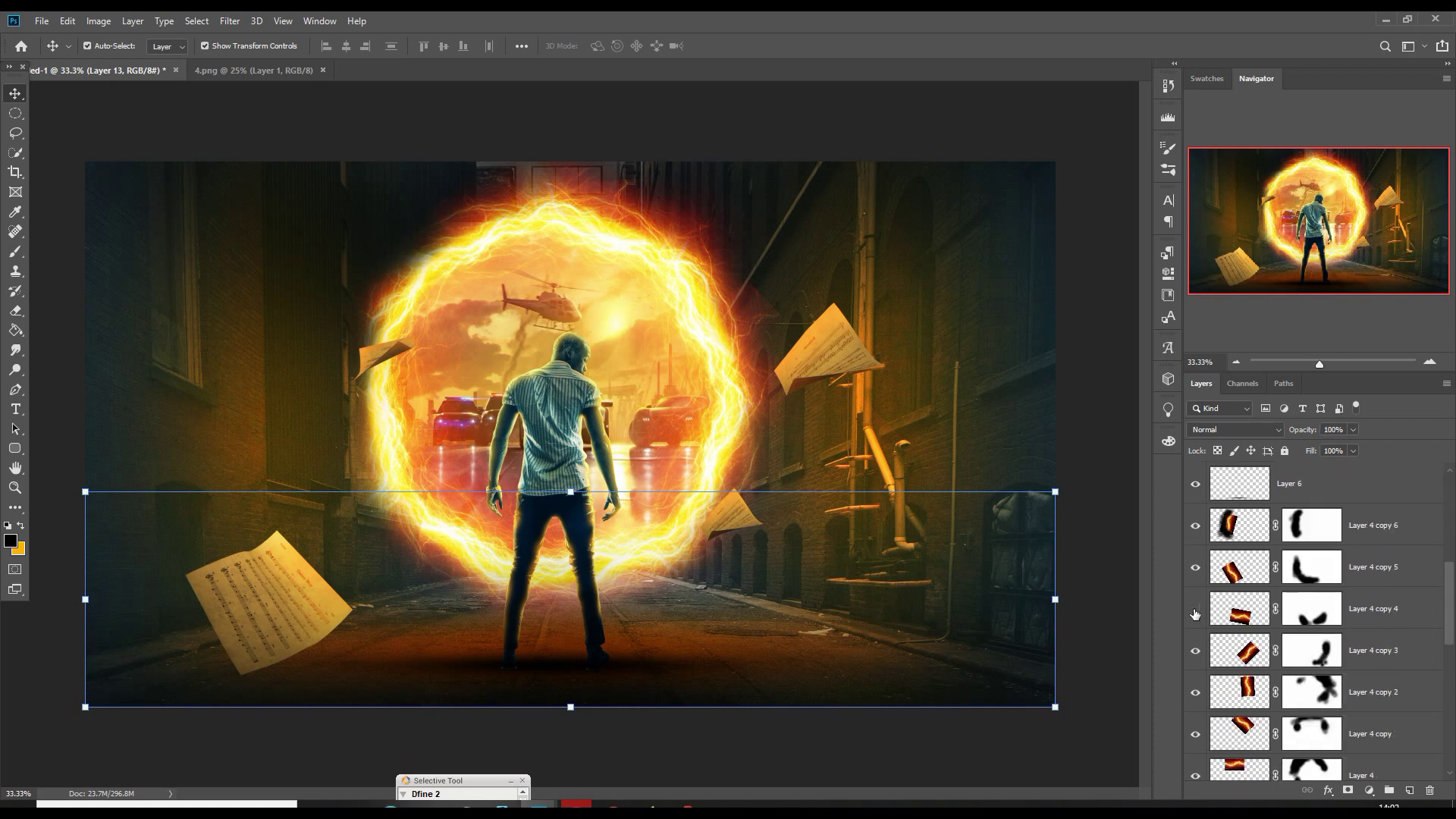
click(1196, 612)
click(1196, 613)
click(1197, 653)
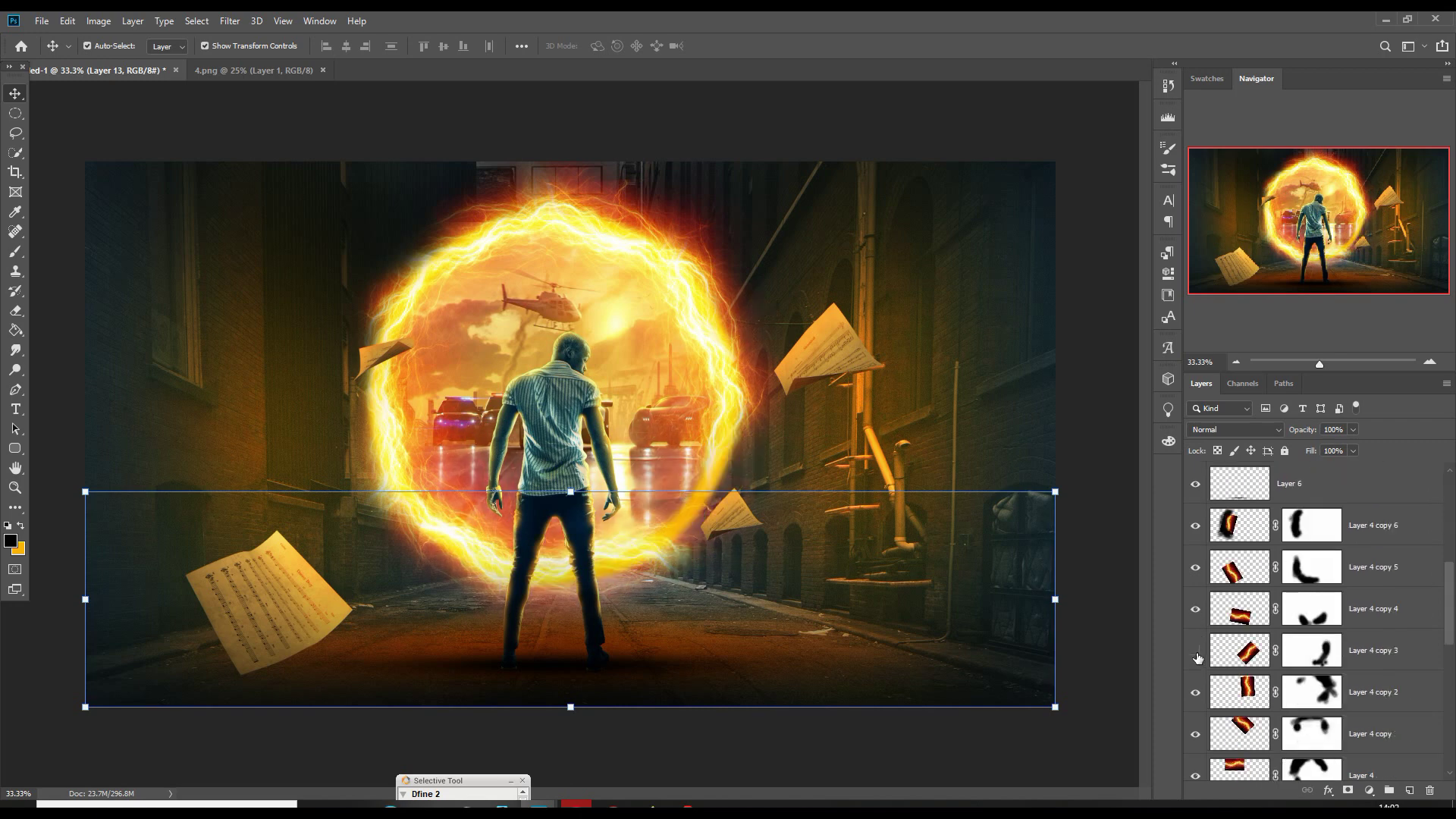
click(1196, 653)
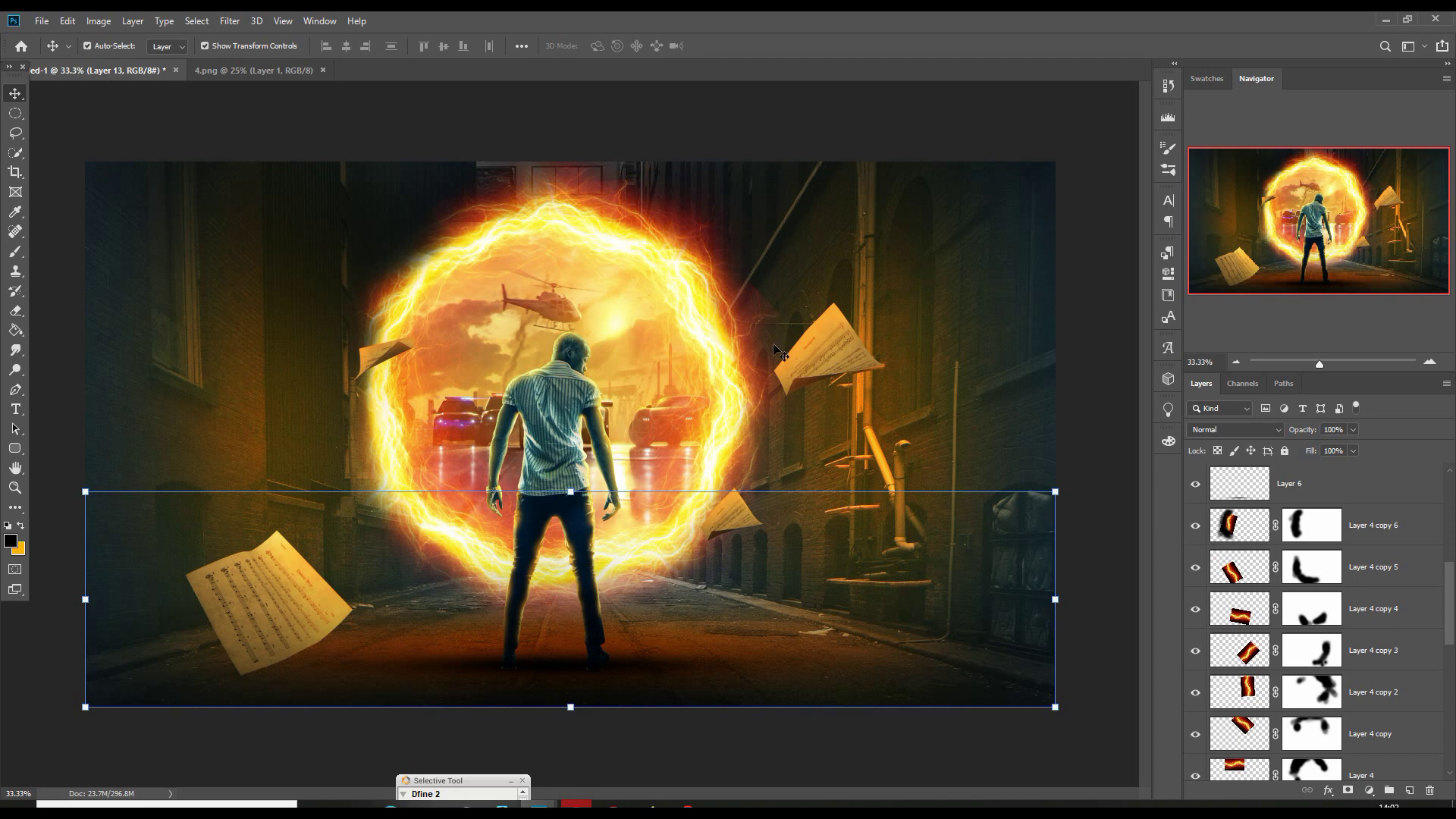
click(1196, 653)
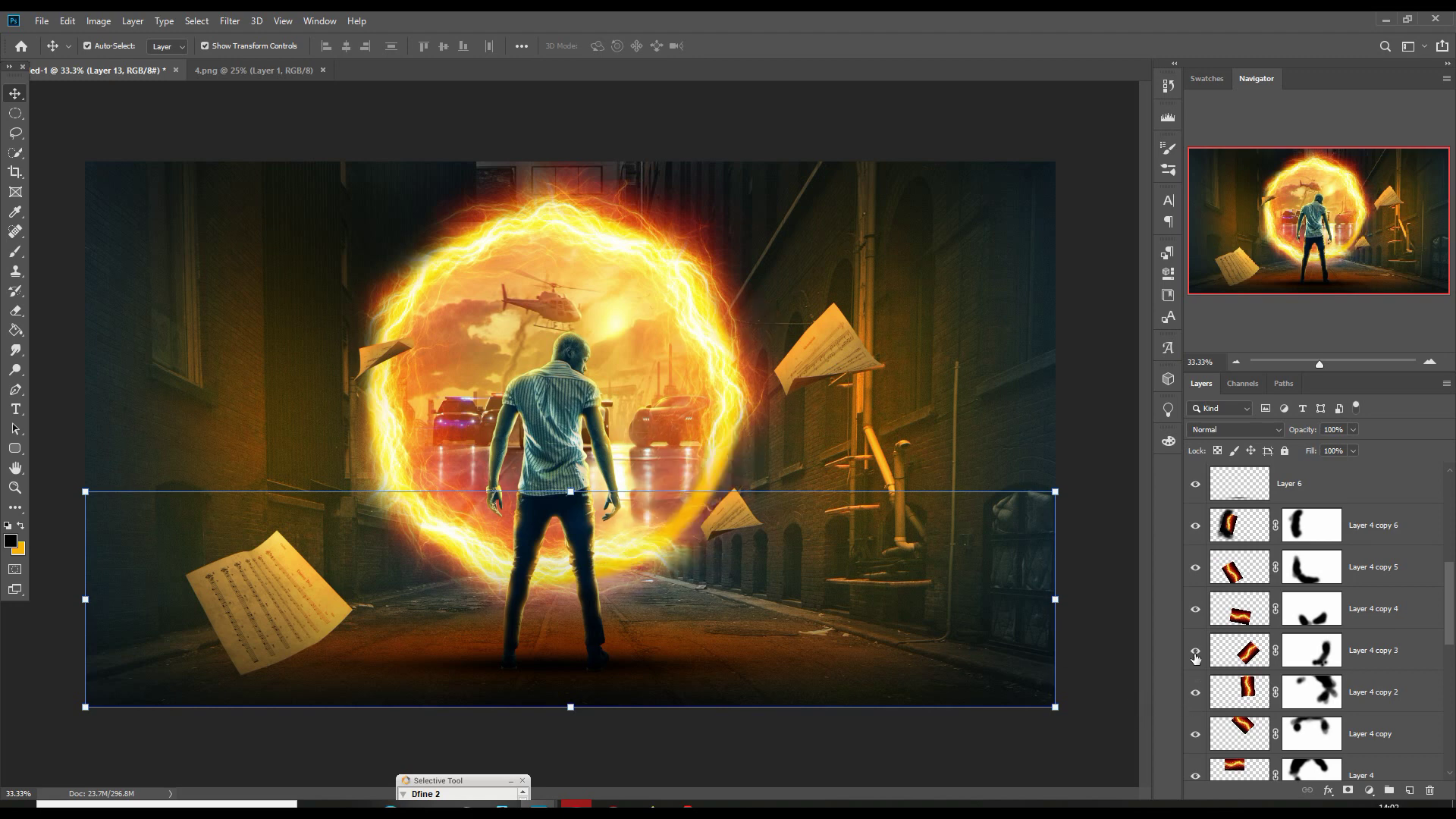
click(1196, 653)
Paint black at 13% opacity with a 400 px brush on the Layer 4 copy 3 mask, just beside the upper-right paper
click(1300, 656)
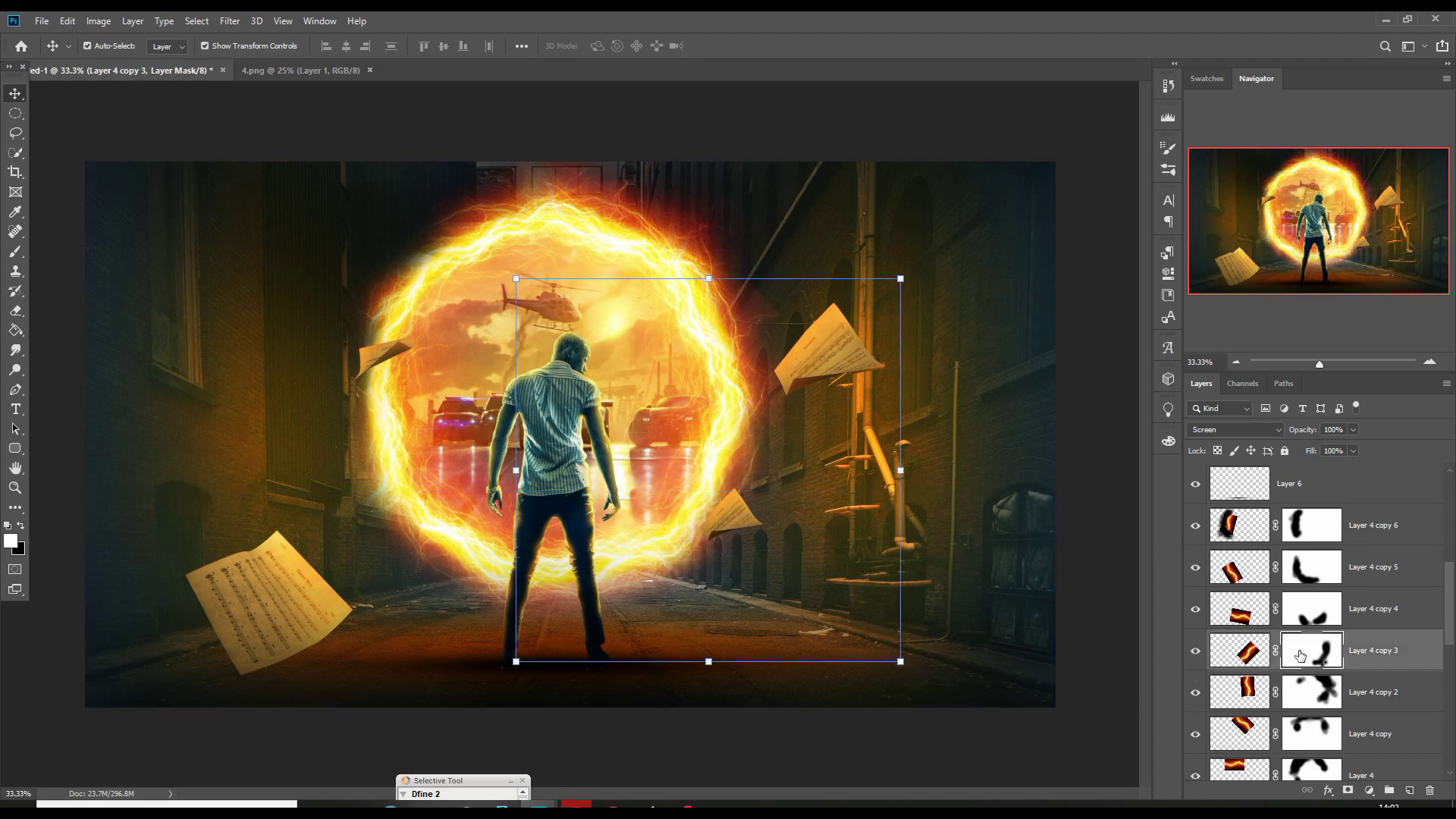
click(16, 253)
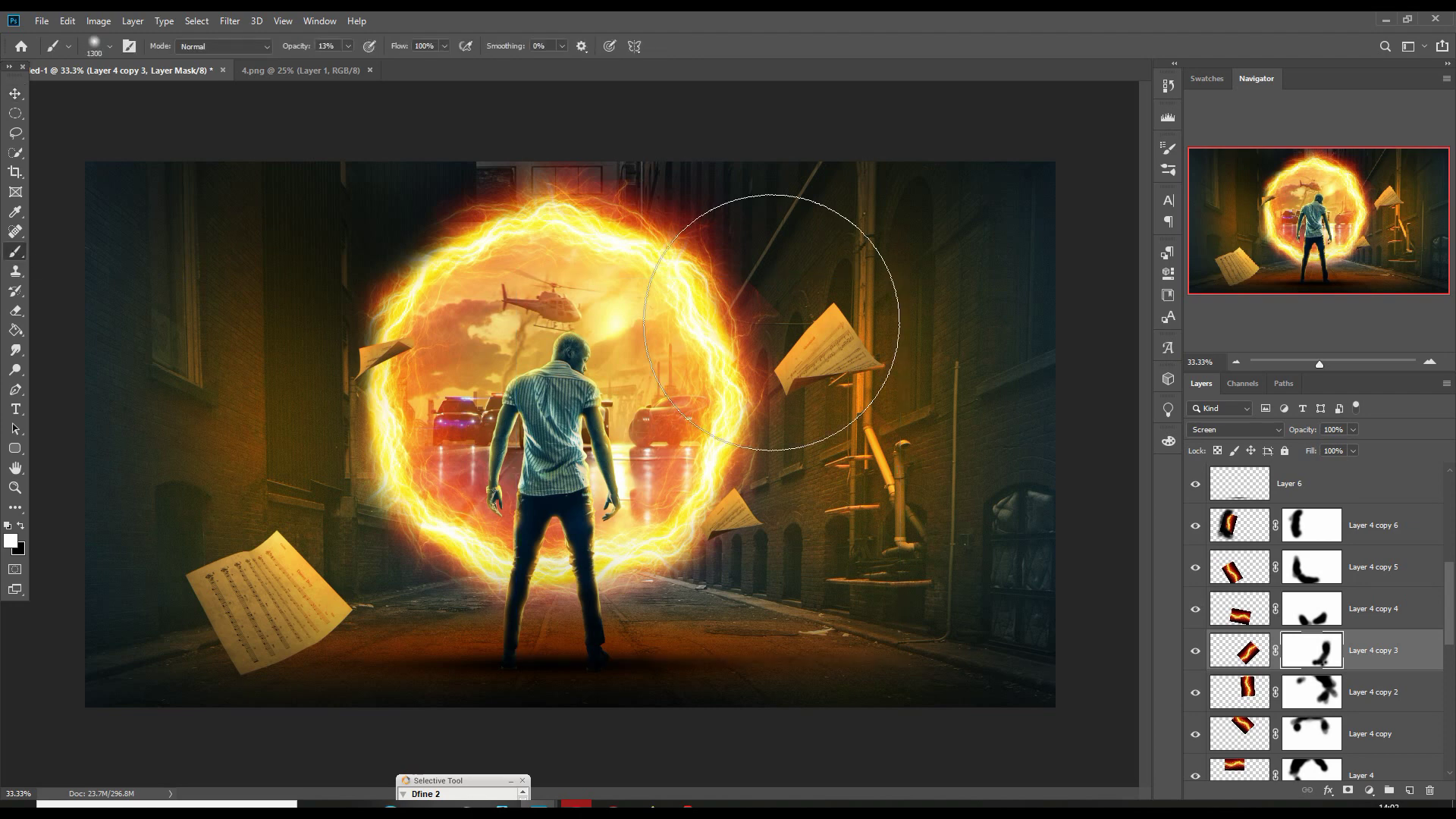
key(bracketleft)
key(bracketleft)
key(bracketleft)
key(bracketleft)
key(bracketleft)
key(bracketleft)
key(bracketleft)
key(bracketleft)
key(bracketleft)
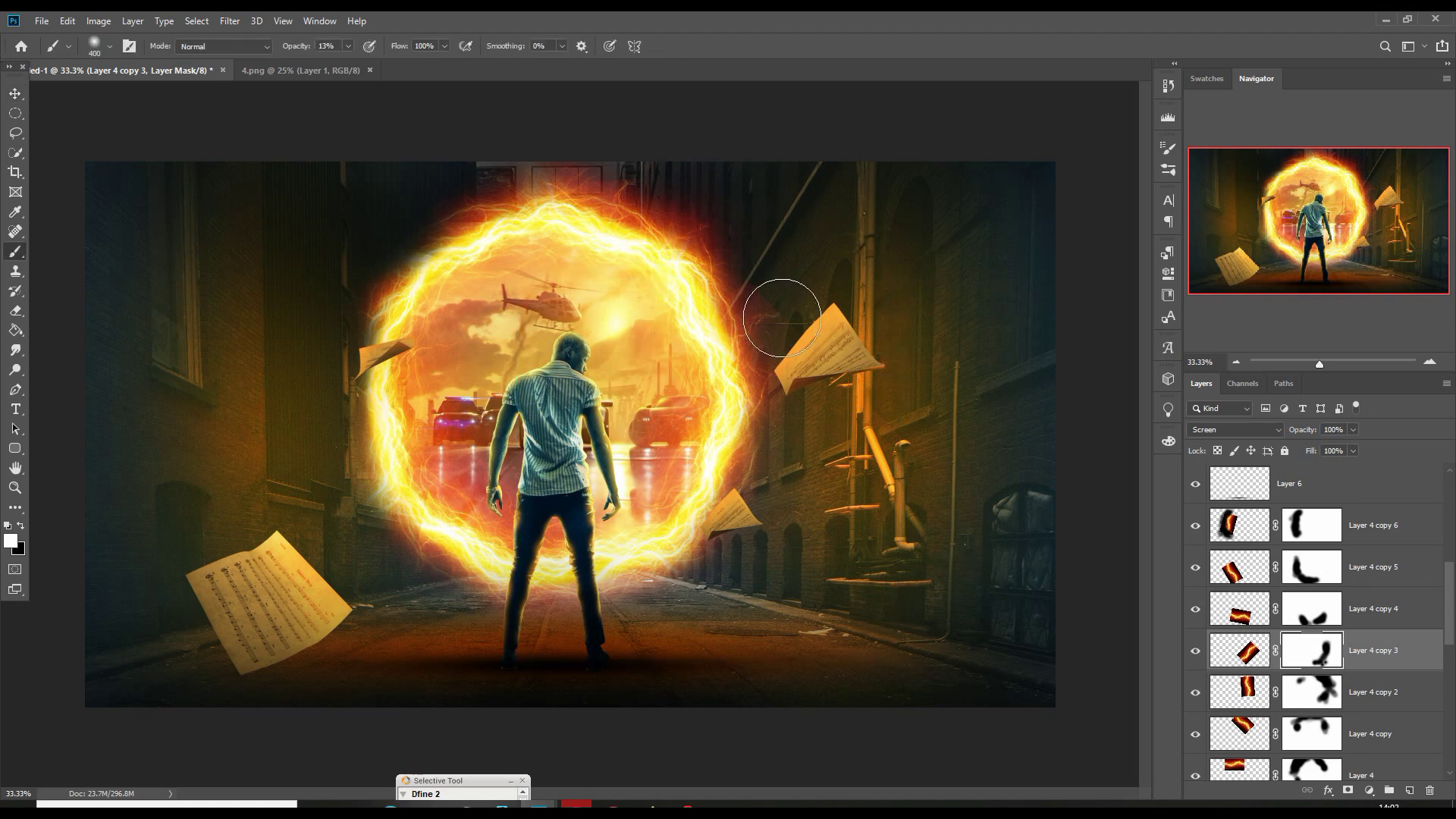
click(22, 527)
mouse_move(767, 315)
mouse_down()
mouse_move(774, 306)
mouse_move(783, 322)
mouse_up()
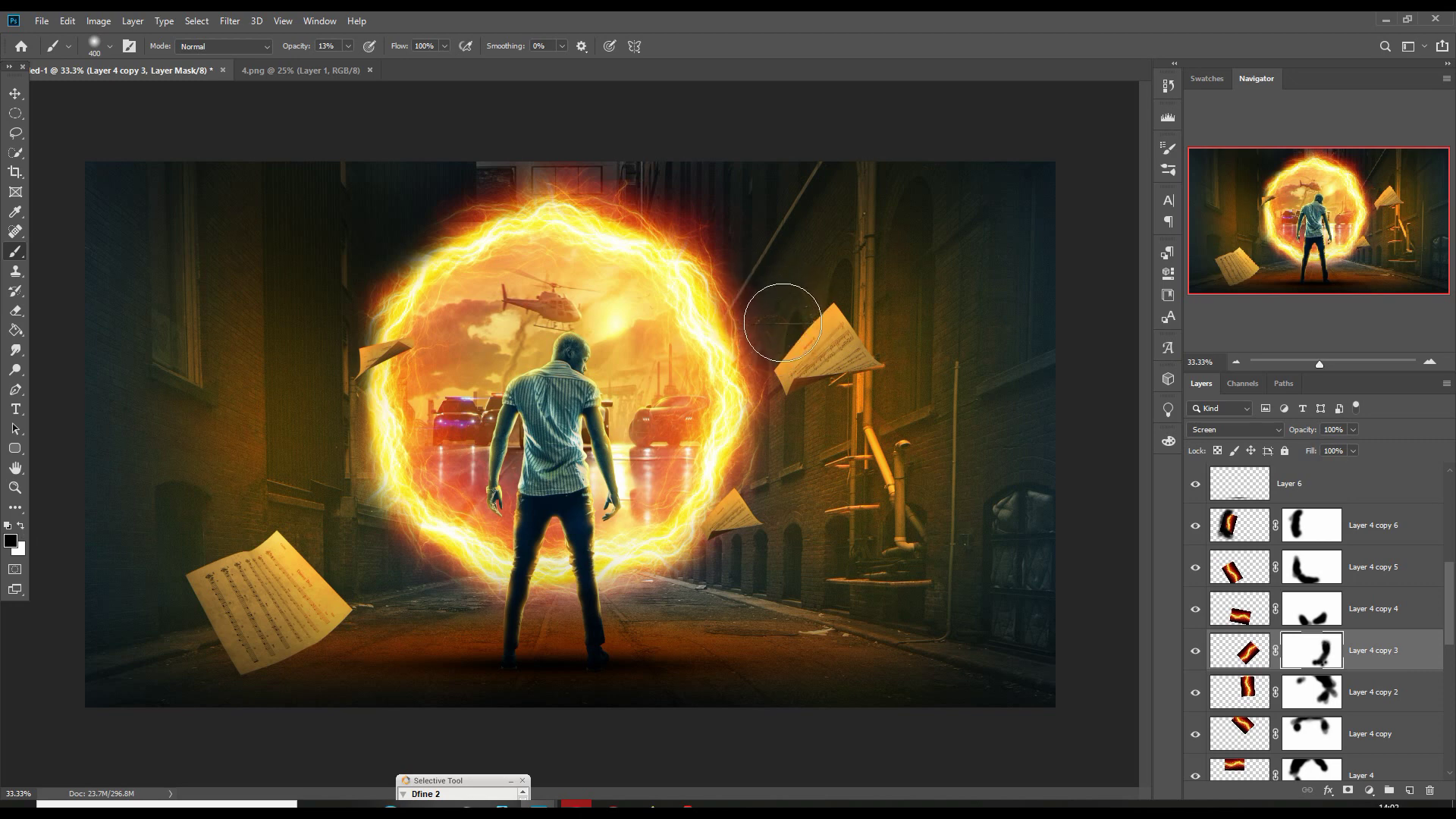
click(1196, 653)
click(1196, 652)
Stamp all visible layers into a new layer above Layer 13 and convert it to a Smart Object
scroll(1398, 620, up, 5)
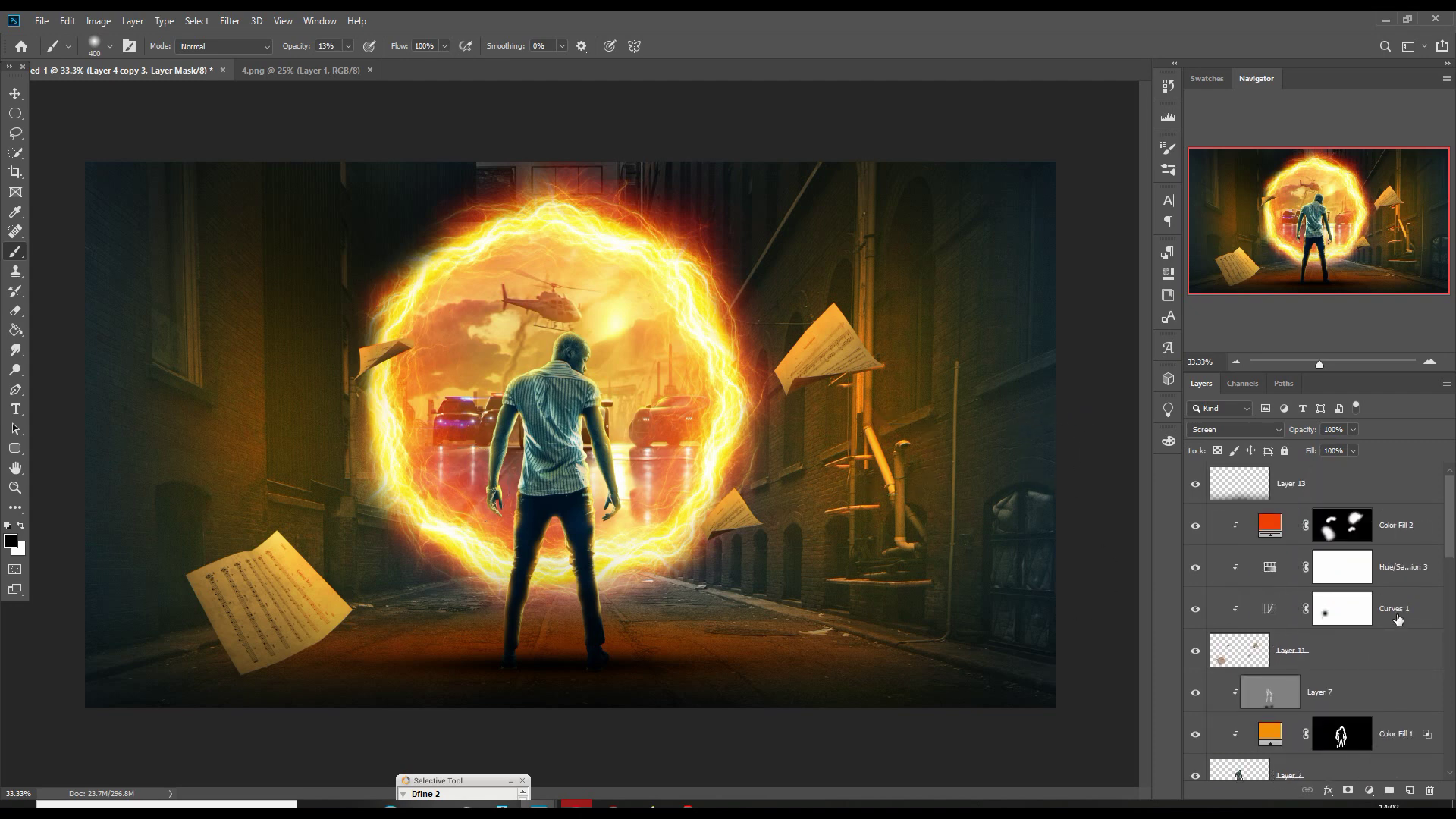
click(1297, 484)
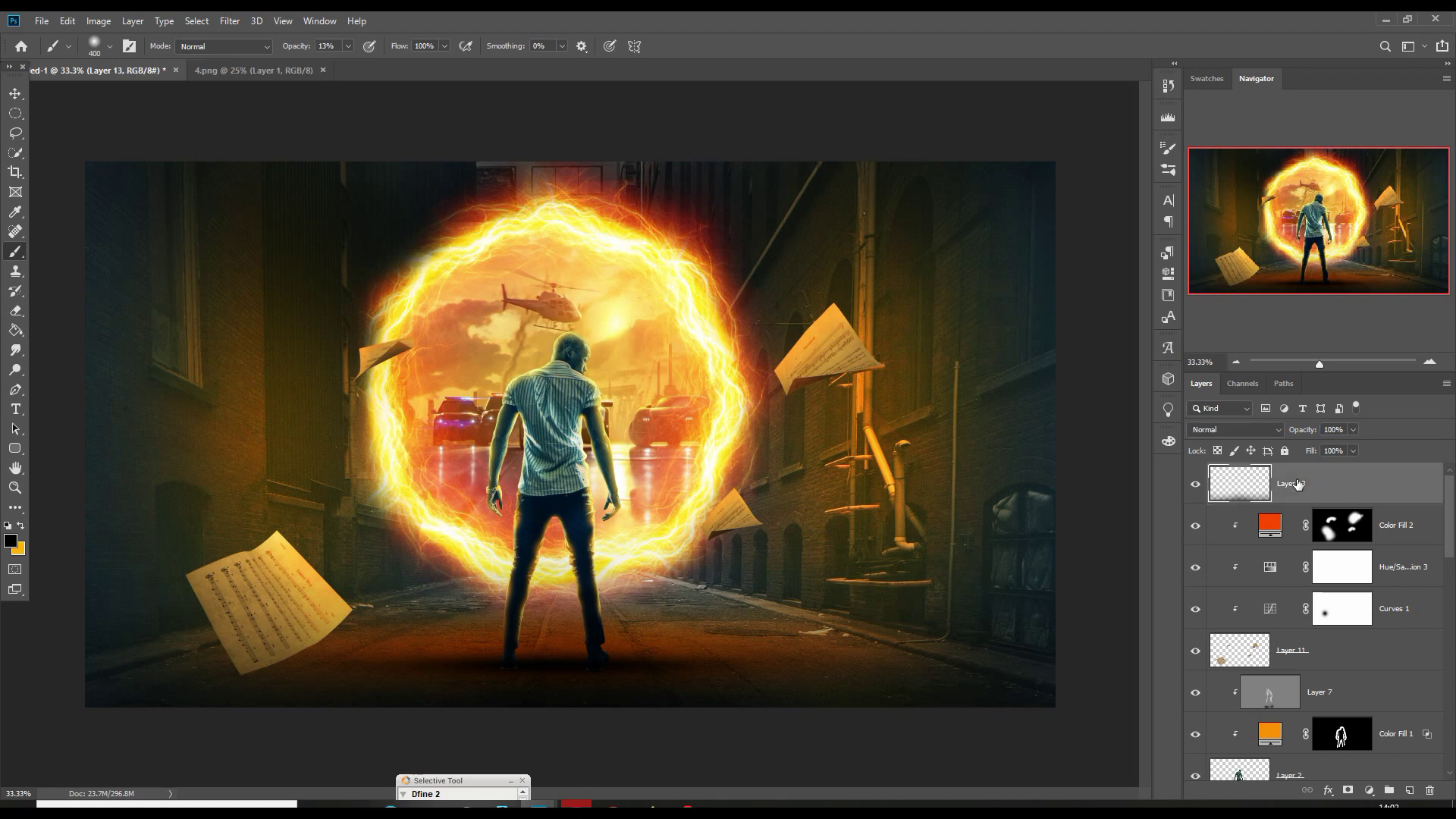
key(ctrl+shift+alt+e)
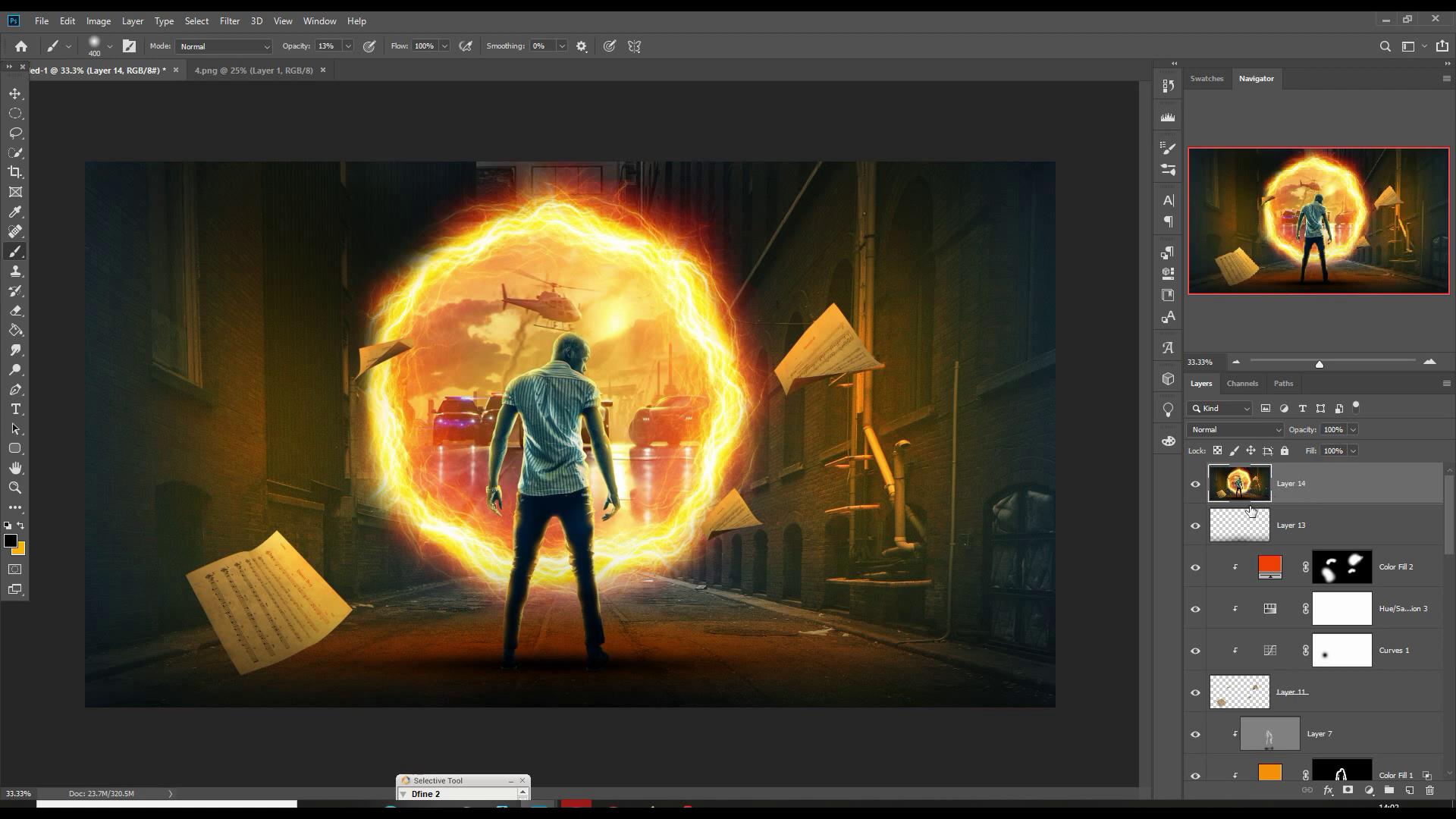
right_click(1338, 487)
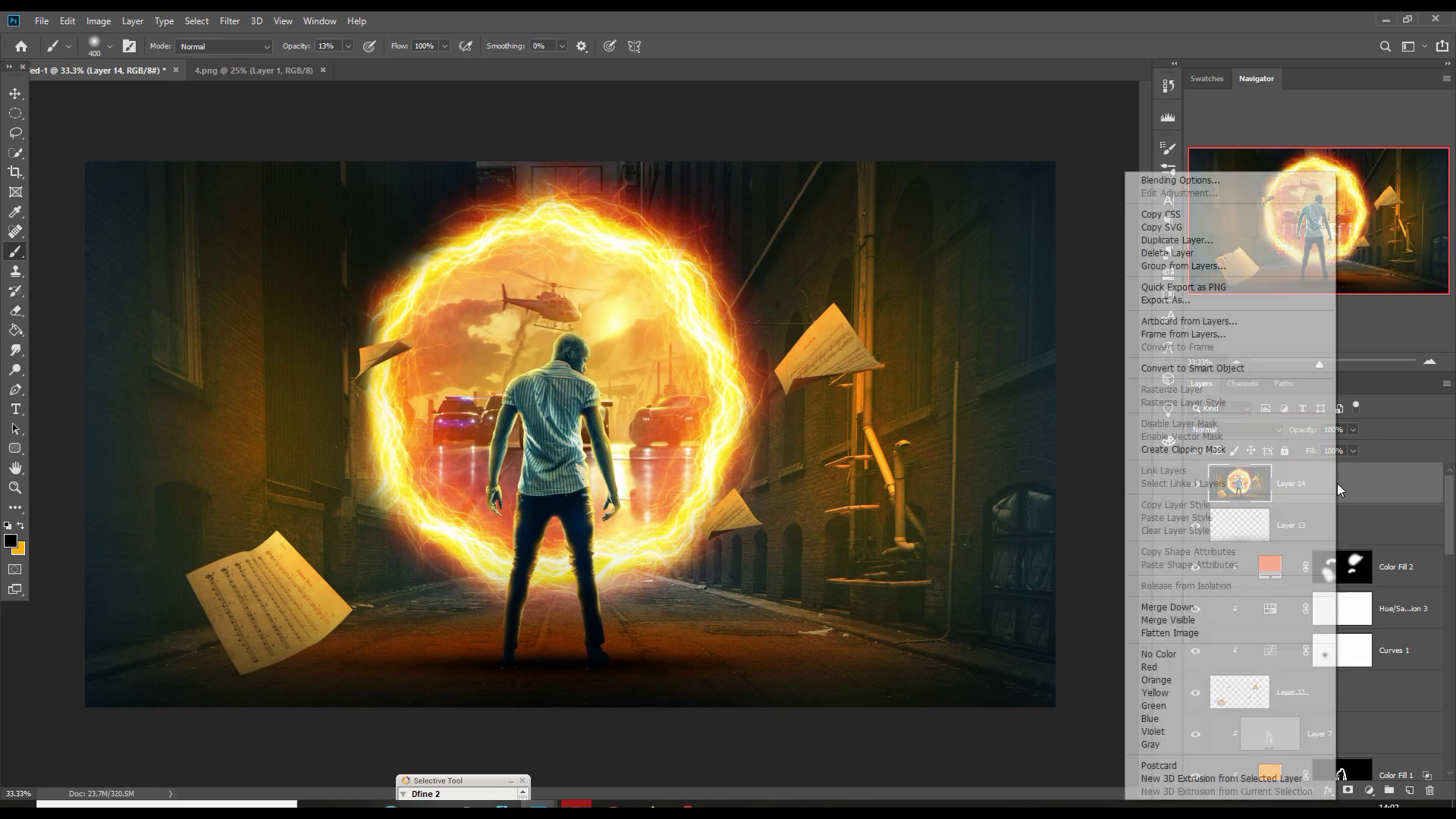
click(1187, 369)
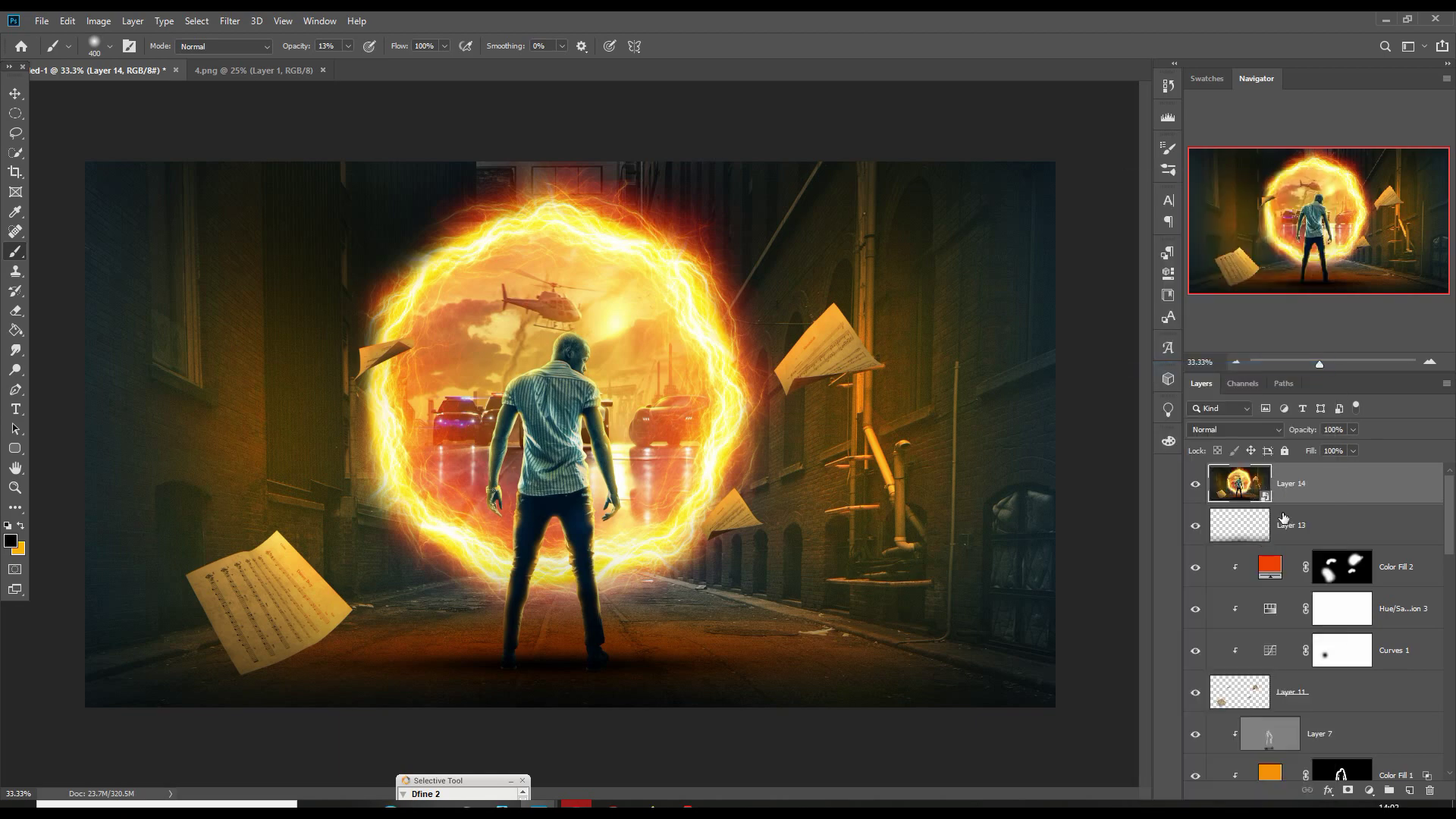
Start the Camera Raw Filter on Layer 14 and set Contrast to +10
click(232, 24)
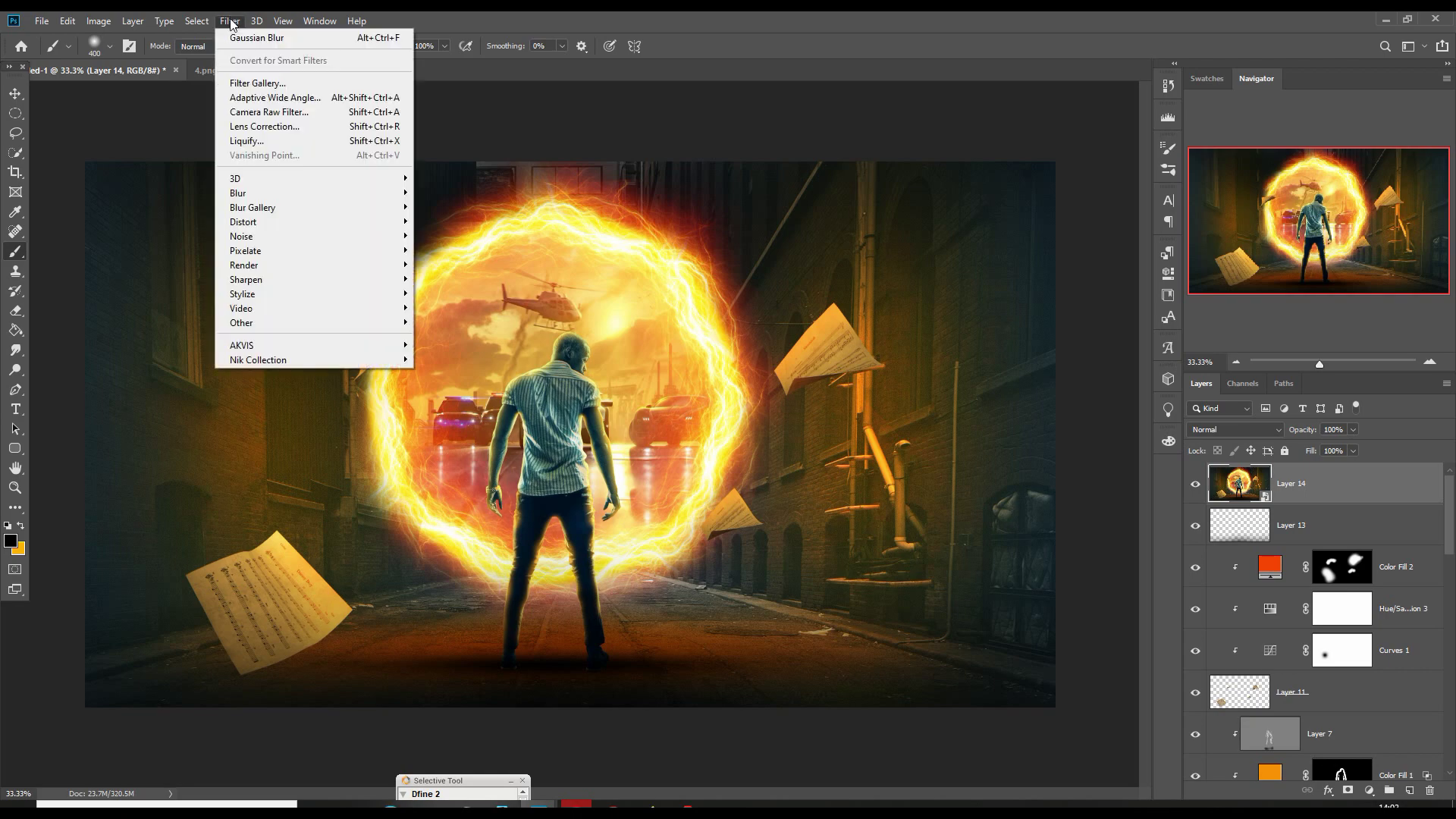
click(245, 114)
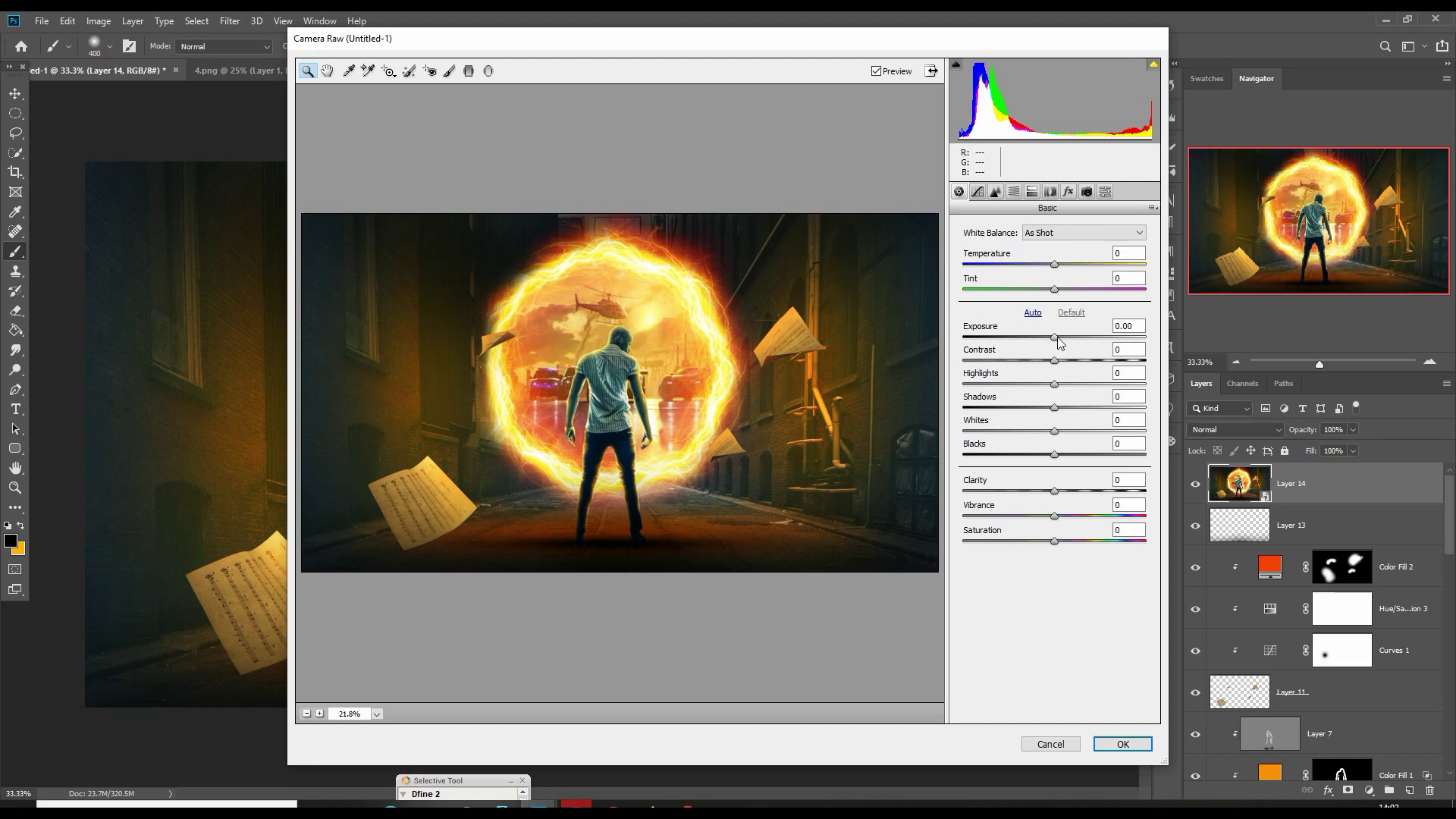
drag(1059, 366, 1067, 365)
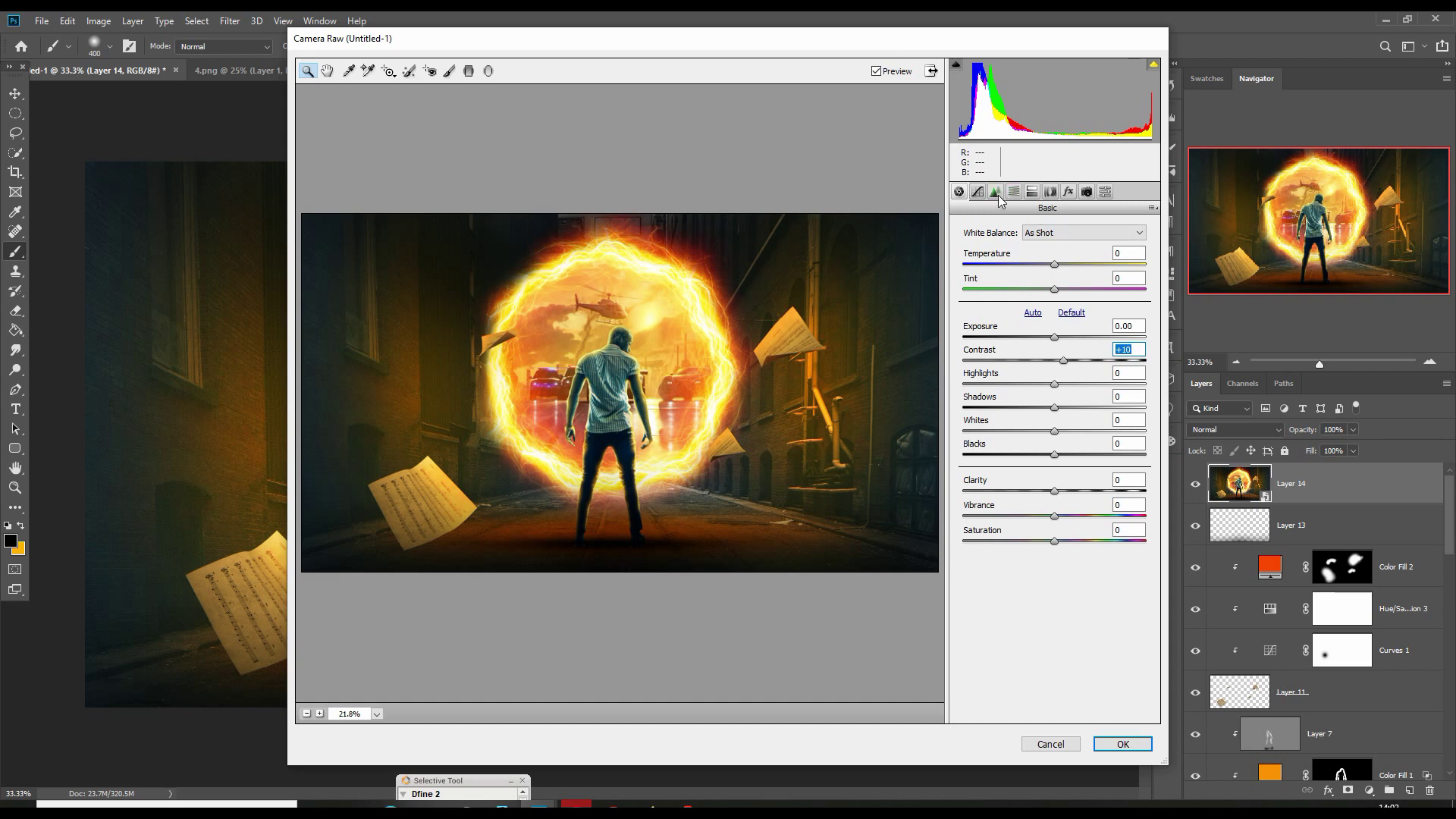
Set Split Toning to shadows hue 252 and saturation 25, and highlights hue 53 and saturation 20
click(1065, 192)
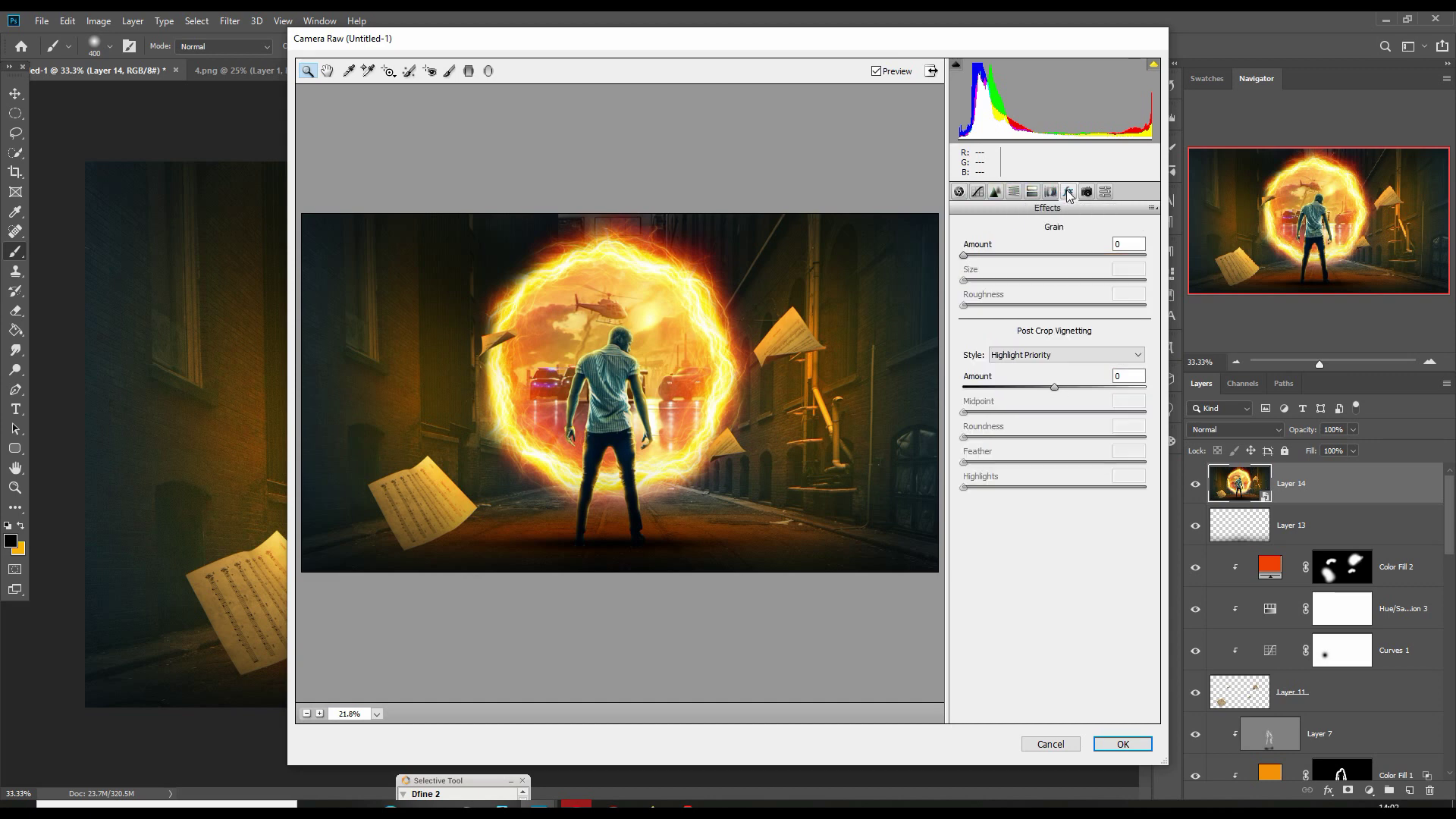
click(1033, 191)
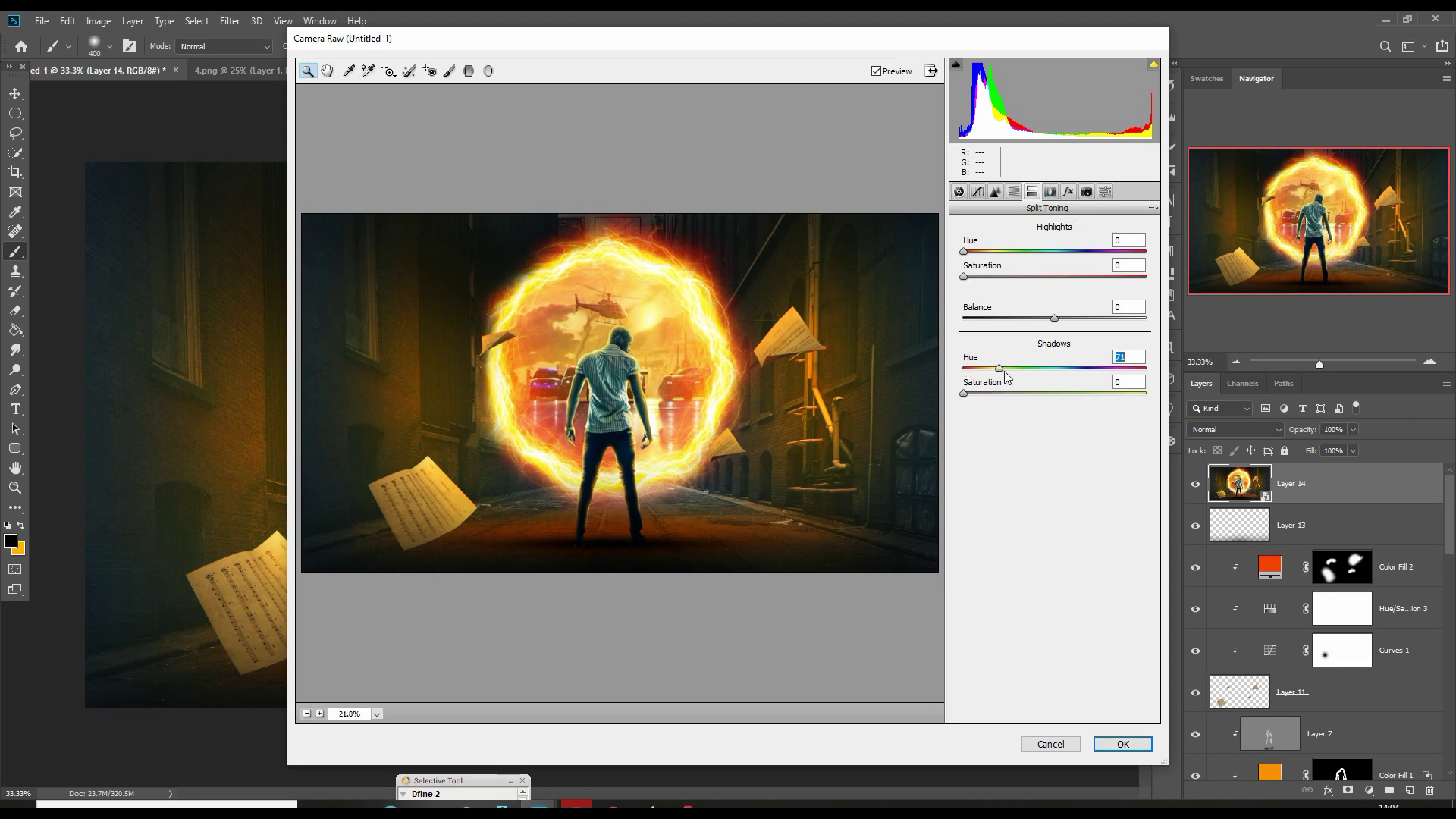
drag(1006, 377, 1064, 379)
drag(963, 394, 1095, 372)
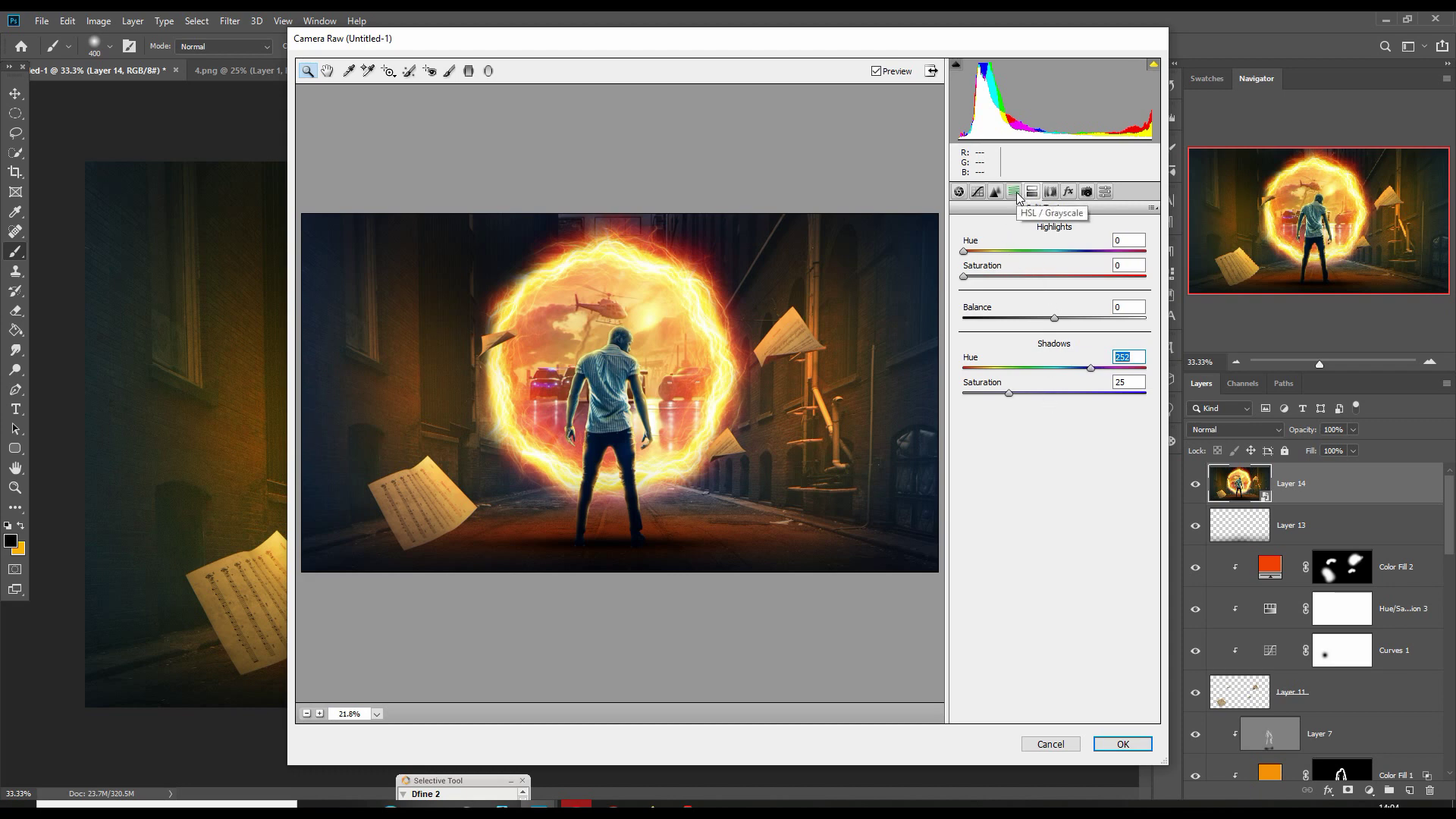
drag(965, 251, 980, 277)
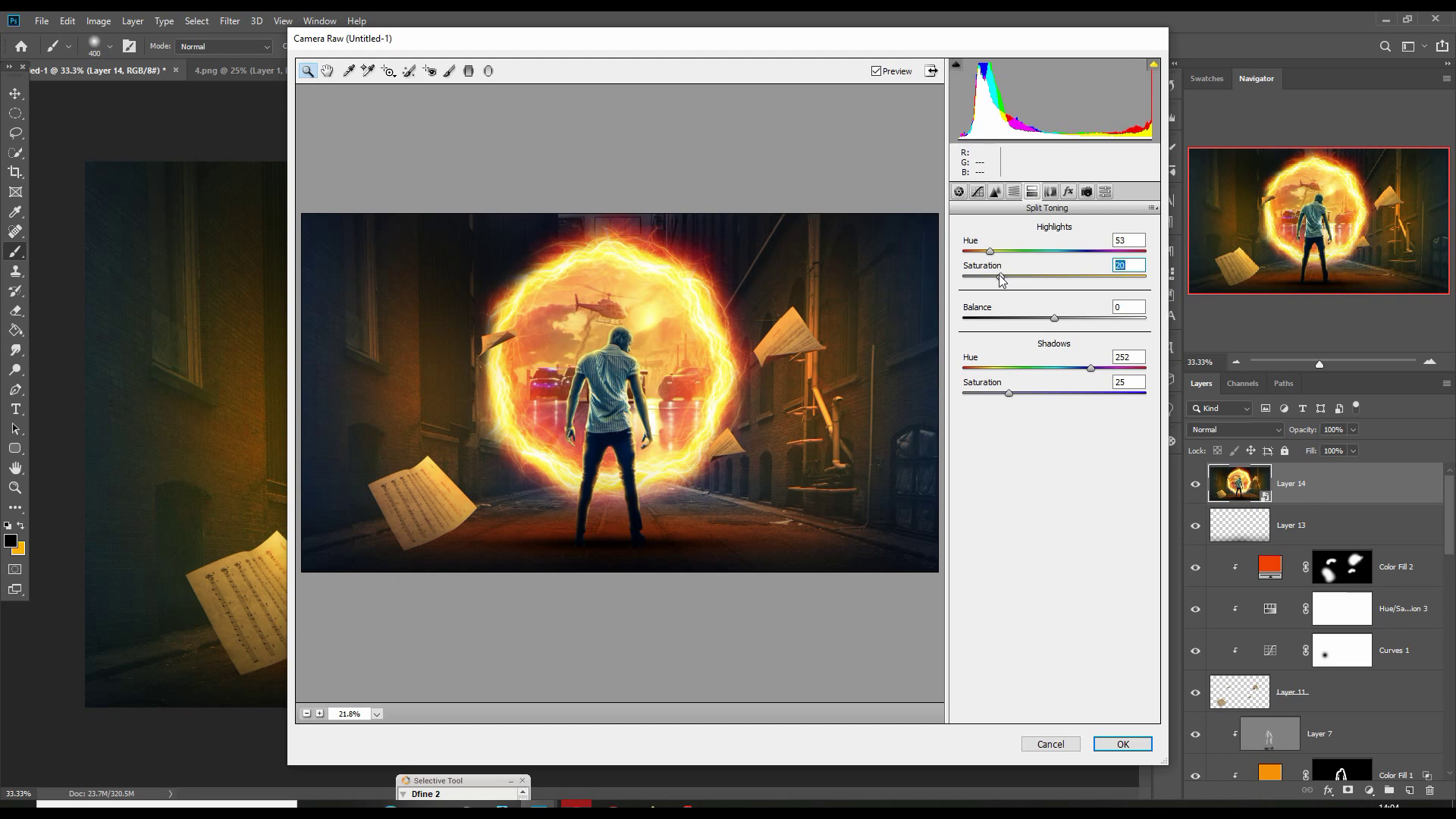
Set the HSL saturation values to Reds +20, Oranges +25, Yellows +19, Aquas +60 and Blues +54
click(1015, 194)
click(1011, 252)
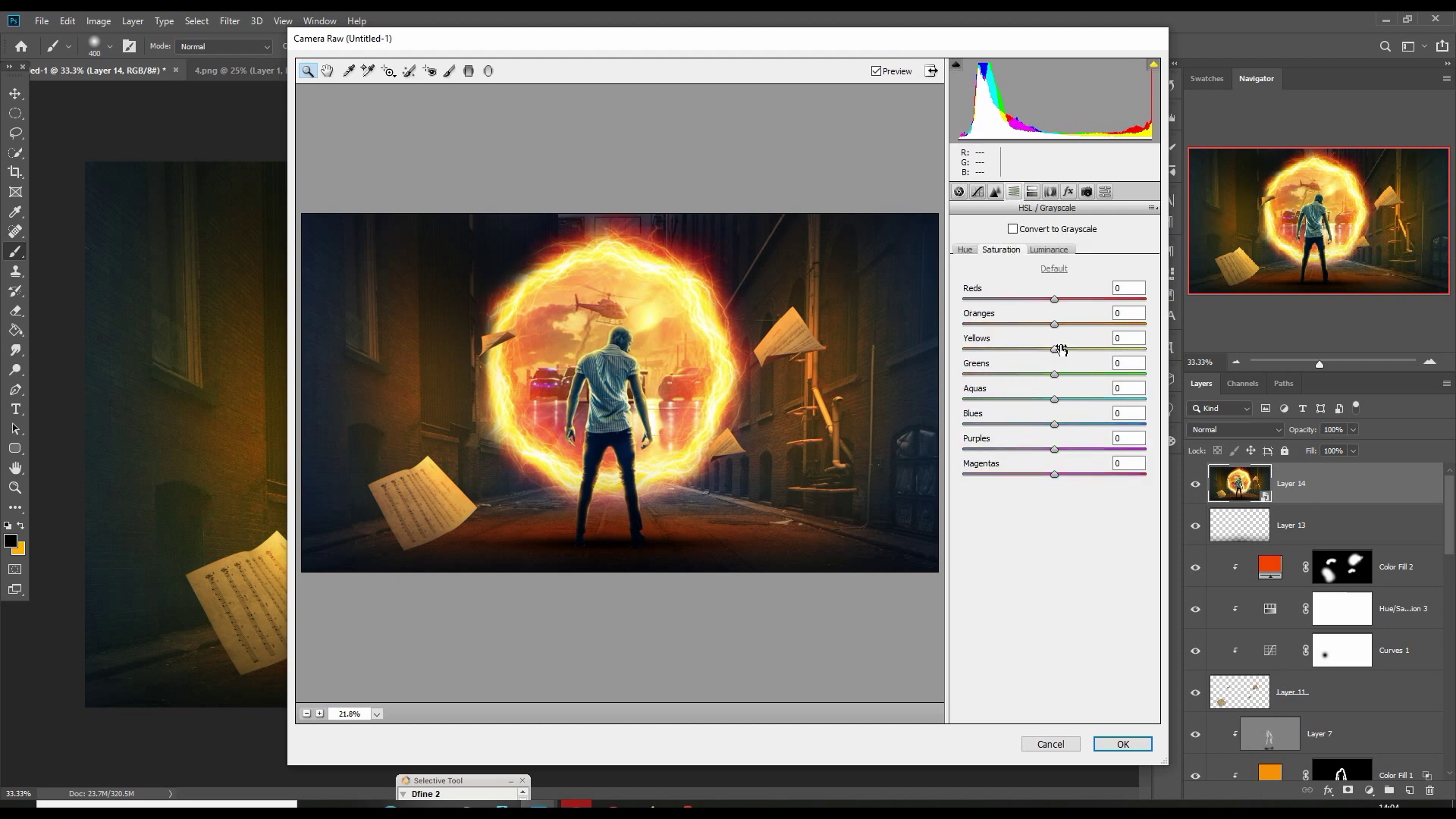
drag(1054, 349, 1071, 349)
drag(1057, 299, 1080, 326)
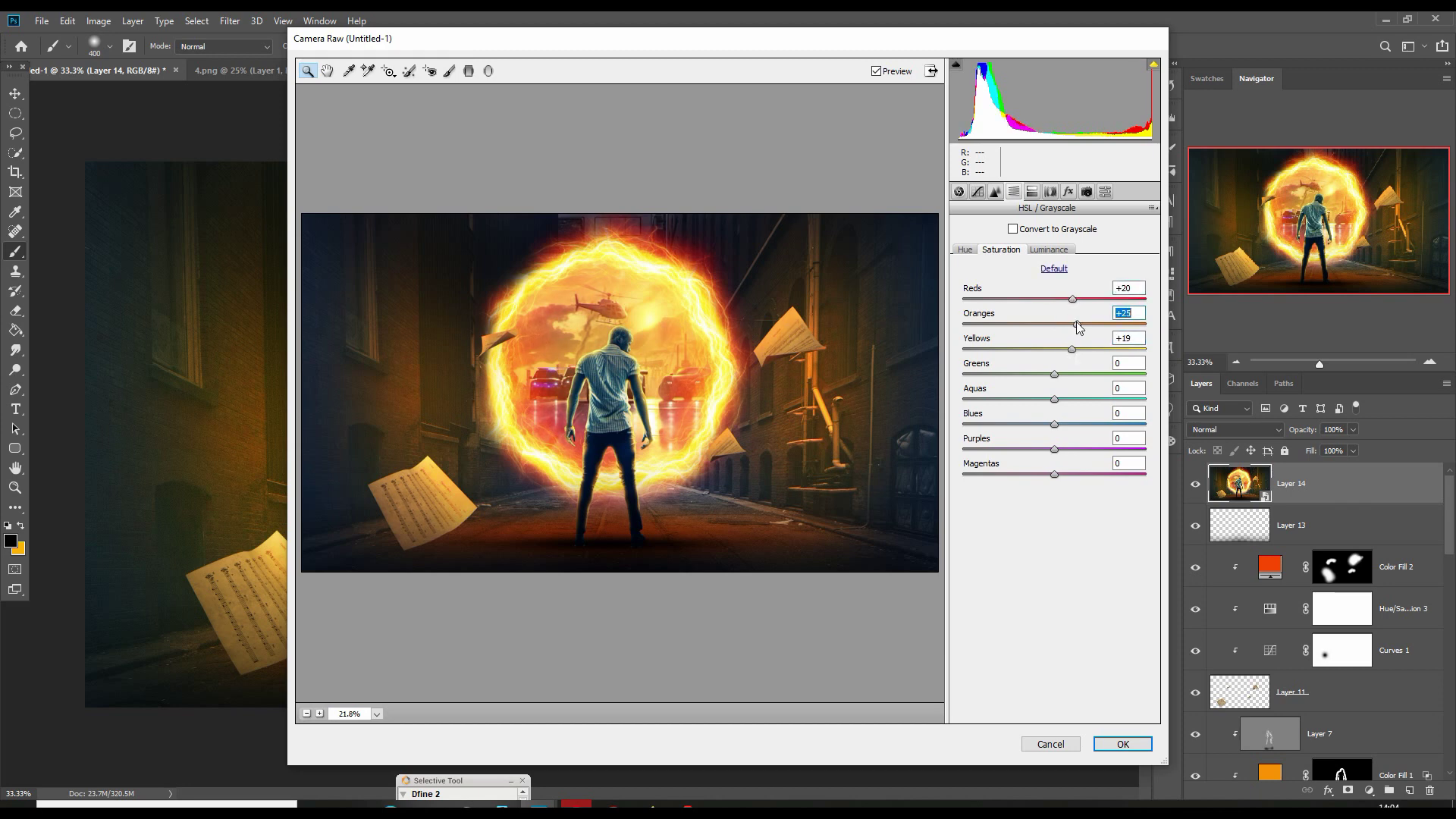
drag(1057, 429, 1089, 430)
drag(1056, 402, 1102, 399)
click(1104, 424)
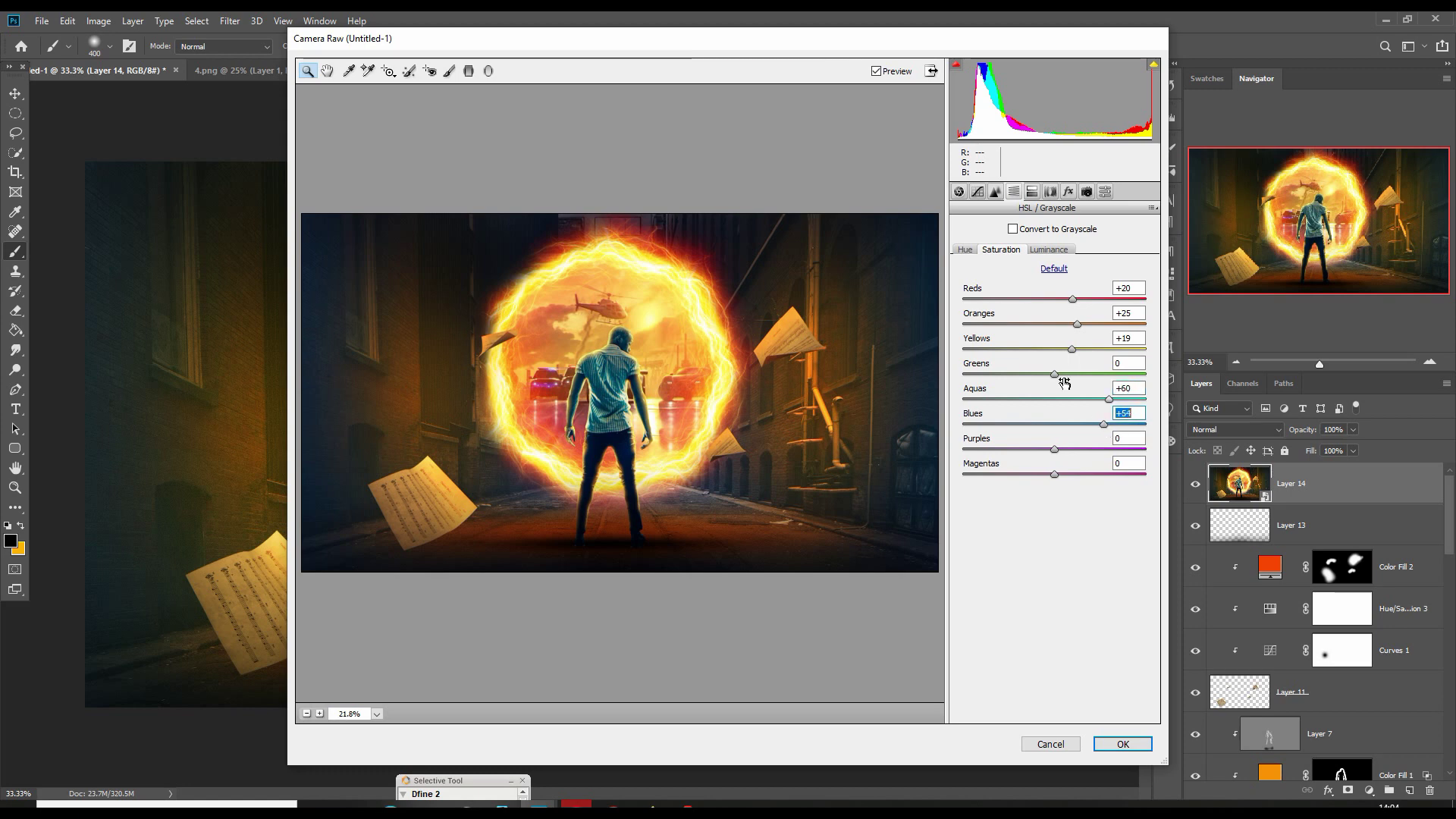
Set the Sharpening Amount to 81 and the parametric tone curve to Highlights +22, Lights +20, Darks -9 and Shadows -9
click(995, 191)
drag(975, 253, 1060, 255)
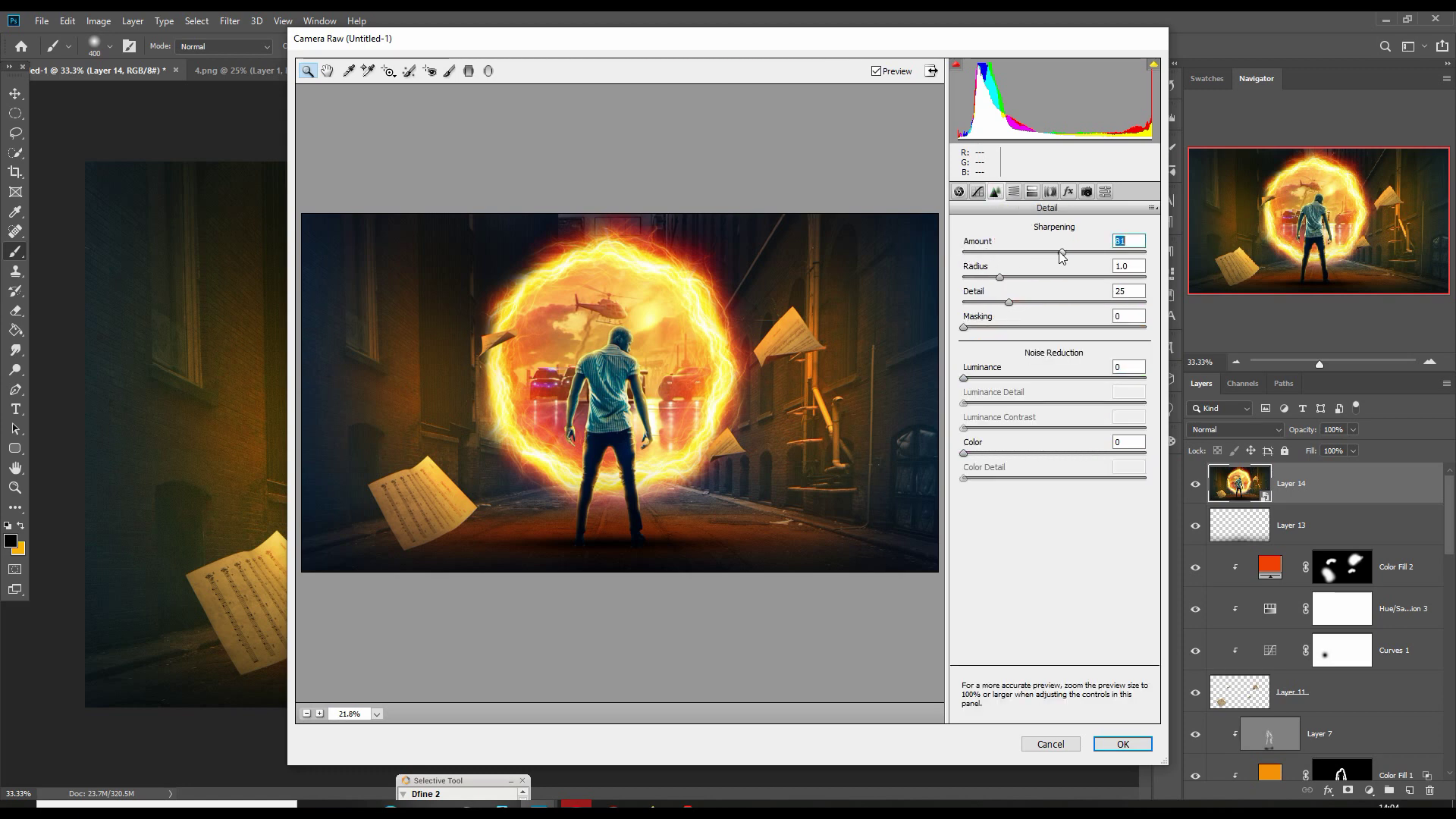
click(978, 191)
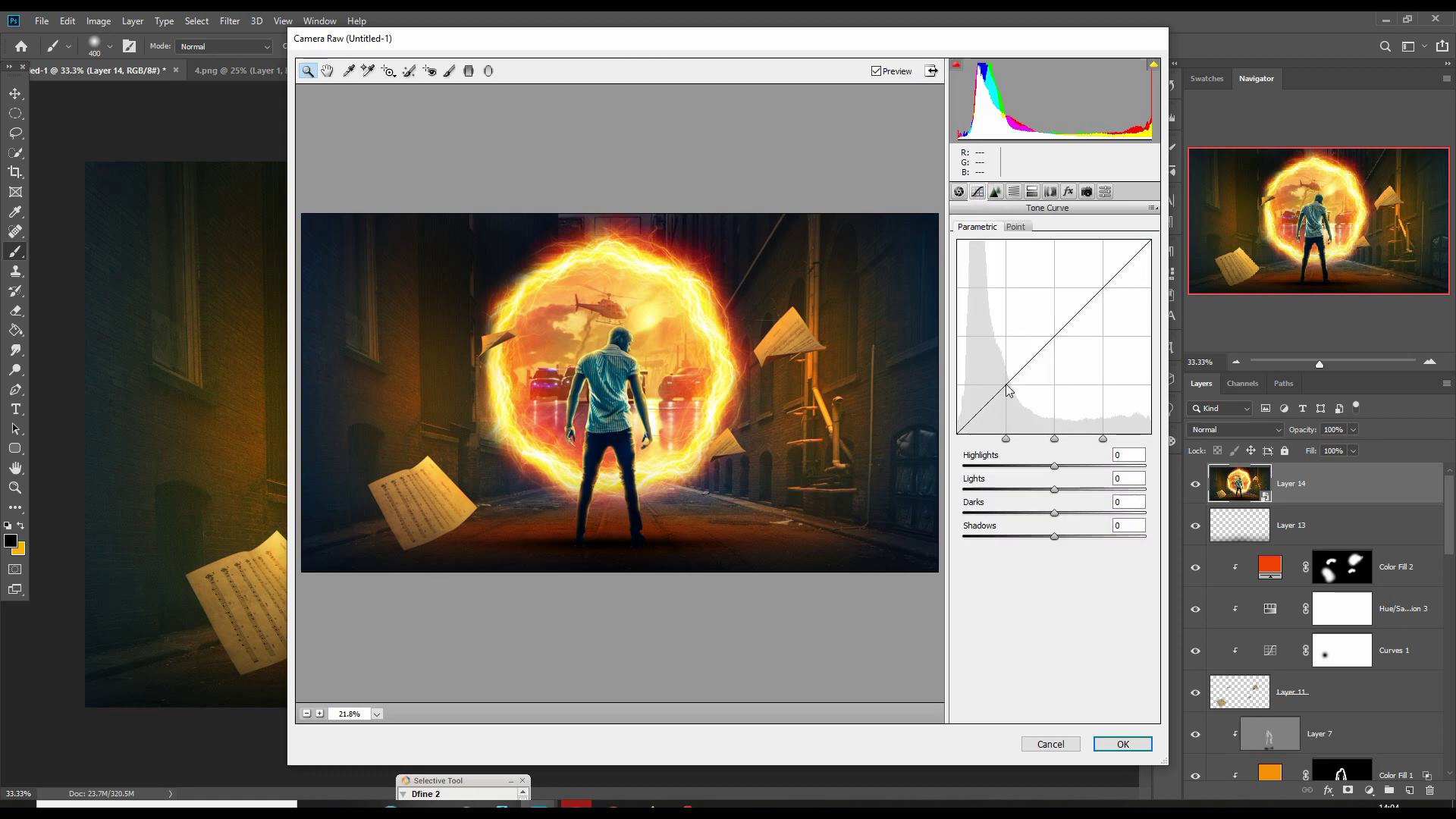
mouse_move(1056, 469)
mouse_down()
mouse_move(1077, 466)
mouse_move(1059, 493)
mouse_move(1074, 491)
mouse_up()
drag(1079, 490, 1046, 537)
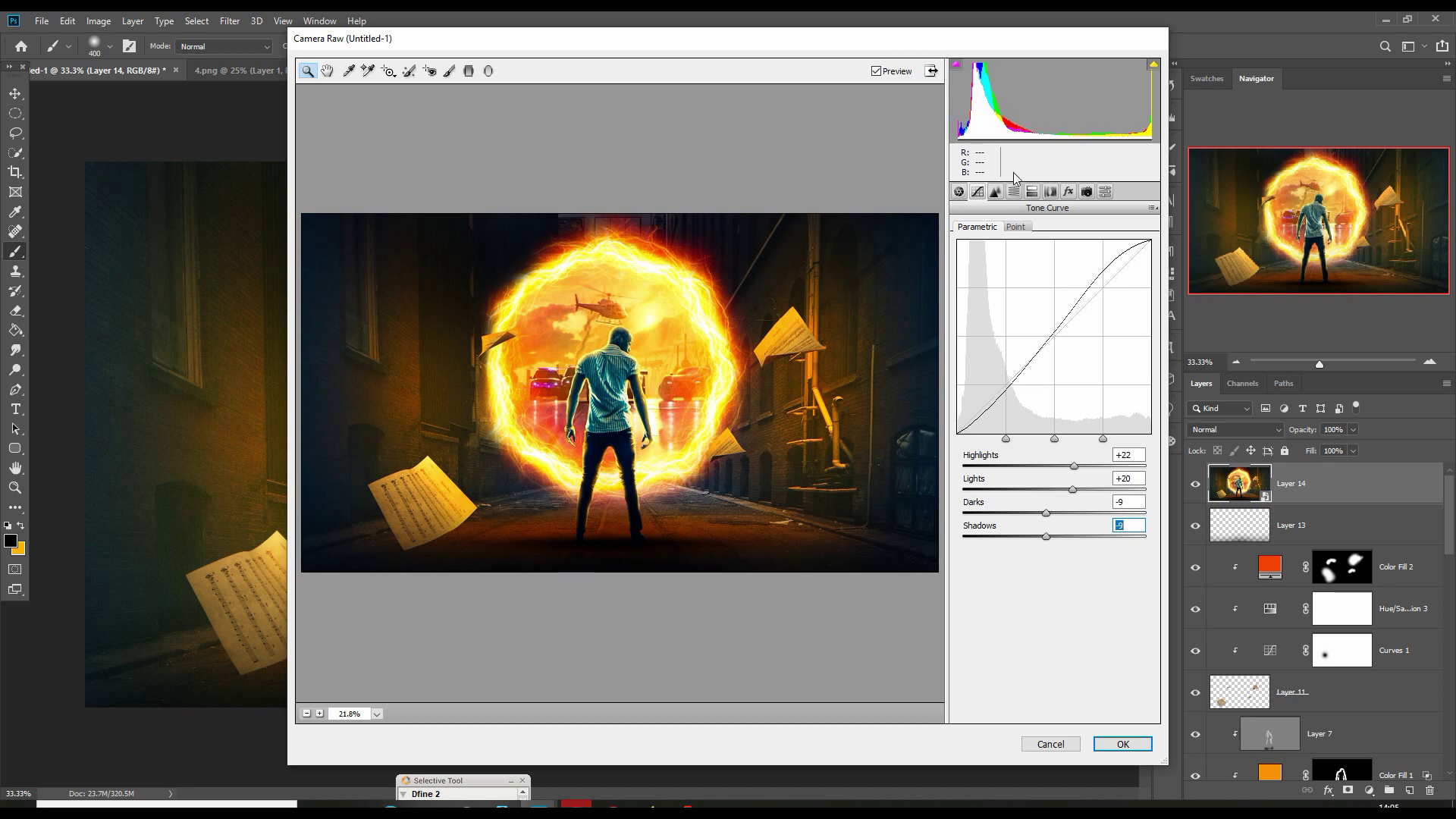
Add a slight dark post-crop vignette, set Temperature -10, Blacks -7, Clarity +13 and Saturation +1, and apply the Camera Raw Filter
click(1068, 192)
drag(1055, 388, 1051, 389)
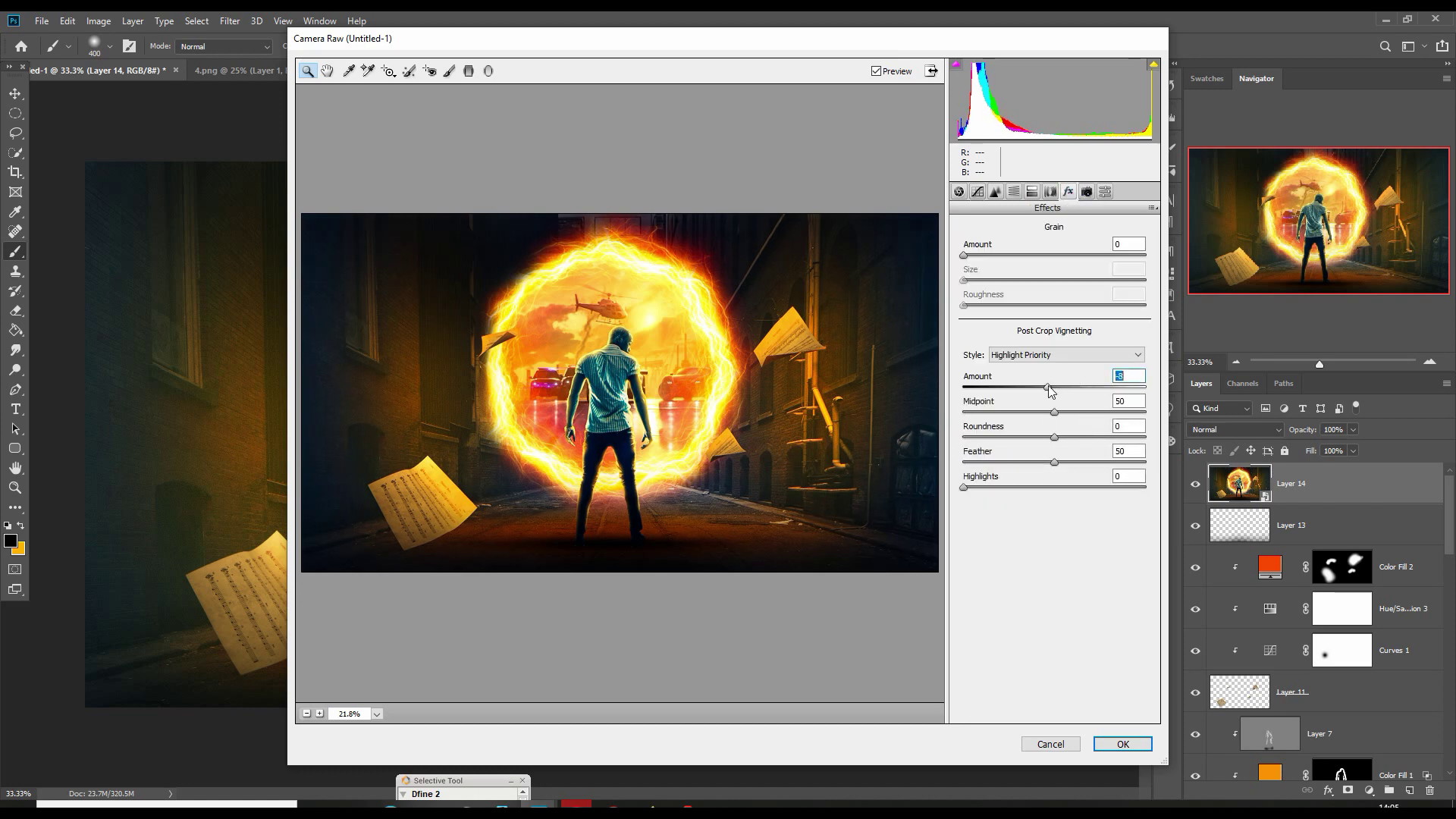
click(959, 192)
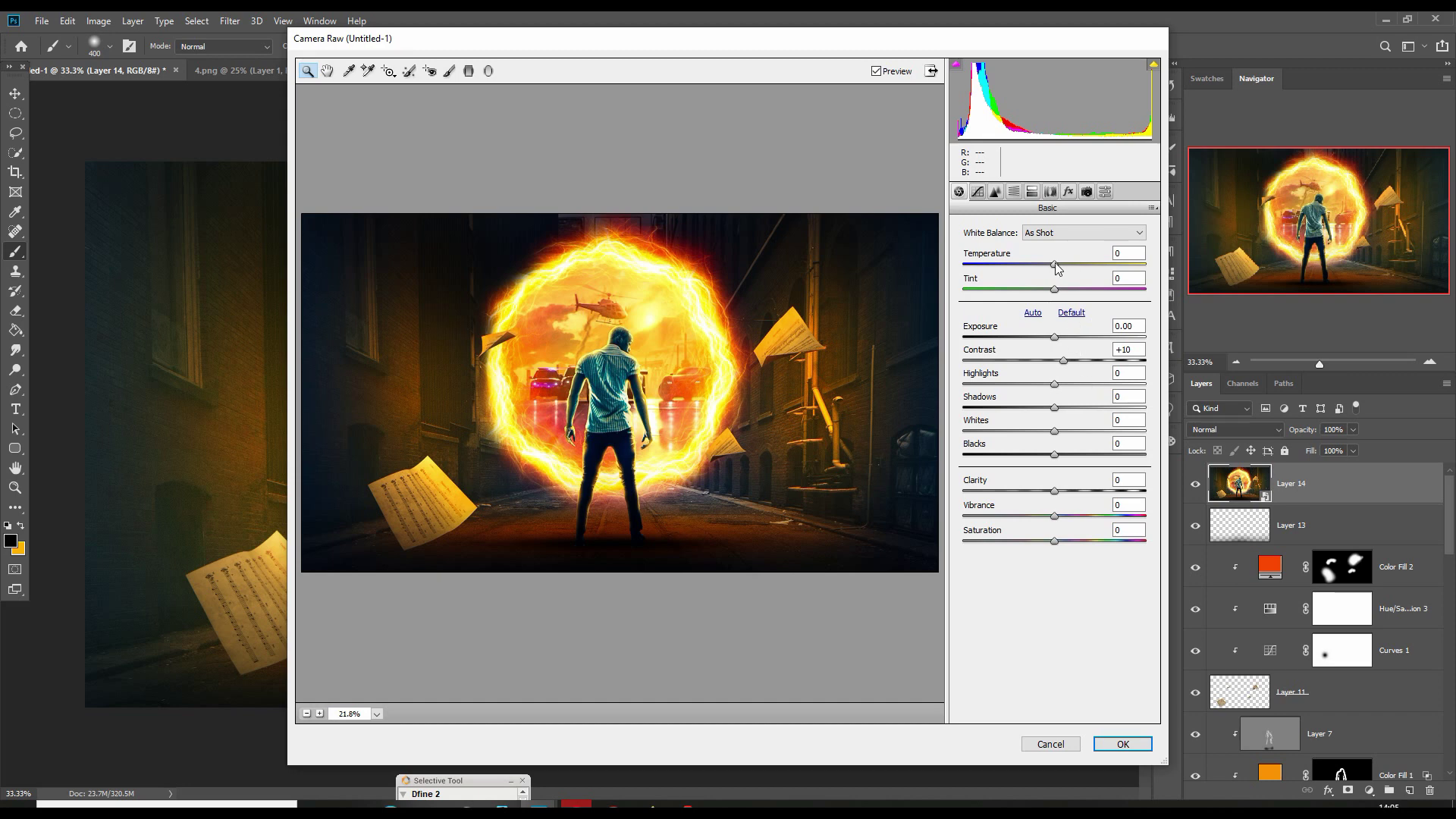
drag(1055, 264, 1045, 262)
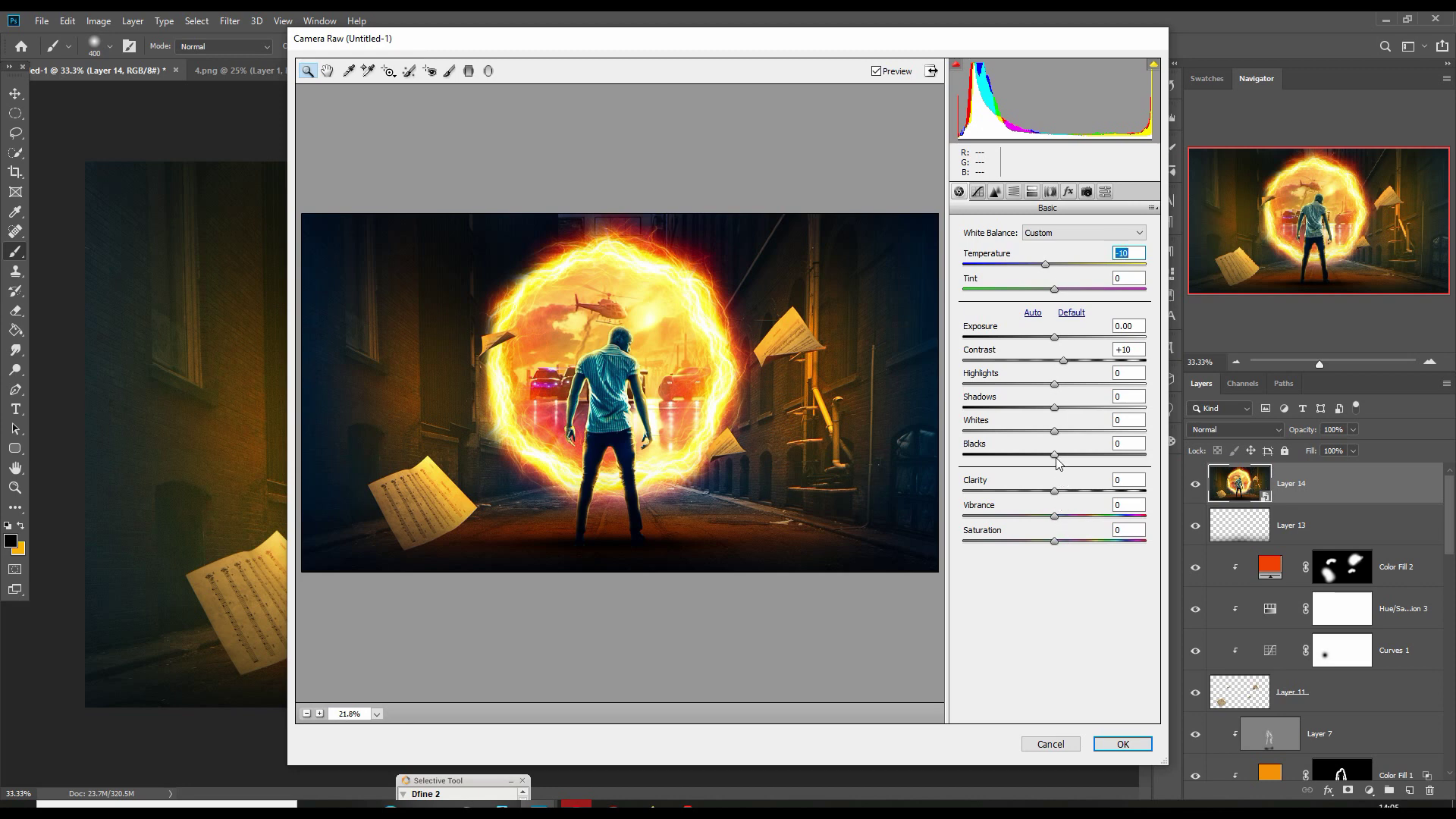
drag(1055, 455, 1068, 491)
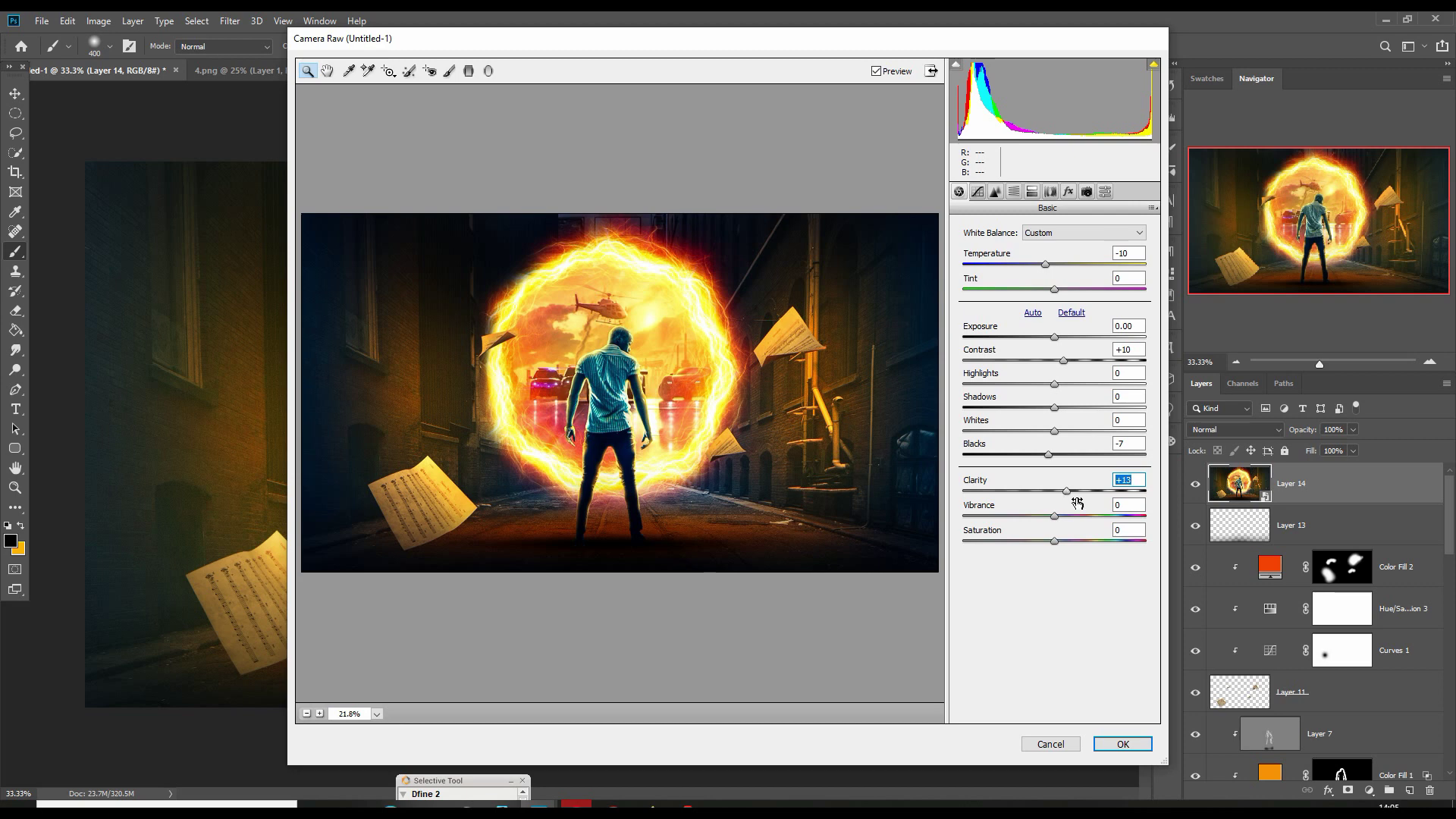
mouse_move(1054, 540)
mouse_down()
mouse_move(1040, 546)
mouse_move(1056, 551)
mouse_up()
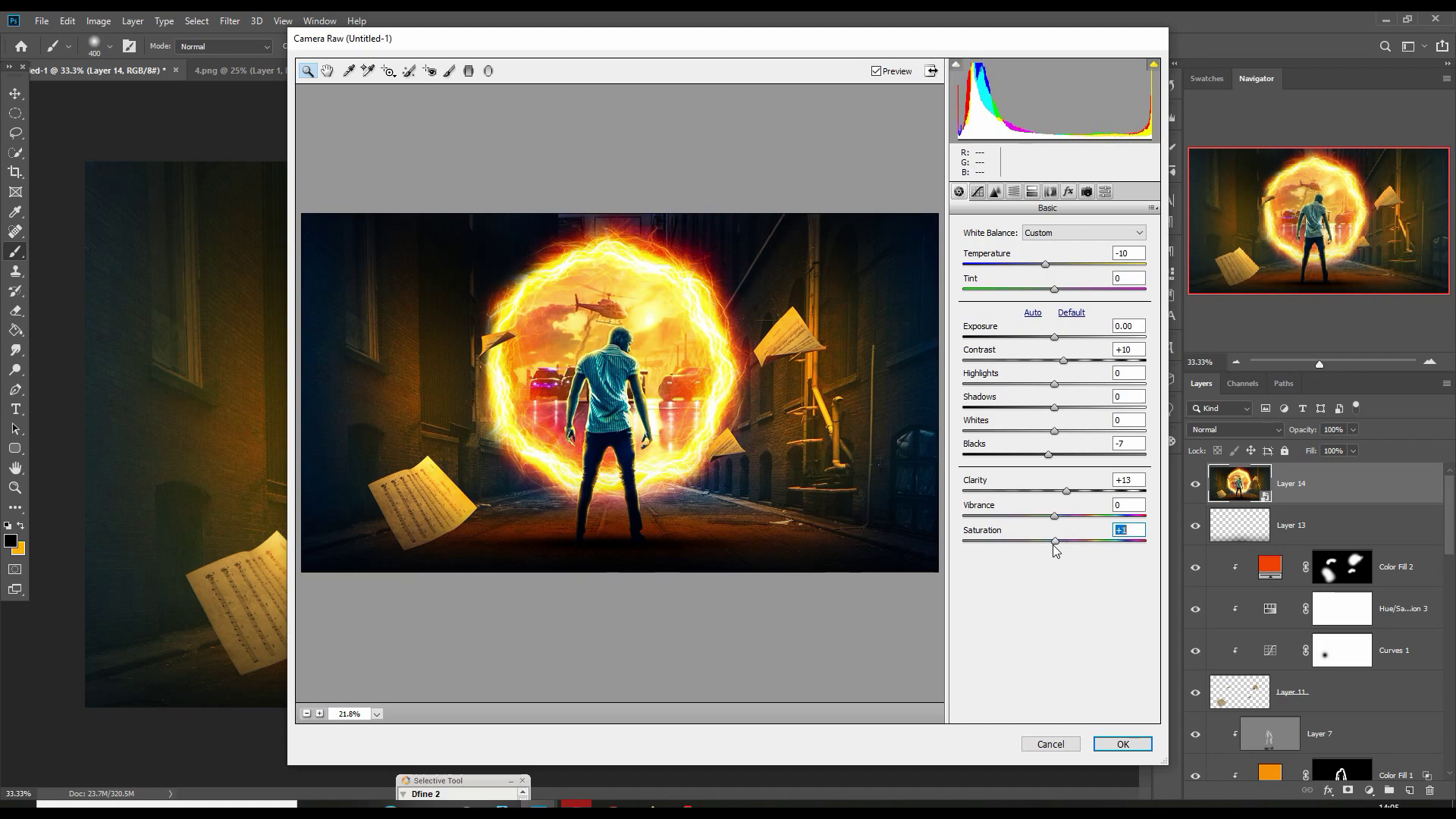
click(1123, 744)
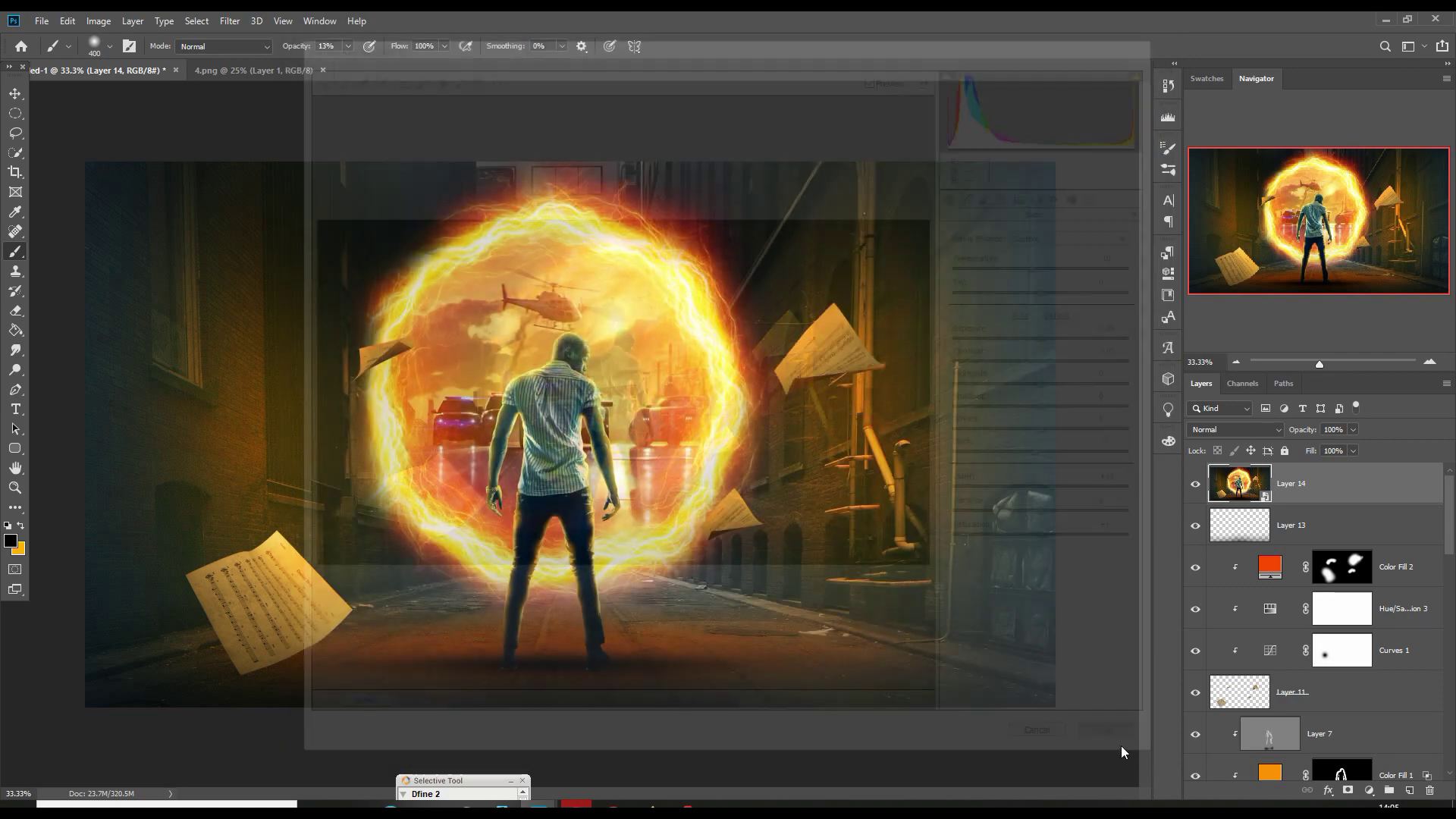